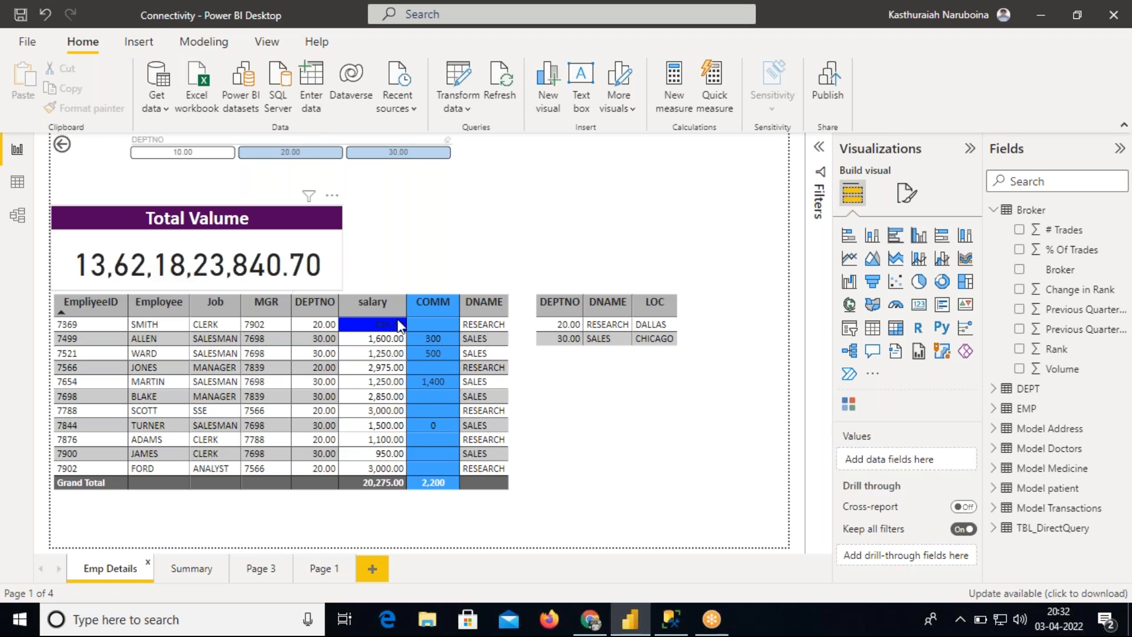
Switch to SQL Server Management Studio and run SELECT * FROM [BROKER] on a new line below the topic comments
{"action": "left_click", "coordinate": [671, 619]}
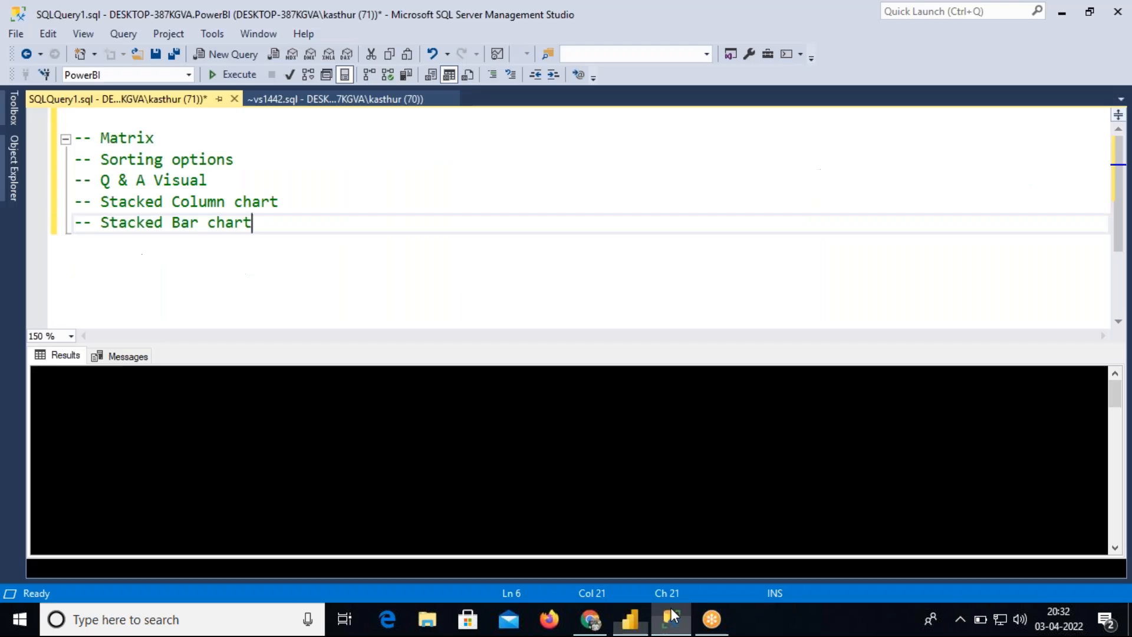
{"action": "key", "text": "Return"}
{"action": "key", "text": "Return"}
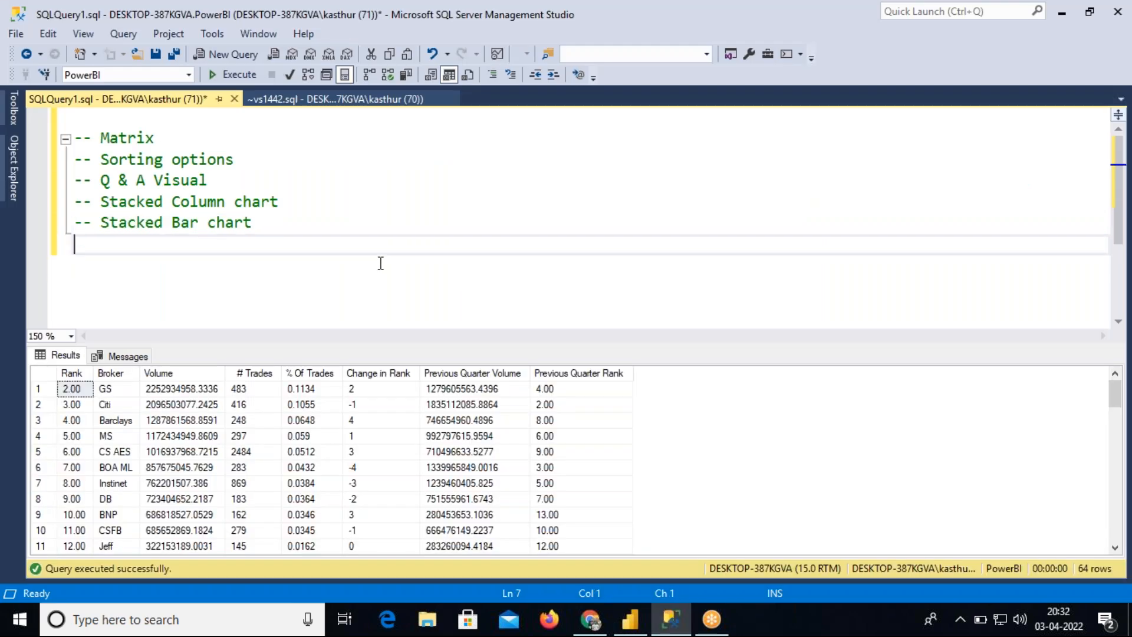
{"action": "type", "text": "SELECT"}
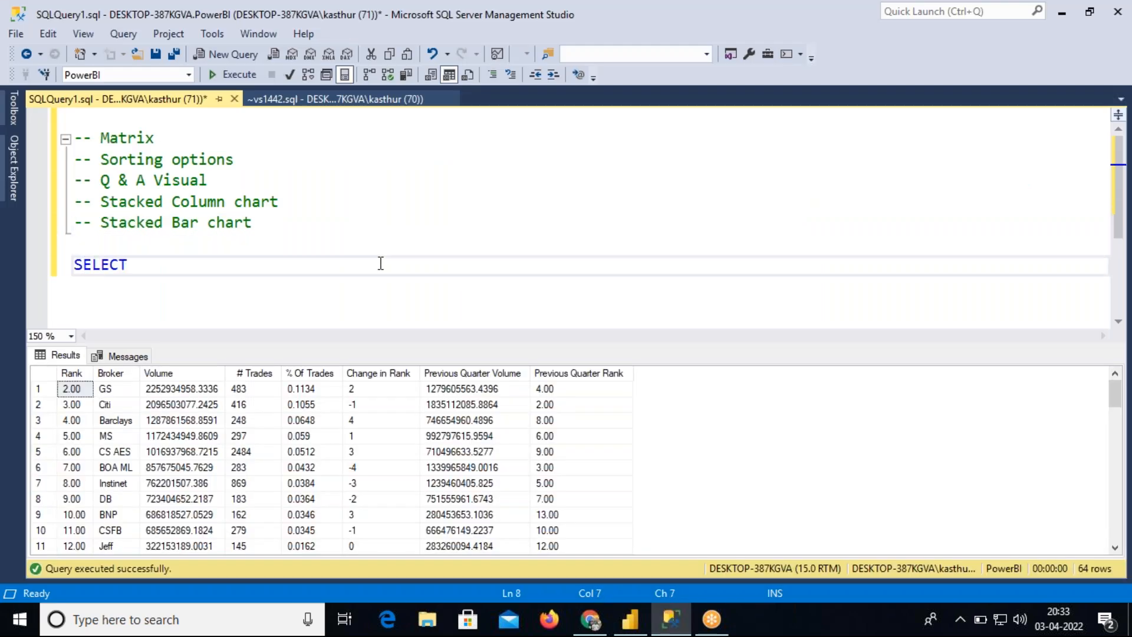
{"action": "type", "text": " * FROM [BROKER]"}
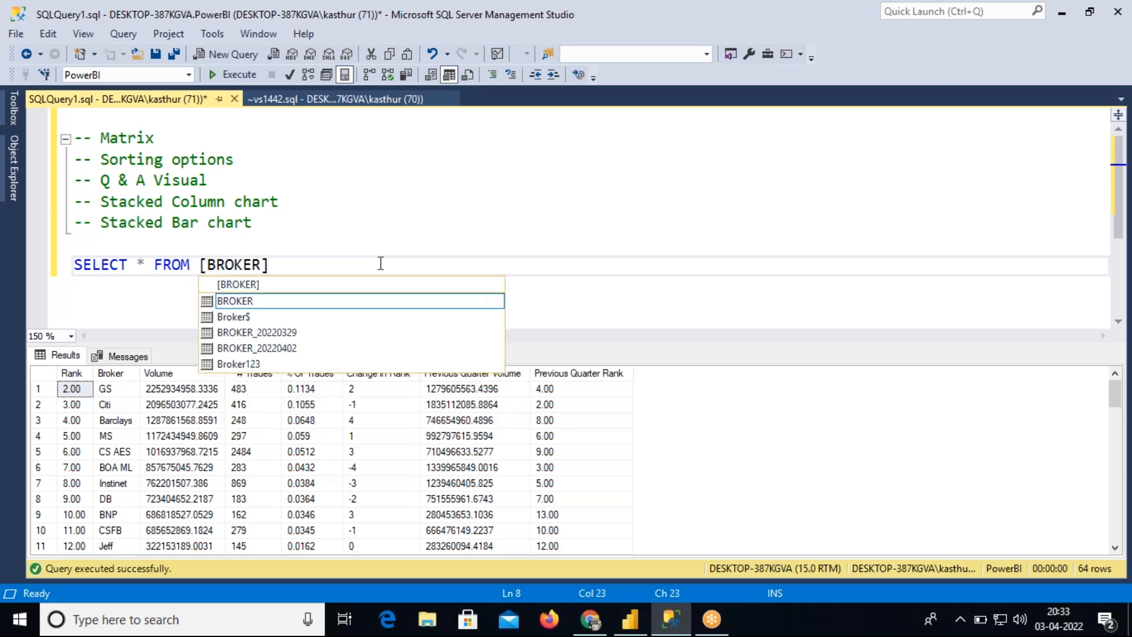
{"action": "key", "text": "Escape"}
{"action": "key", "text": "shift+Home"}
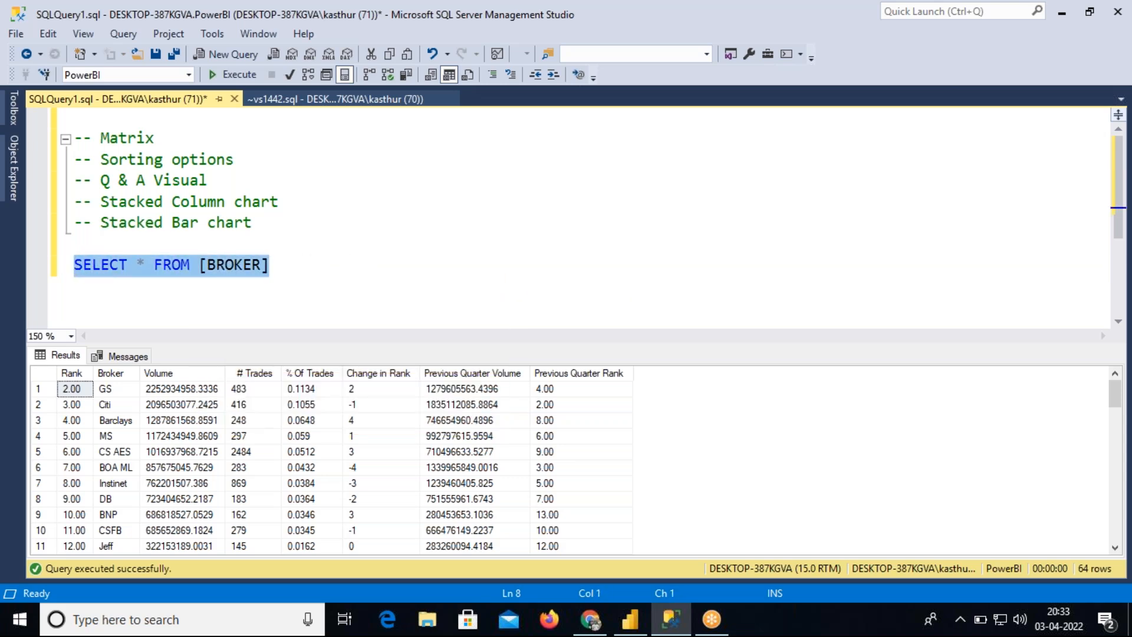
{"action": "key", "text": "F5"}
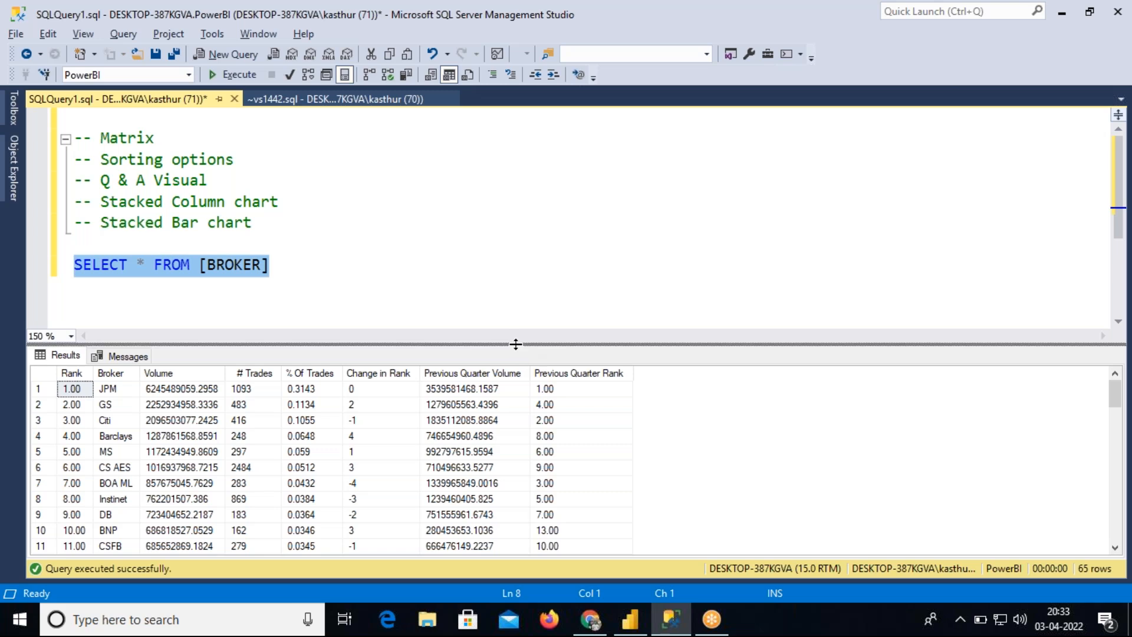
Change the query to SELECT SUM(VOLUME) FROM [BROKER] and run it
{"action": "left_click_drag", "start_coordinate": [511, 343], "coordinate": [514, 322]}
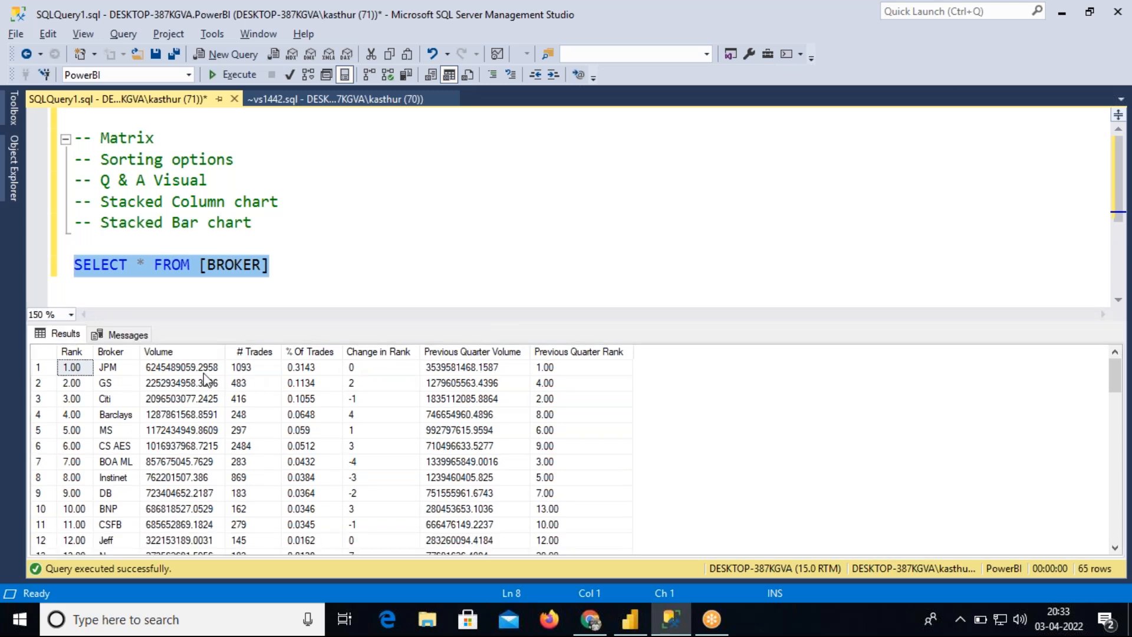
{"action": "left_click", "coordinate": [180, 367]}
{"action": "left_click", "coordinate": [146, 268]}
{"action": "key", "text": "BackSpace"}
{"action": "type", "text": "SUM"}
{"action": "type", "text": "(VOL"}
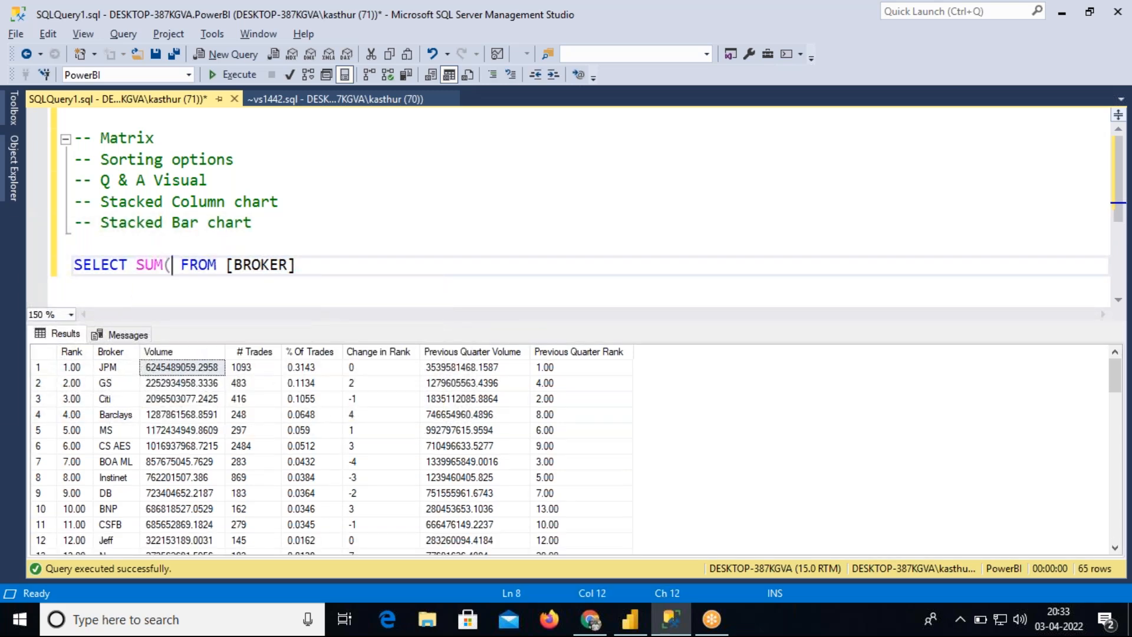
{"action": "type", "text": "UME)"}
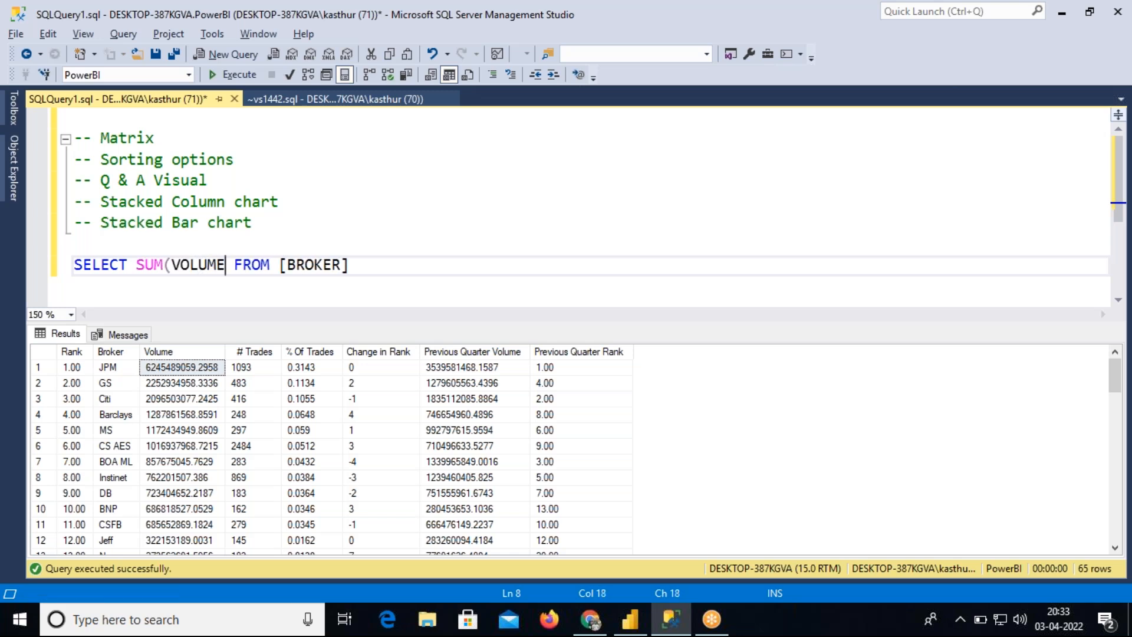
{"action": "left_click_drag", "start_coordinate": [358, 265], "coordinate": [35, 275]}
{"action": "key", "text": "F5"}
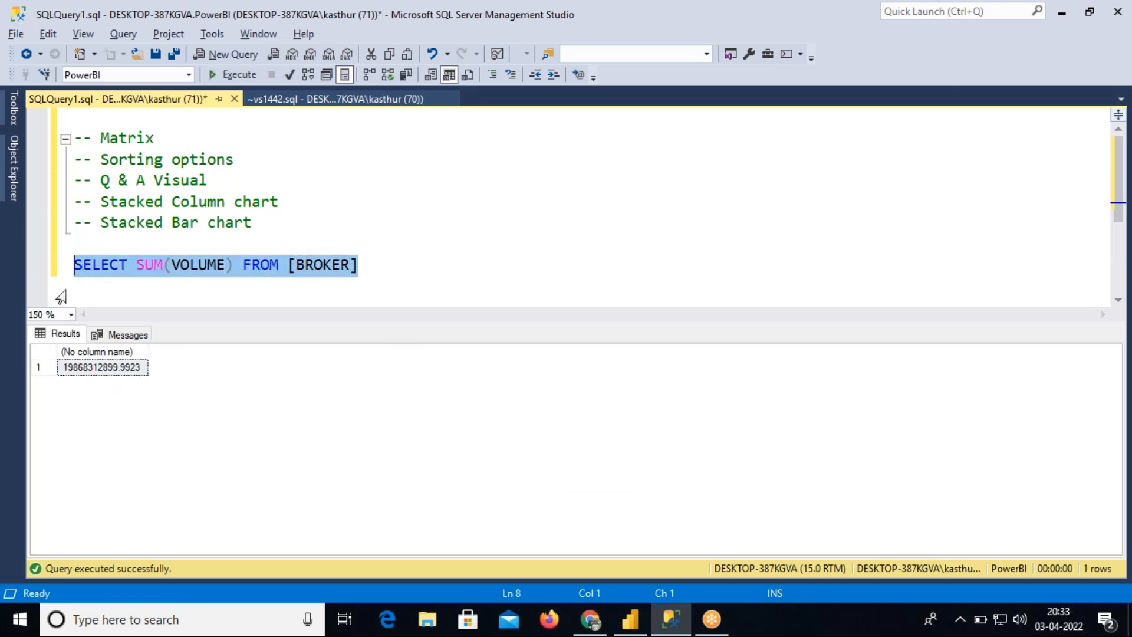
Copy the summed result into a comment after the query
{"action": "left_click", "coordinate": [92, 372]}
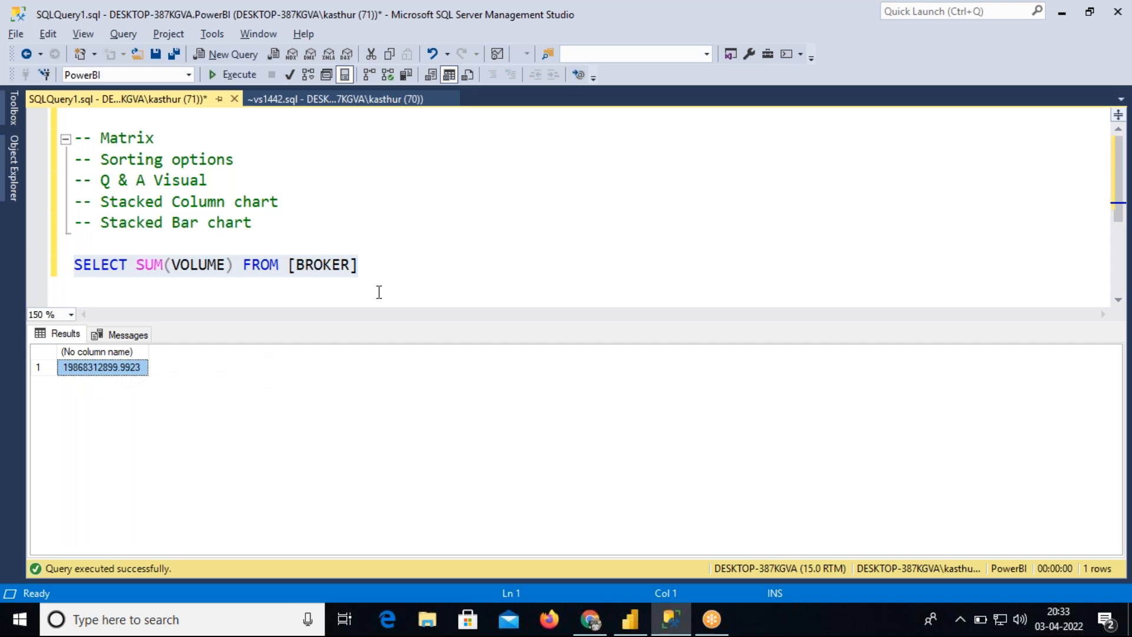
{"action": "left_click", "coordinate": [387, 271]}
{"action": "type", "text": "--"}
{"action": "type", "text": "19868312899.9923"}
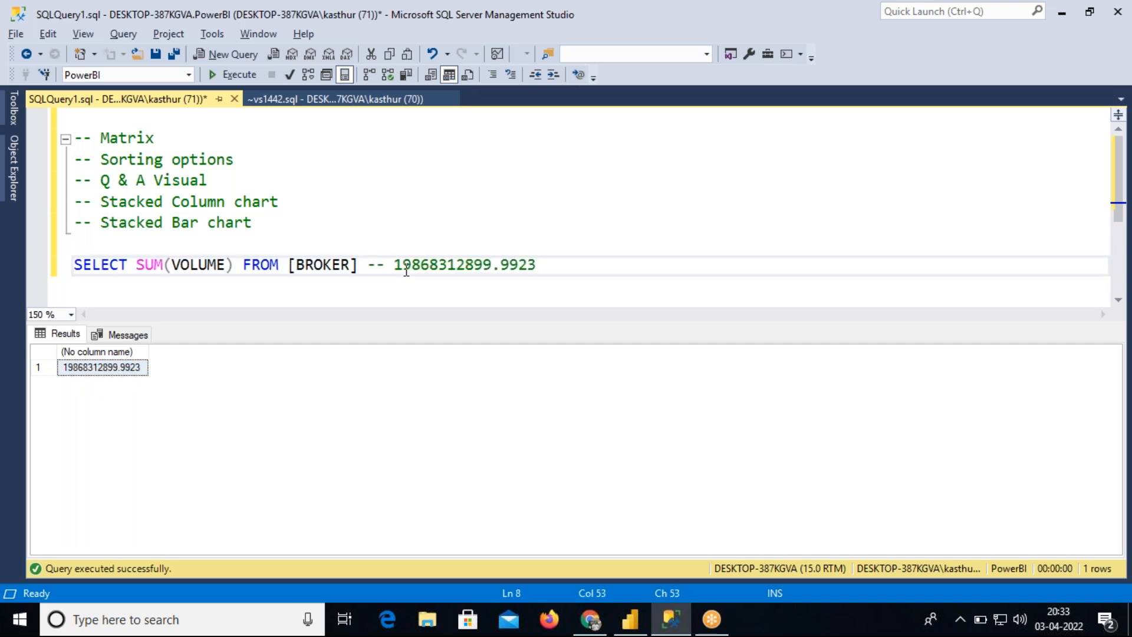
Compare the commented SQL total with the value on the Total Valume card in Power BI
{"action": "left_click_drag", "start_coordinate": [394, 267], "coordinate": [537, 267]}
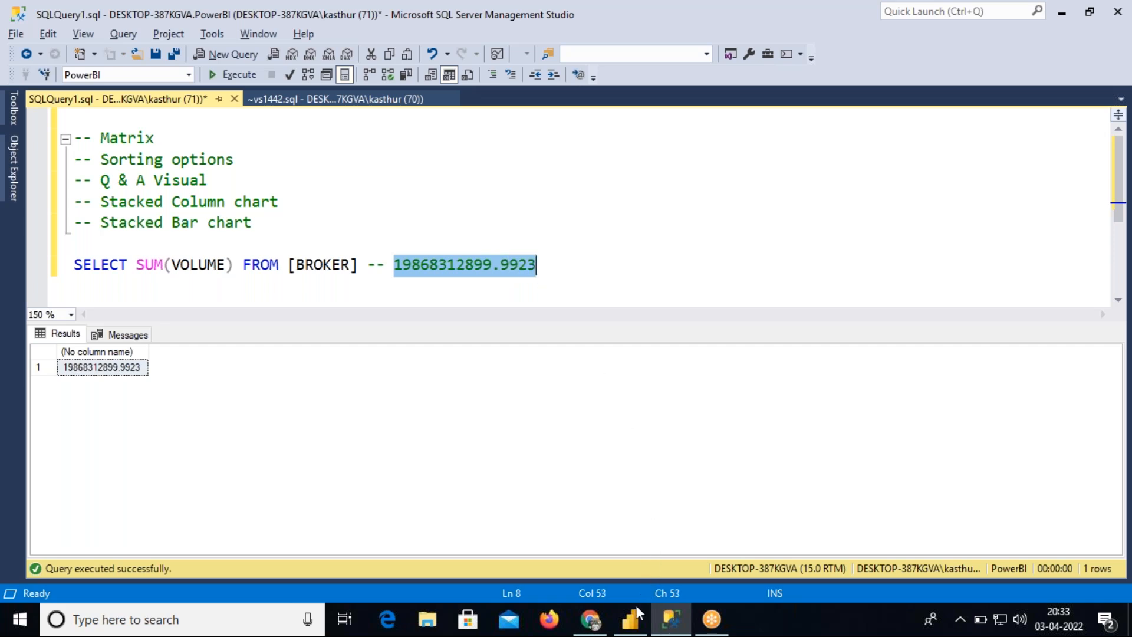
{"action": "left_click", "coordinate": [636, 607]}
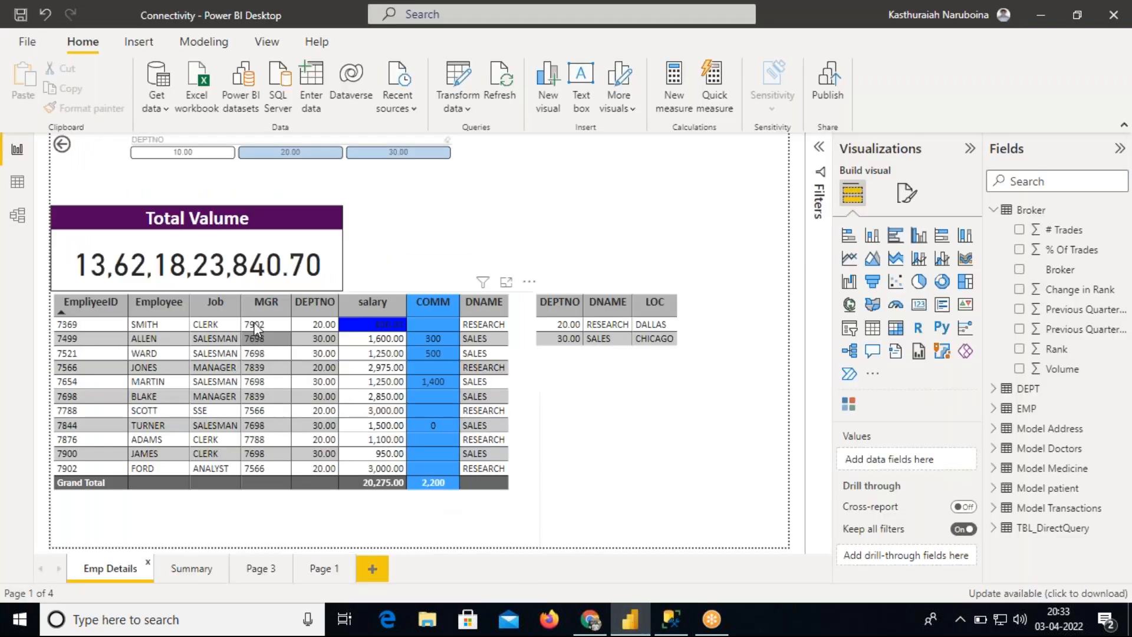
{"action": "mouse_move", "coordinate": [165, 262]}
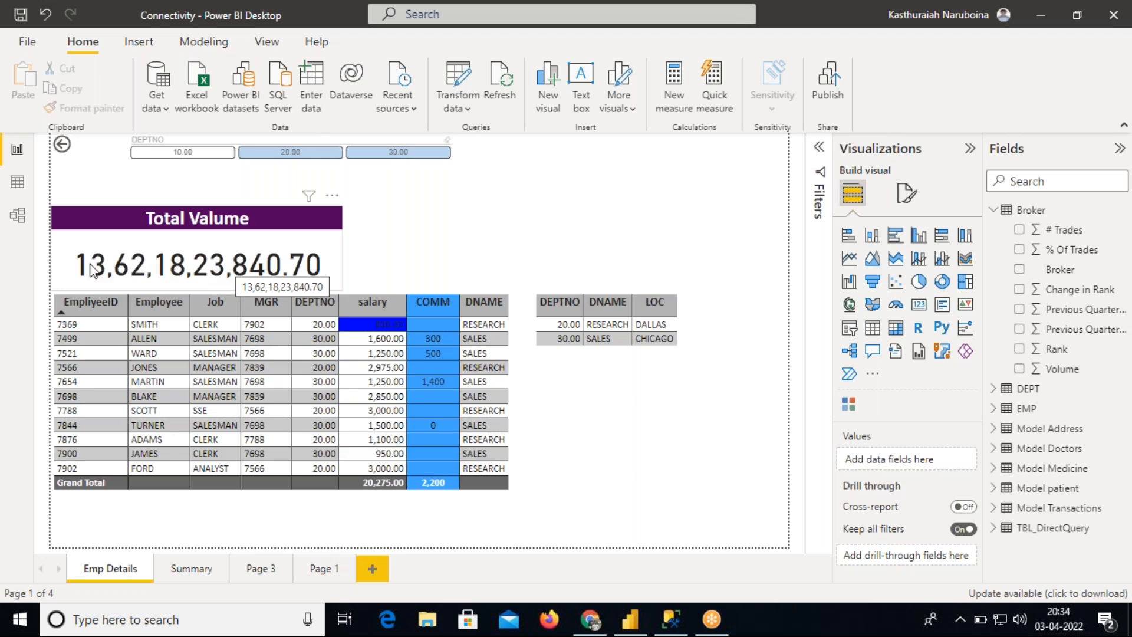
{"action": "left_click", "coordinate": [220, 271]}
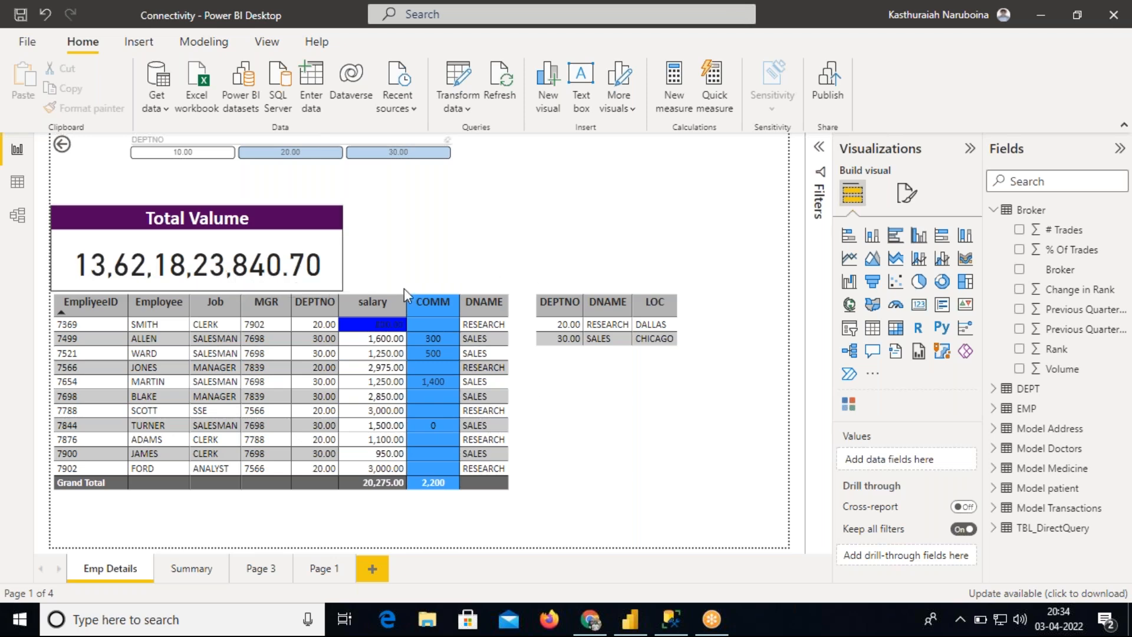
{"action": "left_click", "coordinate": [684, 623]}
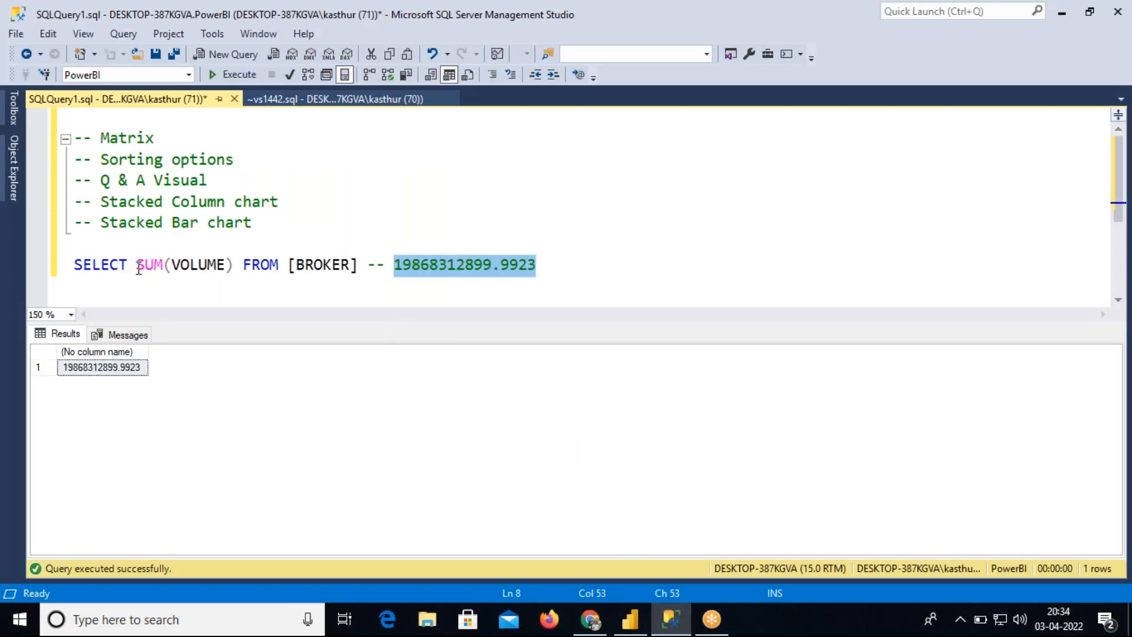
{"action": "double_click", "coordinate": [316, 265]}
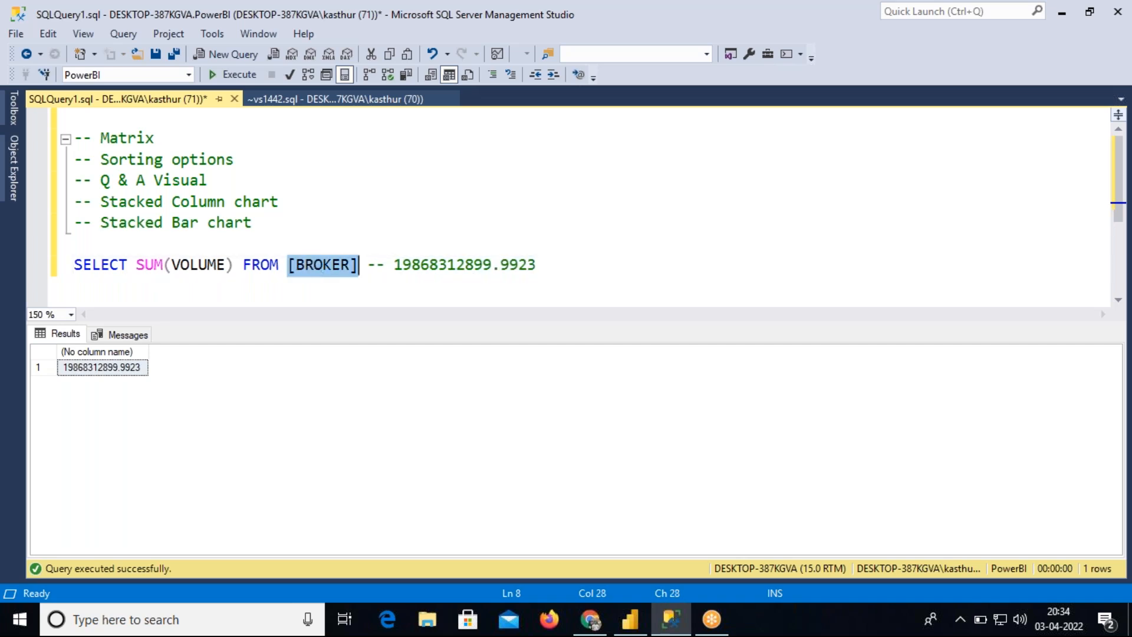
{"action": "double_click", "coordinate": [198, 265]}
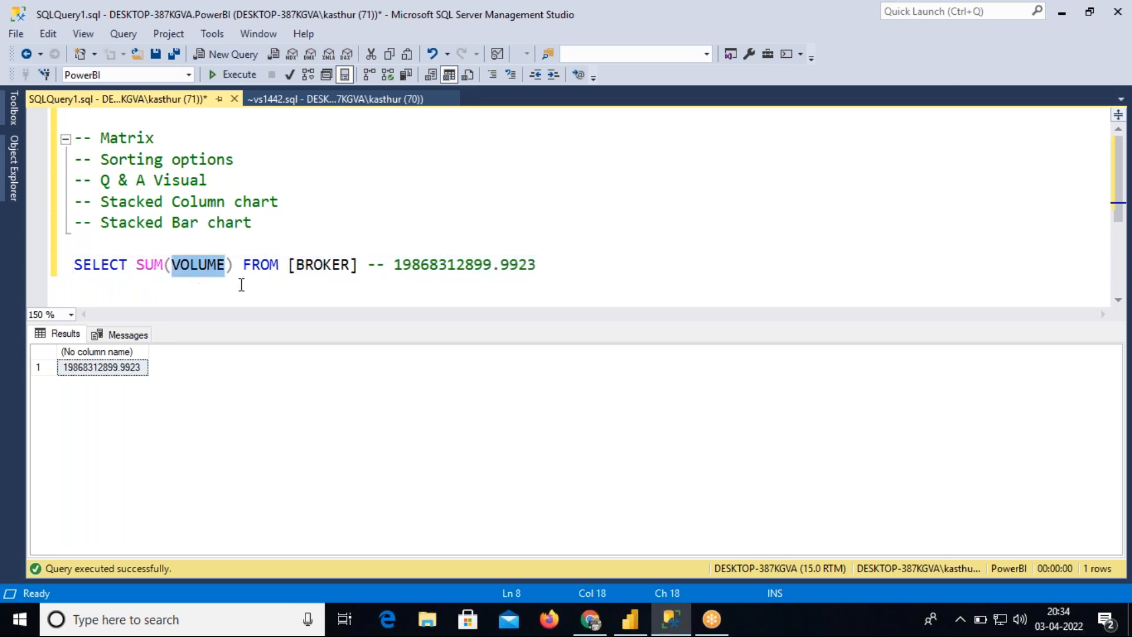
{"action": "left_click", "coordinate": [132, 374]}
{"action": "left_click_drag", "start_coordinate": [391, 269], "coordinate": [536, 266]}
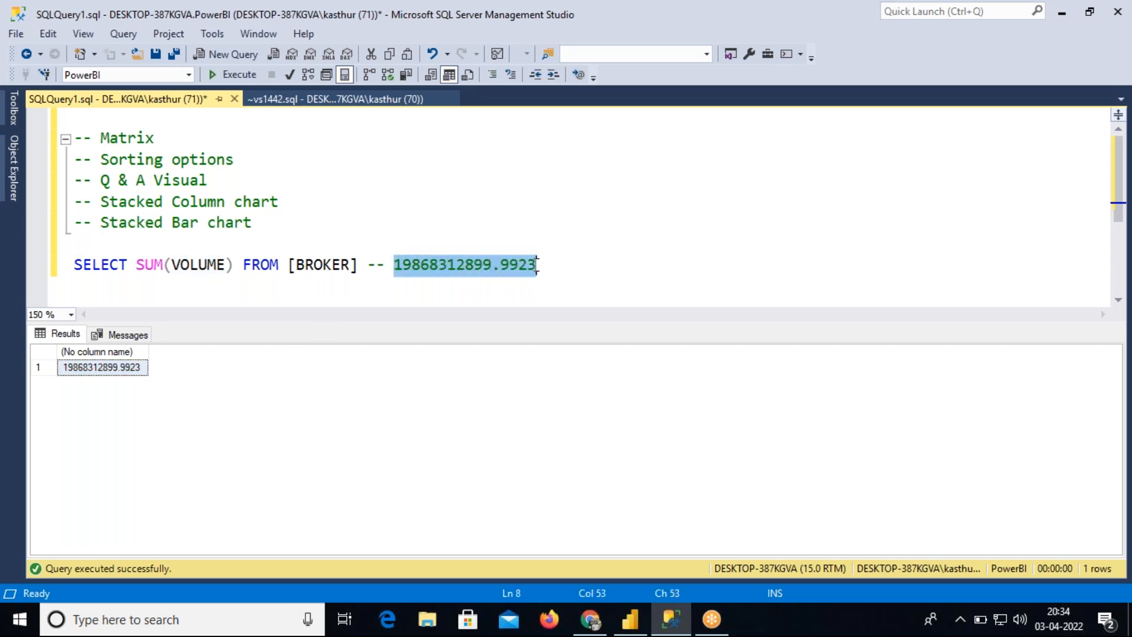
{"action": "left_click", "coordinate": [630, 619]}
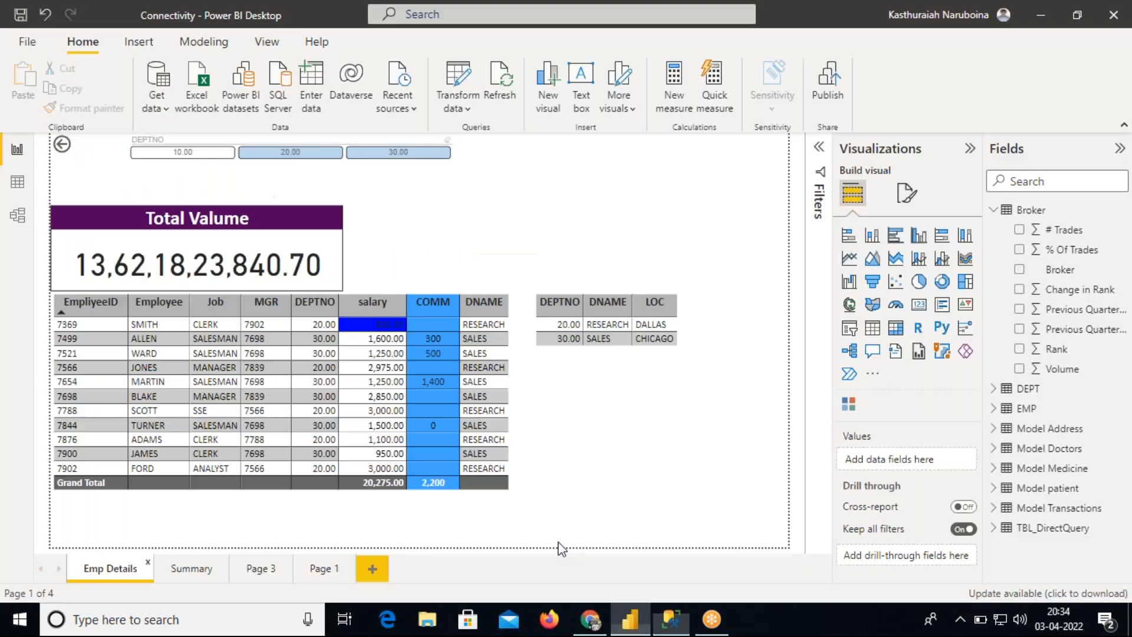
{"action": "mouse_move", "coordinate": [203, 266]}
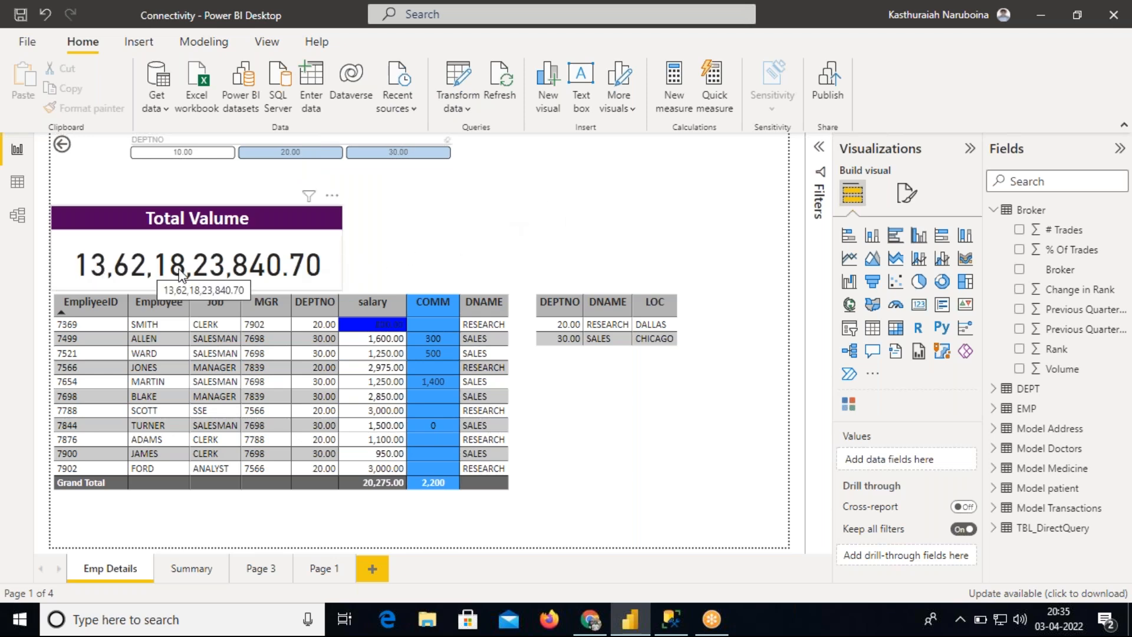
Move the Total Valume card slightly up on the Emp Details page
{"action": "left_click", "coordinate": [678, 621]}
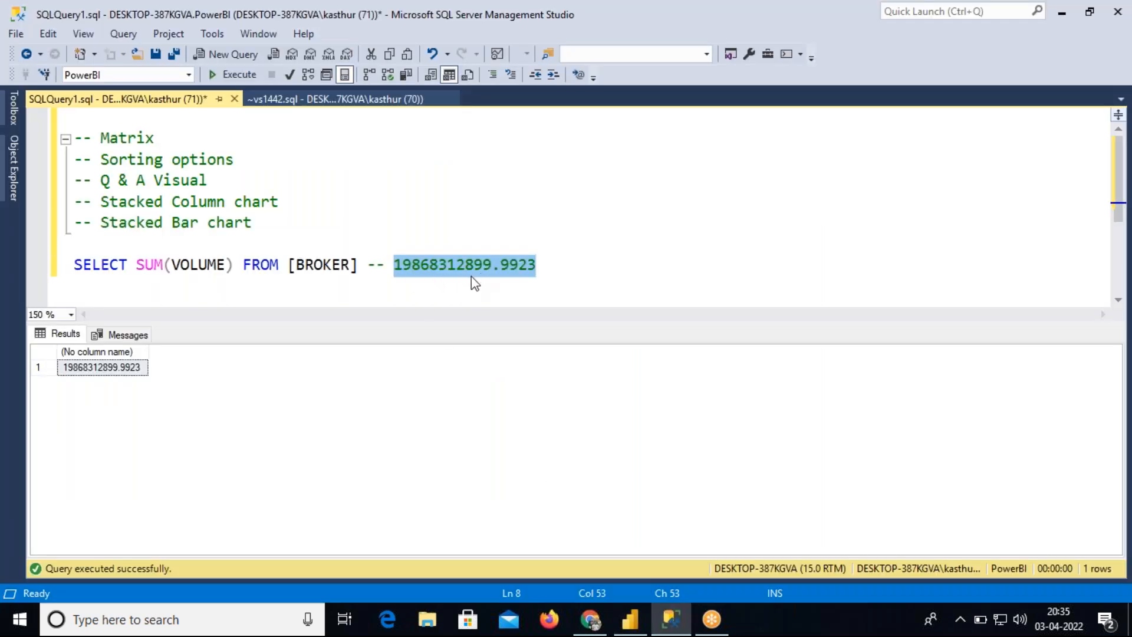
{"action": "left_click_drag", "start_coordinate": [394, 264], "coordinate": [536, 266]}
{"action": "left_click", "coordinate": [630, 619]}
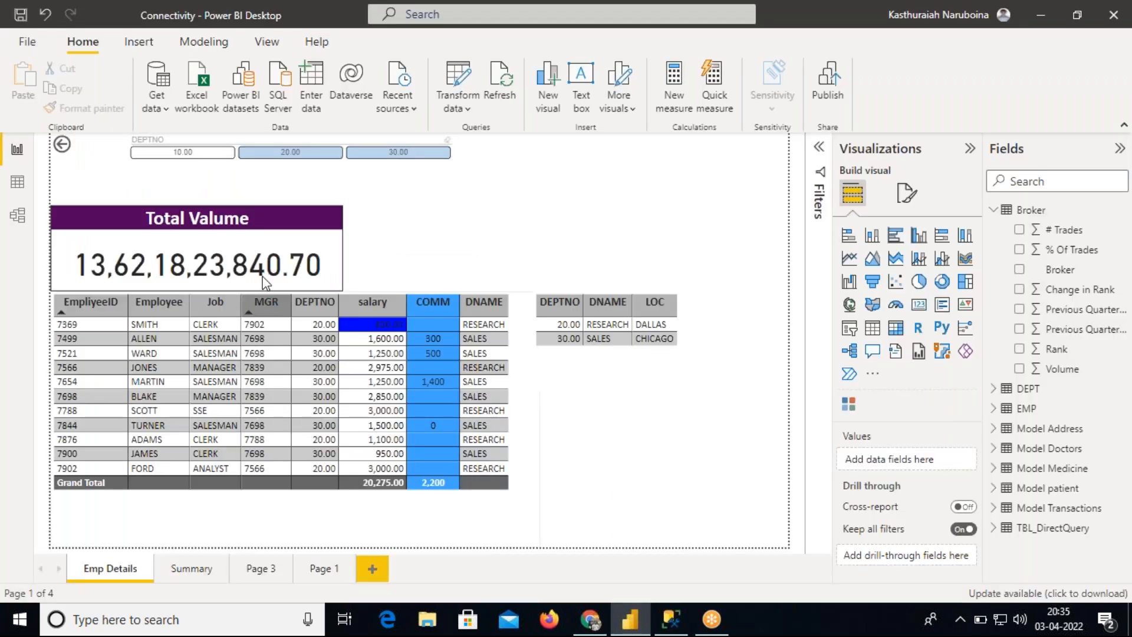
{"action": "mouse_move", "coordinate": [243, 253]}
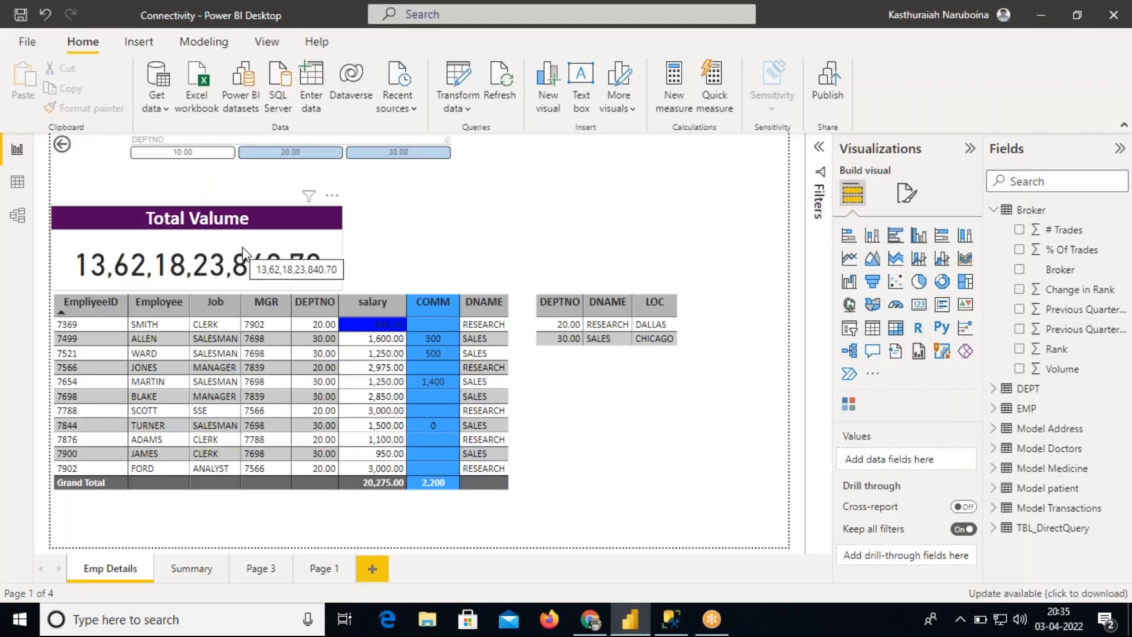
{"action": "left_click_drag", "start_coordinate": [242, 247], "coordinate": [242, 232]}
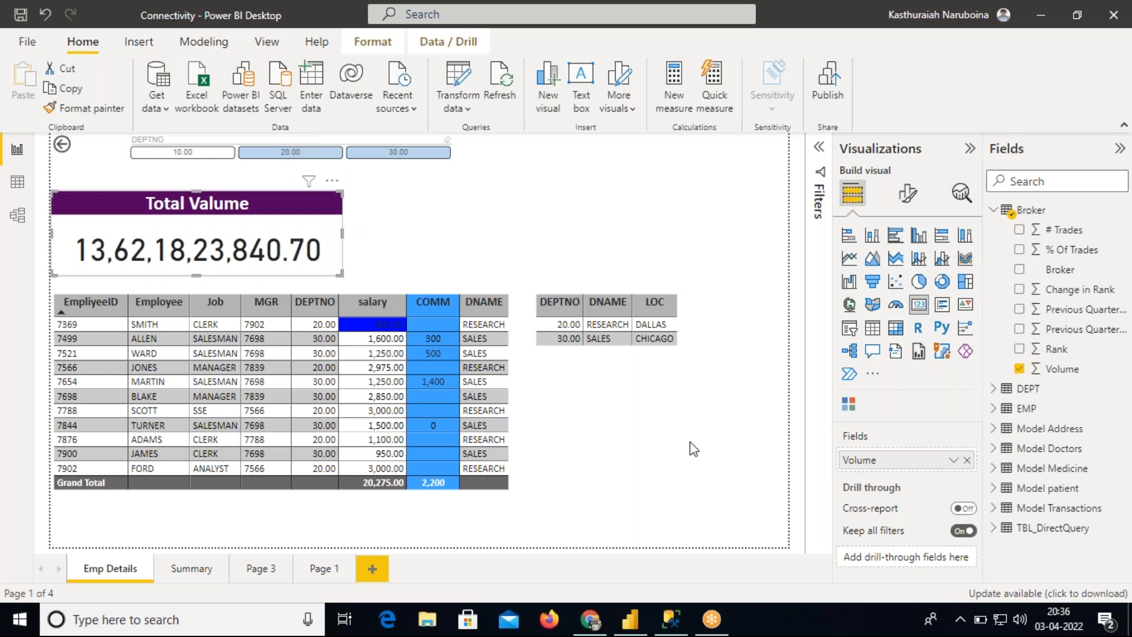
Delete the SUM query line from the SQL script
{"action": "mouse_move", "coordinate": [677, 619]}
{"action": "left_click", "coordinate": [675, 548]}
{"action": "left_click_drag", "start_coordinate": [551, 269], "coordinate": [74, 264]}
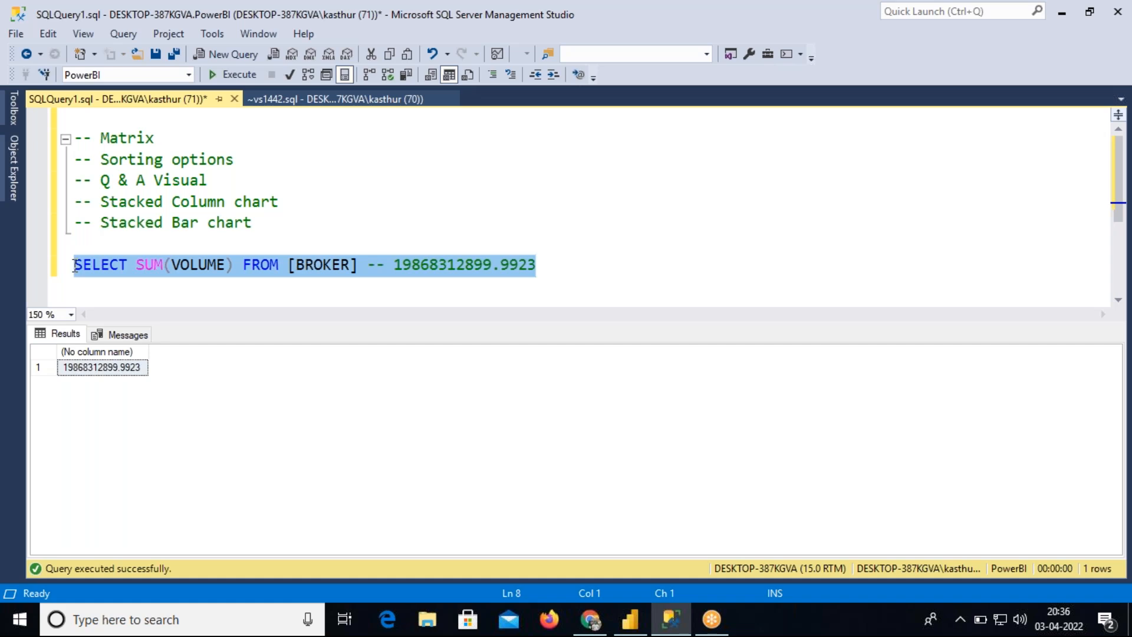
{"action": "key", "text": "Delete"}
Review the topic comments in the script, starting with Matrix
{"action": "left_click_drag", "start_coordinate": [74, 138], "coordinate": [154, 138]}
{"action": "left_click_drag", "start_coordinate": [74, 159], "coordinate": [262, 219]}
{"action": "left_click", "coordinate": [77, 202]}
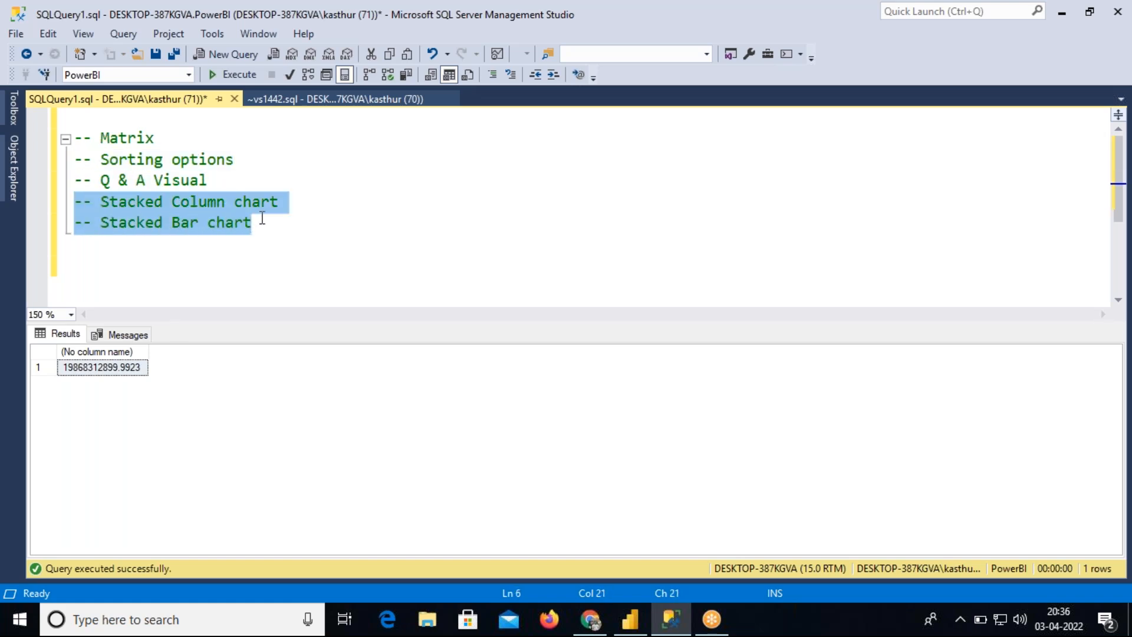
{"action": "left_click_drag", "start_coordinate": [154, 138], "coordinate": [75, 140]}
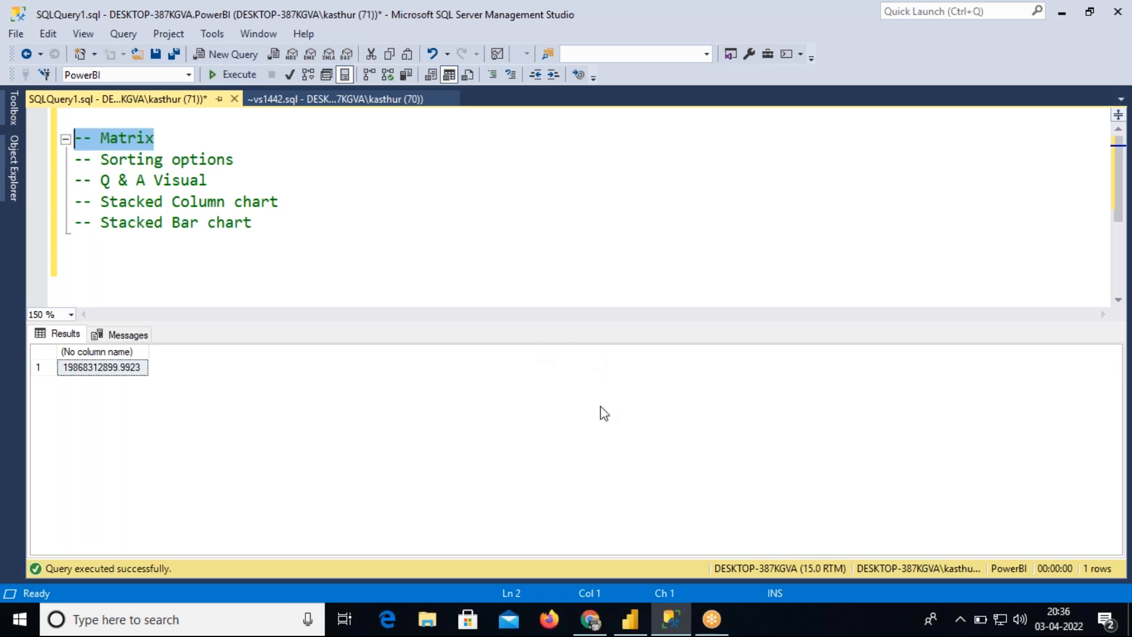
Return to Power BI and rename the Page 1 report page as Matrix
{"action": "left_click", "coordinate": [630, 619]}
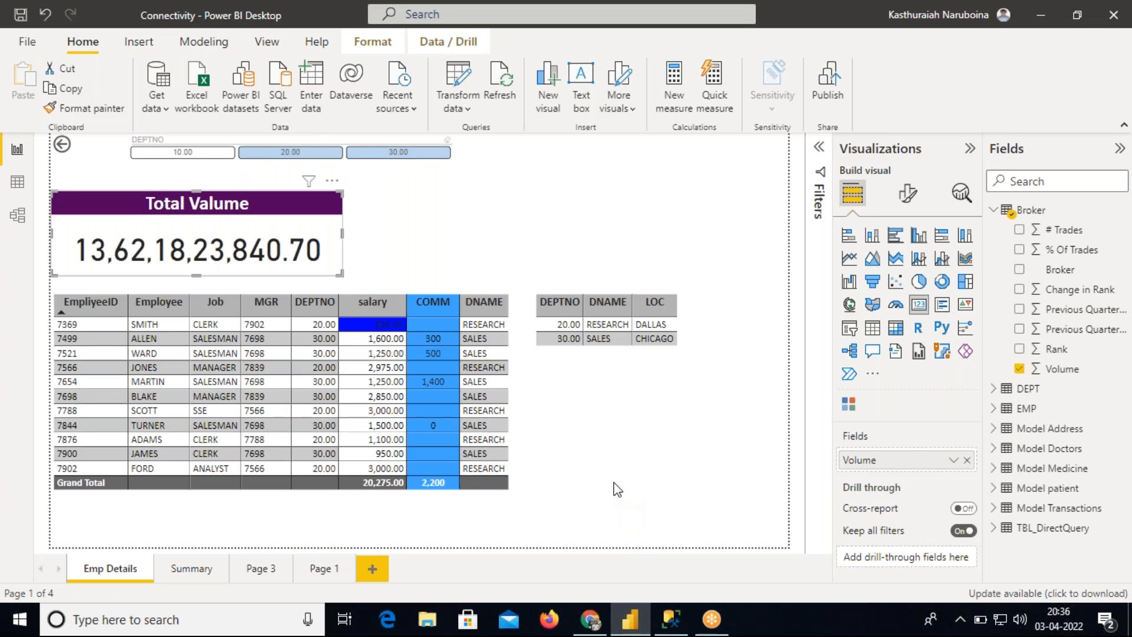
{"action": "left_click", "coordinate": [315, 568]}
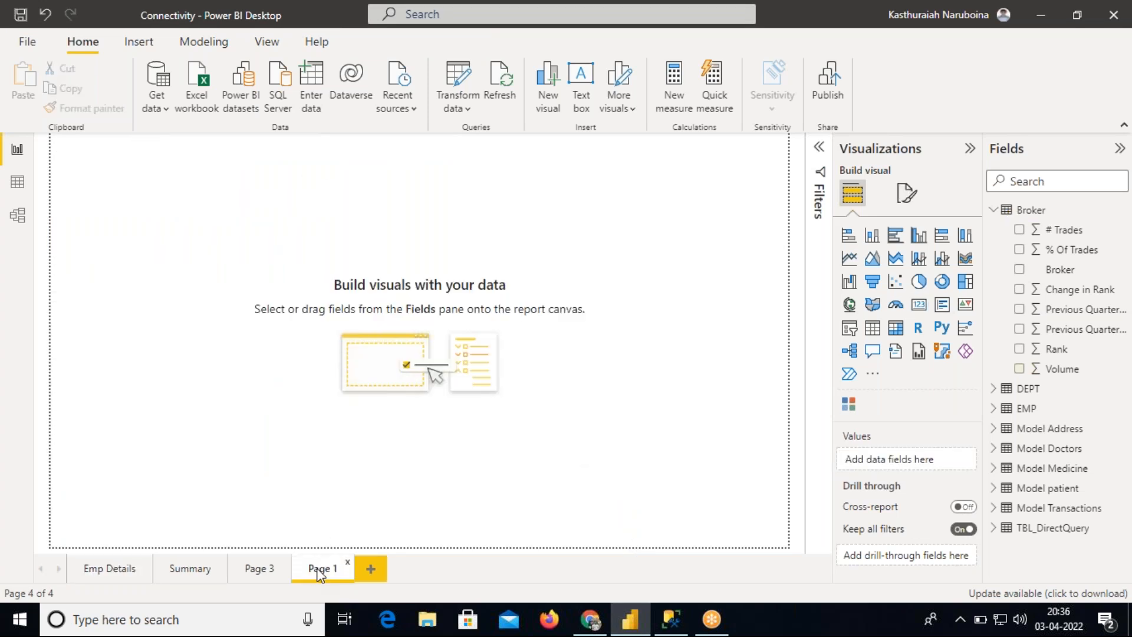
{"action": "right_click", "coordinate": [319, 567]}
{"action": "left_click", "coordinate": [369, 519]}
{"action": "type", "text": "Matrix"}
Insert an empty matrix visual on the Matrix page, then move and widen it
{"action": "left_click", "coordinate": [269, 348]}
{"action": "left_click", "coordinate": [896, 329]}
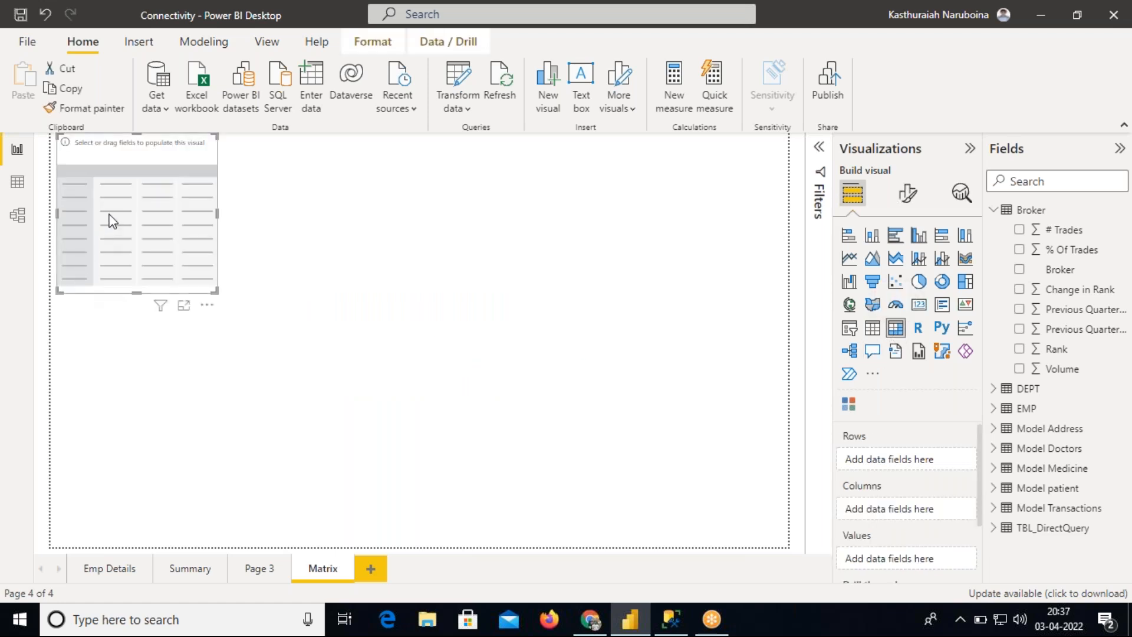
{"action": "left_click_drag", "start_coordinate": [112, 221], "coordinate": [138, 278]}
{"action": "left_click_drag", "start_coordinate": [241, 268], "coordinate": [525, 271]}
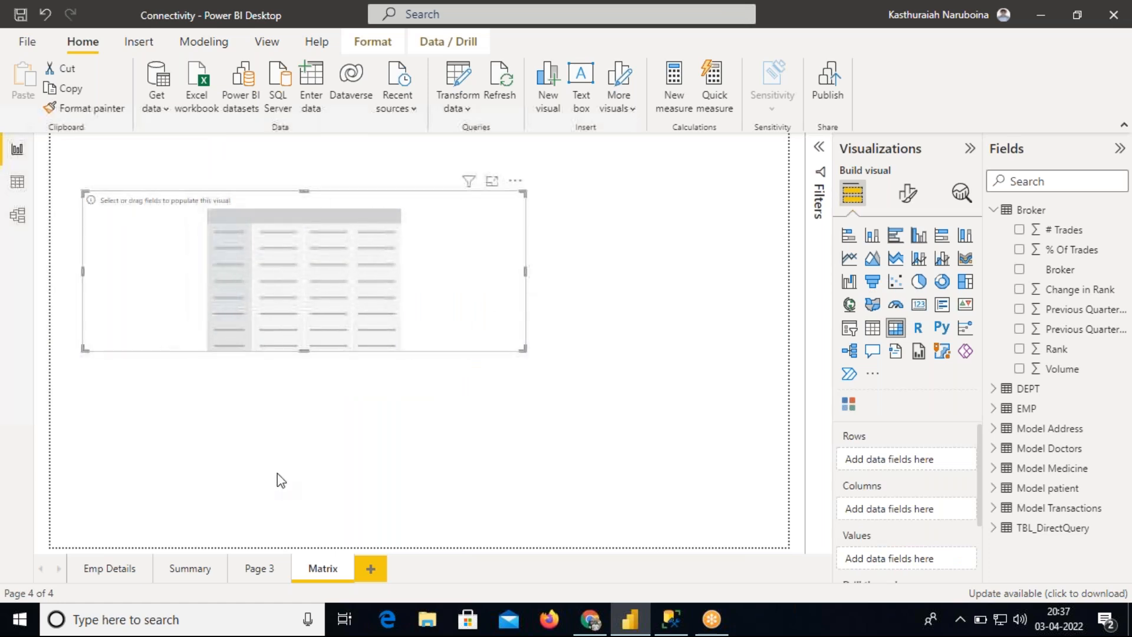
{"action": "left_click", "coordinate": [112, 566]}
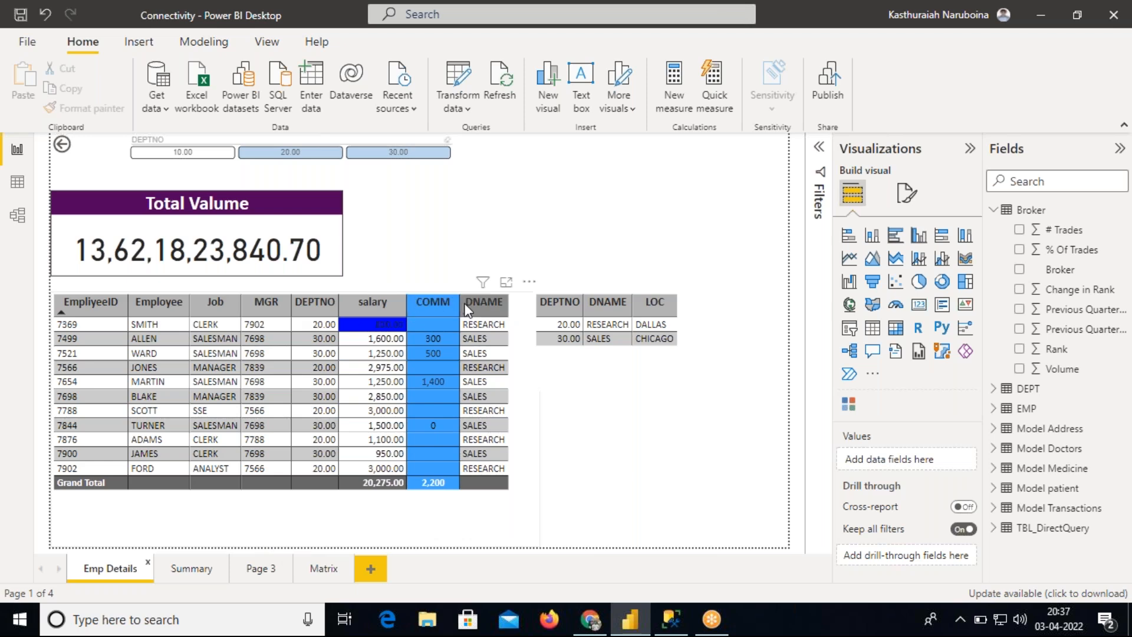
{"action": "left_click", "coordinate": [326, 569]}
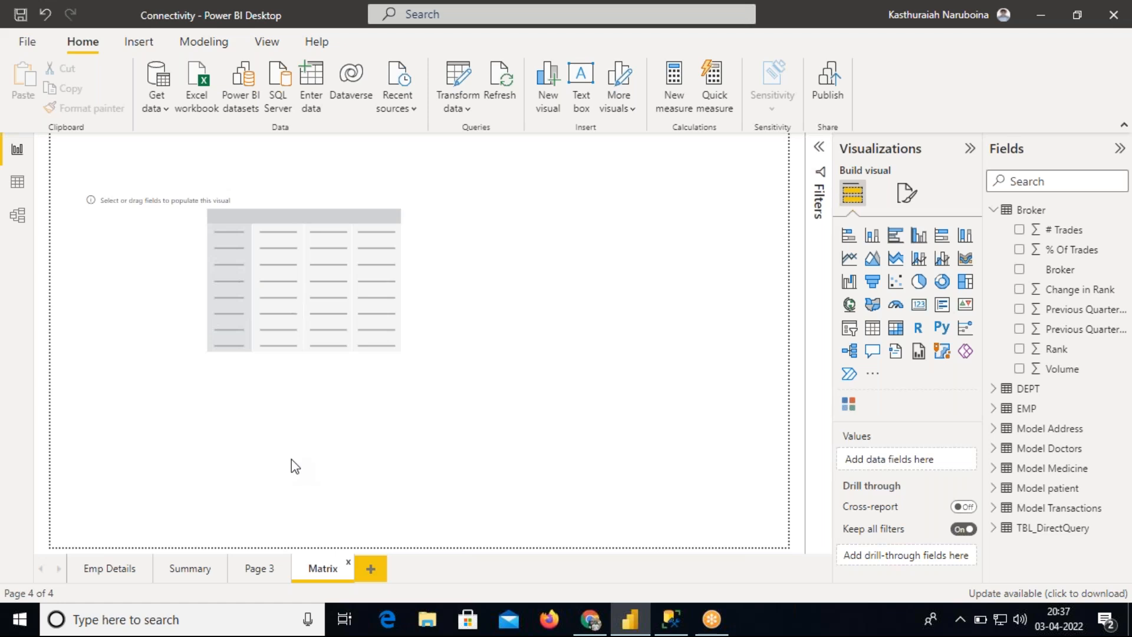
Resize and reposition the empty matrix visual on the Matrix page
{"action": "left_click", "coordinate": [190, 293]}
{"action": "left_click_drag", "start_coordinate": [300, 352], "coordinate": [301, 508]}
{"action": "left_click_drag", "start_coordinate": [155, 389], "coordinate": [124, 373]}
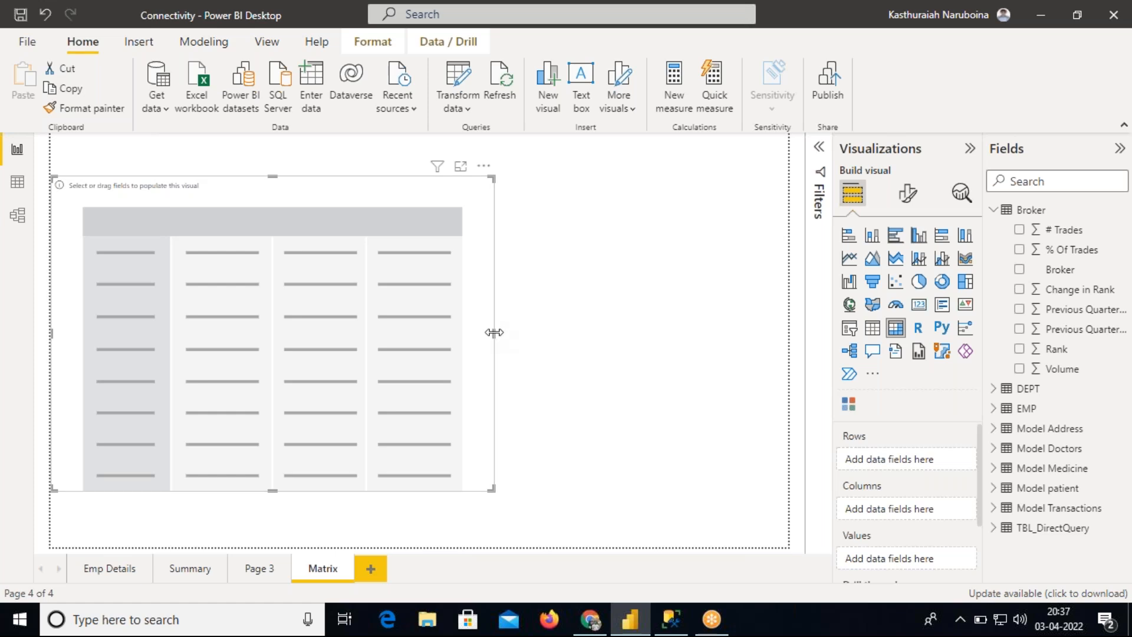
{"action": "left_click_drag", "start_coordinate": [495, 334], "coordinate": [449, 335]}
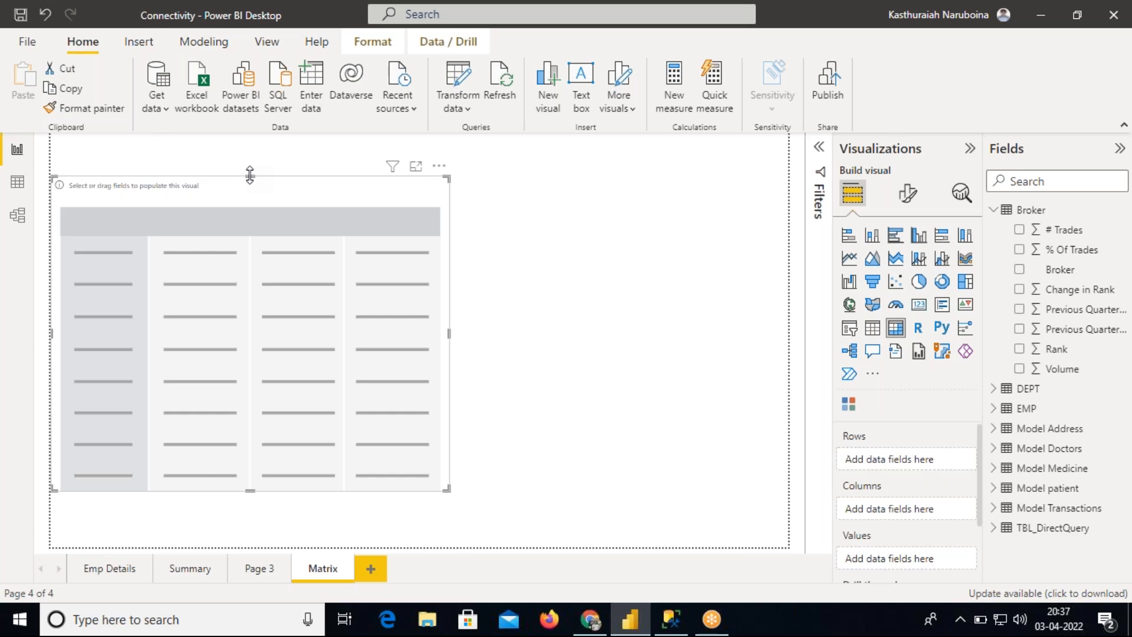
{"action": "left_click_drag", "start_coordinate": [250, 175], "coordinate": [250, 191]}
{"action": "left_click_drag", "start_coordinate": [267, 286], "coordinate": [287, 270]}
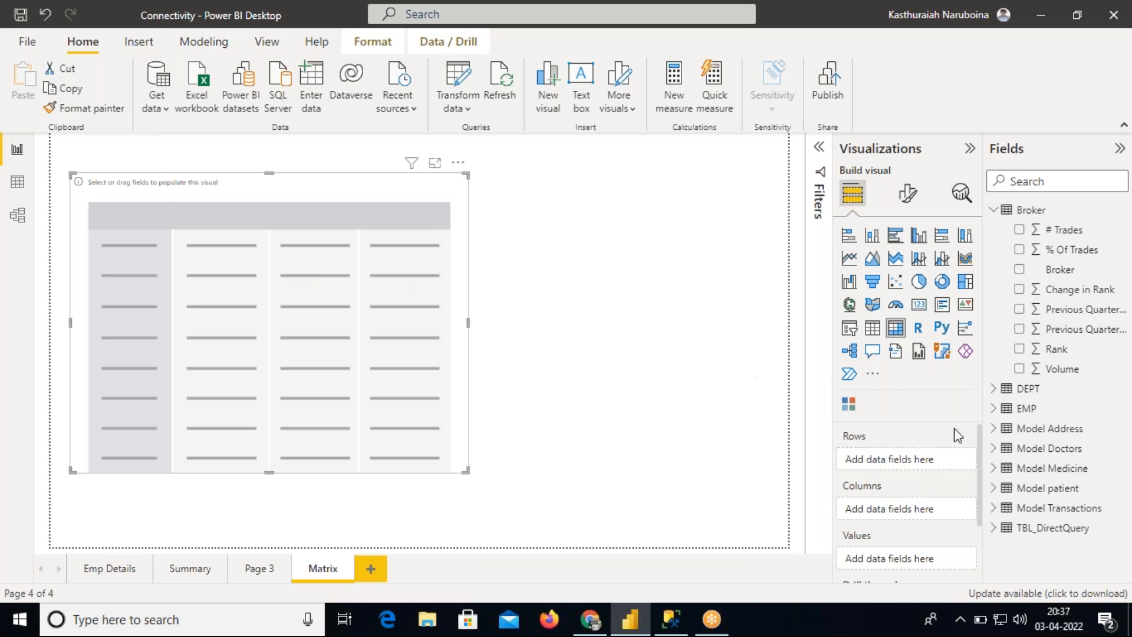
{"action": "scroll", "coordinate": [981, 453], "scroll_direction": "down", "scroll_amount": 1}
{"action": "scroll", "coordinate": [984, 448], "scroll_direction": "up", "scroll_amount": 1}
{"action": "mouse_move", "coordinate": [905, 444]}
{"action": "left_mouse_down"}
{"action": "mouse_move", "coordinate": [845, 423]}
{"action": "mouse_move", "coordinate": [862, 470]}
{"action": "mouse_move", "coordinate": [916, 438]}
{"action": "left_mouse_up"}
{"action": "mouse_move", "coordinate": [909, 482]}
{"action": "left_mouse_down"}
{"action": "mouse_move", "coordinate": [833, 495]}
{"action": "mouse_move", "coordinate": [922, 486]}
{"action": "mouse_move", "coordinate": [903, 513]}
{"action": "left_mouse_up"}
{"action": "mouse_move", "coordinate": [910, 530]}
{"action": "left_mouse_down"}
{"action": "mouse_move", "coordinate": [837, 515]}
{"action": "mouse_move", "coordinate": [862, 564]}
{"action": "mouse_move", "coordinate": [932, 539]}
{"action": "mouse_move", "coordinate": [911, 522]}
{"action": "left_mouse_up"}
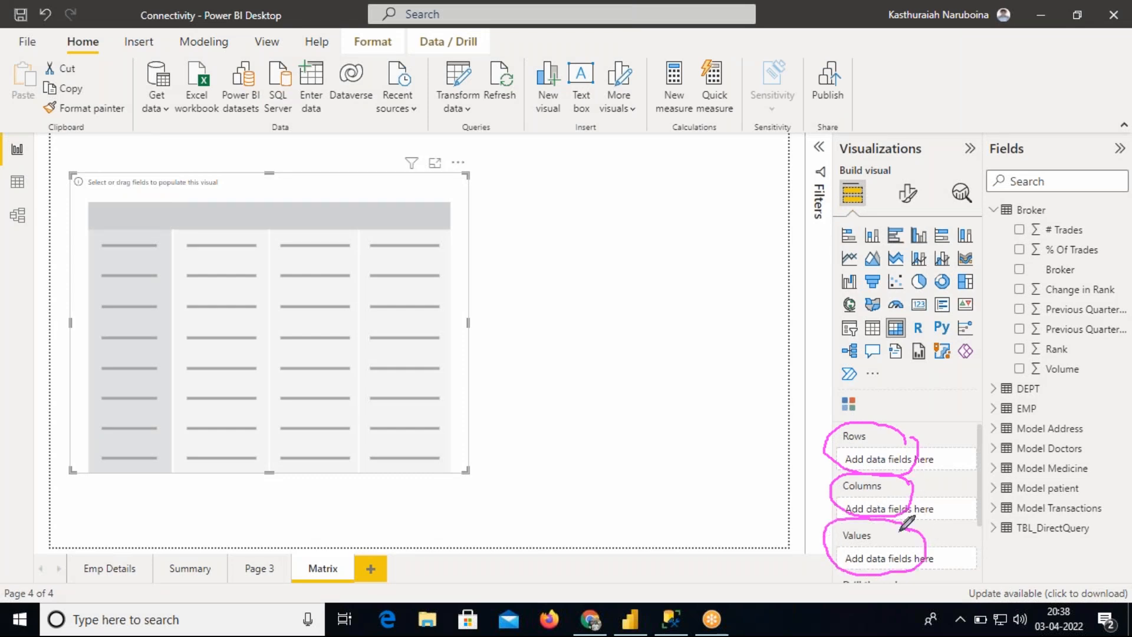
{"action": "mouse_move", "coordinate": [902, 422]}
{"action": "left_mouse_down"}
{"action": "mouse_move", "coordinate": [910, 438]}
{"action": "mouse_move", "coordinate": [918, 409]}
{"action": "left_mouse_up"}
{"action": "mouse_move", "coordinate": [1021, 236]}
{"action": "left_mouse_down"}
{"action": "mouse_move", "coordinate": [935, 277]}
{"action": "mouse_move", "coordinate": [863, 420]}
{"action": "left_mouse_up"}
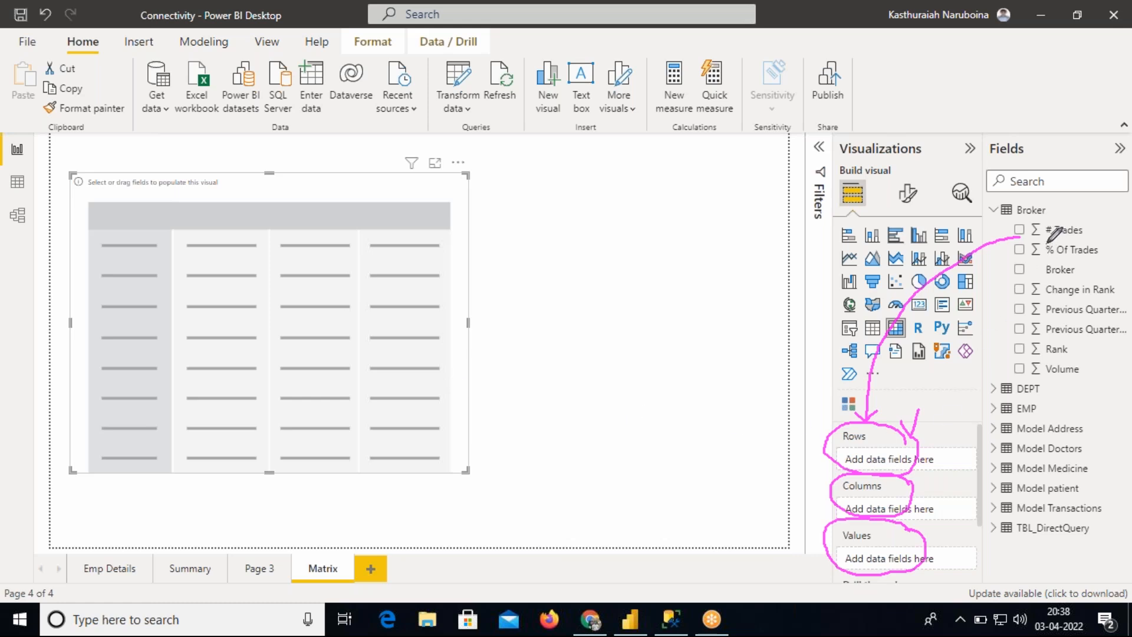
{"action": "mouse_move", "coordinate": [1081, 218]}
{"action": "left_mouse_down"}
{"action": "mouse_move", "coordinate": [1028, 218]}
{"action": "mouse_move", "coordinate": [1023, 232]}
{"action": "mouse_move", "coordinate": [1065, 239]}
{"action": "mouse_move", "coordinate": [1092, 223]}
{"action": "left_mouse_up"}
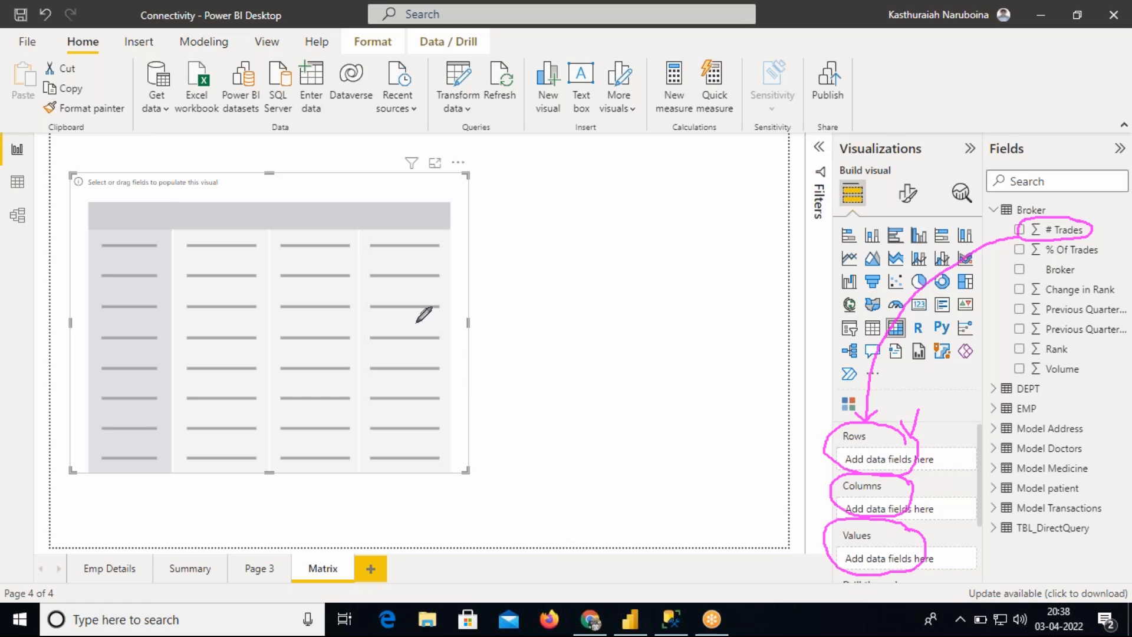
{"action": "left_click_drag", "start_coordinate": [96, 279], "coordinate": [148, 276]}
{"action": "left_click_drag", "start_coordinate": [90, 306], "coordinate": [156, 305]}
{"action": "left_click_drag", "start_coordinate": [96, 341], "coordinate": [160, 338]}
{"action": "left_click_drag", "start_coordinate": [108, 373], "coordinate": [163, 373]}
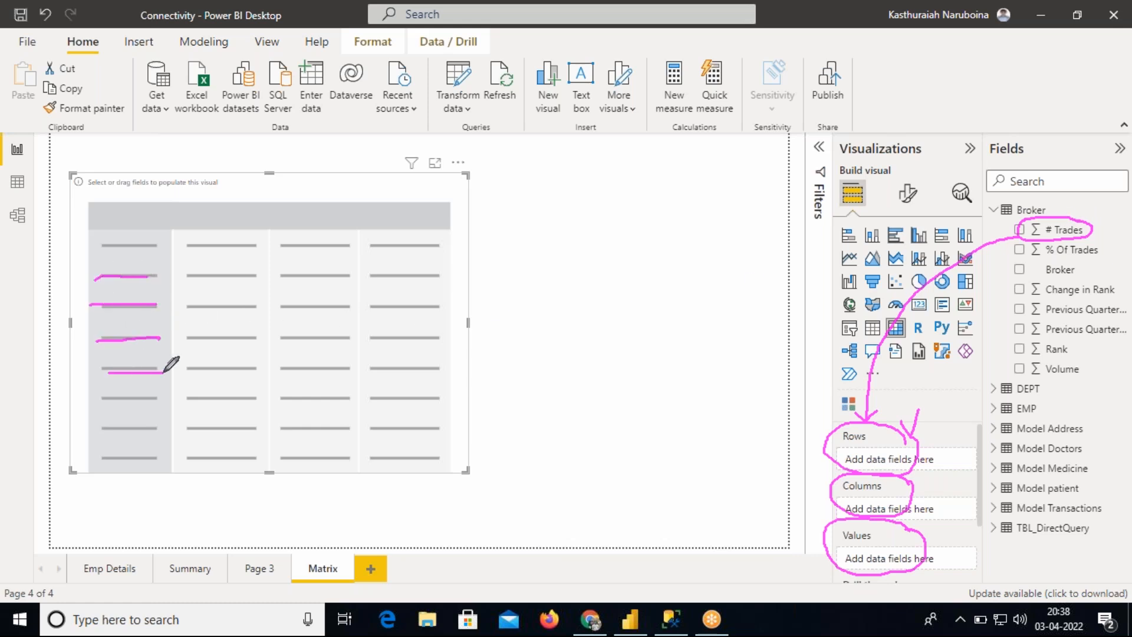
{"action": "mouse_move", "coordinate": [102, 397]}
{"action": "left_mouse_down"}
{"action": "mouse_move", "coordinate": [142, 398]}
{"action": "mouse_move", "coordinate": [188, 434]}
{"action": "left_mouse_up"}
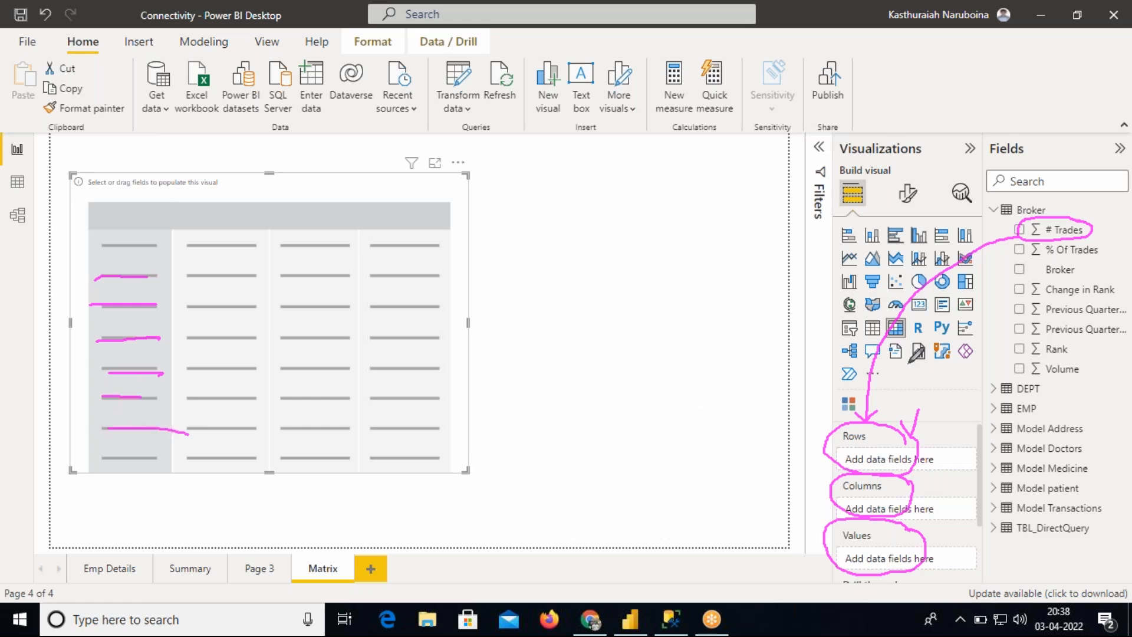
{"action": "left_click_drag", "start_coordinate": [1068, 266], "coordinate": [1079, 272]}
{"action": "mouse_move", "coordinate": [1066, 281]}
{"action": "left_mouse_down"}
{"action": "mouse_move", "coordinate": [1082, 260]}
{"action": "mouse_move", "coordinate": [1033, 278]}
{"action": "mouse_move", "coordinate": [934, 494]}
{"action": "left_mouse_up"}
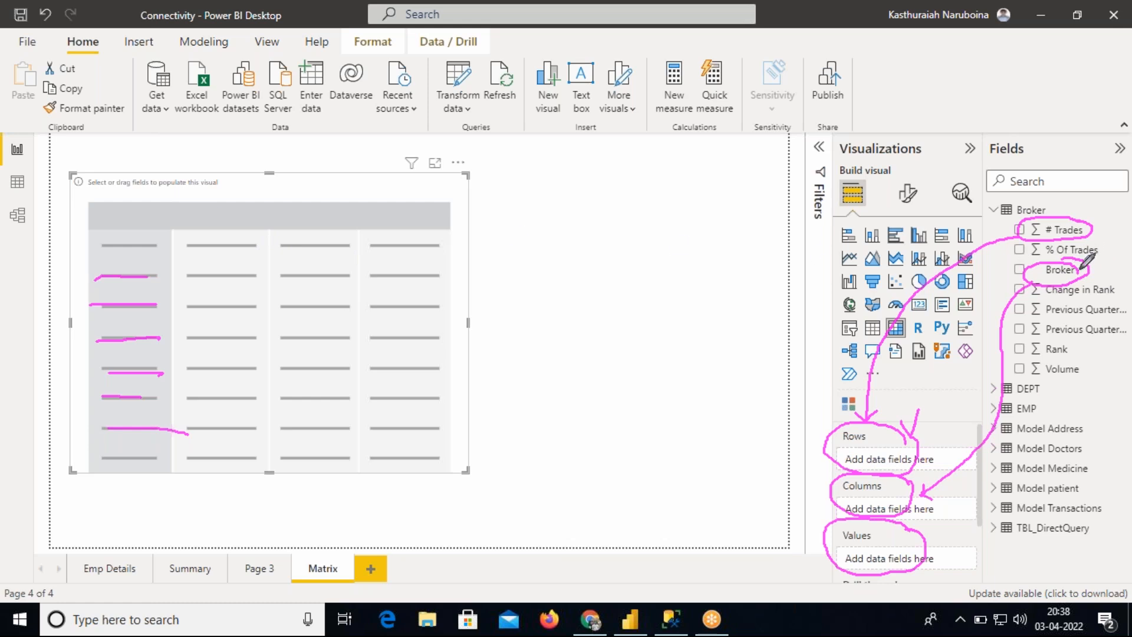
{"action": "left_click_drag", "start_coordinate": [1089, 272], "coordinate": [1124, 241]}
{"action": "left_click_drag", "start_coordinate": [199, 216], "coordinate": [504, 215]}
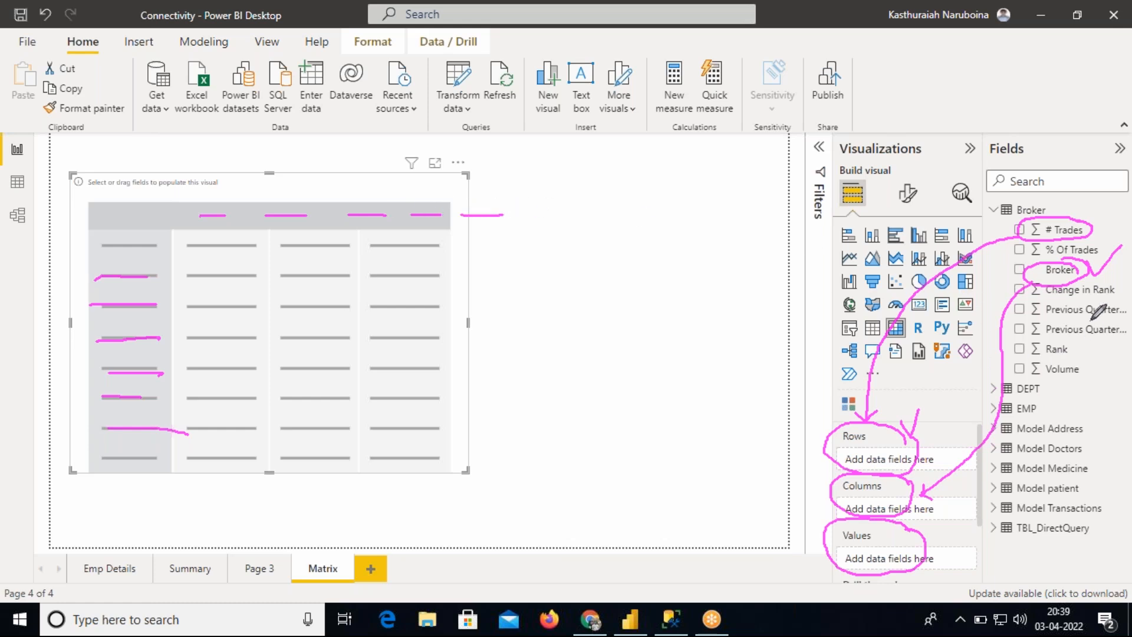
{"action": "mouse_move", "coordinate": [1088, 353]}
{"action": "left_mouse_down"}
{"action": "mouse_move", "coordinate": [1038, 378]}
{"action": "mouse_move", "coordinate": [1096, 357]}
{"action": "left_mouse_up"}
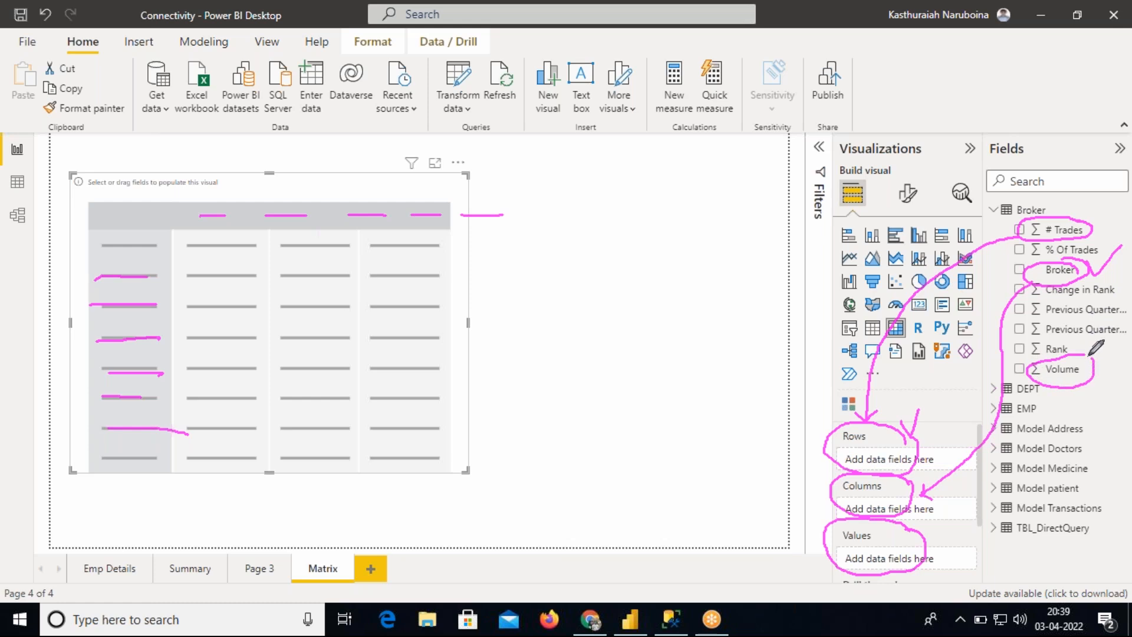
{"action": "mouse_move", "coordinate": [1056, 391]}
{"action": "left_mouse_down"}
{"action": "mouse_move", "coordinate": [1043, 461]}
{"action": "mouse_move", "coordinate": [936, 547]}
{"action": "mouse_move", "coordinate": [945, 559]}
{"action": "left_mouse_up"}
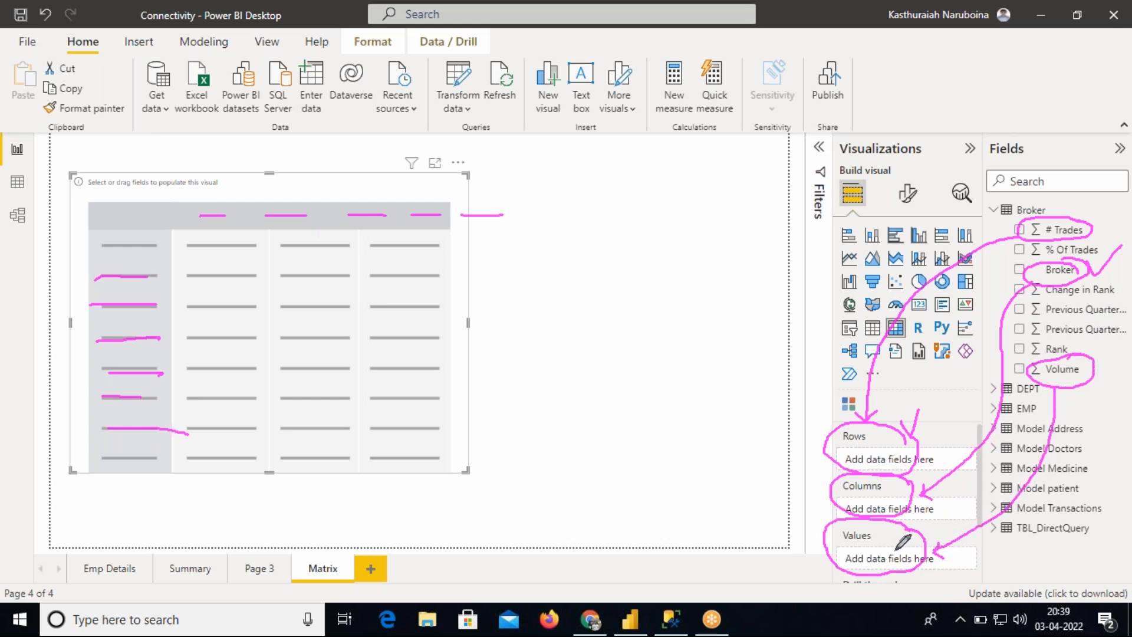
{"action": "mouse_move", "coordinate": [908, 534]}
{"action": "left_mouse_down"}
{"action": "mouse_move", "coordinate": [844, 551]}
{"action": "mouse_move", "coordinate": [930, 567]}
{"action": "left_mouse_up"}
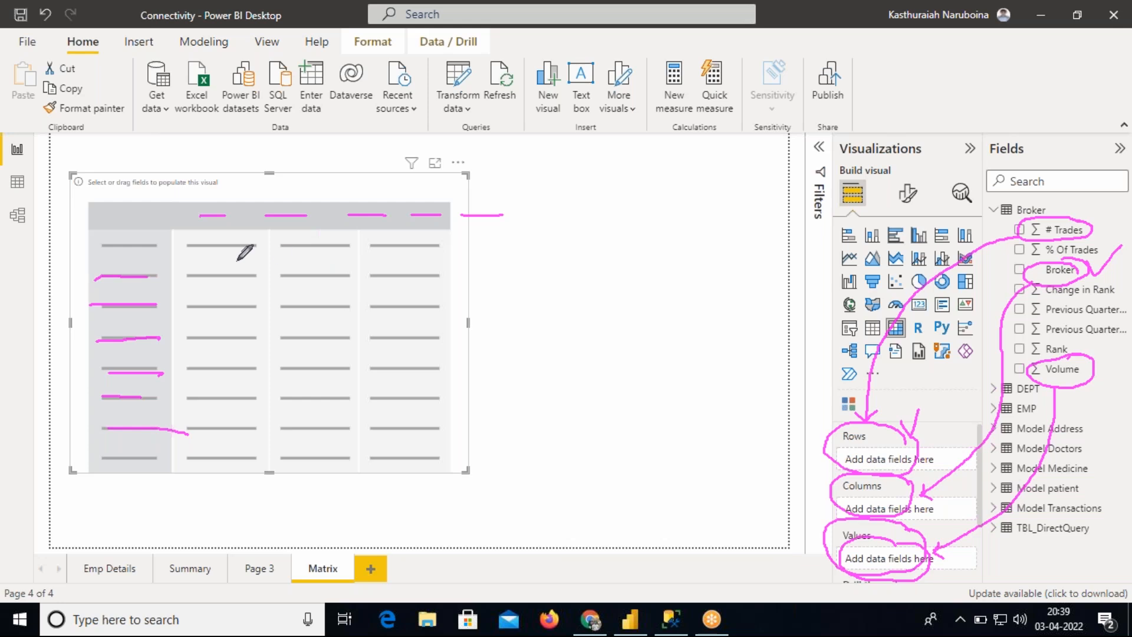
{"action": "mouse_move", "coordinate": [97, 240]}
{"action": "left_mouse_down"}
{"action": "mouse_move", "coordinate": [76, 412]}
{"action": "mouse_move", "coordinate": [96, 469]}
{"action": "left_mouse_up"}
{"action": "left_click_drag", "start_coordinate": [200, 196], "coordinate": [484, 170]}
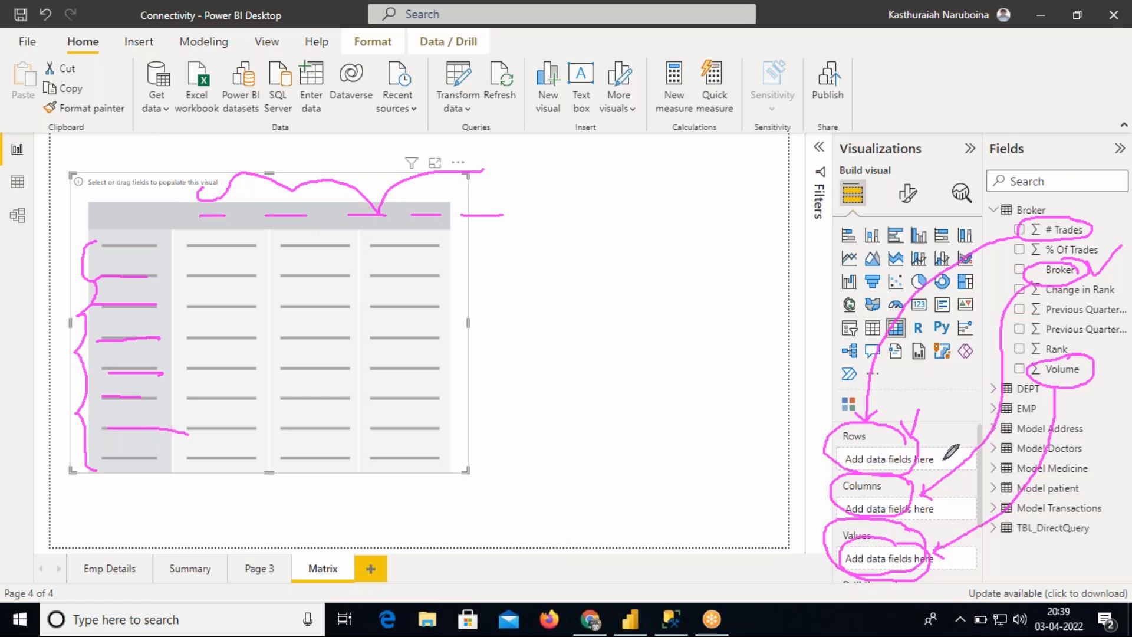
{"action": "left_click_drag", "start_coordinate": [1095, 382], "coordinate": [1119, 343]}
{"action": "left_click_drag", "start_coordinate": [1083, 224], "coordinate": [1101, 205]}
{"action": "left_click_drag", "start_coordinate": [1091, 256], "coordinate": [1110, 242]}
{"action": "mouse_move", "coordinate": [835, 541]}
{"action": "left_mouse_down"}
{"action": "mouse_move", "coordinate": [596, 447]}
{"action": "mouse_move", "coordinate": [464, 380]}
{"action": "left_mouse_up"}
{"action": "mouse_move", "coordinate": [181, 243]}
{"action": "left_mouse_down"}
{"action": "mouse_move", "coordinate": [394, 239]}
{"action": "mouse_move", "coordinate": [455, 318]}
{"action": "mouse_move", "coordinate": [414, 463]}
{"action": "mouse_move", "coordinate": [213, 472]}
{"action": "mouse_move", "coordinate": [183, 377]}
{"action": "mouse_move", "coordinate": [180, 247]}
{"action": "left_mouse_up"}
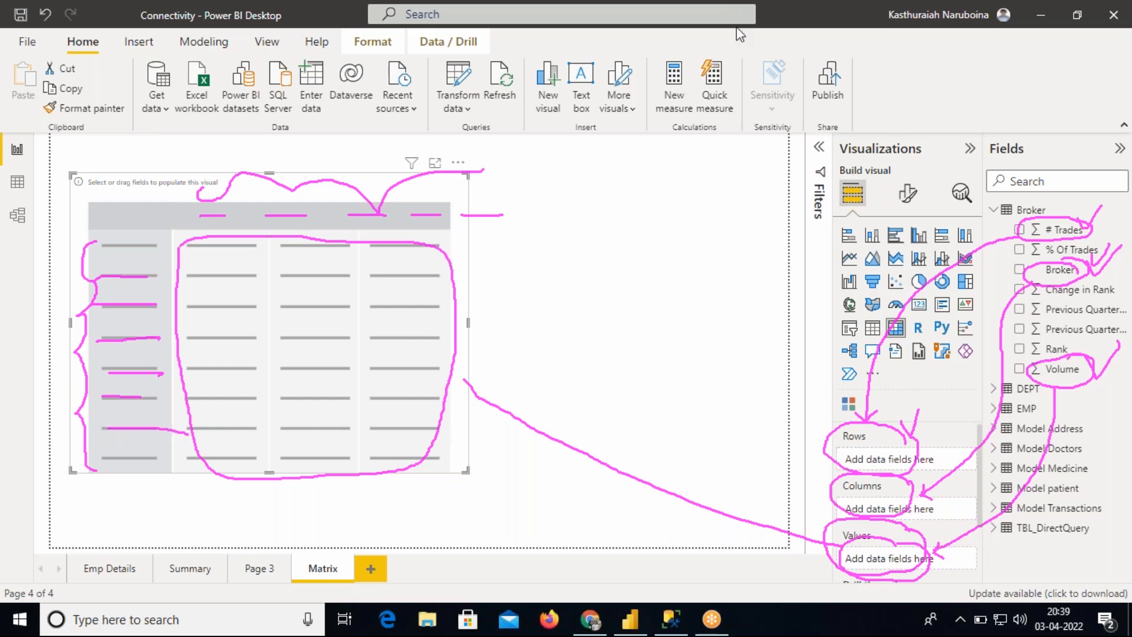
{"action": "key", "text": "Escape"}
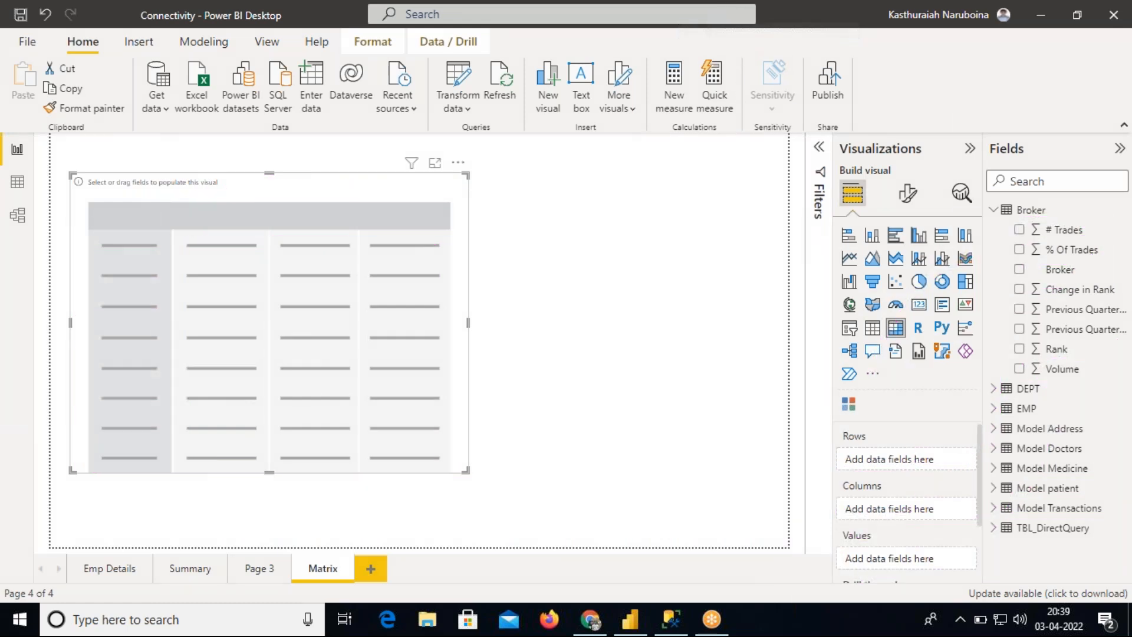
Build the matrix from the EMP table with DEPTNO as rows, JOB as columns and SAL as values
{"action": "left_click", "coordinate": [995, 211]}
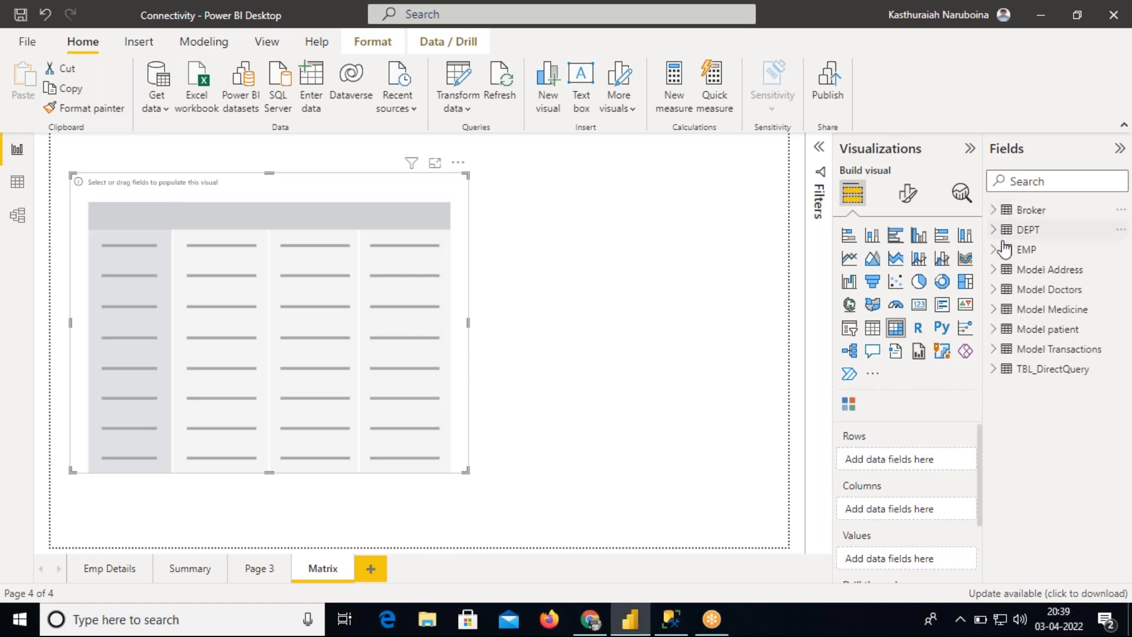
{"action": "left_click", "coordinate": [997, 253]}
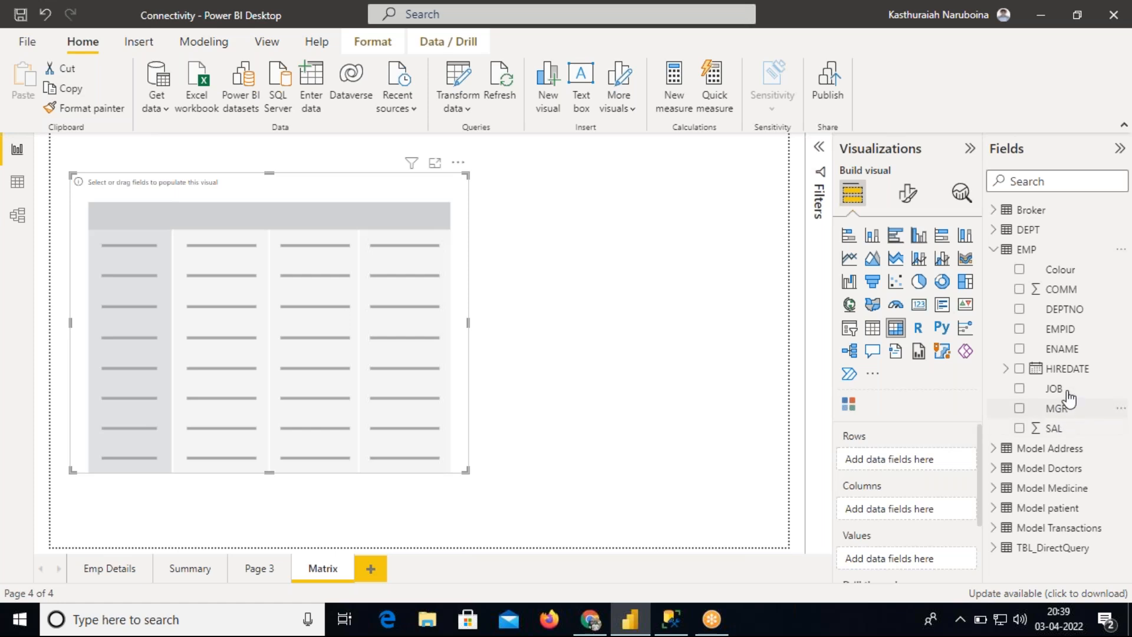
{"action": "left_click_drag", "start_coordinate": [1071, 311], "coordinate": [929, 460]}
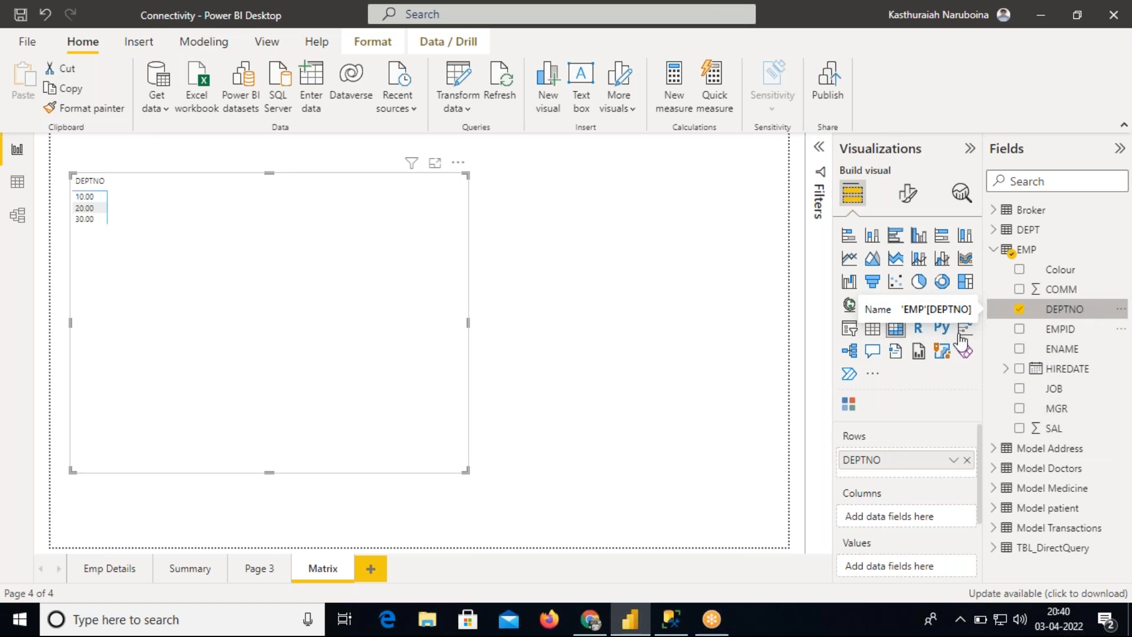
{"action": "left_click", "coordinate": [87, 208]}
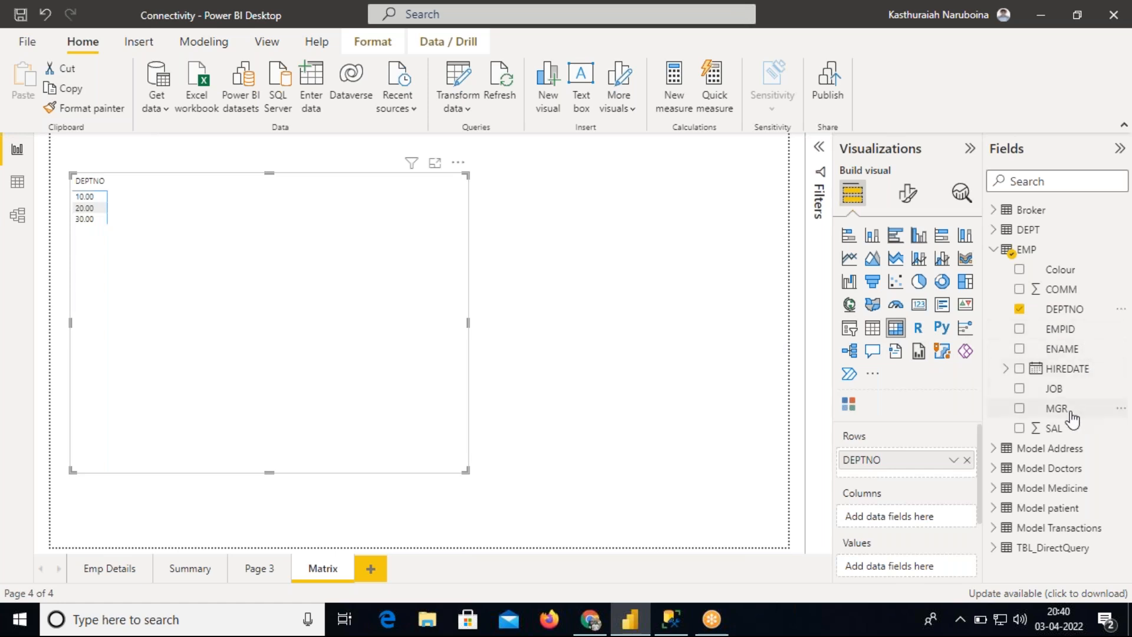
{"action": "mouse_move", "coordinate": [1070, 389]}
{"action": "left_mouse_down"}
{"action": "mouse_move", "coordinate": [950, 522]}
{"action": "mouse_move", "coordinate": [930, 526]}
{"action": "left_mouse_up"}
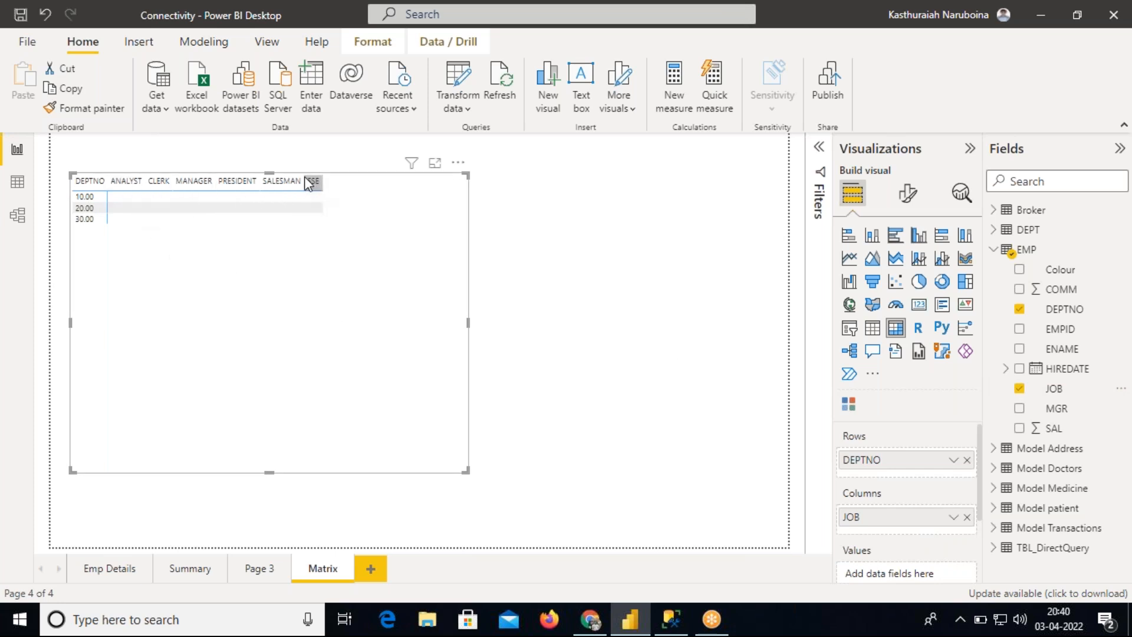
{"action": "left_click_drag", "start_coordinate": [306, 181], "coordinate": [328, 180]}
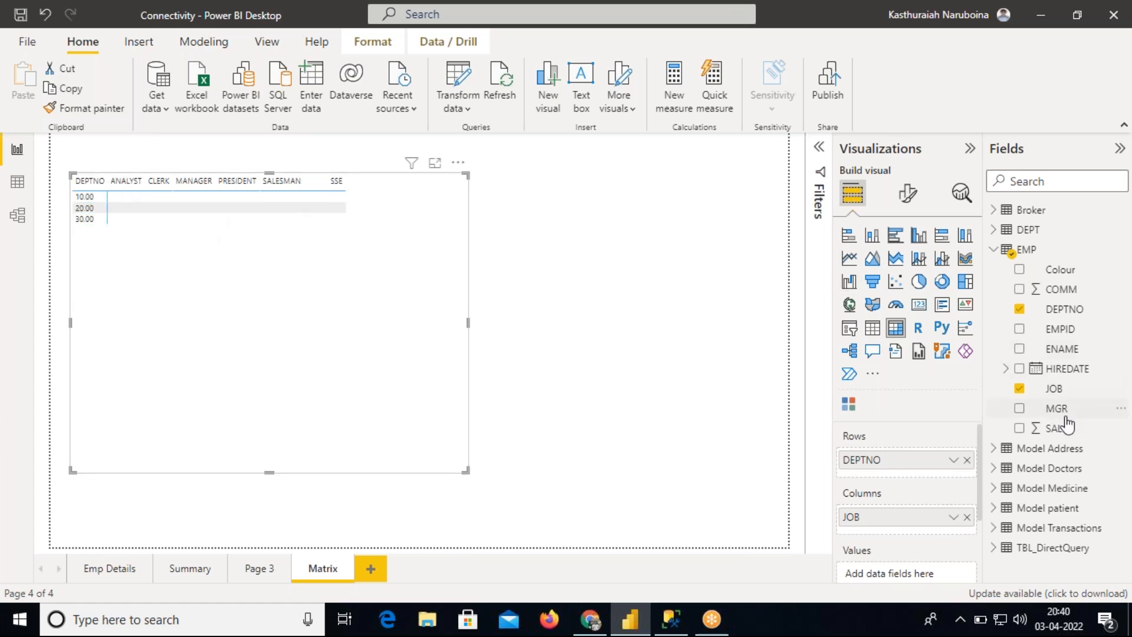
{"action": "left_click_drag", "start_coordinate": [1060, 428], "coordinate": [913, 538]}
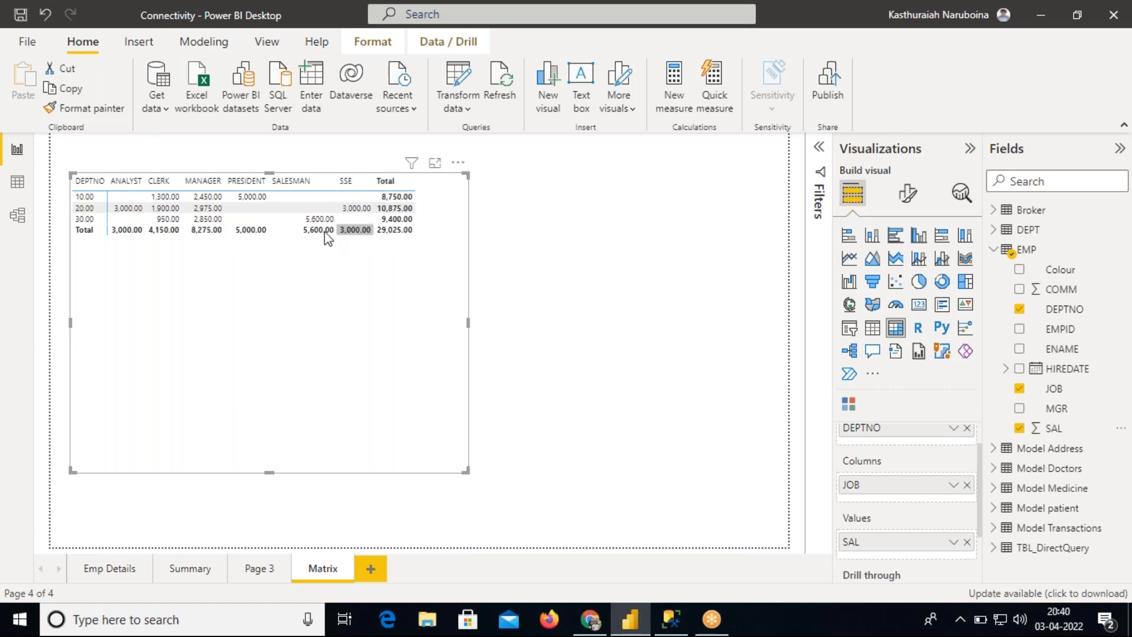
Switch the matrix's row and column subtotals off and back on in its format settings
{"action": "left_click", "coordinate": [909, 197]}
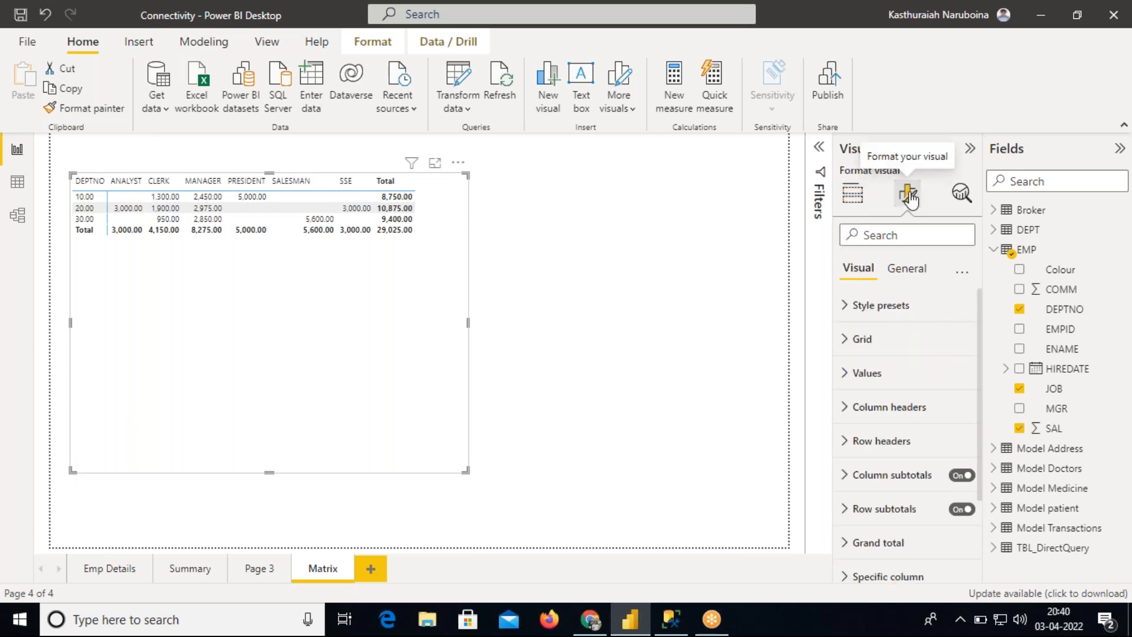
{"action": "left_click_drag", "start_coordinate": [980, 339], "coordinate": [983, 423]}
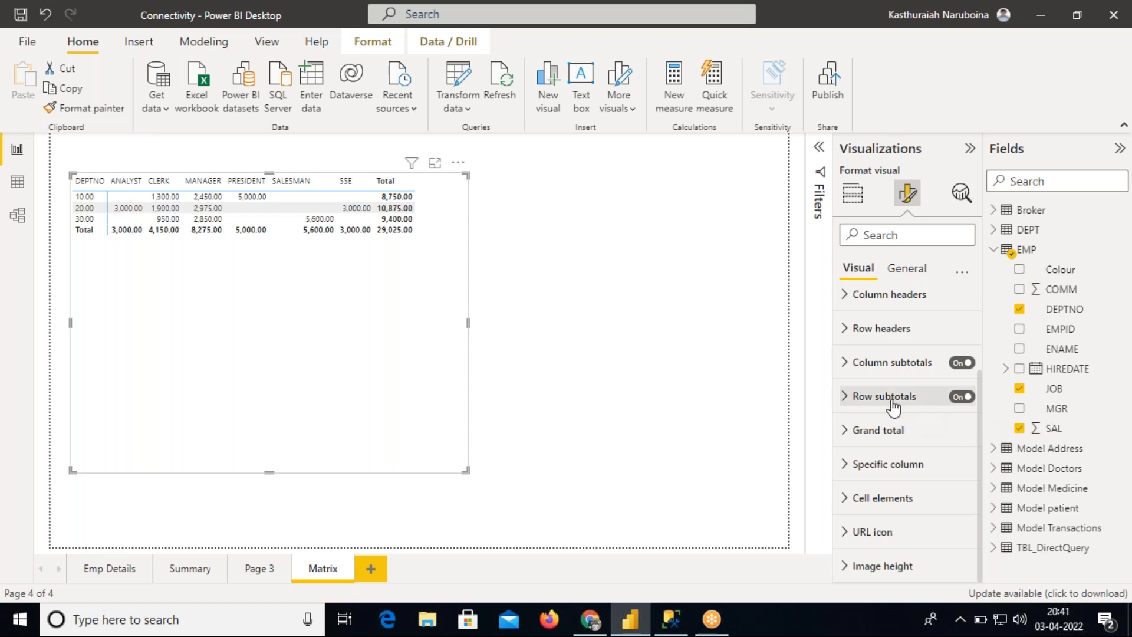
{"action": "left_click", "coordinate": [961, 397]}
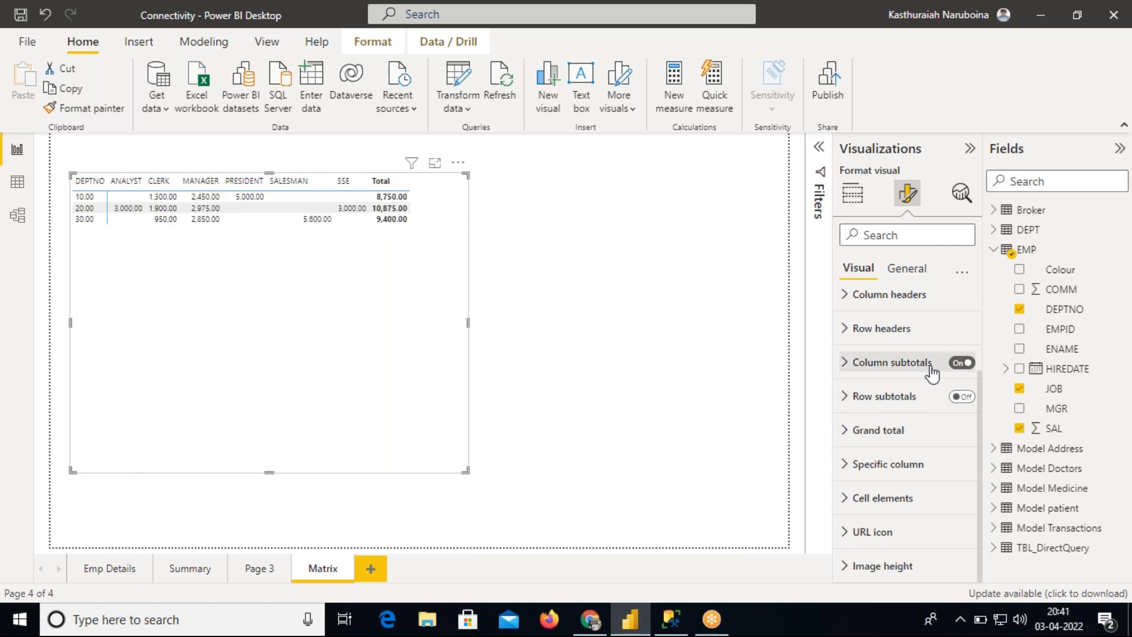
{"action": "left_click", "coordinate": [959, 363]}
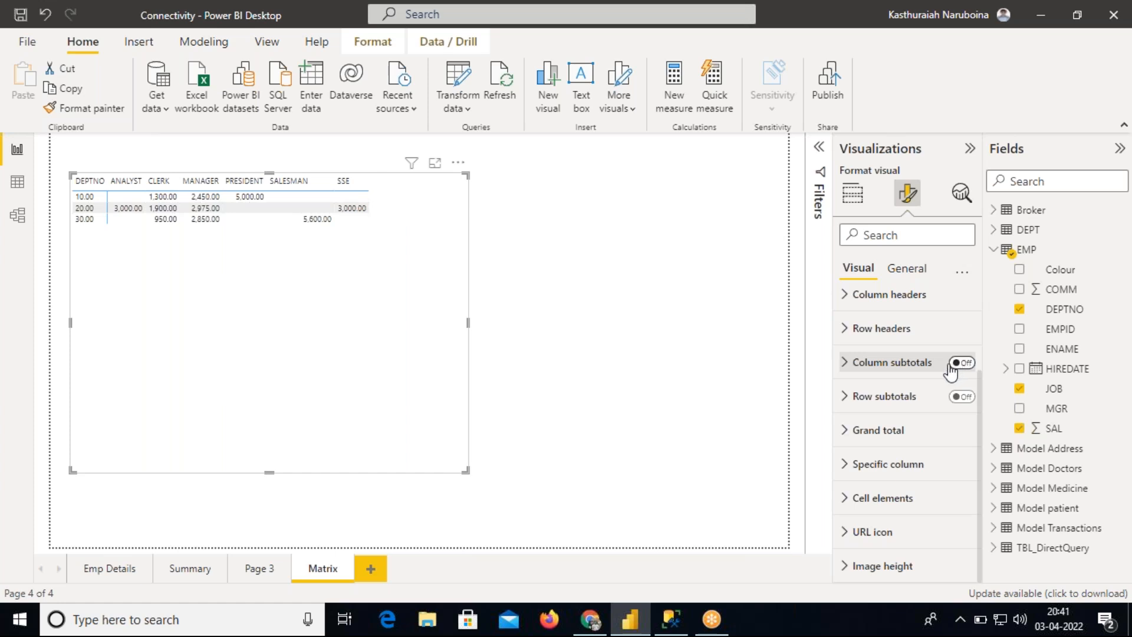
{"action": "left_click", "coordinate": [961, 362]}
{"action": "left_click", "coordinate": [961, 396]}
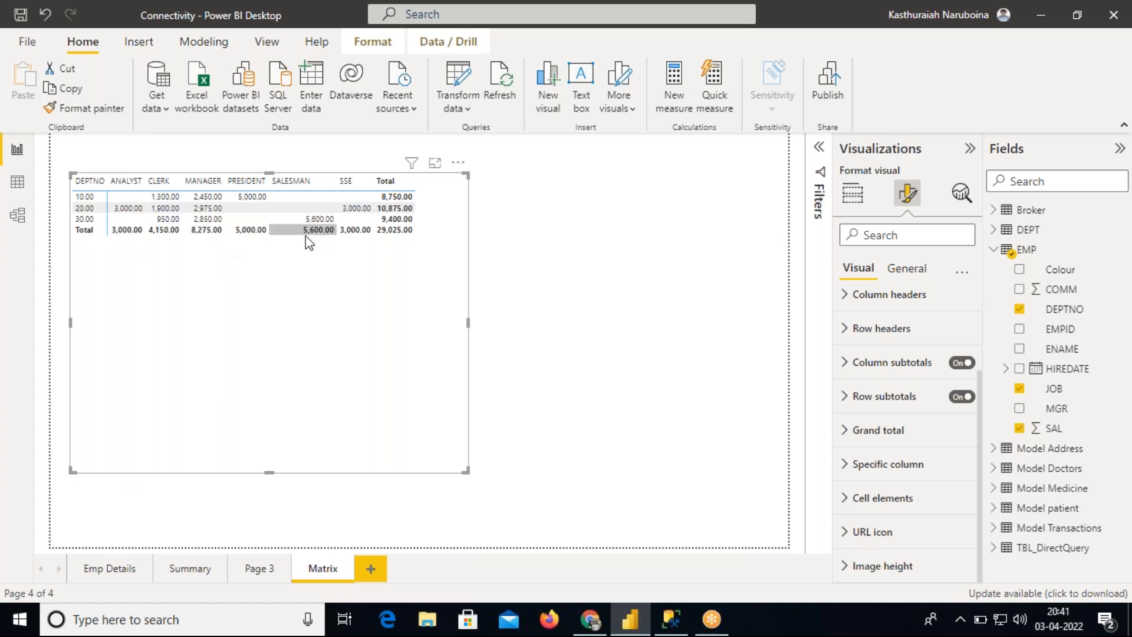
{"action": "left_click", "coordinate": [965, 398]}
{"action": "left_click", "coordinate": [962, 364]}
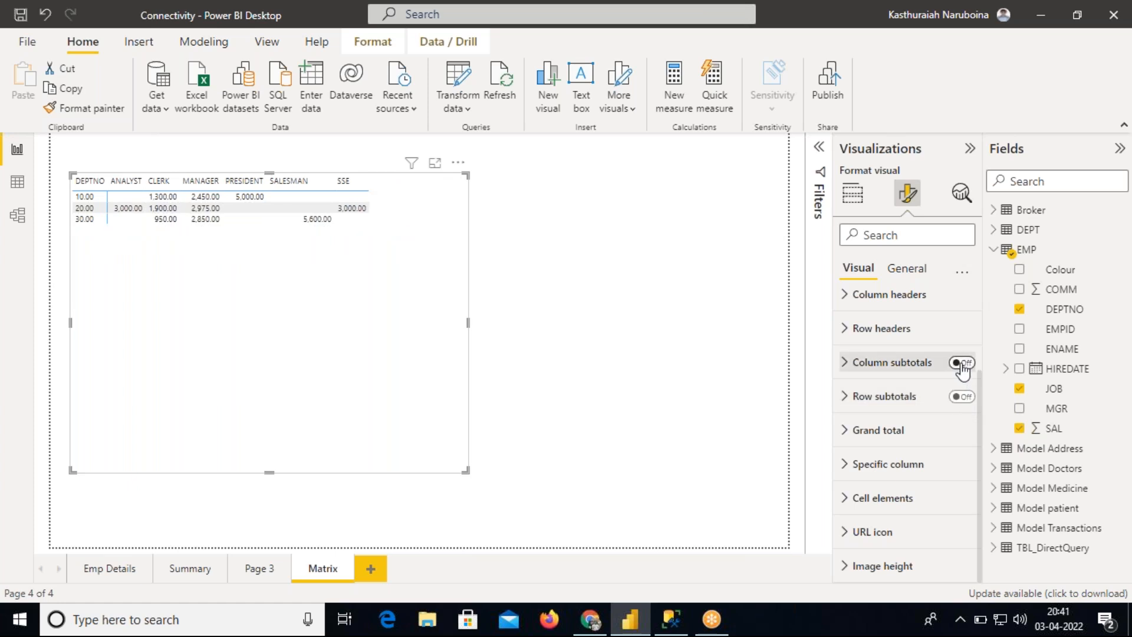
{"action": "left_click", "coordinate": [962, 364]}
{"action": "left_click", "coordinate": [961, 396]}
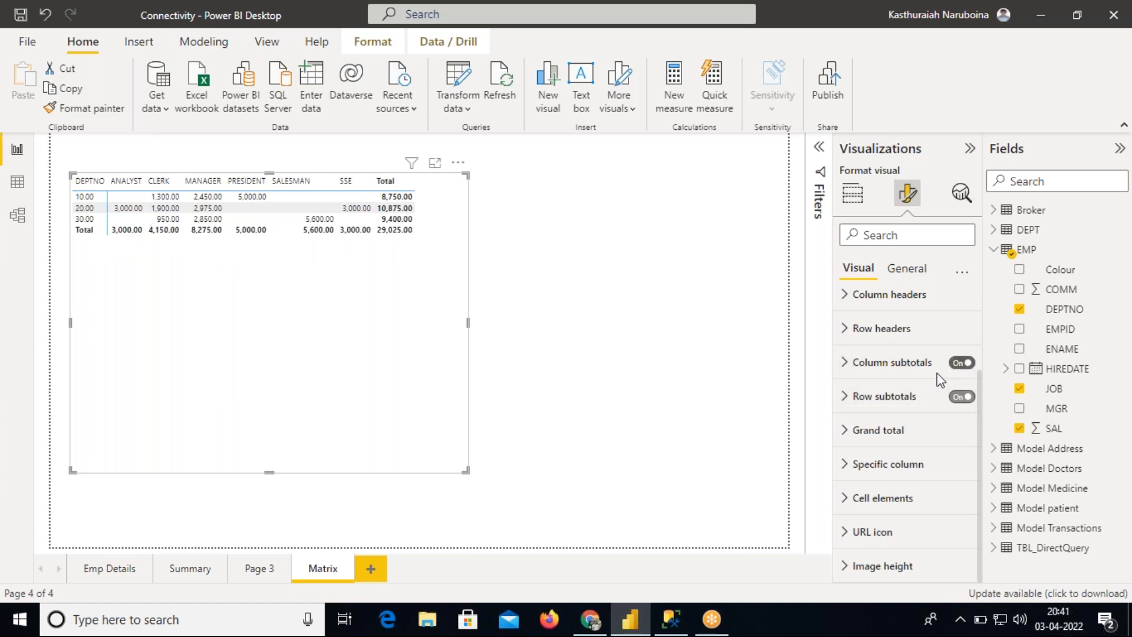
Resize the matrix visual to fit its data, shortening its height and adjusting its width
{"action": "left_click_drag", "start_coordinate": [468, 322], "coordinate": [429, 329]}
{"action": "left_click_drag", "start_coordinate": [247, 470], "coordinate": [324, 295]}
{"action": "left_click", "coordinate": [310, 276]}
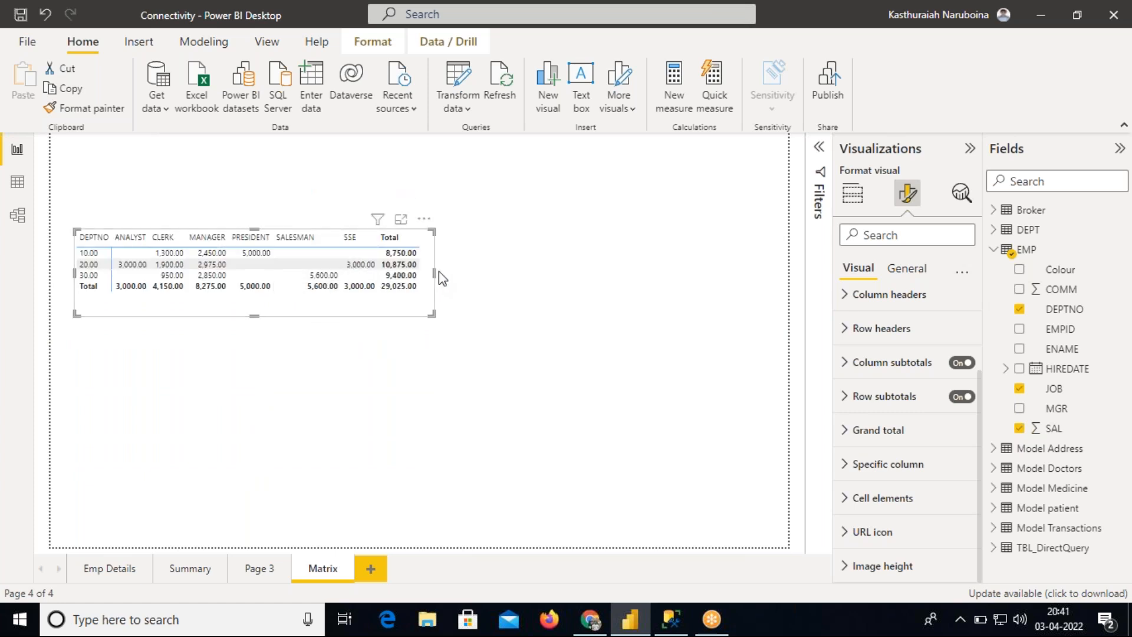
{"action": "left_click_drag", "start_coordinate": [434, 272], "coordinate": [474, 273]}
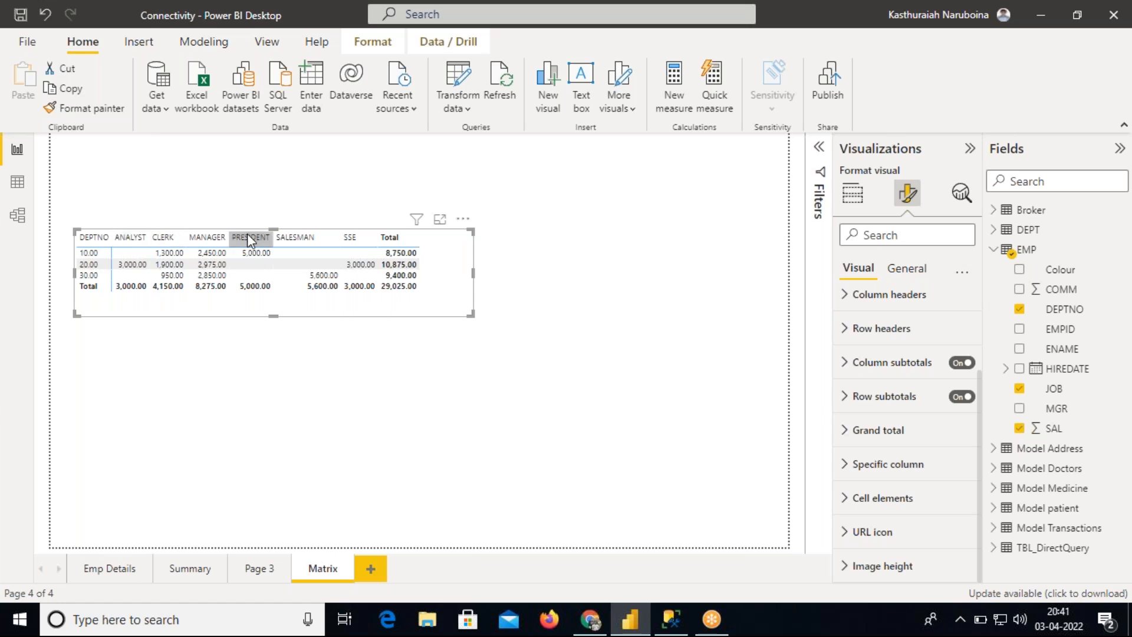
Move the matrix visual to the top-left corner of the page
{"action": "left_click", "coordinate": [855, 196]}
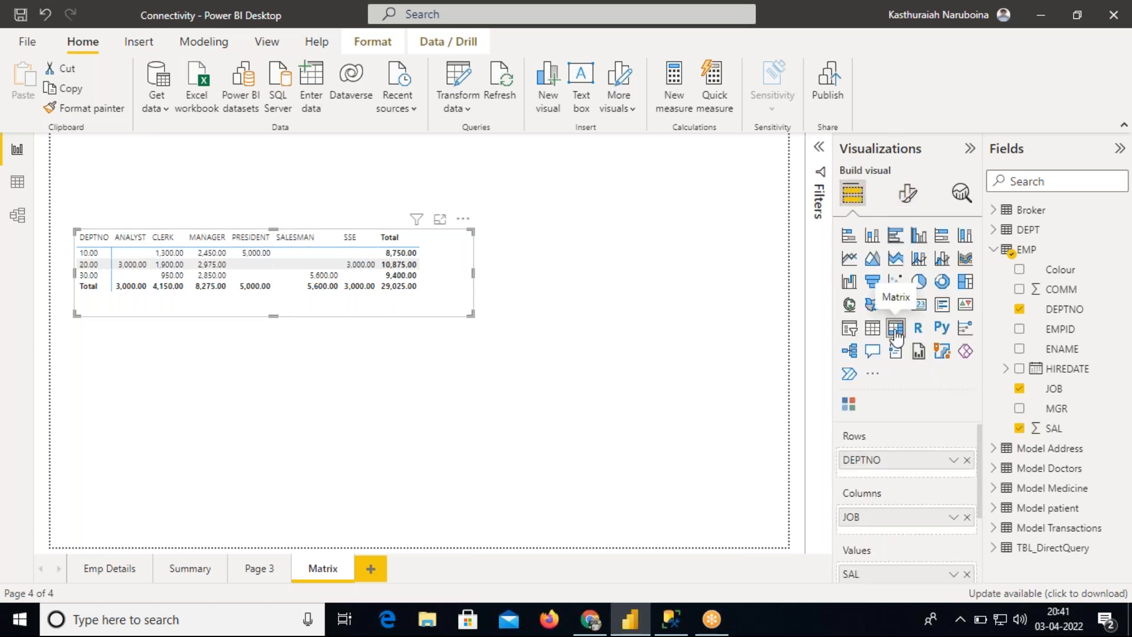
{"action": "scroll", "coordinate": [978, 458], "scroll_direction": "down", "scroll_amount": 1}
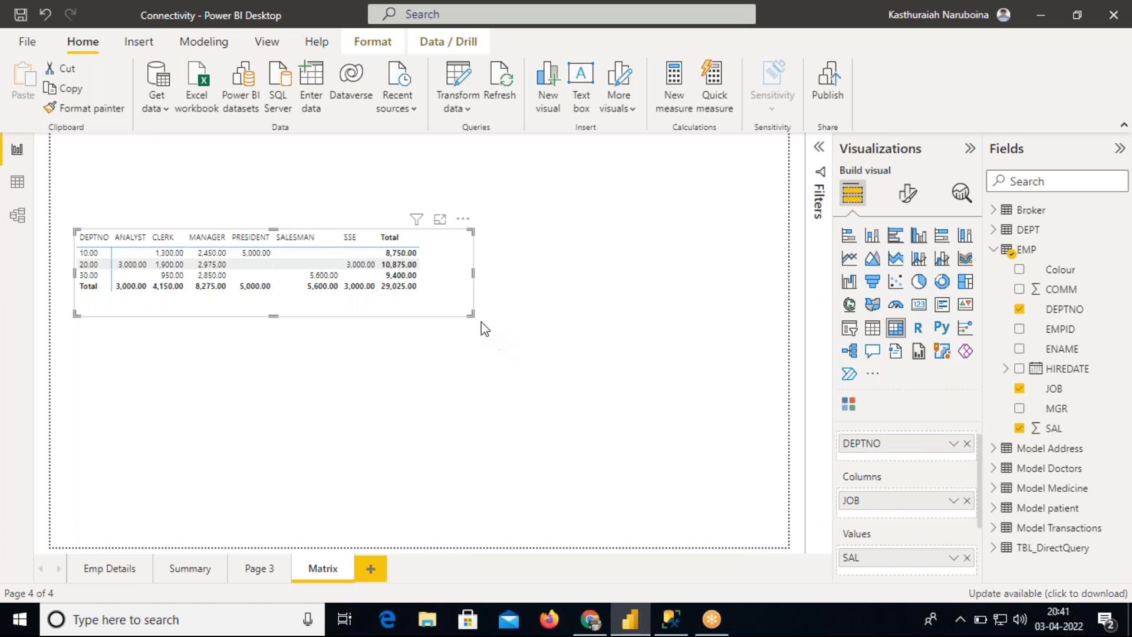
{"action": "left_click_drag", "start_coordinate": [460, 299], "coordinate": [431, 195]}
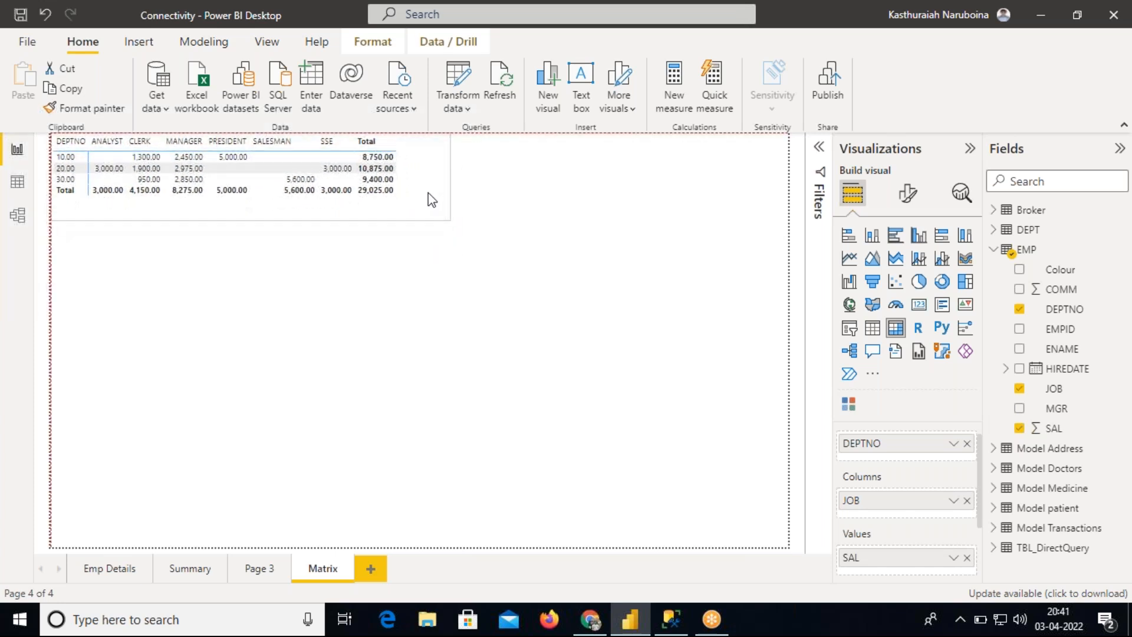
Move the matrix slightly down on the page, enlarge its height, and open its format settings
{"action": "left_click_drag", "start_coordinate": [249, 218], "coordinate": [249, 248]}
{"action": "left_click_drag", "start_coordinate": [435, 206], "coordinate": [431, 236]}
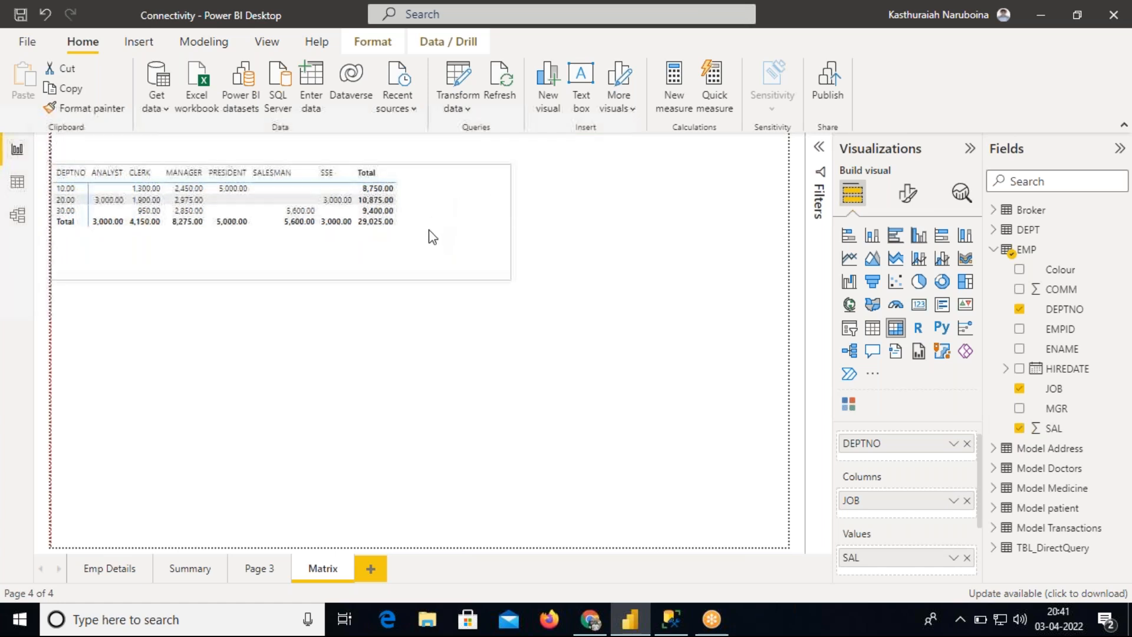
{"action": "left_click", "coordinate": [908, 197]}
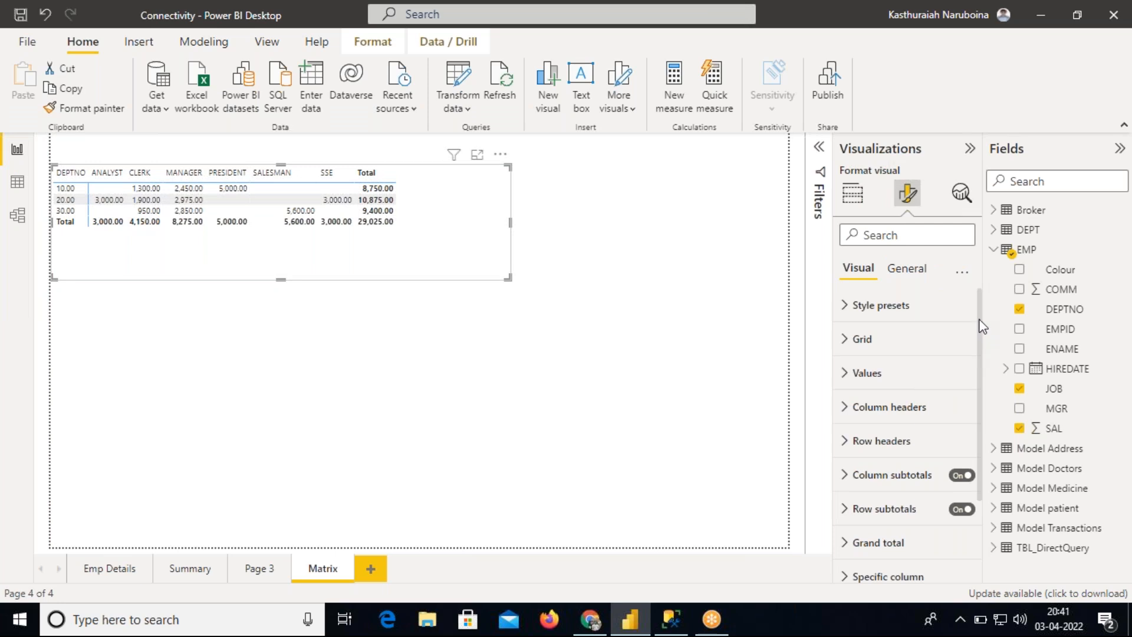
{"action": "left_click_drag", "start_coordinate": [980, 326], "coordinate": [980, 339]}
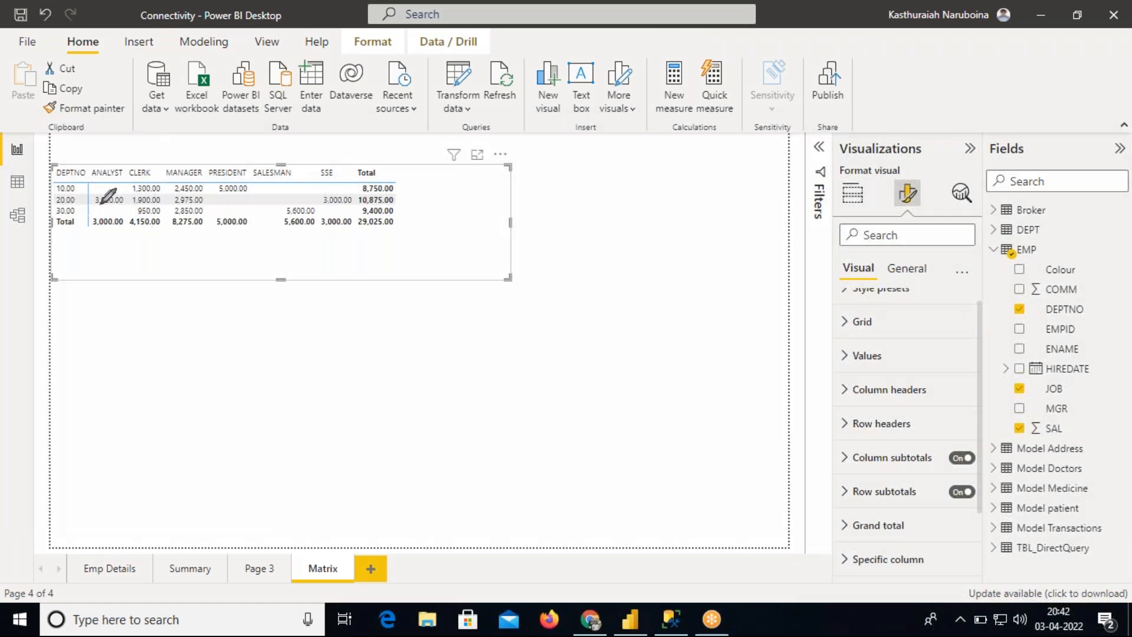
{"action": "mouse_move", "coordinate": [89, 185]}
{"action": "left_mouse_down"}
{"action": "mouse_move", "coordinate": [362, 184]}
{"action": "mouse_move", "coordinate": [360, 208]}
{"action": "mouse_move", "coordinate": [324, 219]}
{"action": "mouse_move", "coordinate": [131, 215]}
{"action": "mouse_move", "coordinate": [98, 189]}
{"action": "left_mouse_up"}
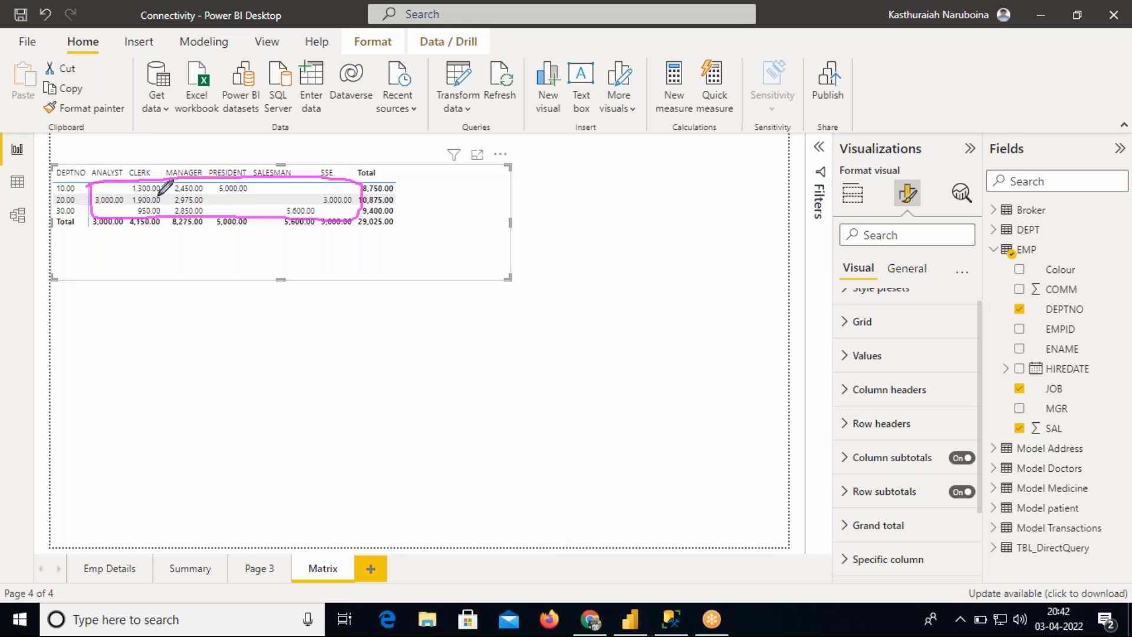
{"action": "mouse_move", "coordinate": [355, 180]}
{"action": "left_mouse_down"}
{"action": "mouse_move", "coordinate": [476, 158]}
{"action": "mouse_move", "coordinate": [749, 268]}
{"action": "mouse_move", "coordinate": [848, 339]}
{"action": "left_mouse_up"}
{"action": "mouse_move", "coordinate": [54, 171]}
{"action": "left_mouse_down"}
{"action": "mouse_move", "coordinate": [389, 172]}
{"action": "mouse_move", "coordinate": [369, 155]}
{"action": "mouse_move", "coordinate": [93, 155]}
{"action": "mouse_move", "coordinate": [53, 172]}
{"action": "mouse_move", "coordinate": [53, 203]}
{"action": "mouse_move", "coordinate": [122, 281]}
{"action": "mouse_move", "coordinate": [821, 356]}
{"action": "mouse_move", "coordinate": [849, 382]}
{"action": "left_mouse_up"}
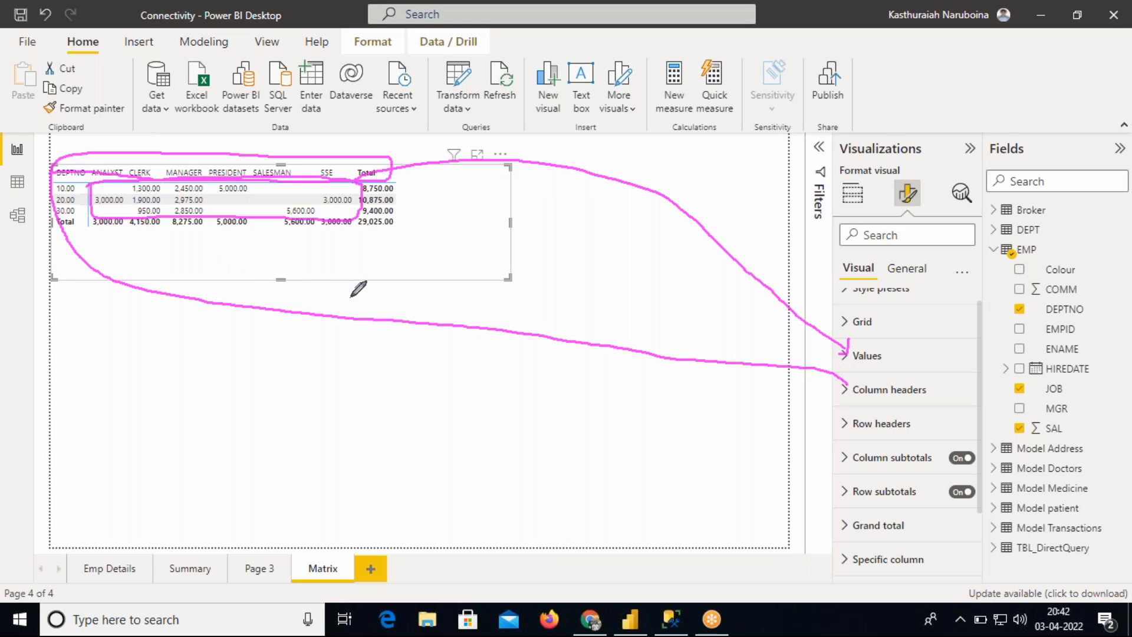
{"action": "left_click_drag", "start_coordinate": [60, 175], "coordinate": [58, 223]}
{"action": "mouse_move", "coordinate": [941, 449]}
{"action": "left_mouse_down"}
{"action": "mouse_move", "coordinate": [837, 455]}
{"action": "mouse_move", "coordinate": [932, 474]}
{"action": "left_mouse_up"}
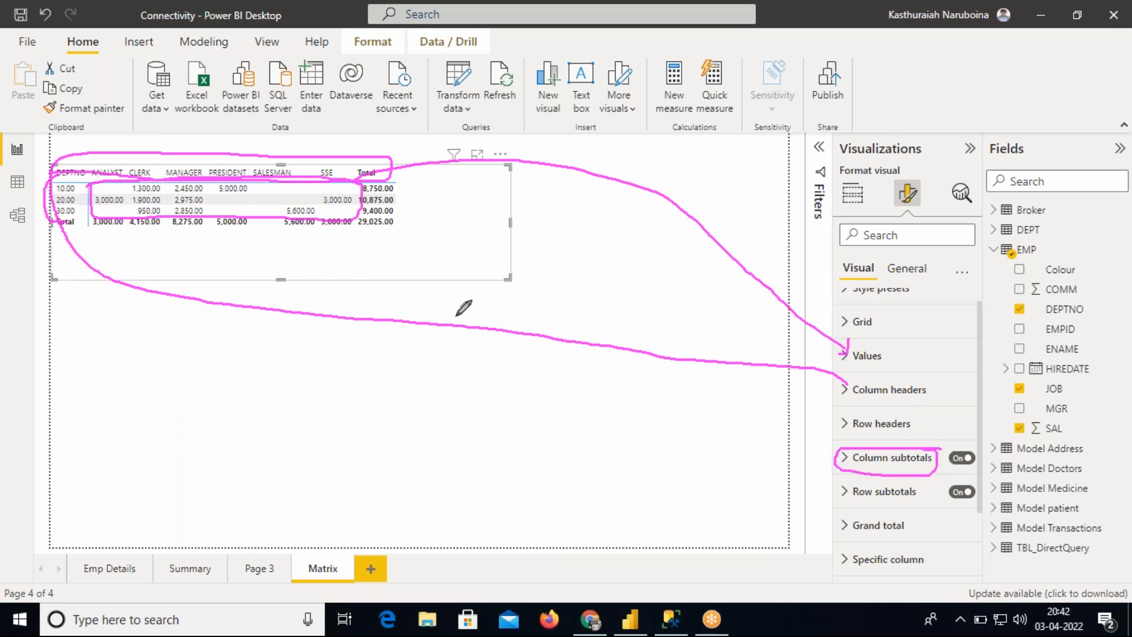
{"action": "mouse_move", "coordinate": [392, 168]}
{"action": "left_mouse_down"}
{"action": "mouse_move", "coordinate": [350, 171]}
{"action": "mouse_move", "coordinate": [356, 207]}
{"action": "mouse_move", "coordinate": [403, 206]}
{"action": "mouse_move", "coordinate": [400, 158]}
{"action": "left_mouse_up"}
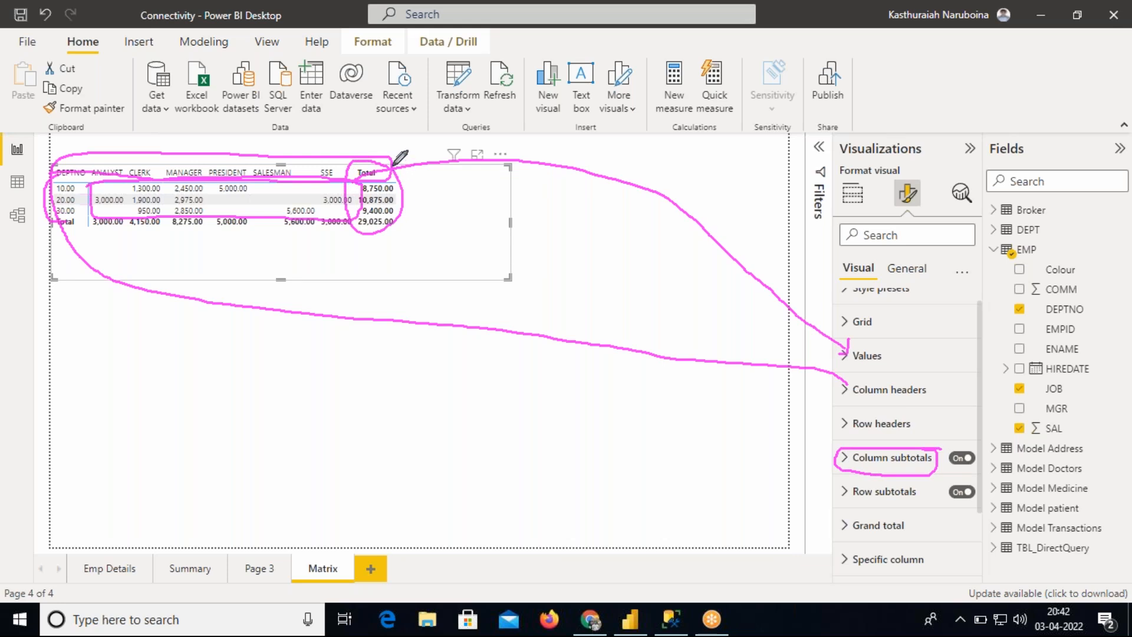
{"action": "left_click_drag", "start_coordinate": [403, 201], "coordinate": [848, 442]}
{"action": "mouse_move", "coordinate": [843, 486]}
{"action": "left_mouse_down"}
{"action": "mouse_move", "coordinate": [825, 491]}
{"action": "mouse_move", "coordinate": [111, 243]}
{"action": "mouse_move", "coordinate": [51, 234]}
{"action": "mouse_move", "coordinate": [397, 235]}
{"action": "mouse_move", "coordinate": [404, 214]}
{"action": "mouse_move", "coordinate": [236, 203]}
{"action": "mouse_move", "coordinate": [50, 215]}
{"action": "left_mouse_up"}
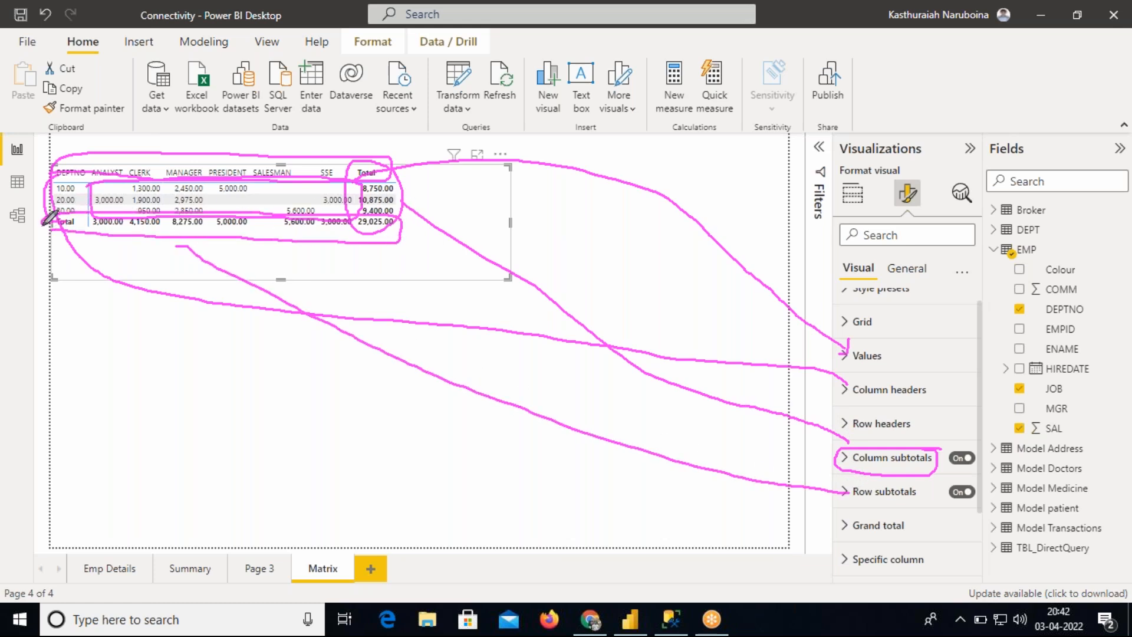
{"action": "mouse_move", "coordinate": [192, 235]}
{"action": "left_mouse_down"}
{"action": "mouse_move", "coordinate": [478, 367]}
{"action": "mouse_move", "coordinate": [855, 459]}
{"action": "left_mouse_up"}
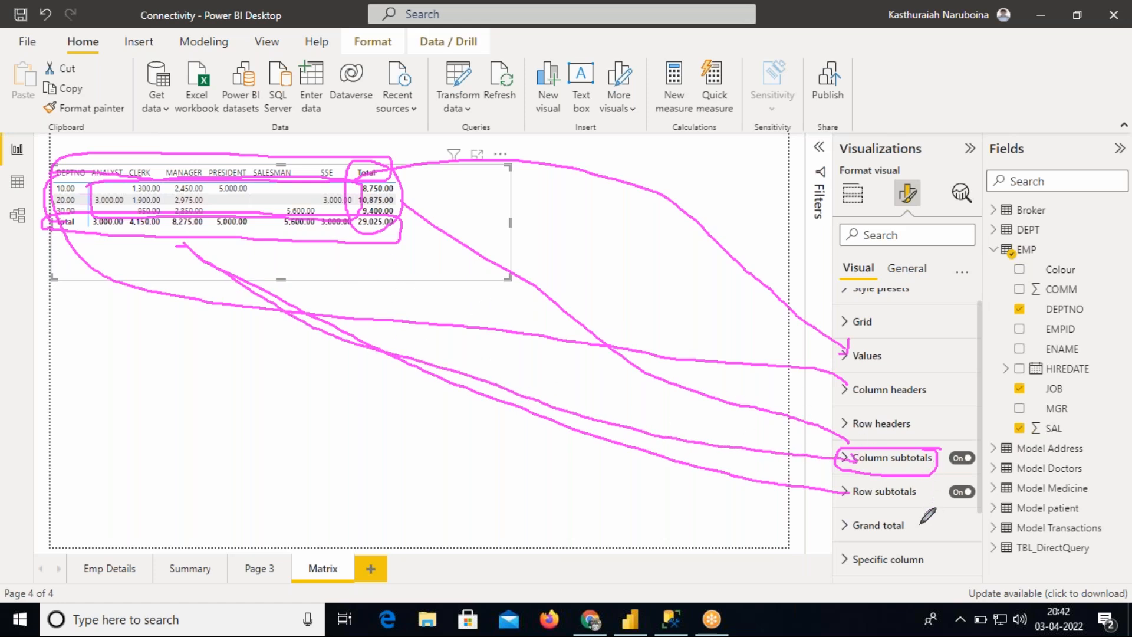
{"action": "mouse_move", "coordinate": [909, 511]}
{"action": "left_mouse_down"}
{"action": "mouse_move", "coordinate": [840, 514]}
{"action": "mouse_move", "coordinate": [873, 539]}
{"action": "mouse_move", "coordinate": [921, 521]}
{"action": "mouse_move", "coordinate": [842, 553]}
{"action": "mouse_move", "coordinate": [896, 581]}
{"action": "mouse_move", "coordinate": [936, 574]}
{"action": "left_mouse_up"}
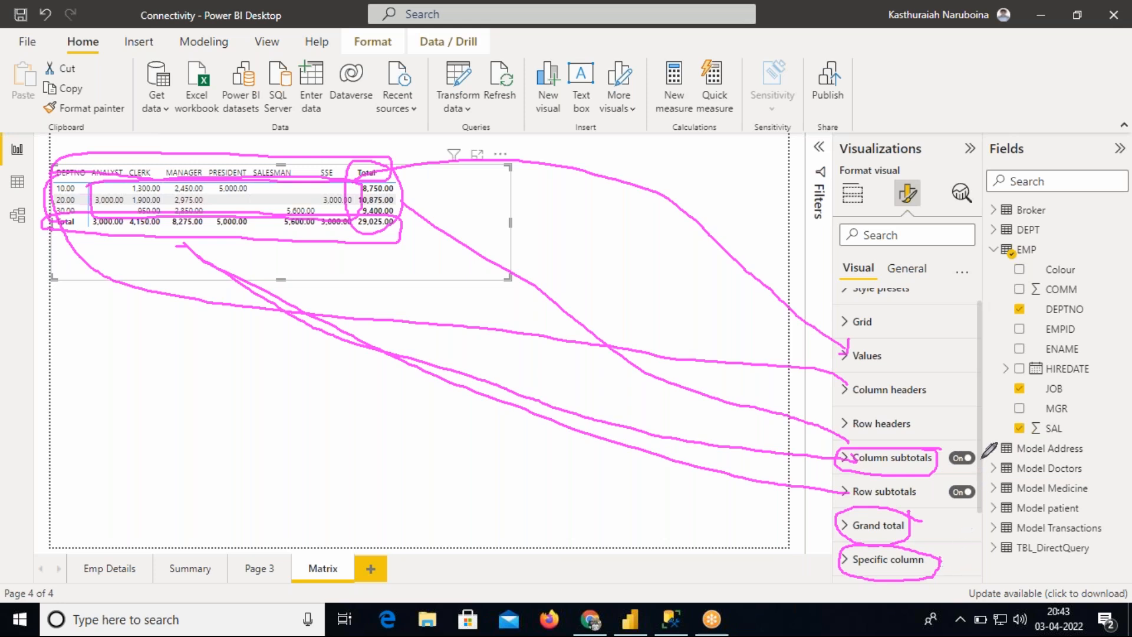
{"action": "mouse_move", "coordinate": [938, 560]}
{"action": "left_mouse_down"}
{"action": "mouse_move", "coordinate": [977, 545]}
{"action": "mouse_move", "coordinate": [980, 571]}
{"action": "mouse_move", "coordinate": [994, 552]}
{"action": "mouse_move", "coordinate": [1014, 554]}
{"action": "mouse_move", "coordinate": [1023, 534]}
{"action": "mouse_move", "coordinate": [1028, 548]}
{"action": "mouse_move", "coordinate": [1053, 534]}
{"action": "mouse_move", "coordinate": [1051, 548]}
{"action": "mouse_move", "coordinate": [1082, 523]}
{"action": "left_mouse_up"}
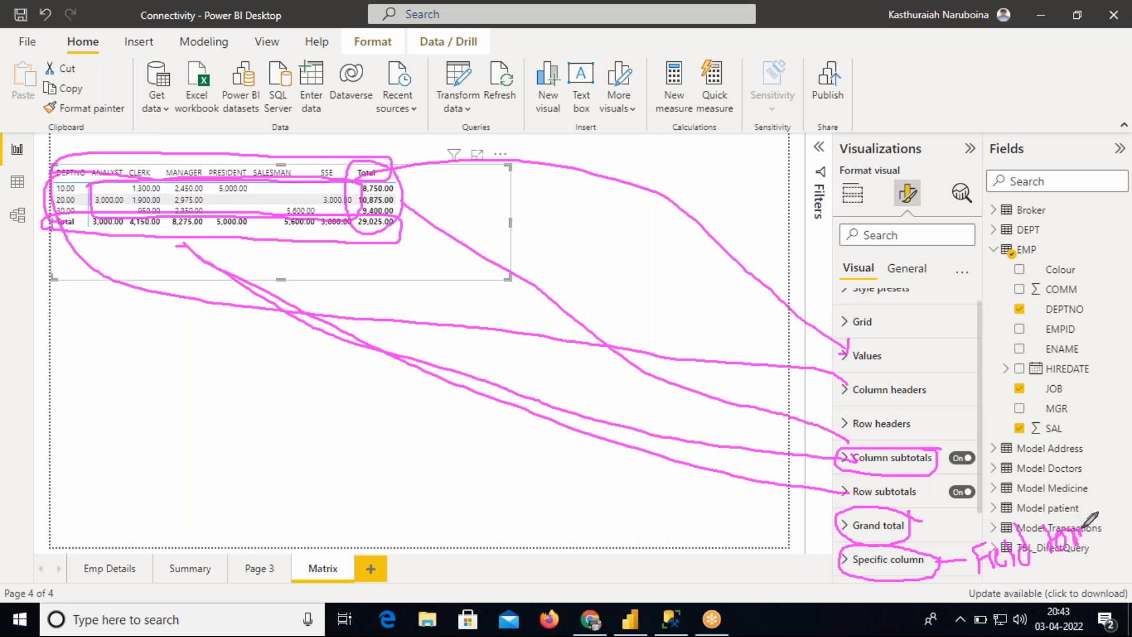
{"action": "mouse_move", "coordinate": [958, 545]}
{"action": "left_mouse_down"}
{"action": "mouse_move", "coordinate": [1067, 502]}
{"action": "mouse_move", "coordinate": [1100, 542]}
{"action": "mouse_move", "coordinate": [998, 569]}
{"action": "left_mouse_up"}
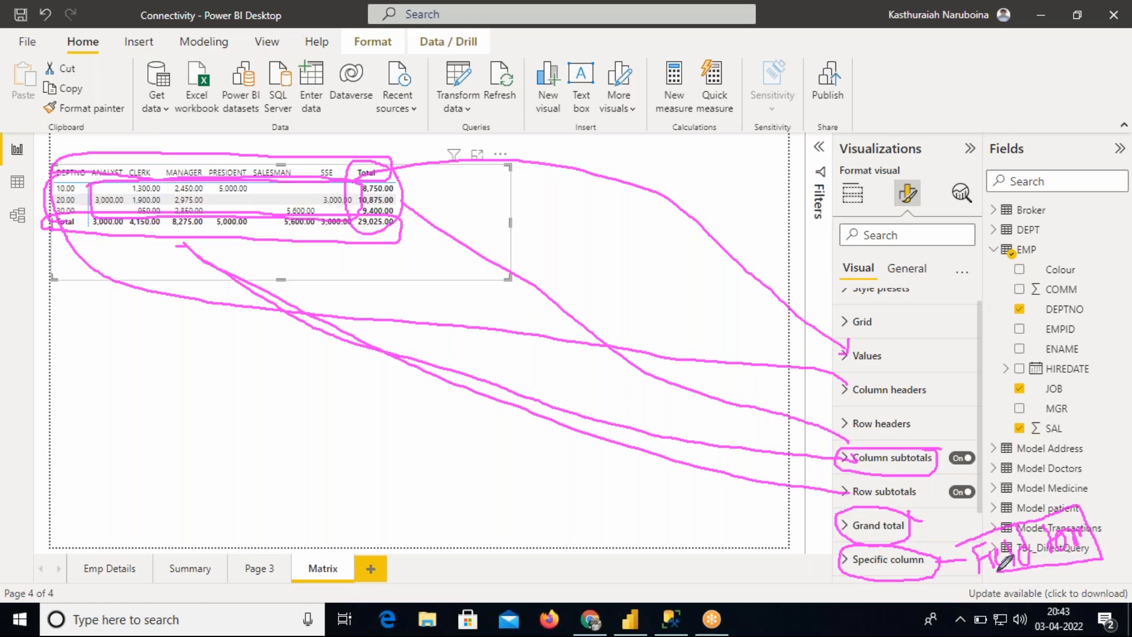
{"action": "left_click_drag", "start_coordinate": [974, 582], "coordinate": [969, 553]}
{"action": "mouse_move", "coordinate": [931, 538]}
{"action": "left_mouse_down"}
{"action": "mouse_move", "coordinate": [933, 554]}
{"action": "mouse_move", "coordinate": [950, 530]}
{"action": "left_mouse_up"}
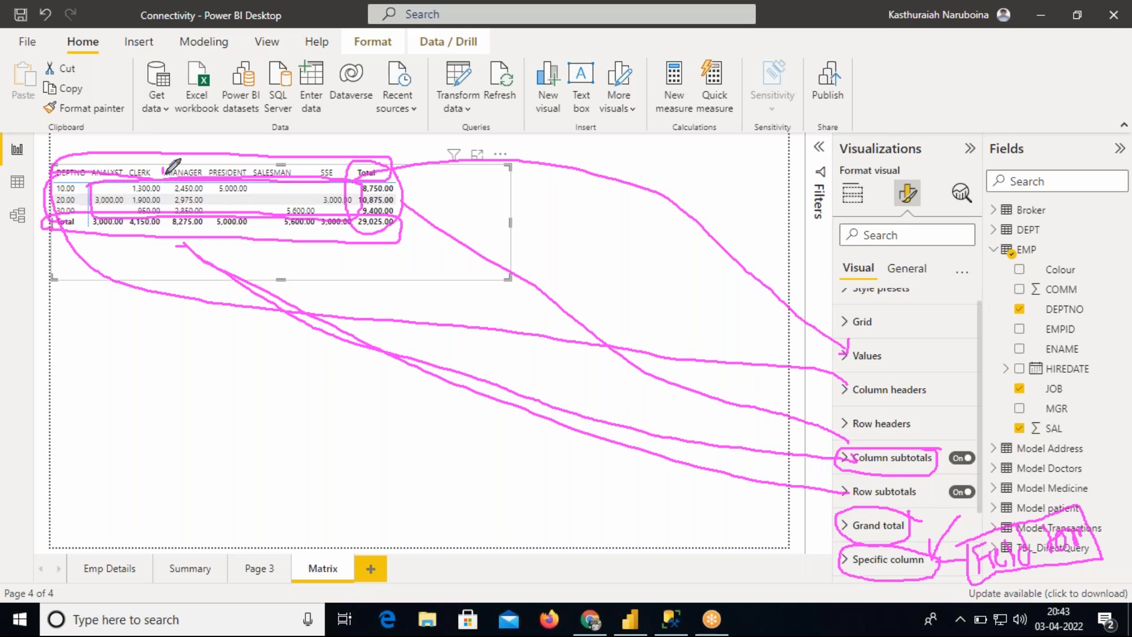
{"action": "mouse_move", "coordinate": [168, 234]}
{"action": "left_mouse_down"}
{"action": "mouse_move", "coordinate": [203, 232]}
{"action": "mouse_move", "coordinate": [204, 166]}
{"action": "mouse_move", "coordinate": [166, 165]}
{"action": "left_mouse_up"}
{"action": "mouse_move", "coordinate": [239, 245]}
{"action": "left_mouse_down"}
{"action": "mouse_move", "coordinate": [601, 475]}
{"action": "mouse_move", "coordinate": [788, 523]}
{"action": "mouse_move", "coordinate": [842, 560]}
{"action": "left_mouse_up"}
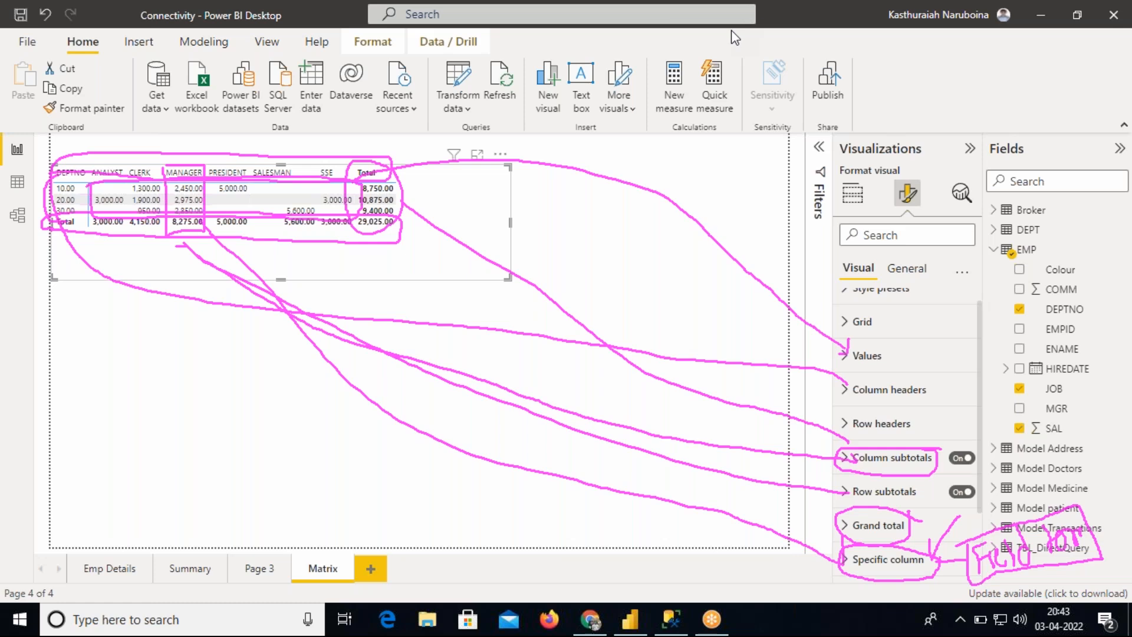
{"action": "left_click", "coordinate": [746, 130]}
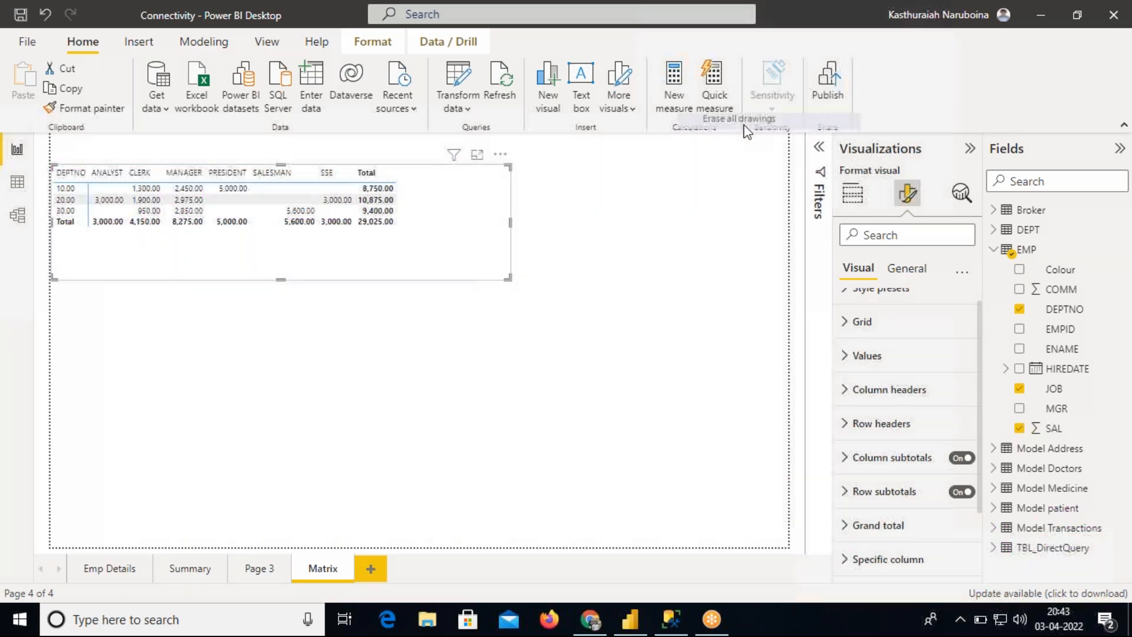
Expand and browse the matrix's Values format settings, then collapse them again
{"action": "left_click", "coordinate": [860, 361]}
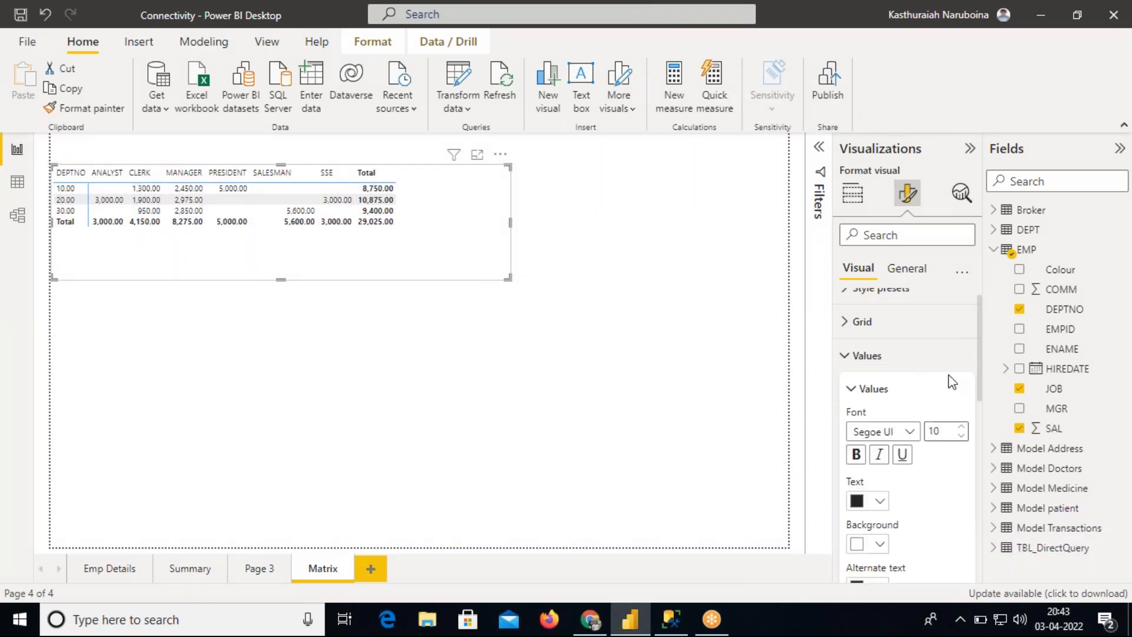
{"action": "scroll", "coordinate": [982, 352], "scroll_direction": "down", "scroll_amount": 1}
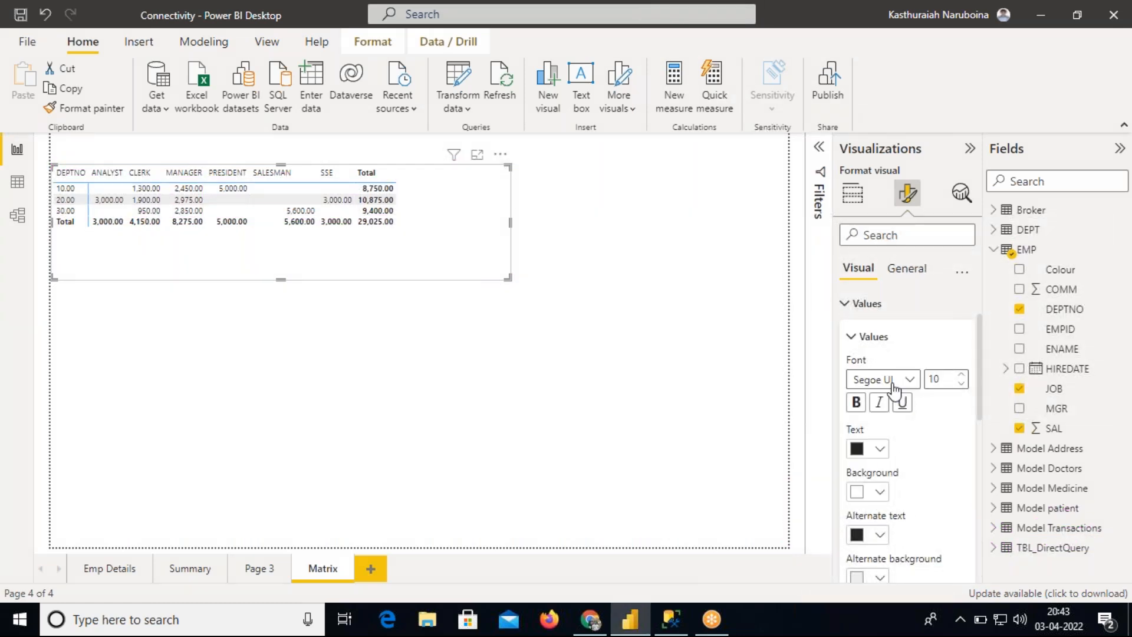
{"action": "left_click_drag", "start_coordinate": [979, 379], "coordinate": [979, 434]}
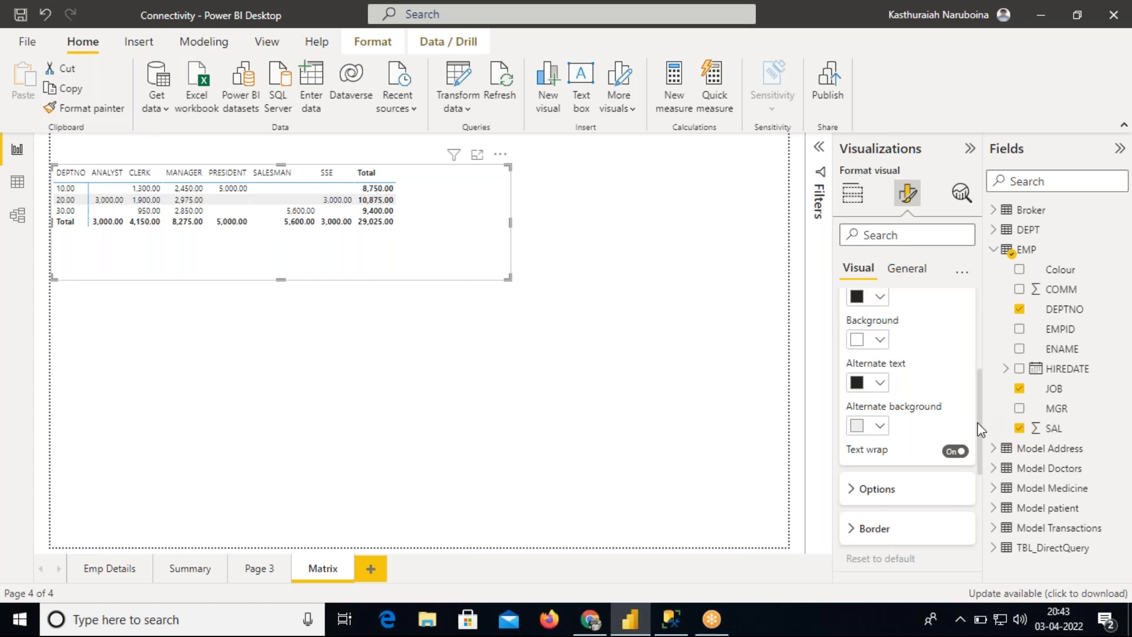
{"action": "left_click_drag", "start_coordinate": [978, 385], "coordinate": [978, 319]}
{"action": "left_click", "coordinate": [853, 356]}
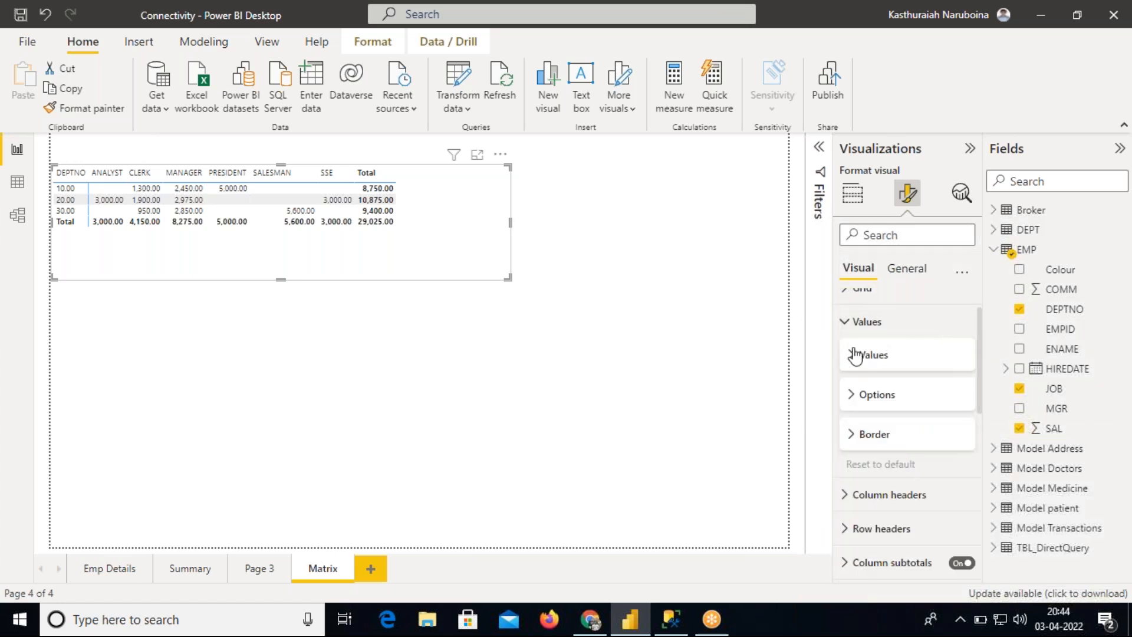
{"action": "left_click", "coordinate": [867, 437]}
{"action": "left_click", "coordinate": [847, 322]}
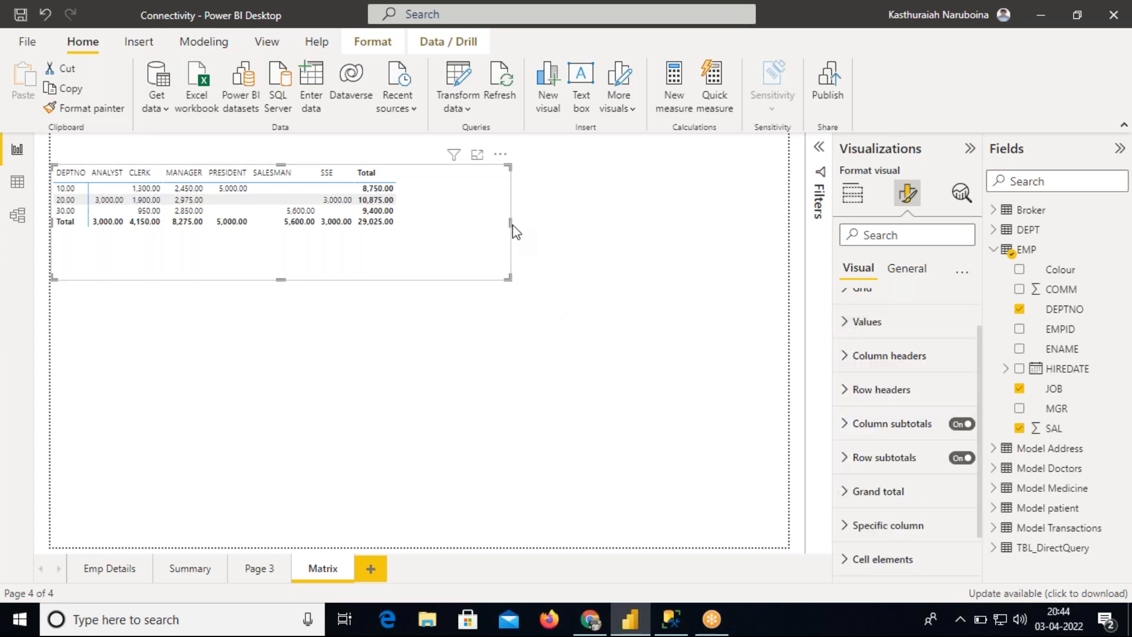
Shrink the matrix's width and height to fit its data and move it back to the top of the page
{"action": "left_click_drag", "start_coordinate": [510, 224], "coordinate": [418, 224]}
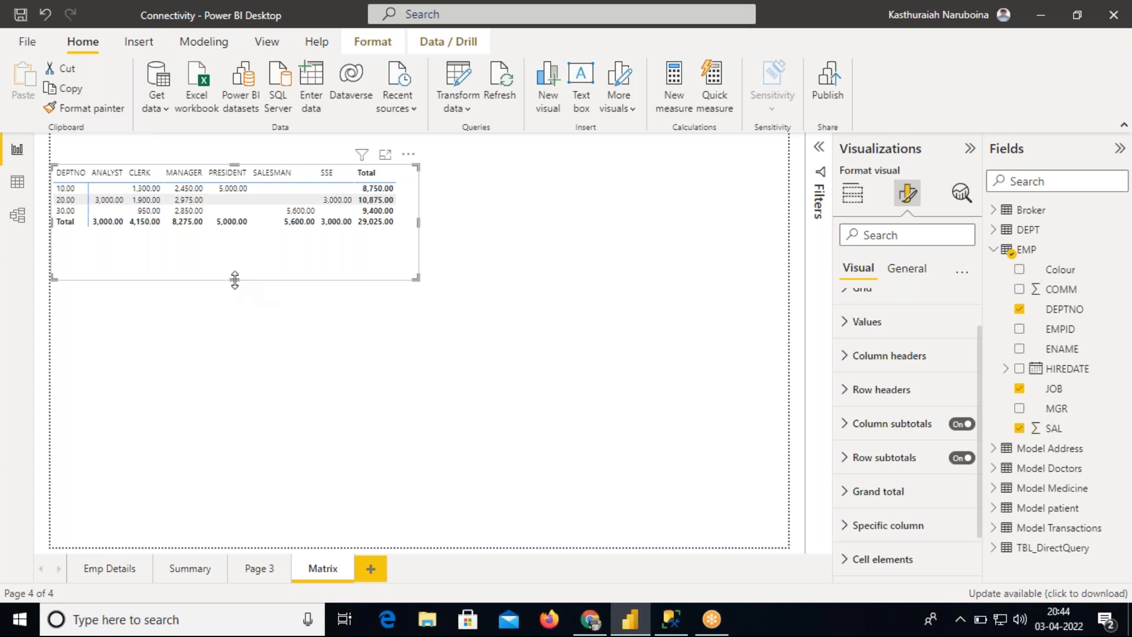
{"action": "left_click_drag", "start_coordinate": [231, 280], "coordinate": [231, 242]}
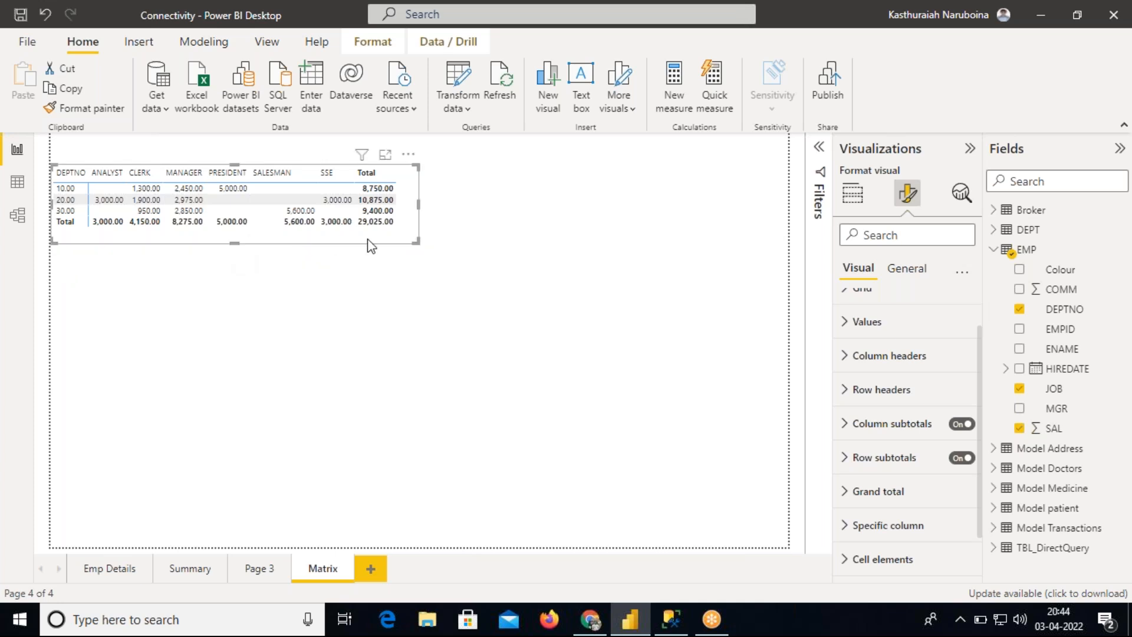
{"action": "left_click_drag", "start_coordinate": [389, 242], "coordinate": [394, 220]}
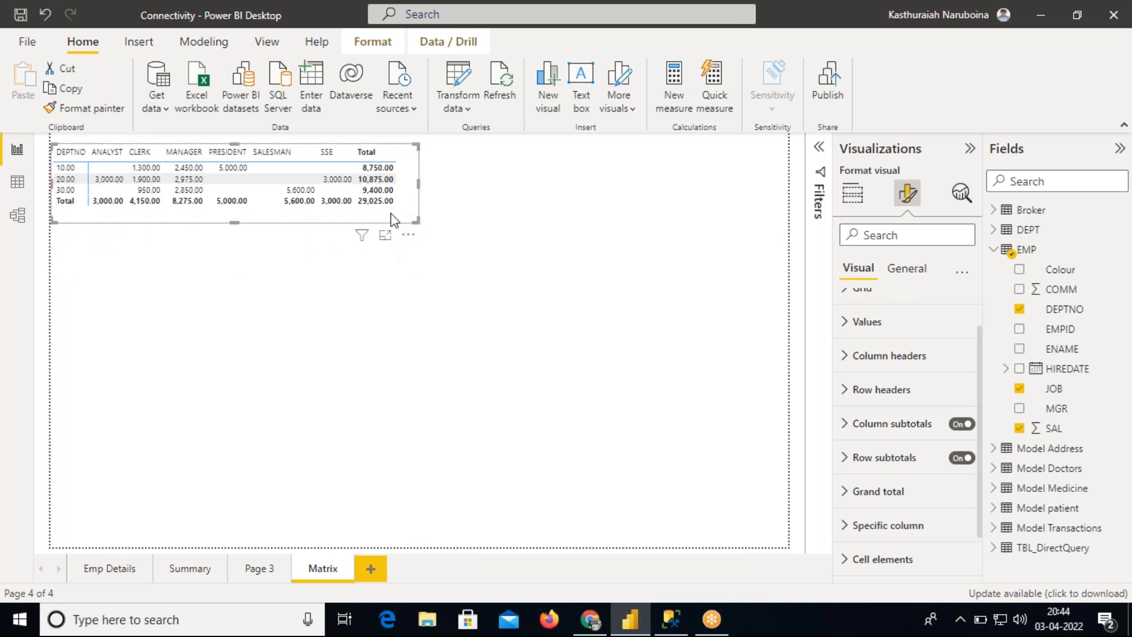
Add a new empty matrix visual below the first one and resize it
{"action": "left_click", "coordinate": [852, 193]}
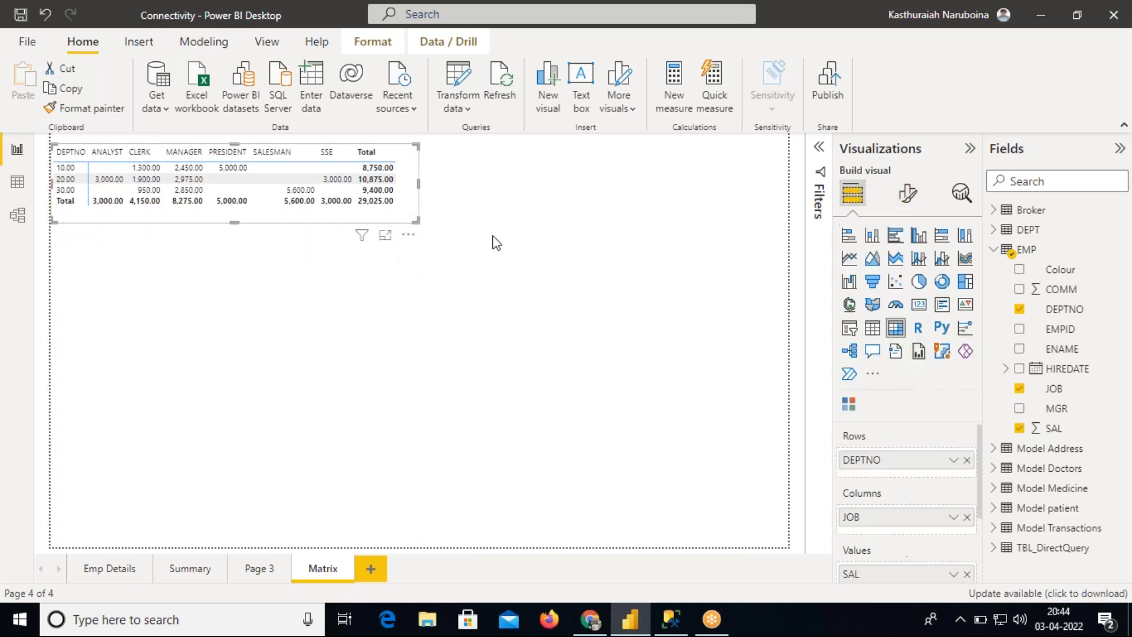
{"action": "left_click", "coordinate": [539, 377]}
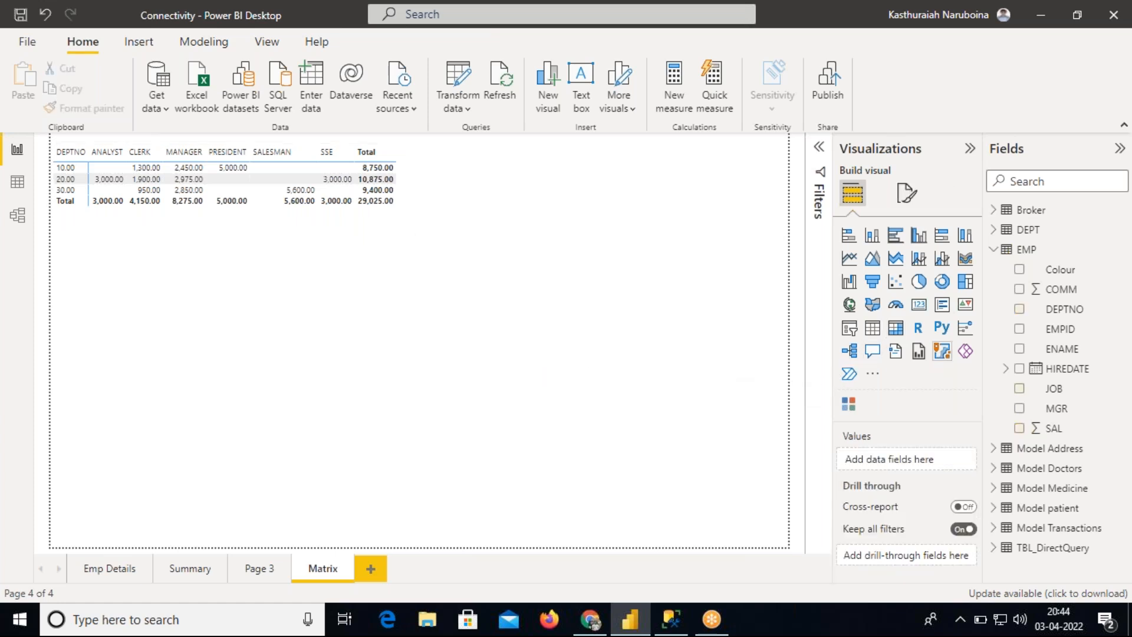
{"action": "left_click", "coordinate": [896, 328]}
{"action": "left_click_drag", "start_coordinate": [234, 349], "coordinate": [236, 477]}
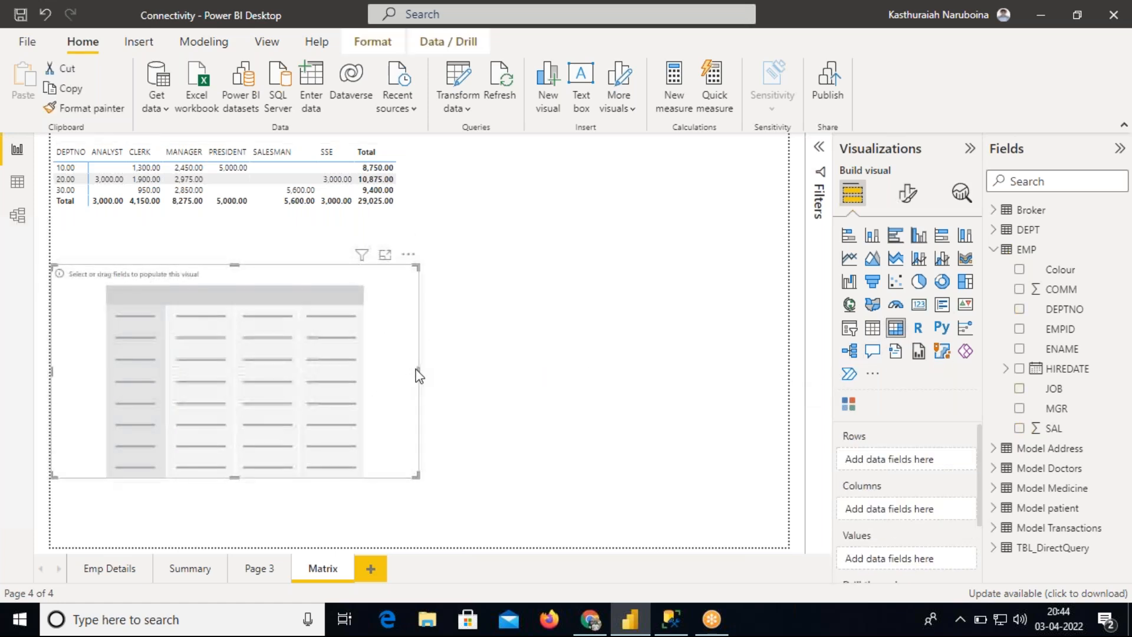
{"action": "left_click_drag", "start_coordinate": [418, 372], "coordinate": [528, 353]}
{"action": "left_click_drag", "start_coordinate": [348, 448], "coordinate": [347, 508]}
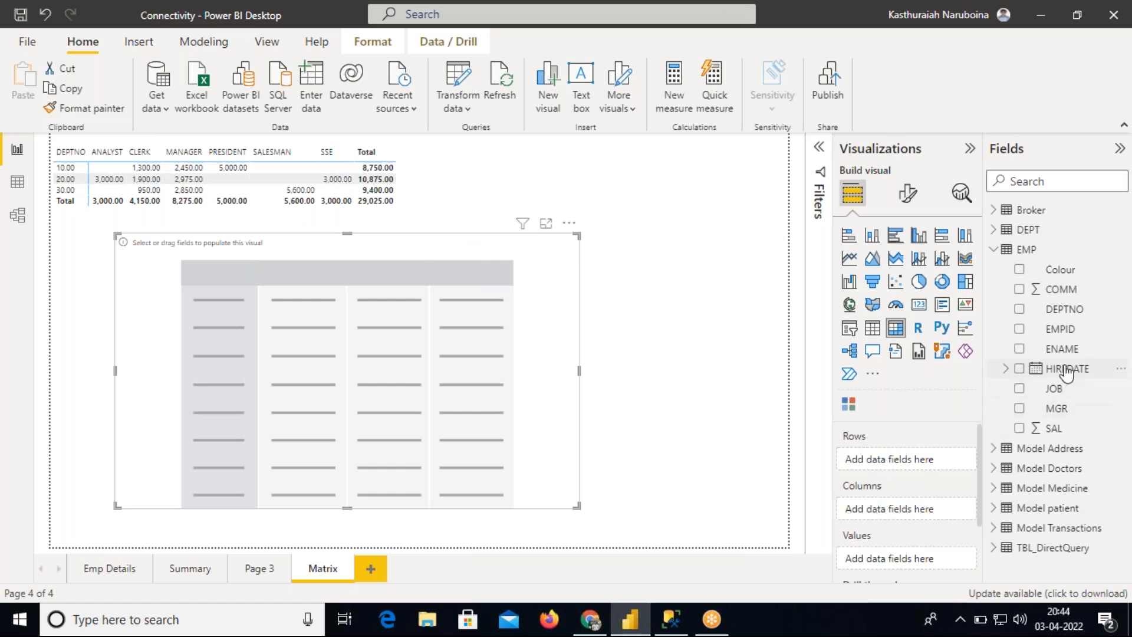
Build the new matrix with DEPTNO and JOB both as rows and SAL as values
{"action": "left_click_drag", "start_coordinate": [1068, 316], "coordinate": [890, 460]}
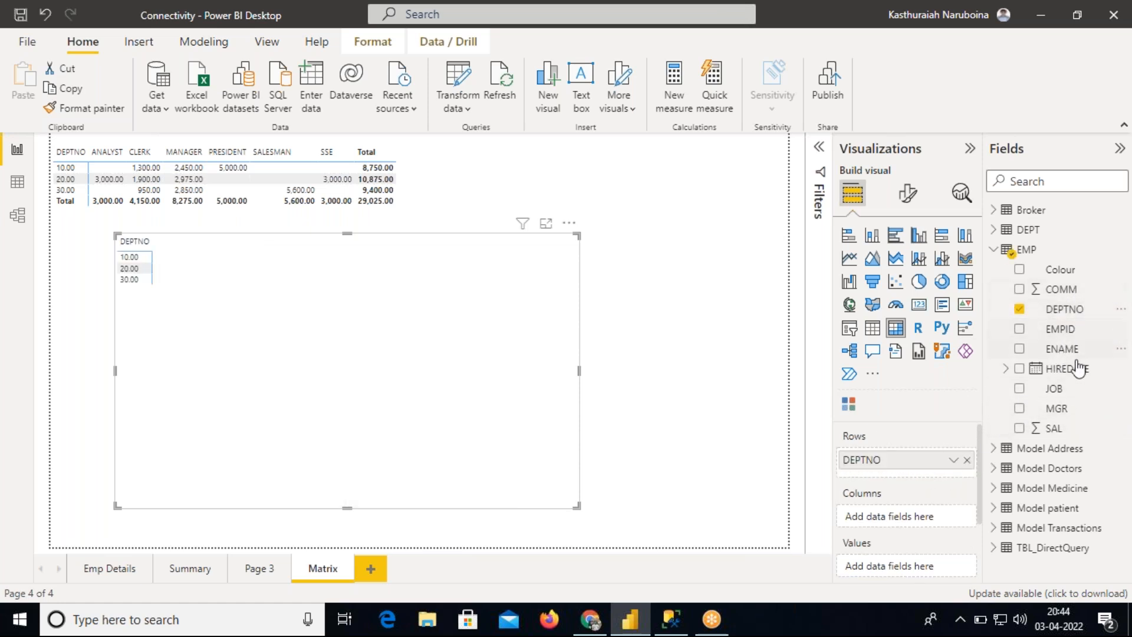
{"action": "left_click_drag", "start_coordinate": [1070, 391], "coordinate": [943, 476]}
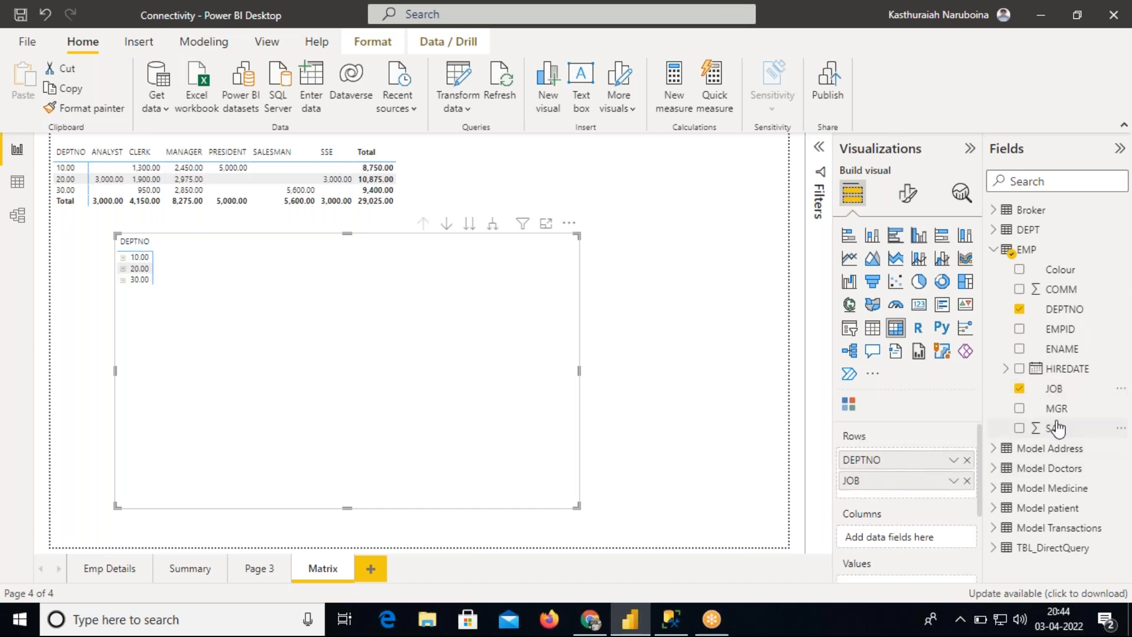
{"action": "left_click_drag", "start_coordinate": [1061, 428], "coordinate": [927, 543]}
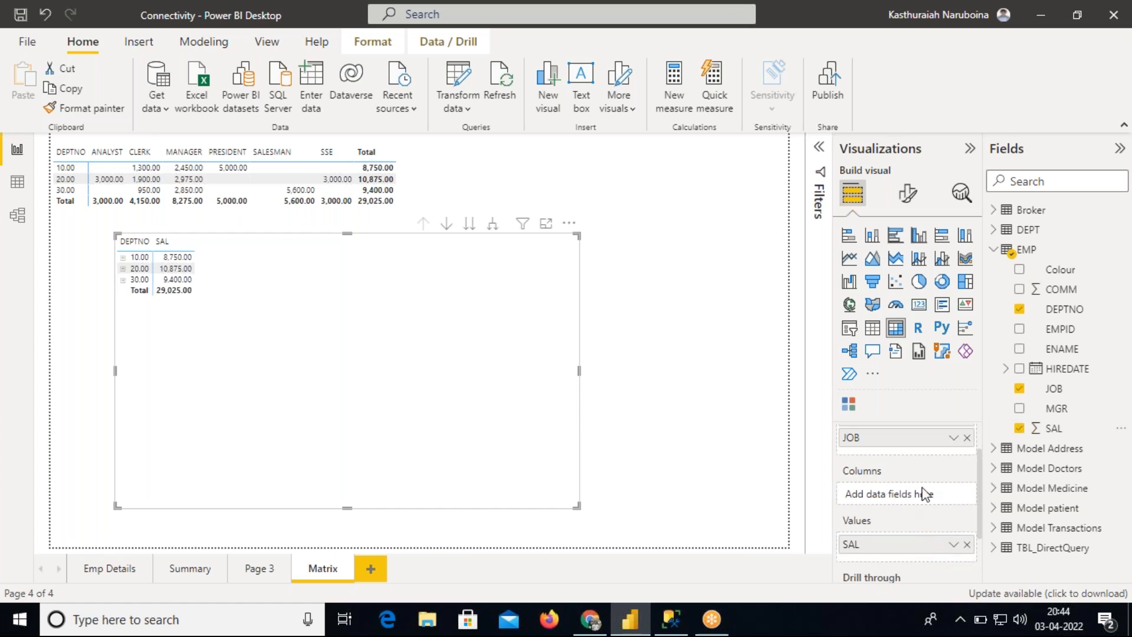
{"action": "left_click_drag", "start_coordinate": [981, 488], "coordinate": [981, 455]}
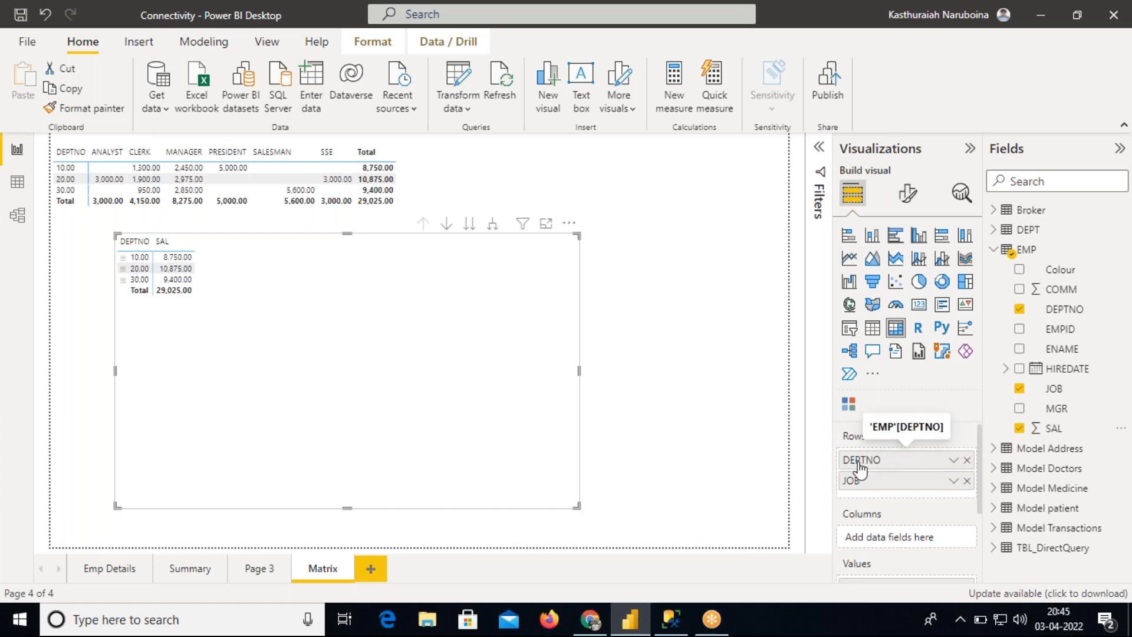
{"action": "left_click_drag", "start_coordinate": [979, 460], "coordinate": [981, 501]}
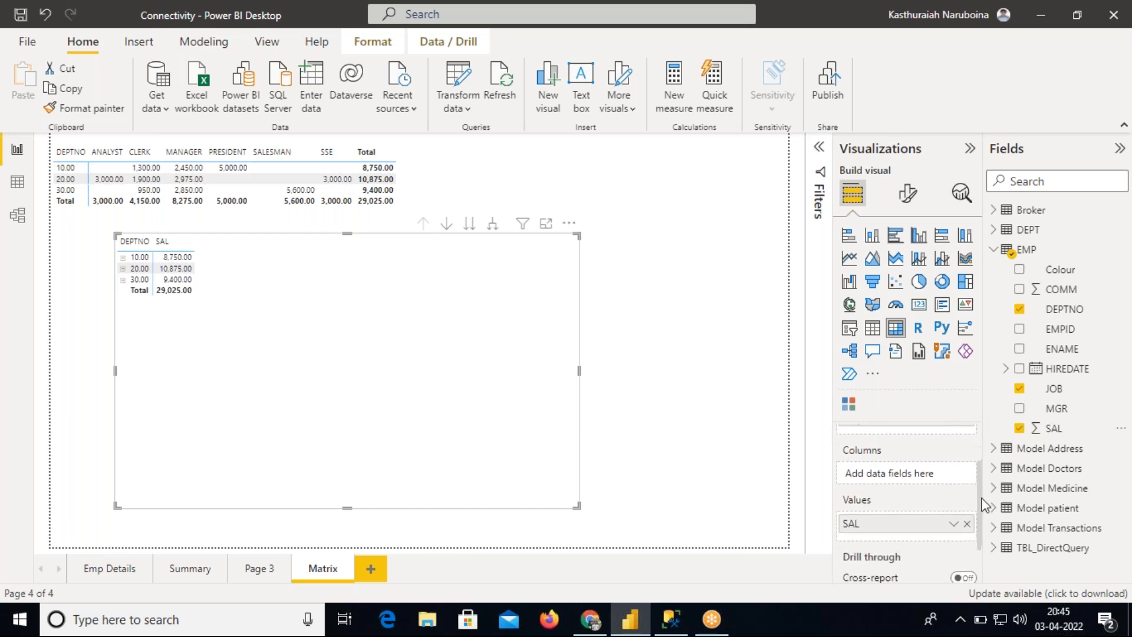
Expand departments 10, 20 and 30 in the new matrix to show their jobs
{"action": "left_click", "coordinate": [122, 257]}
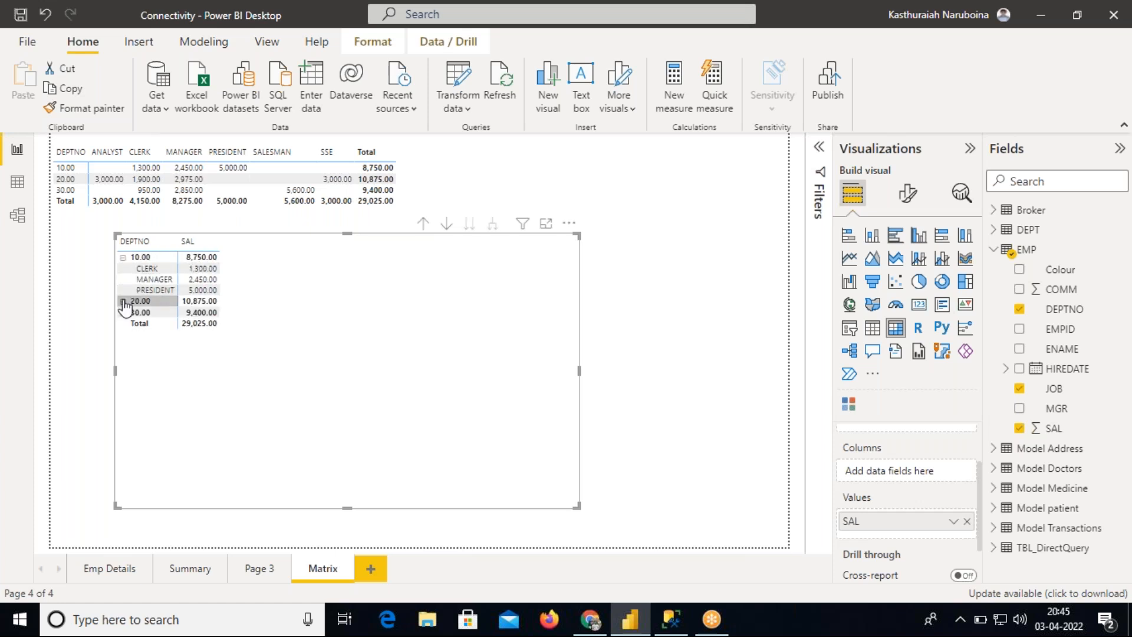
{"action": "left_click", "coordinate": [122, 301]}
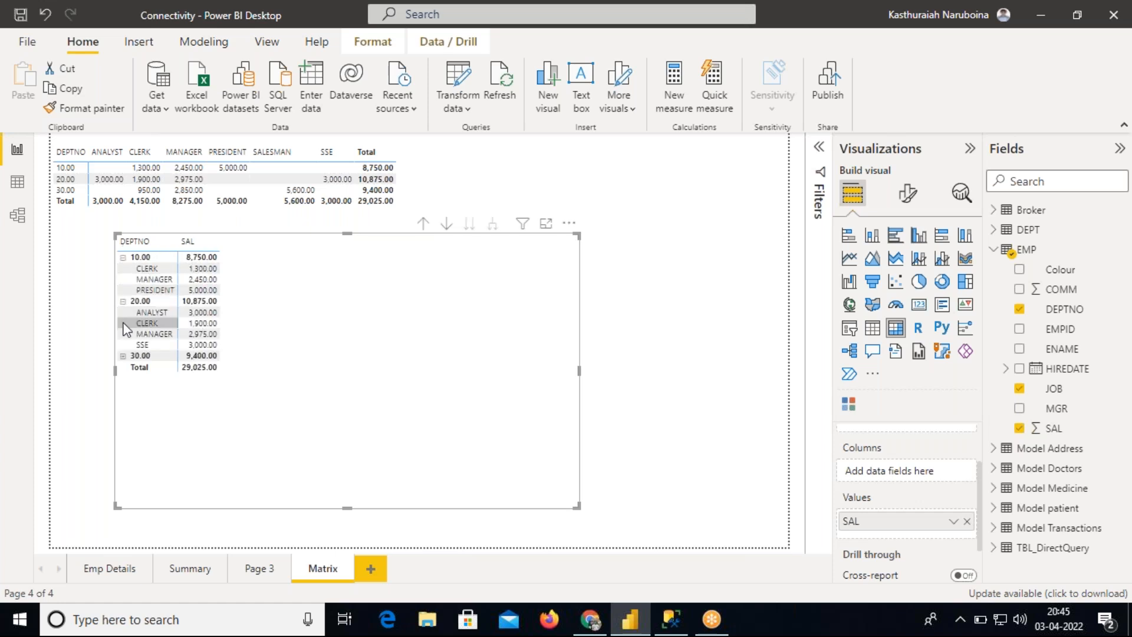
{"action": "left_click", "coordinate": [123, 356]}
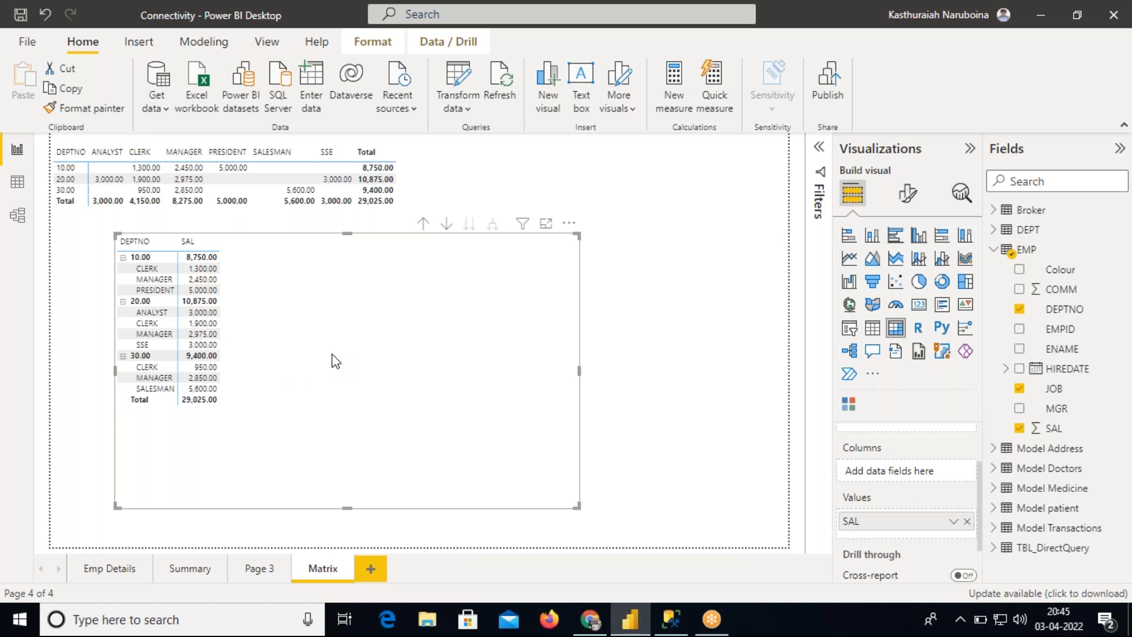
Move the new matrix visual slightly to the right on the page
{"action": "left_click_drag", "start_coordinate": [364, 354], "coordinate": [410, 356]}
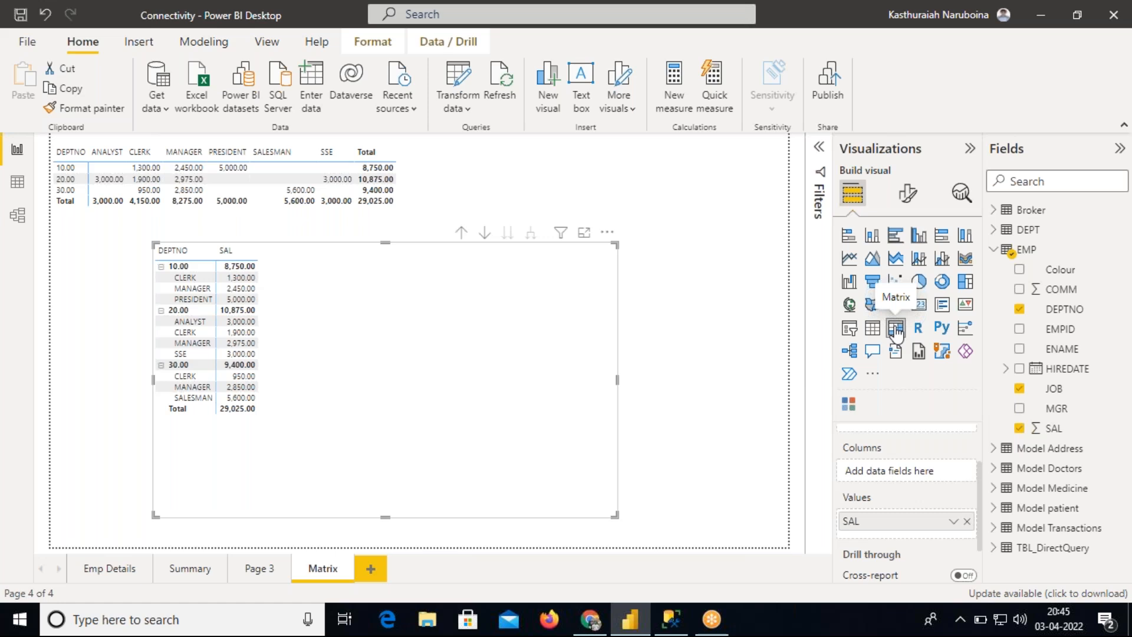
{"action": "left_click_drag", "start_coordinate": [481, 387], "coordinate": [484, 377]}
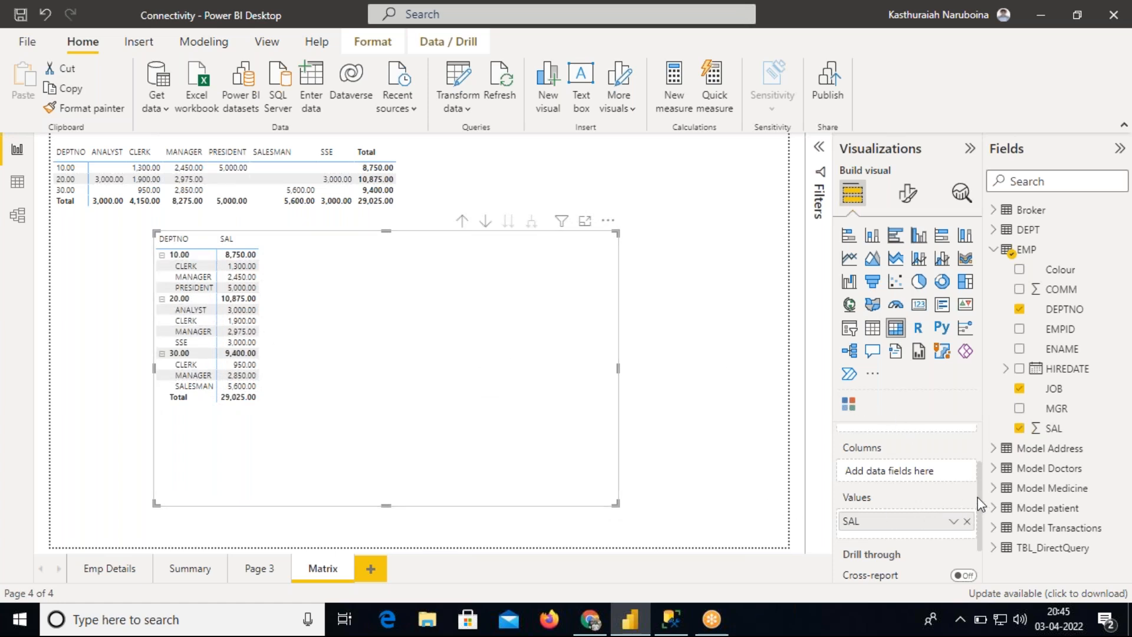
Remove DEPTNO, JOB and SAL from the new matrix so it is empty
{"action": "scroll", "coordinate": [981, 495], "scroll_direction": "up", "scroll_amount": 1}
{"action": "scroll", "coordinate": [978, 481], "scroll_direction": "up", "scroll_amount": 2}
{"action": "left_click", "coordinate": [967, 455]}
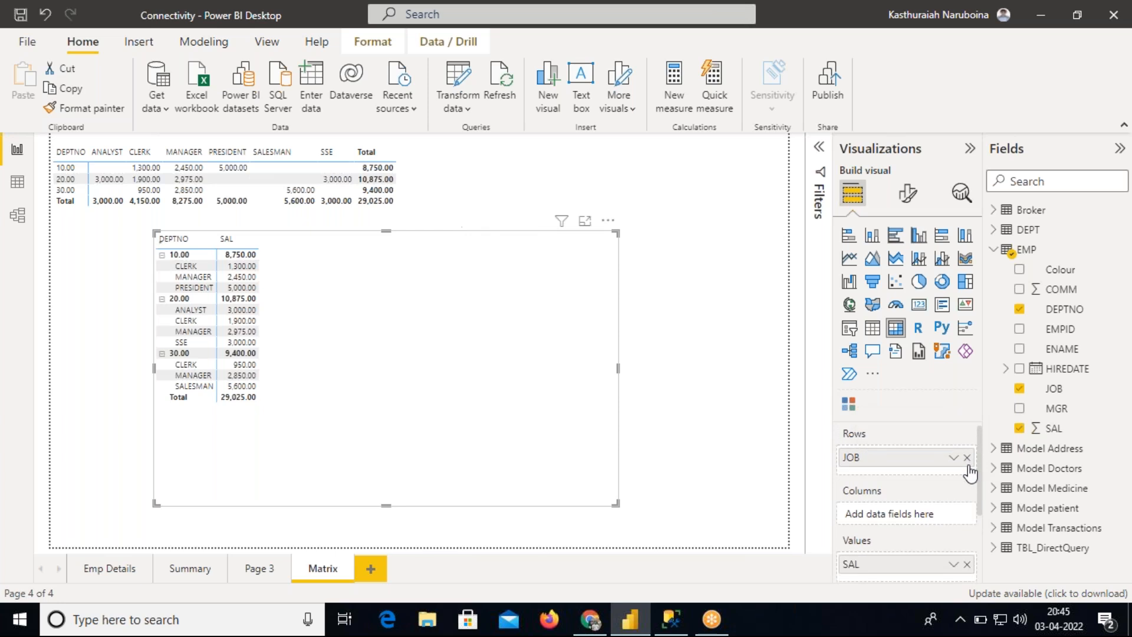
{"action": "left_click", "coordinate": [967, 458]}
{"action": "left_click", "coordinate": [966, 556]}
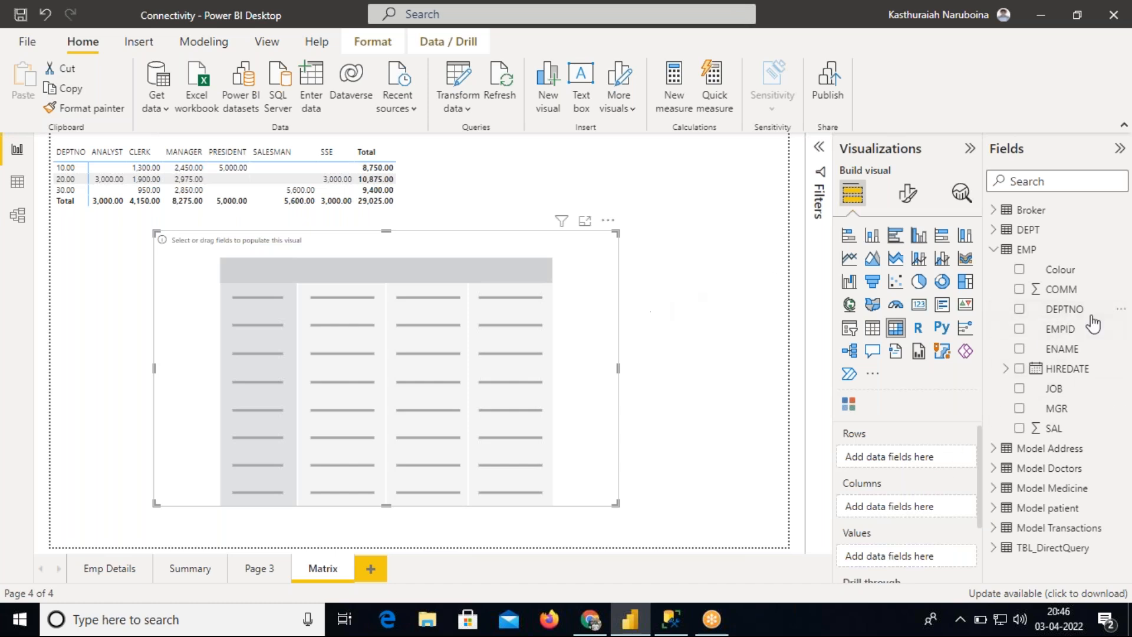
Add DEPTNO and JOB as rows of the emptied matrix and expand each department to its jobs
{"action": "left_click_drag", "start_coordinate": [1072, 311], "coordinate": [937, 457]}
{"action": "left_click_drag", "start_coordinate": [1061, 396], "coordinate": [902, 479]}
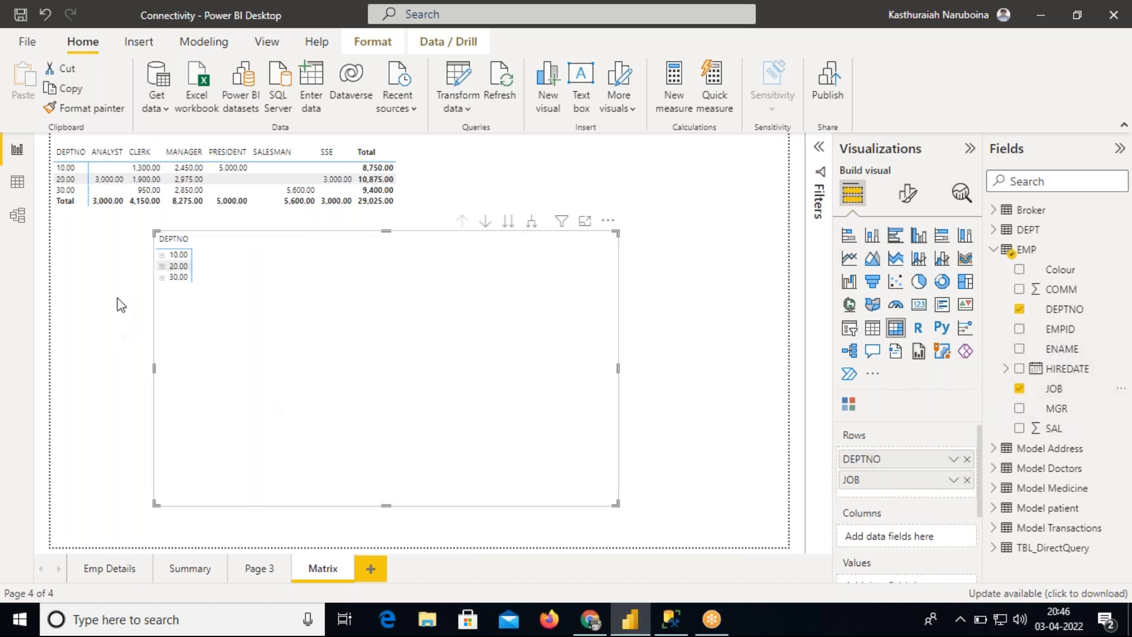
{"action": "left_click", "coordinate": [161, 254]}
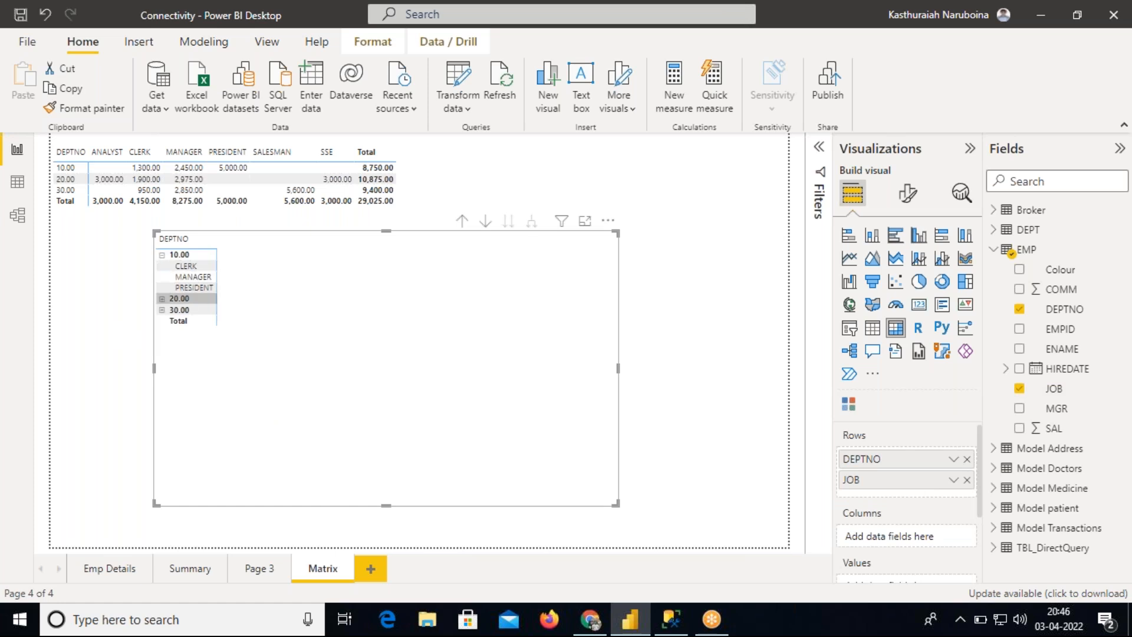
{"action": "left_click", "coordinate": [162, 299]}
{"action": "left_click", "coordinate": [162, 299]}
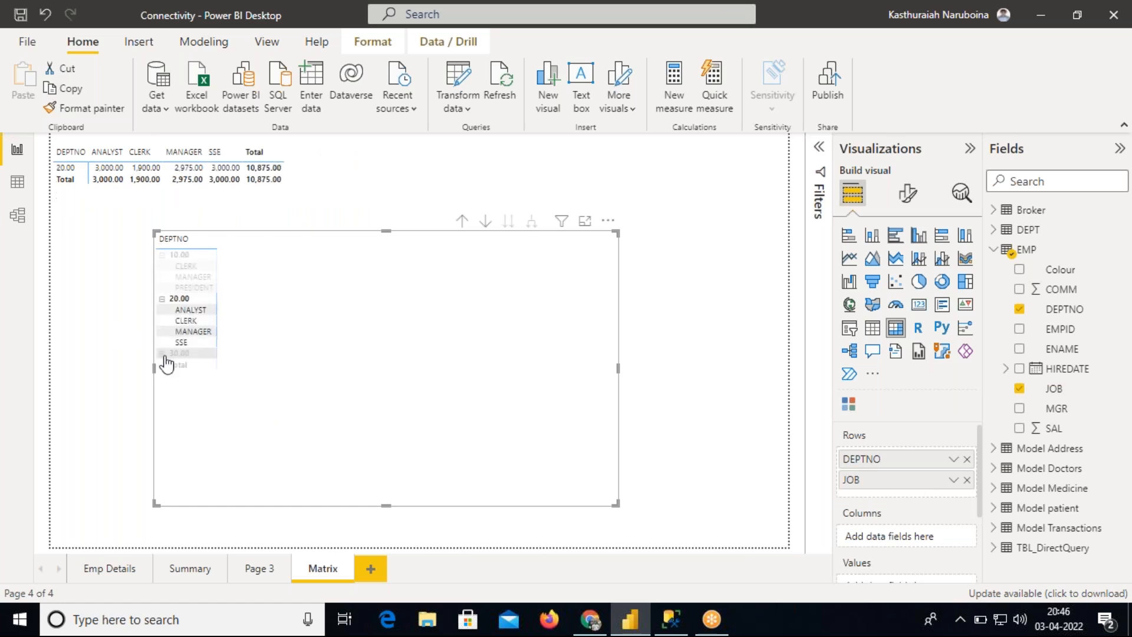
{"action": "left_click", "coordinate": [162, 354]}
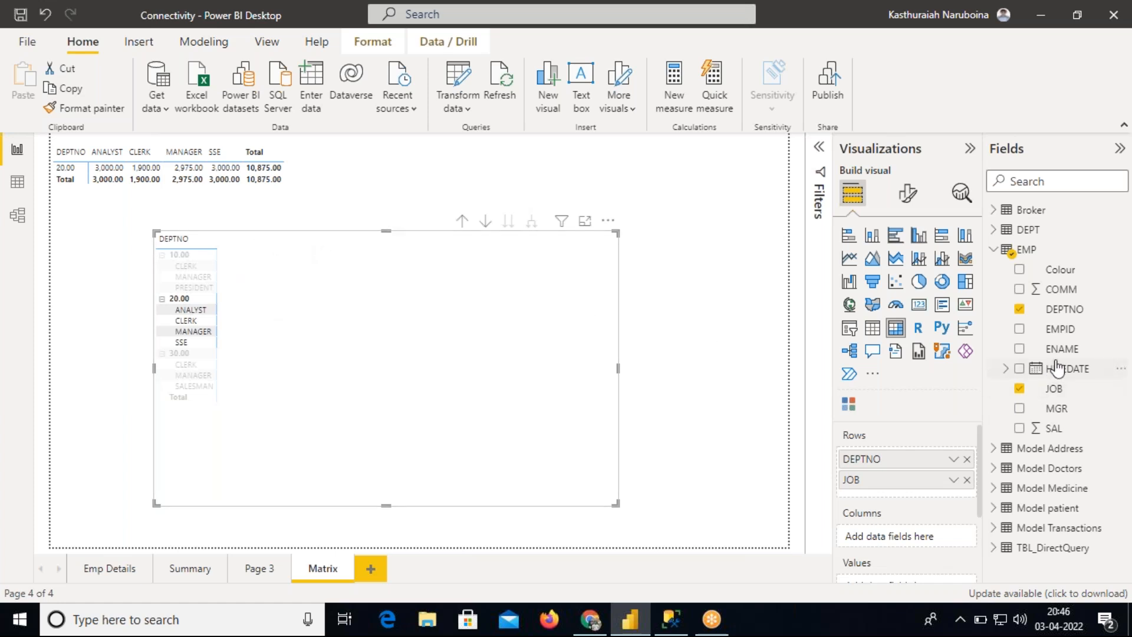
Try ENAME as the matrix's column field while widening the visual, and remove ENAME from columns
{"action": "left_click_drag", "start_coordinate": [1061, 349], "coordinate": [929, 535]}
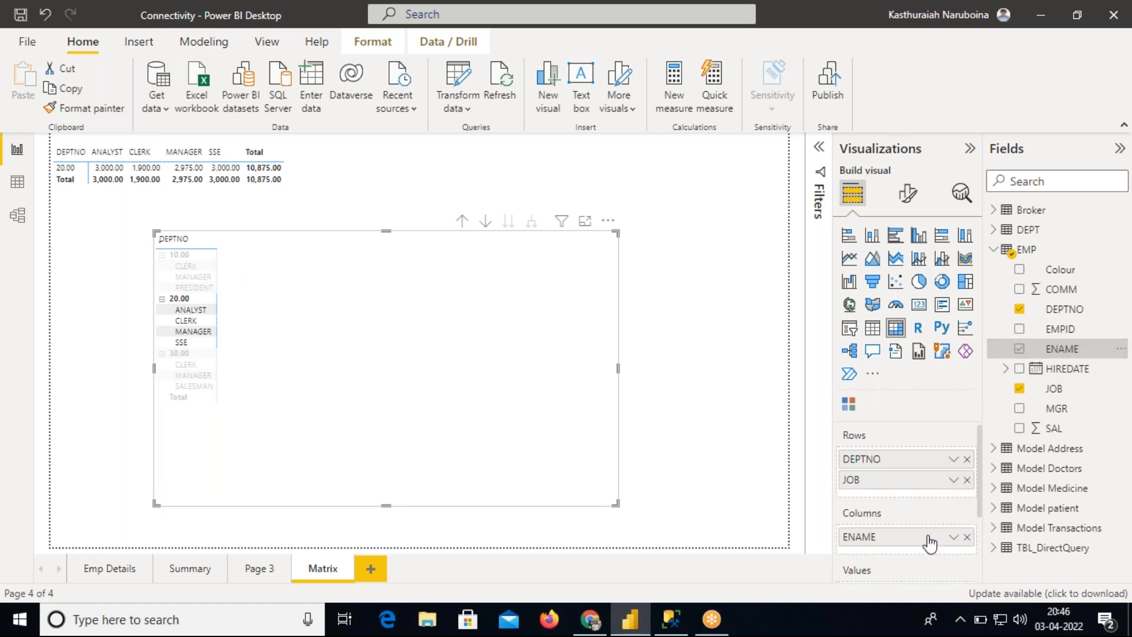
{"action": "left_click_drag", "start_coordinate": [618, 368], "coordinate": [753, 367]}
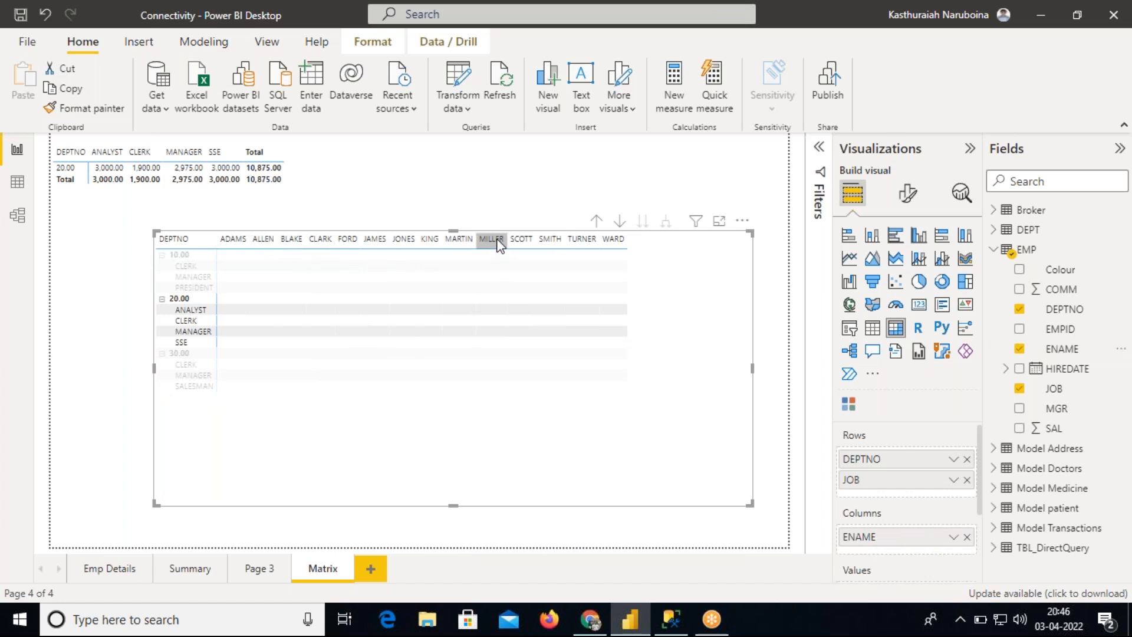
{"action": "left_click", "coordinate": [967, 537]}
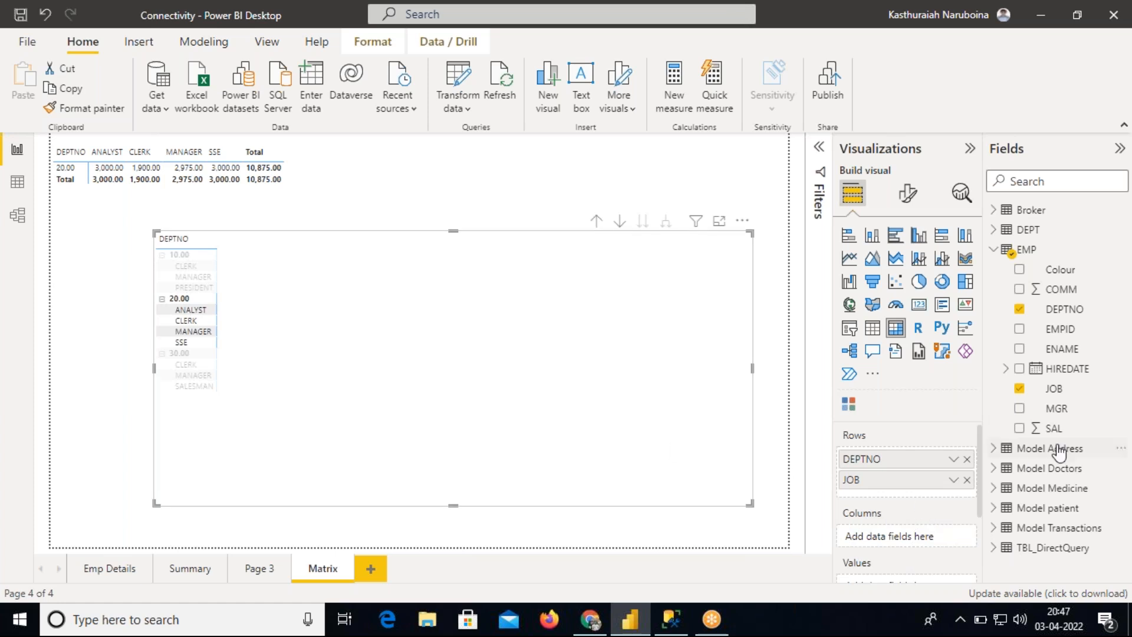
Add SAL as the matrix's values and widen its DEPTNO and SAL columns
{"action": "left_click_drag", "start_coordinate": [1055, 428], "coordinate": [917, 466]}
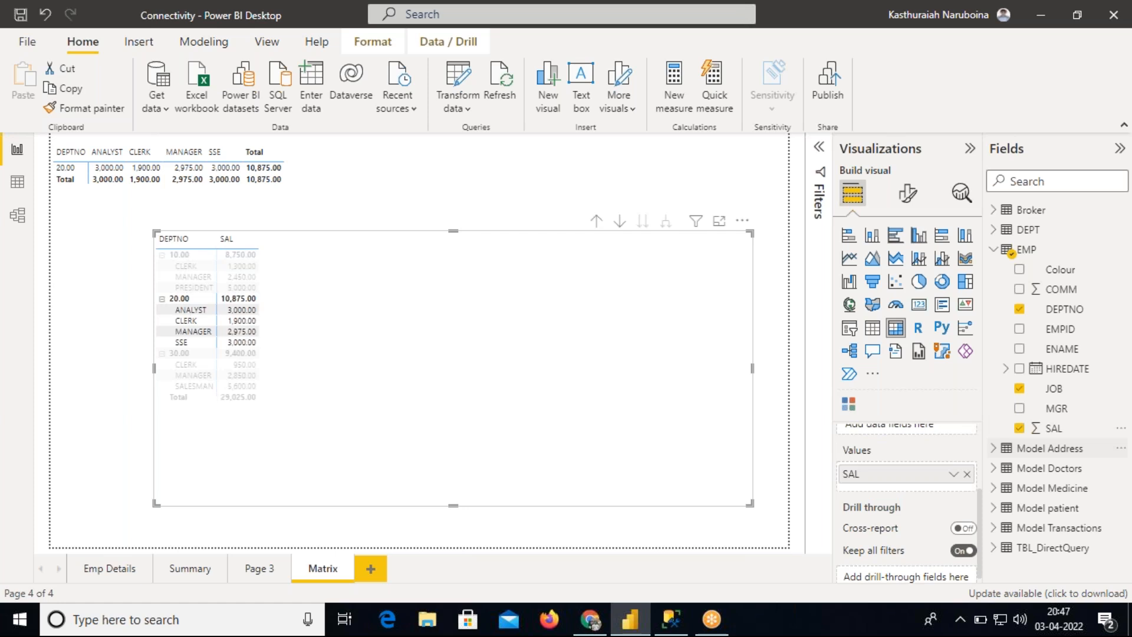
{"action": "left_click_drag", "start_coordinate": [258, 242], "coordinate": [327, 243]}
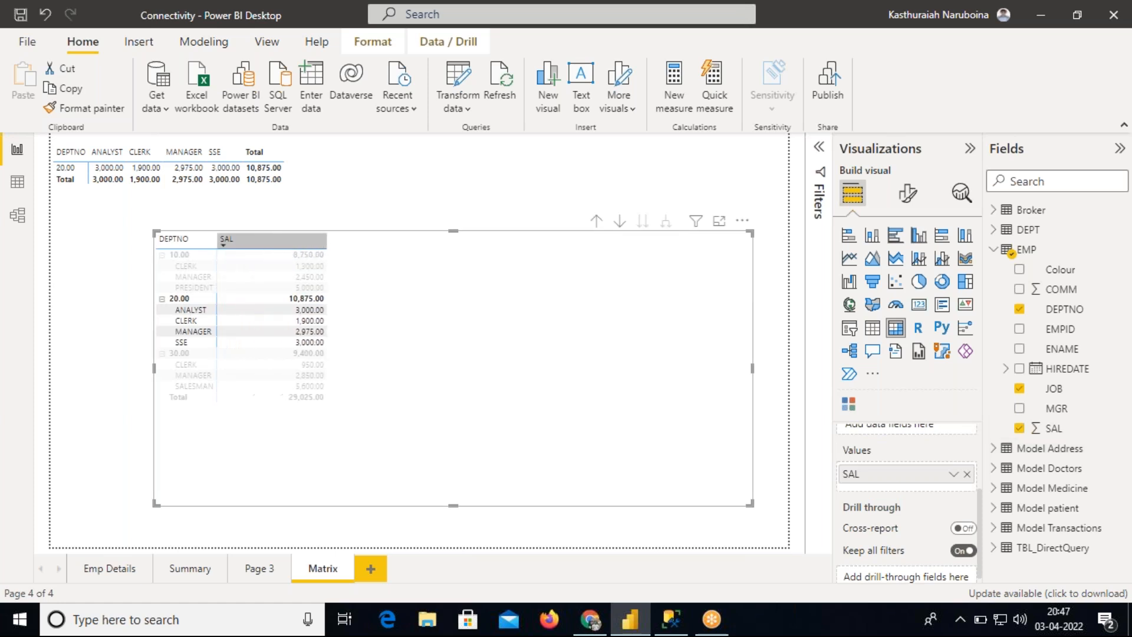
{"action": "left_click_drag", "start_coordinate": [217, 240], "coordinate": [257, 240]}
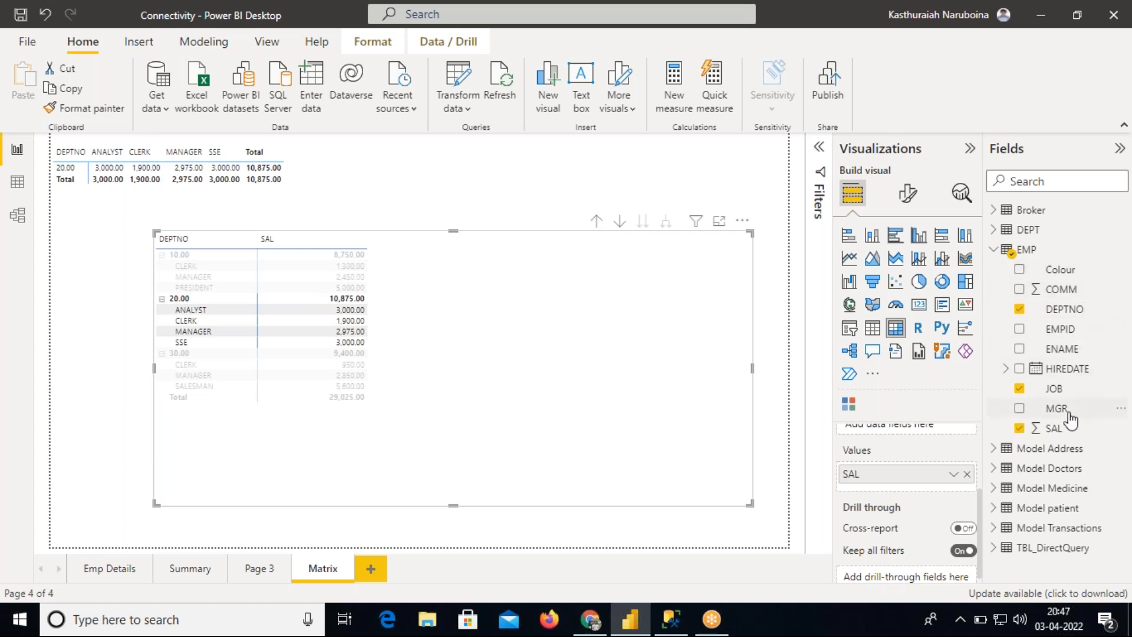
Add COMM as a second value in the matrix, narrow its column and clear the row selection
{"action": "left_click_drag", "start_coordinate": [1061, 289], "coordinate": [932, 476]}
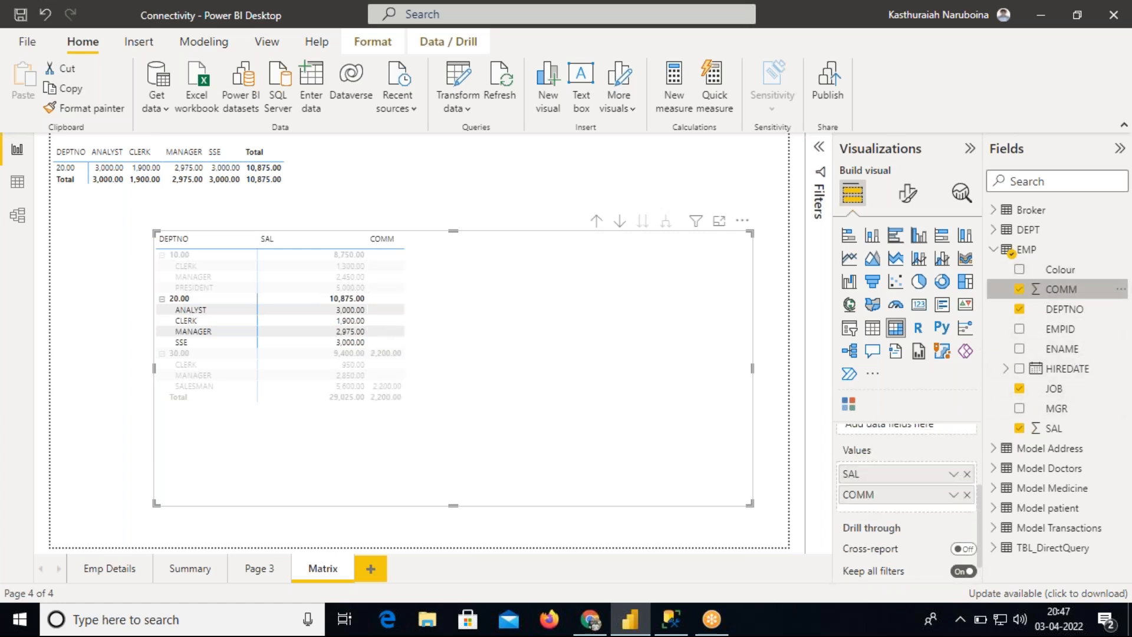
{"action": "left_click_drag", "start_coordinate": [365, 238], "coordinate": [335, 239]}
{"action": "left_click", "coordinate": [546, 383]}
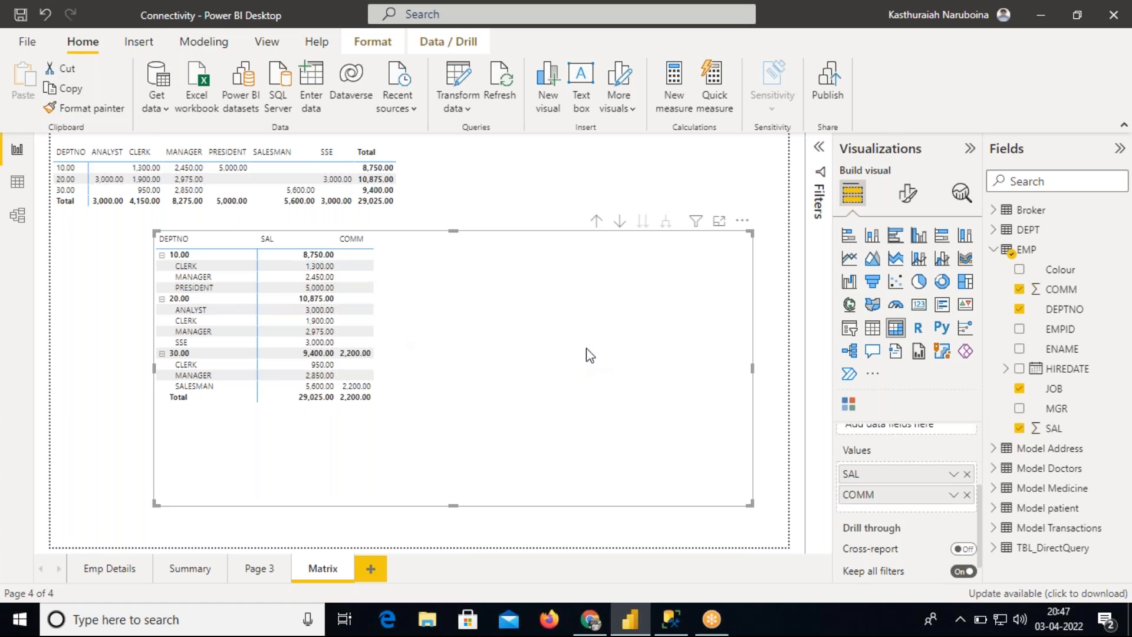
Add ENAME as a third row level below JOB and collapse all departments
{"action": "scroll", "coordinate": [981, 508], "scroll_direction": "up", "scroll_amount": 3}
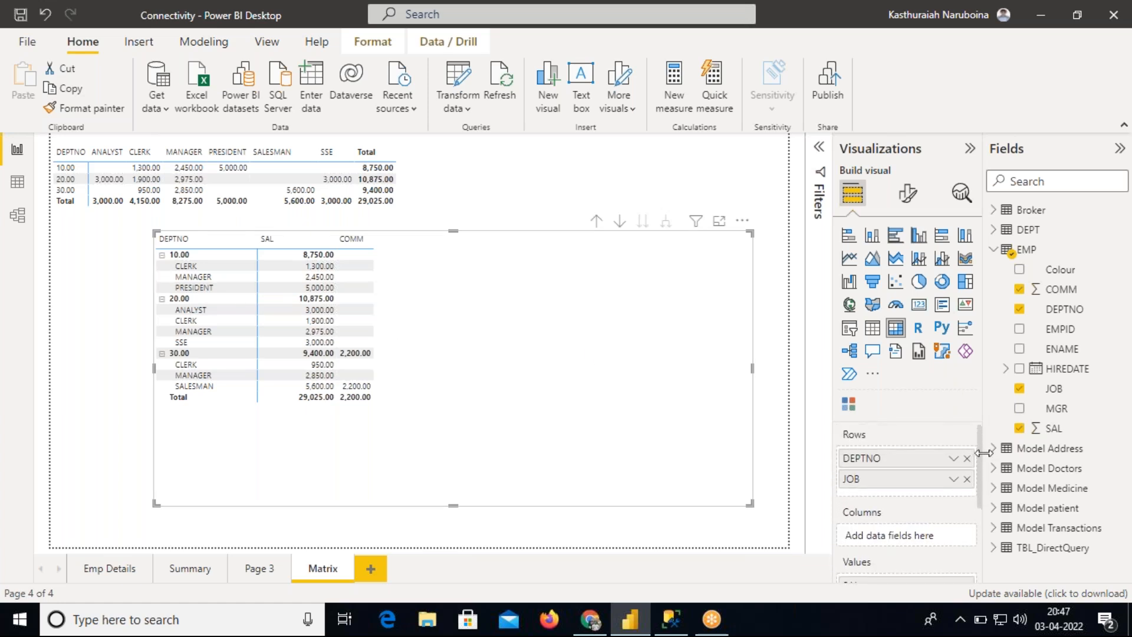
{"action": "left_click_drag", "start_coordinate": [1062, 348], "coordinate": [930, 503]}
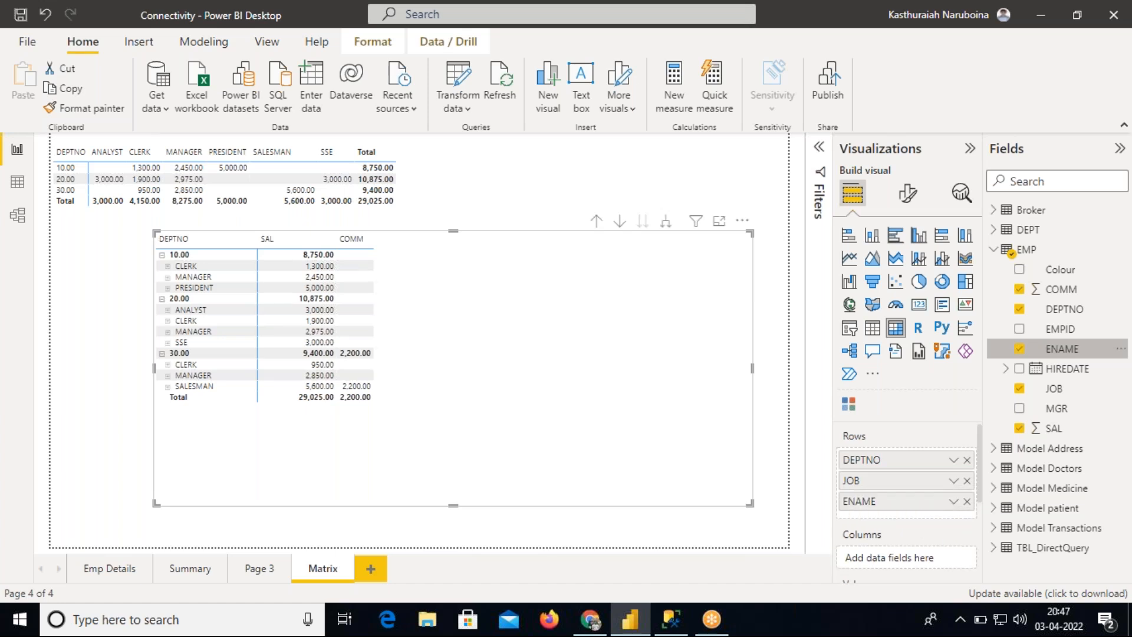
{"action": "left_click", "coordinate": [161, 254]}
{"action": "left_click", "coordinate": [161, 266]}
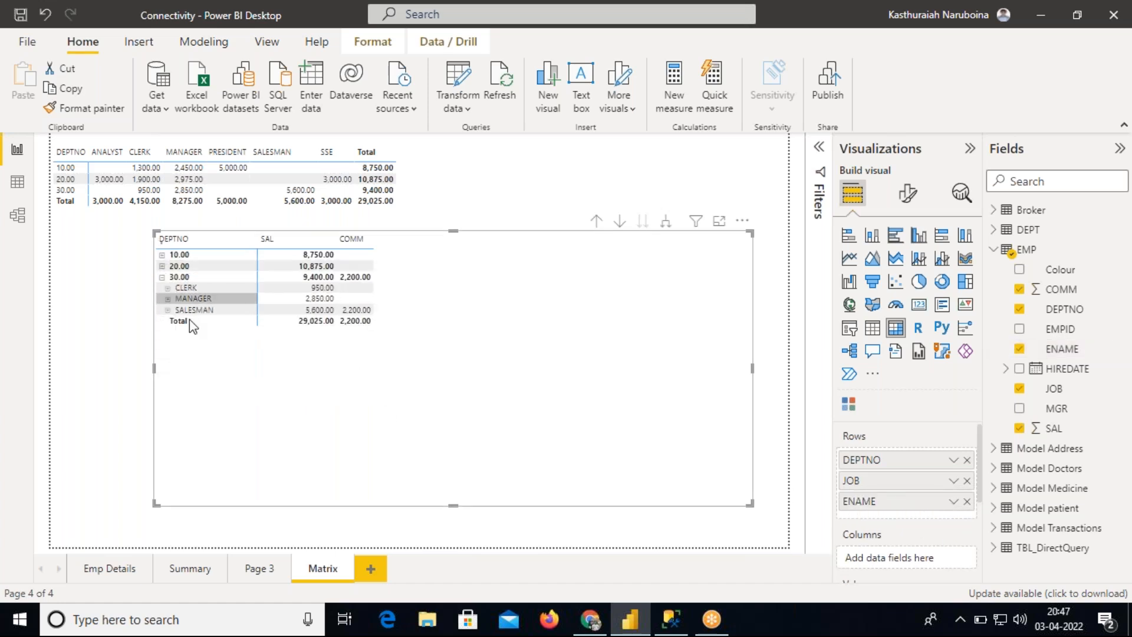
{"action": "left_click", "coordinate": [162, 276]}
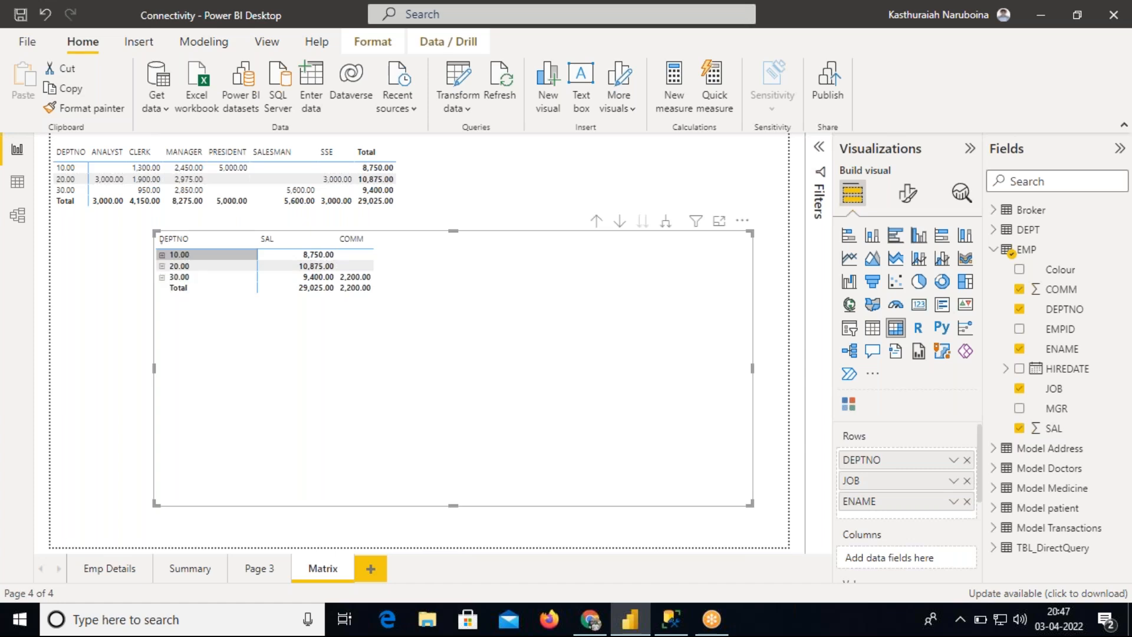
Expand department 10 with CLERK and PRESIDENT, and department 30 with SALESMAN, to show employee names
{"action": "left_click", "coordinate": [161, 255]}
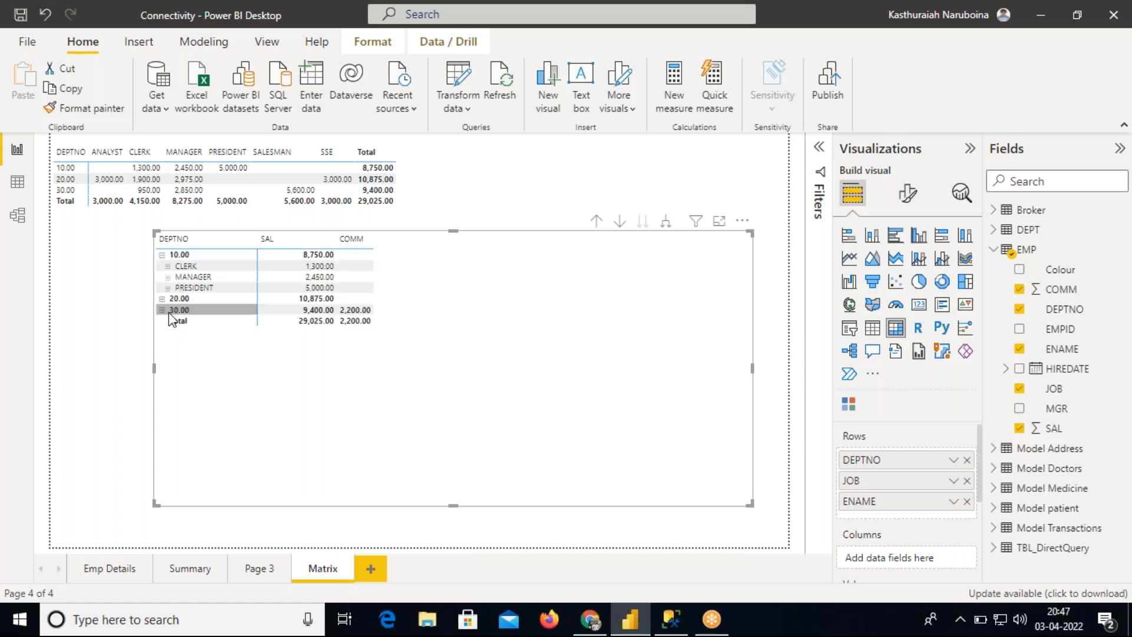
{"action": "left_click", "coordinate": [168, 266]}
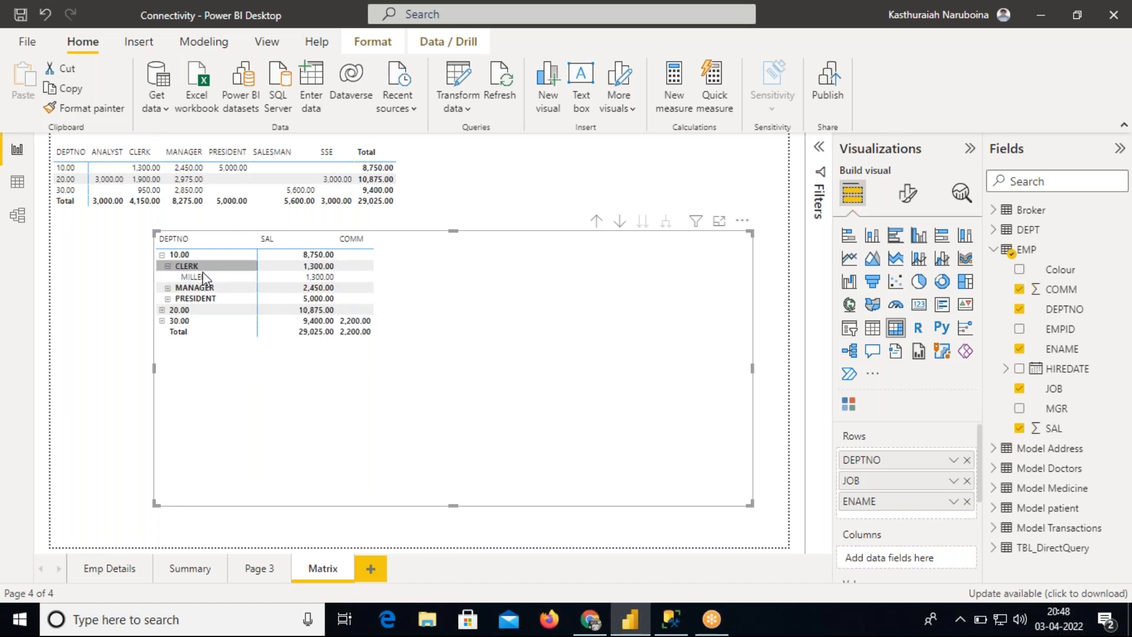
{"action": "left_click", "coordinate": [168, 298]}
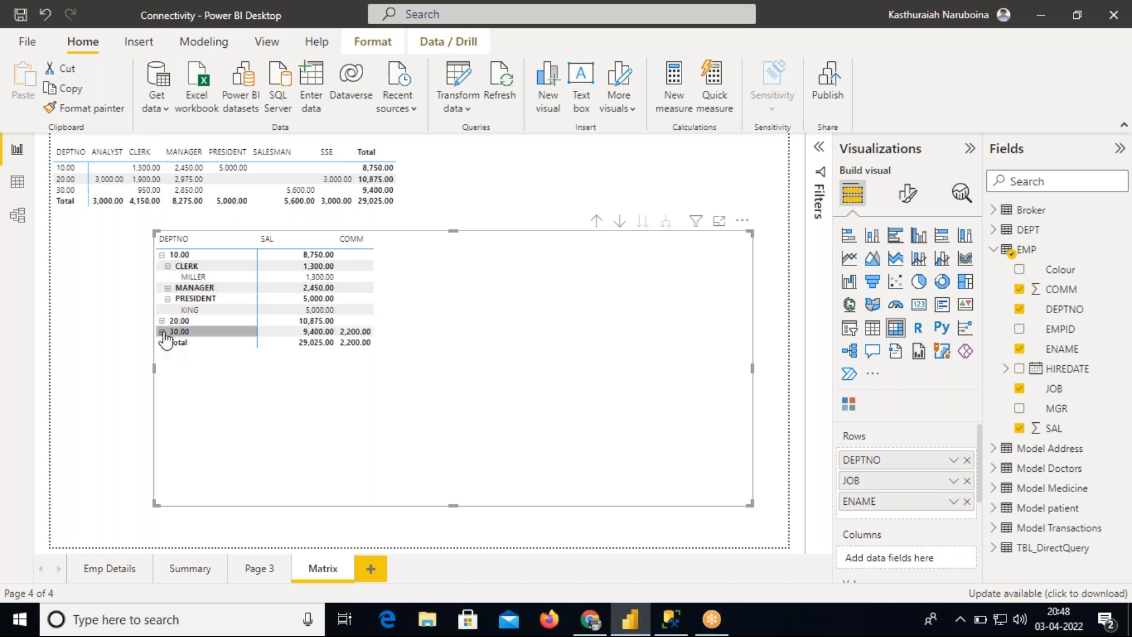
{"action": "left_click", "coordinate": [163, 332]}
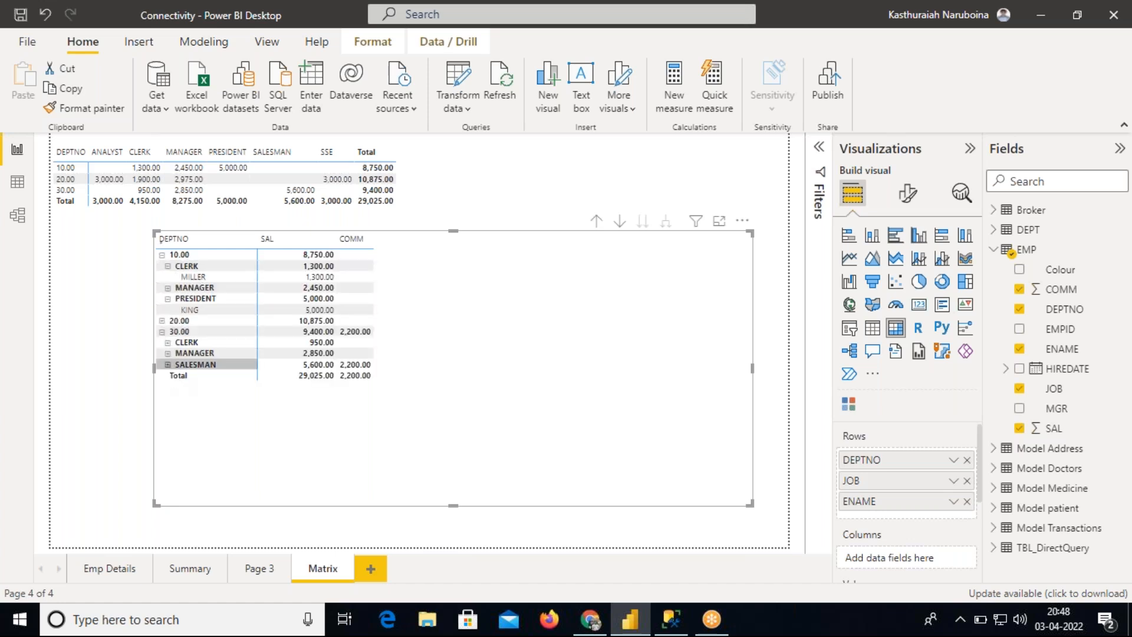
{"action": "left_click", "coordinate": [168, 364]}
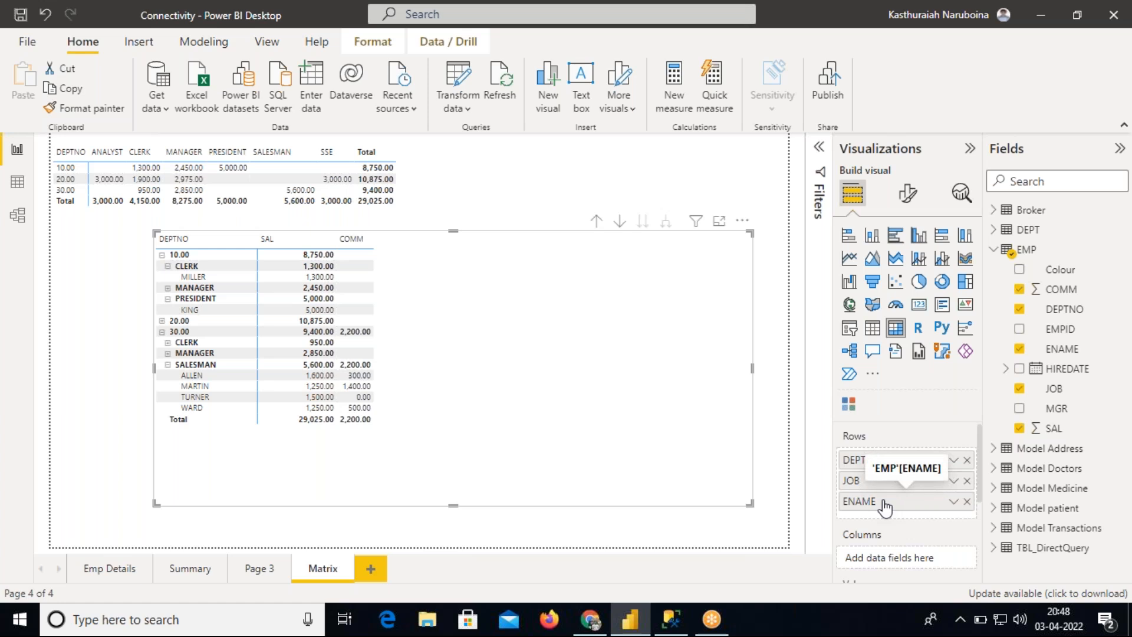
Widen the COMM column of the matrix
{"action": "mouse_move", "coordinate": [981, 476]}
{"action": "left_mouse_down"}
{"action": "mouse_move", "coordinate": [980, 530]}
{"action": "mouse_move", "coordinate": [980, 454]}
{"action": "left_mouse_up"}
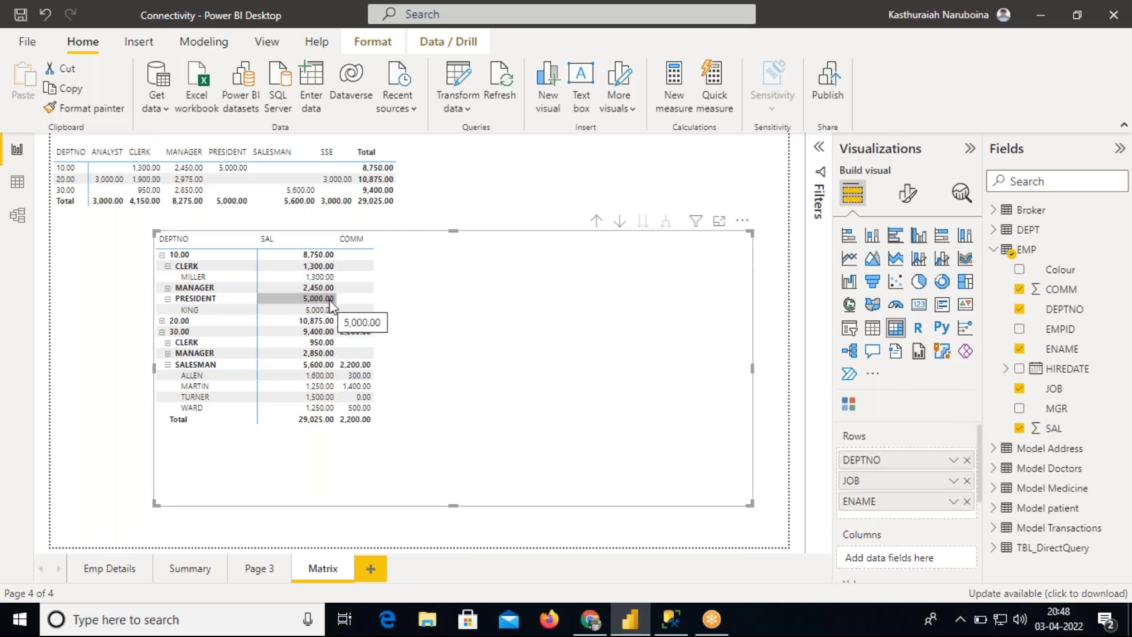
{"action": "left_click_drag", "start_coordinate": [375, 242], "coordinate": [399, 245]}
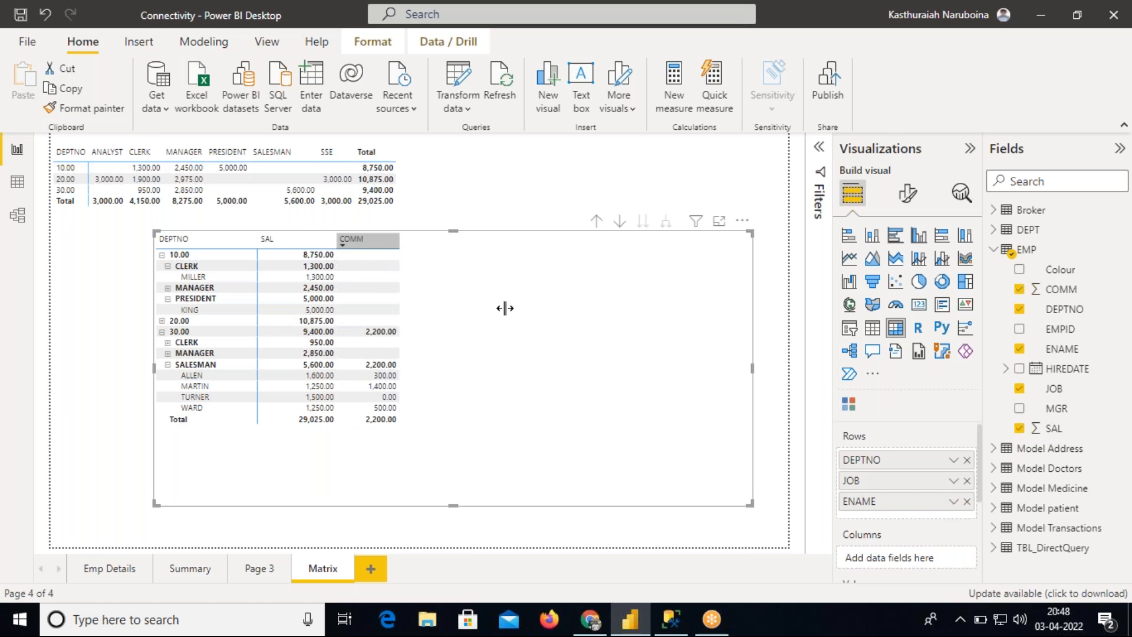
{"action": "scroll", "coordinate": [982, 487], "scroll_direction": "down", "scroll_amount": 1}
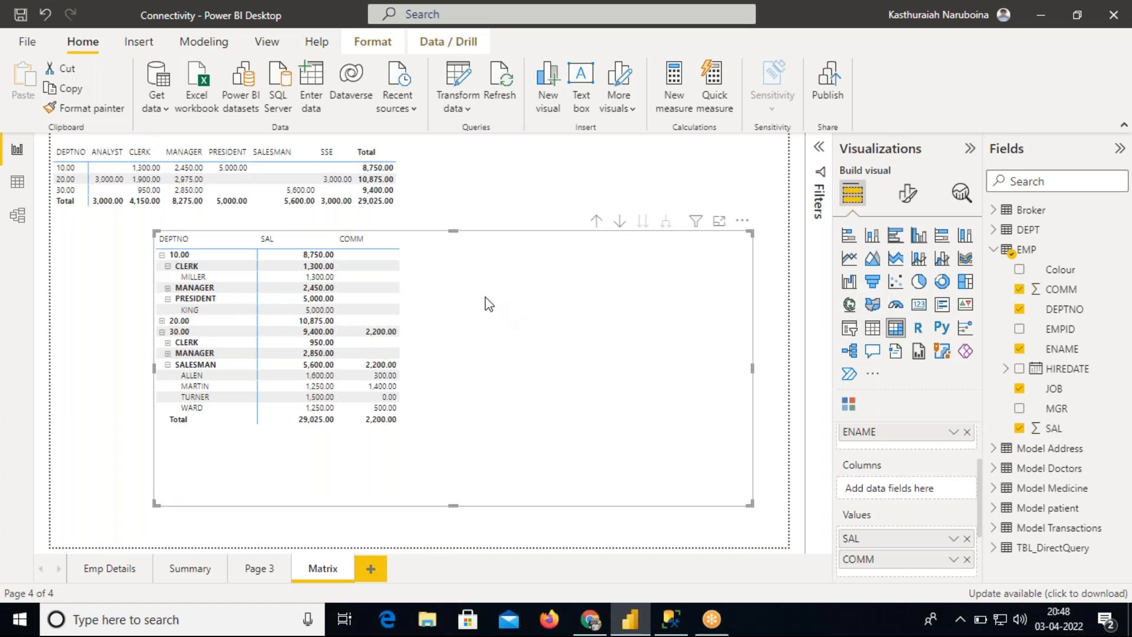
Shrink the matrix to fit its data and move it just below the first matrix at the page's left edge
{"action": "left_click_drag", "start_coordinate": [478, 308], "coordinate": [454, 313]}
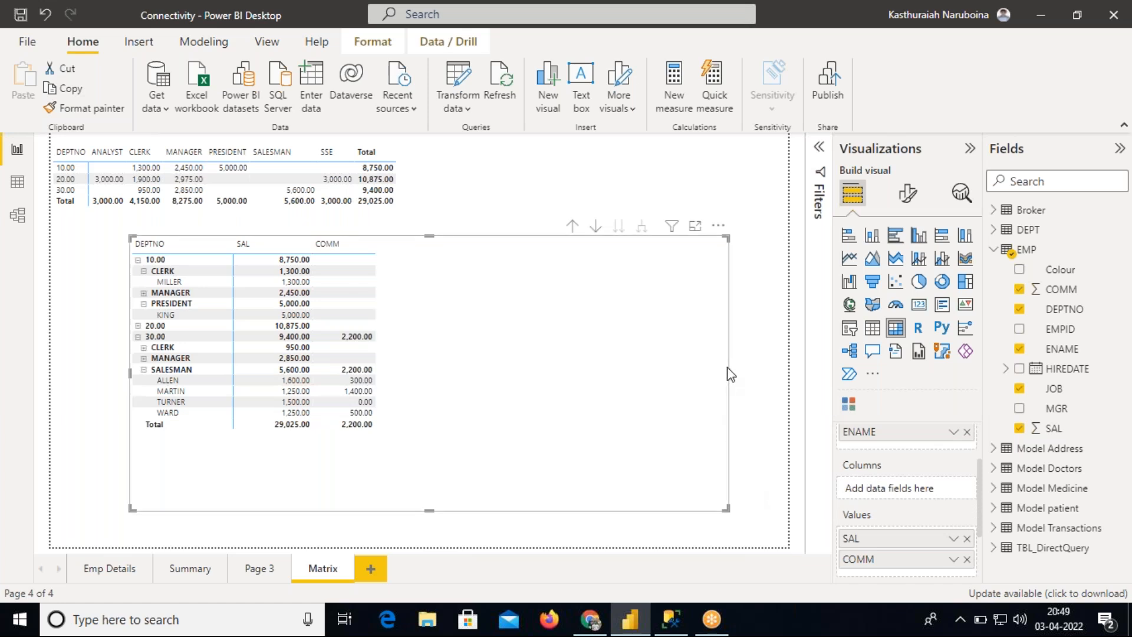
{"action": "left_click_drag", "start_coordinate": [730, 373], "coordinate": [391, 384]}
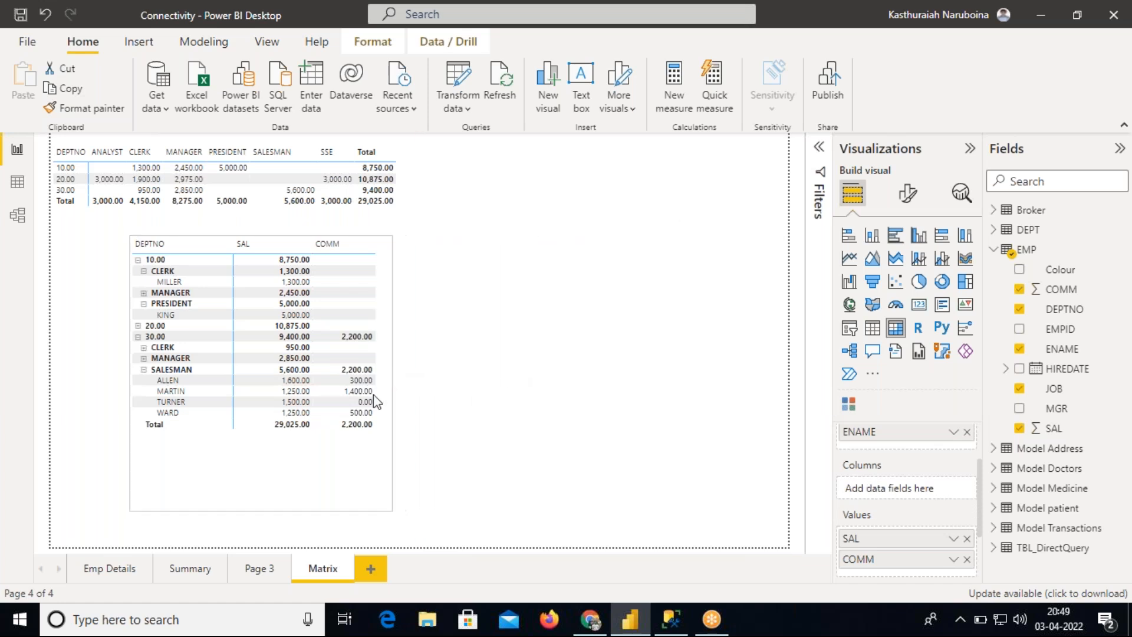
{"action": "left_click_drag", "start_coordinate": [261, 511], "coordinate": [295, 443]}
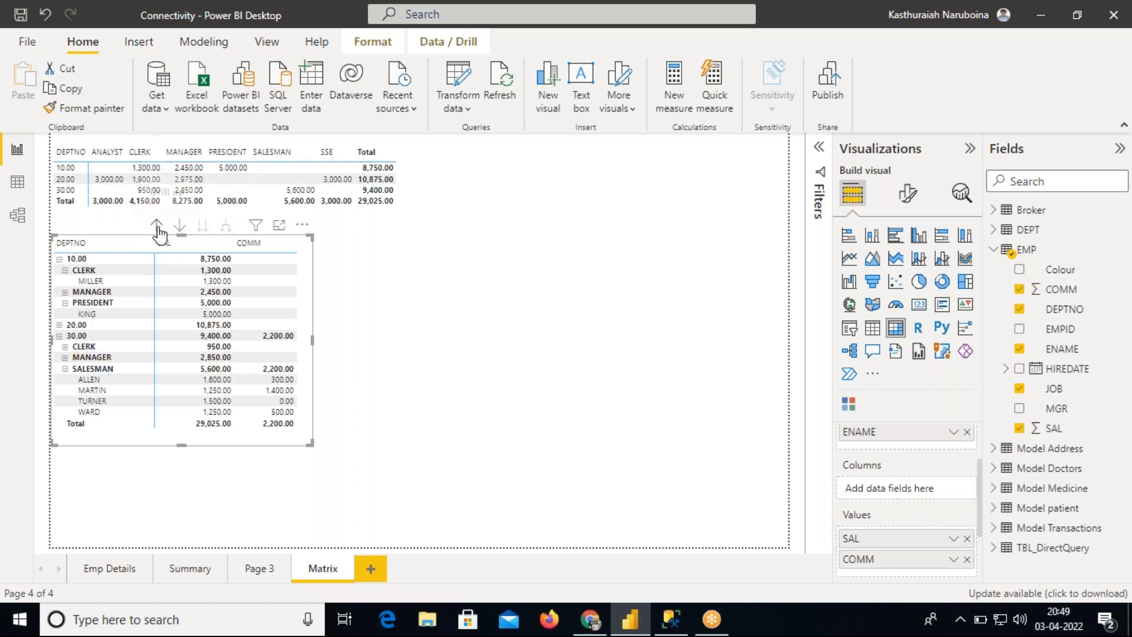
{"action": "left_click_drag", "start_coordinate": [307, 336], "coordinate": [302, 321]}
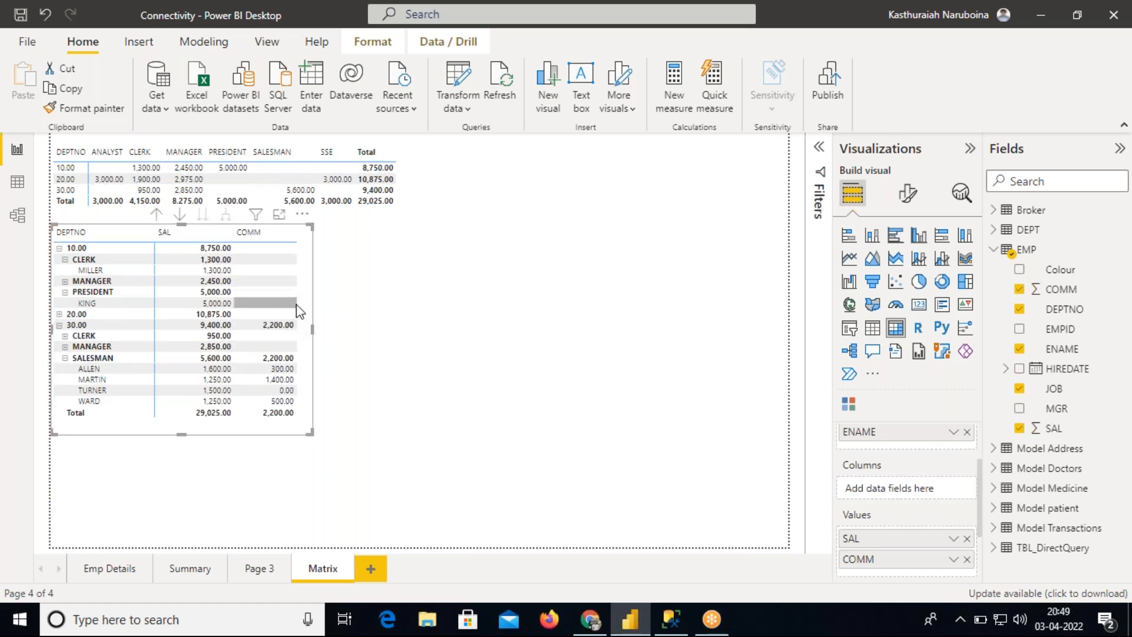
Reselect the matrix and narrow its width slightly
{"action": "left_click", "coordinate": [389, 330]}
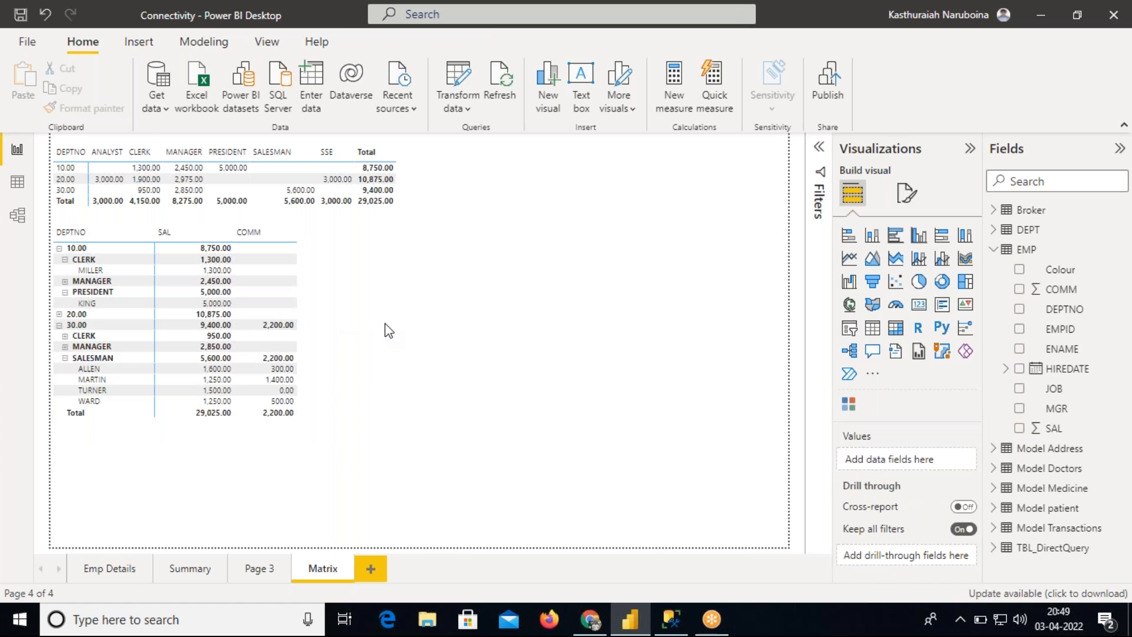
{"action": "left_click", "coordinate": [301, 313]}
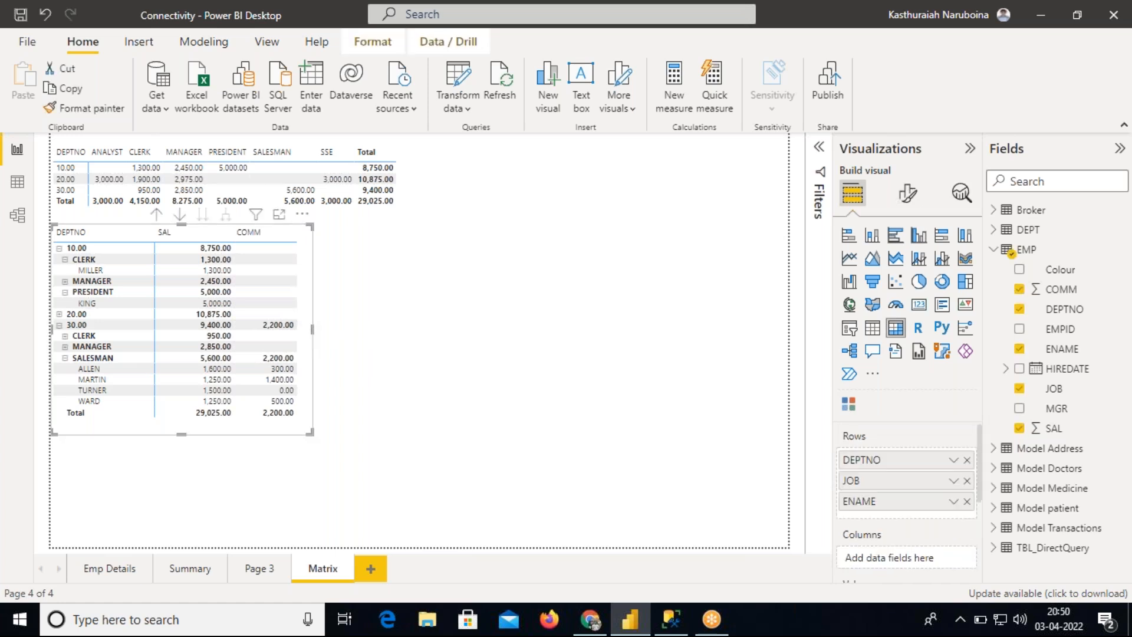
{"action": "left_click", "coordinate": [324, 349]}
{"action": "left_click", "coordinate": [306, 341]}
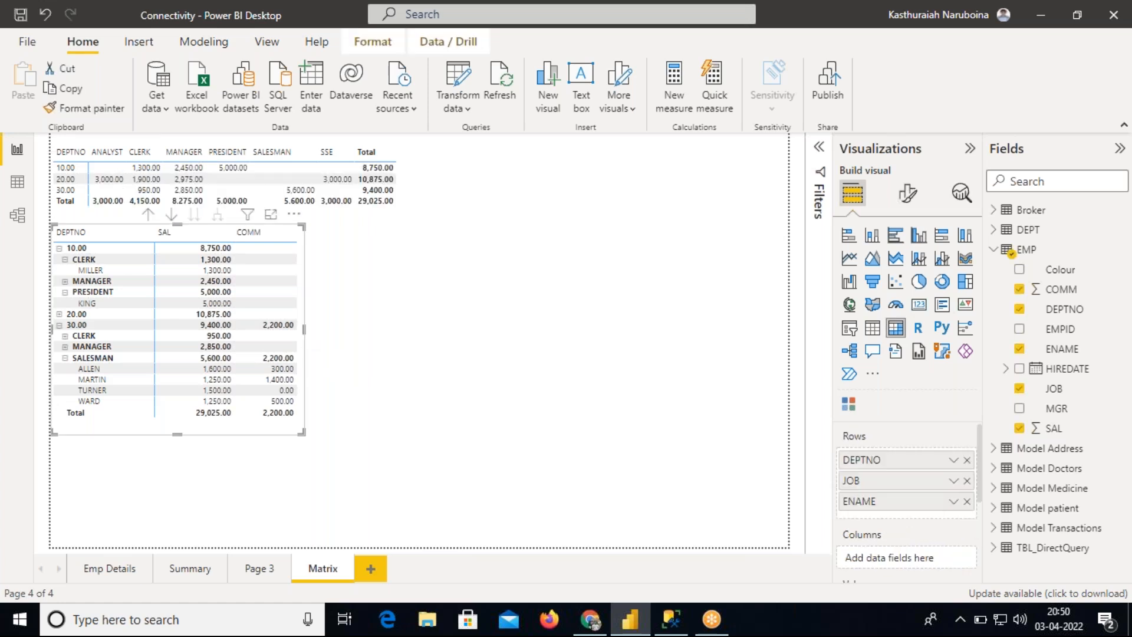
Add a new empty Matrix visual and size it to the right of the existing matrix
{"action": "left_click", "coordinate": [760, 353]}
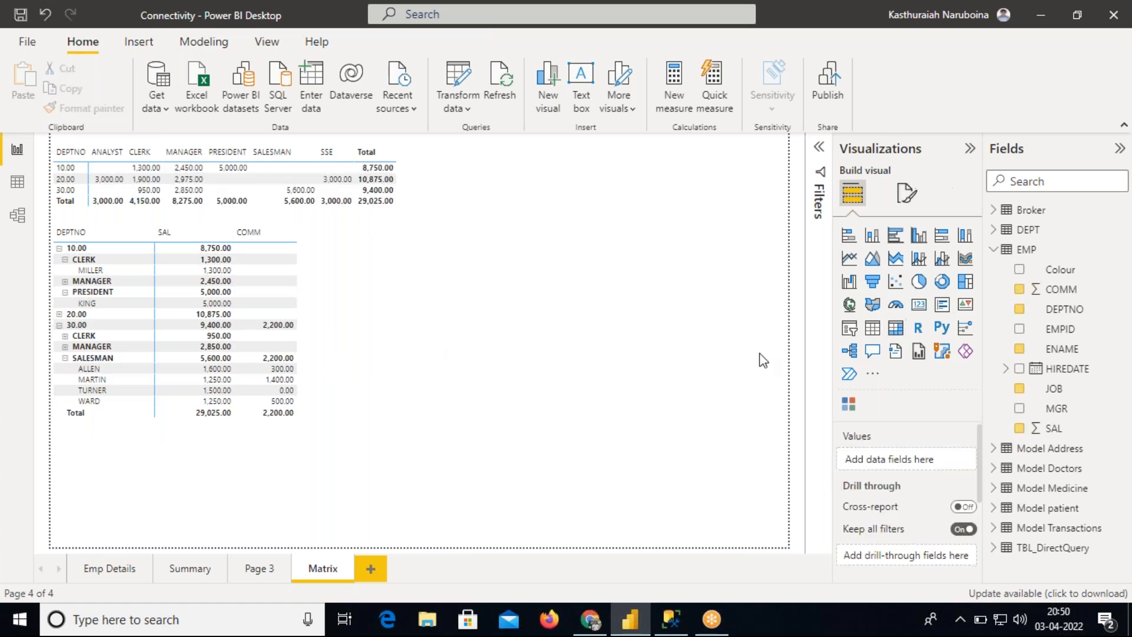
{"action": "left_click", "coordinate": [894, 340]}
{"action": "left_click_drag", "start_coordinate": [251, 490], "coordinate": [650, 274]}
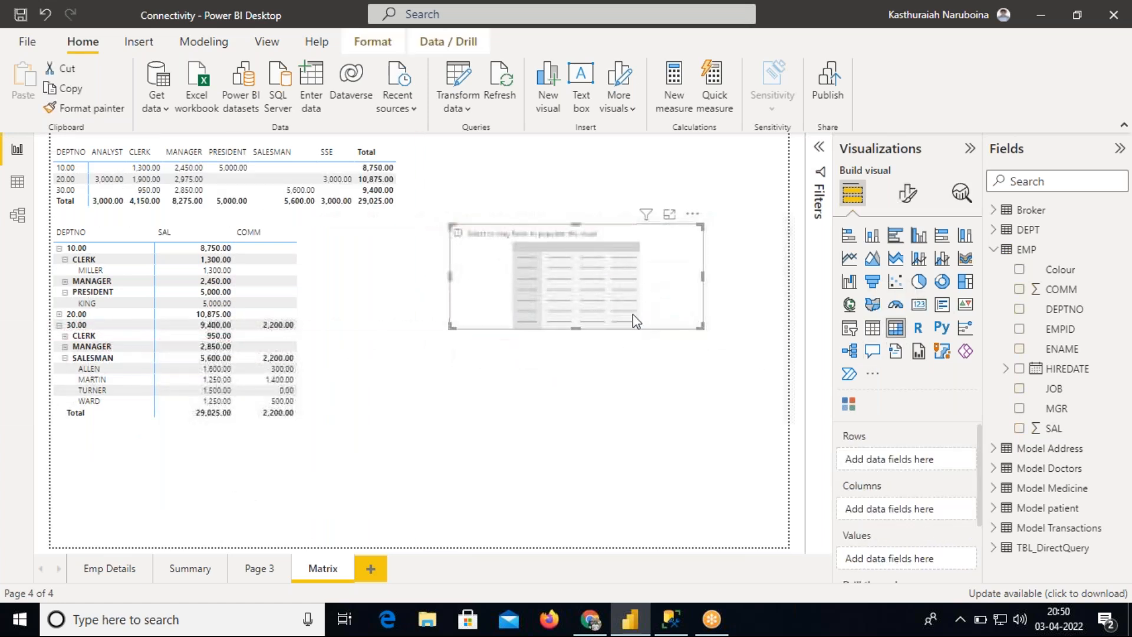
{"action": "left_click_drag", "start_coordinate": [576, 329], "coordinate": [577, 442]}
{"action": "left_click_drag", "start_coordinate": [450, 334], "coordinate": [391, 336]}
{"action": "left_click_drag", "start_coordinate": [521, 348], "coordinate": [529, 348]}
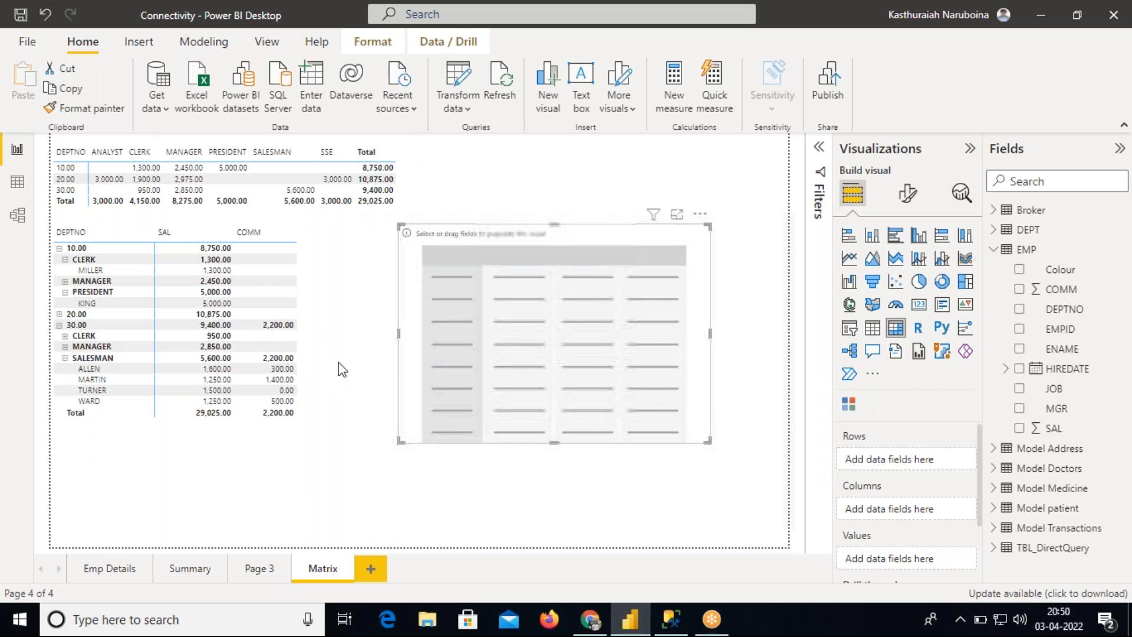
{"action": "left_click", "coordinate": [305, 336]}
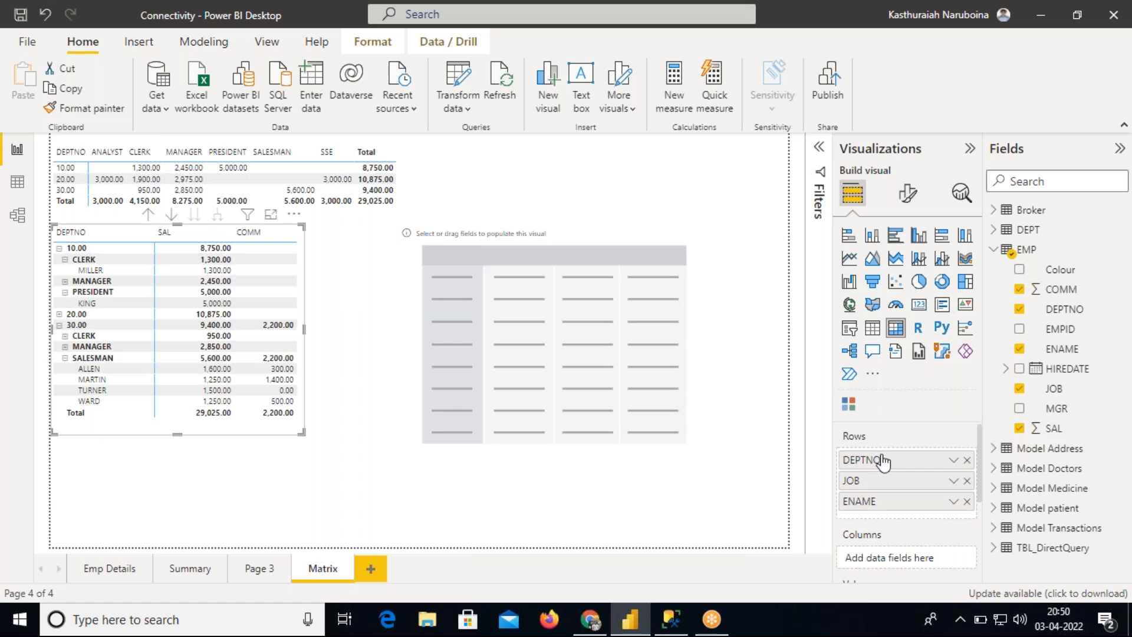
{"action": "left_click", "coordinate": [693, 365]}
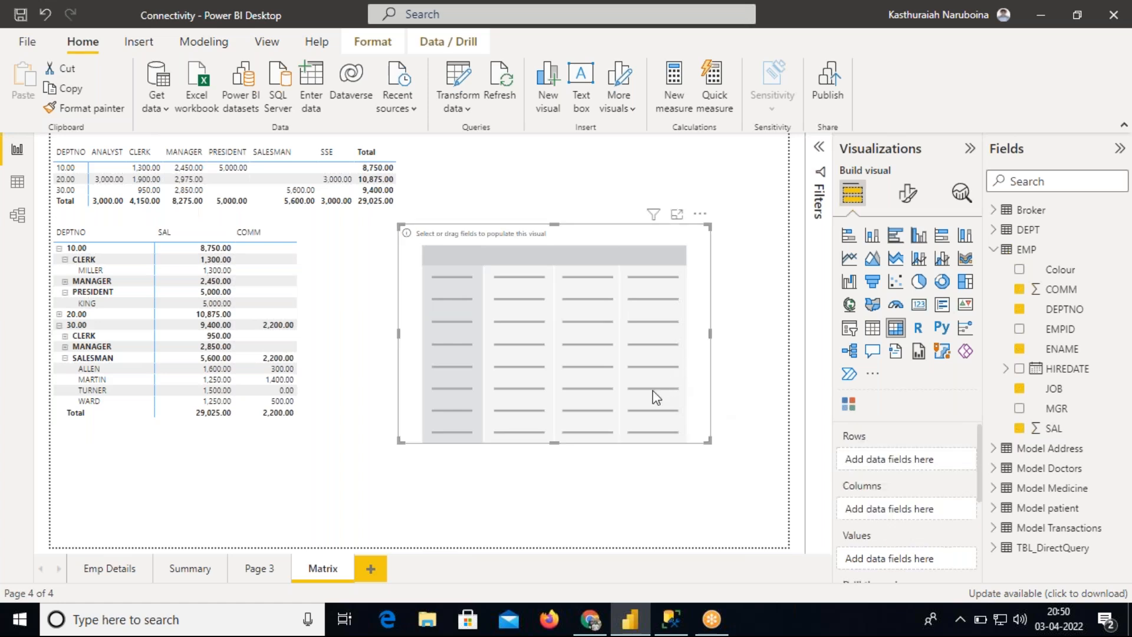
{"action": "left_click_drag", "start_coordinate": [555, 443], "coordinate": [551, 479]}
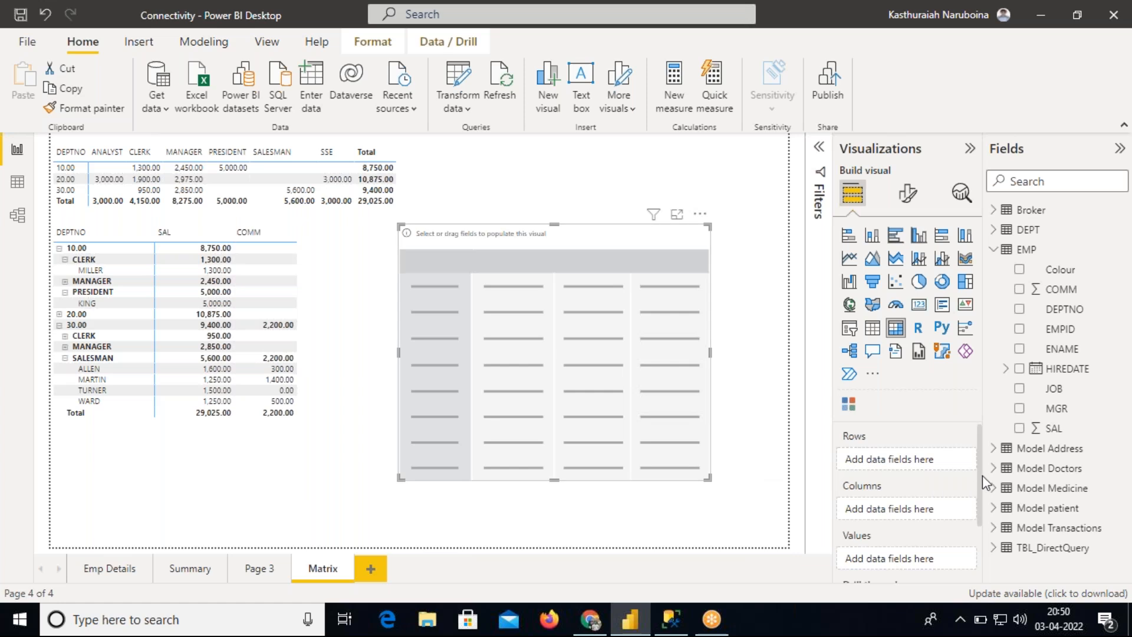
Build the new matrix with JOB and ENAME as columns, DEPTNO as rows and SAL as values
{"action": "left_click_drag", "start_coordinate": [1066, 390], "coordinate": [920, 509]}
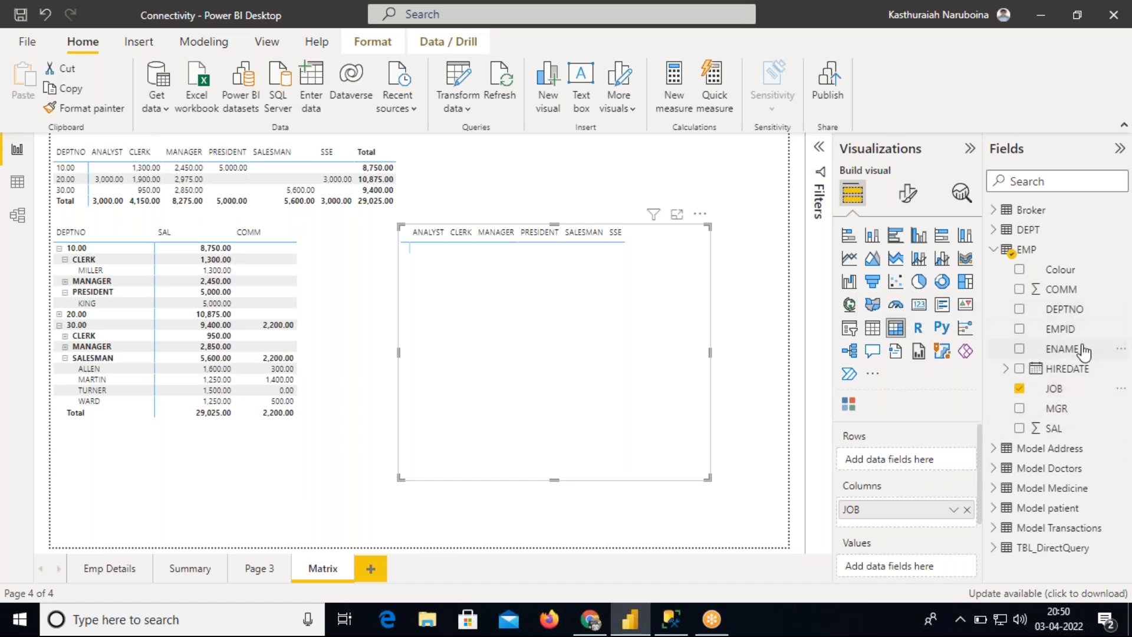
{"action": "left_click_drag", "start_coordinate": [1082, 349], "coordinate": [935, 524]}
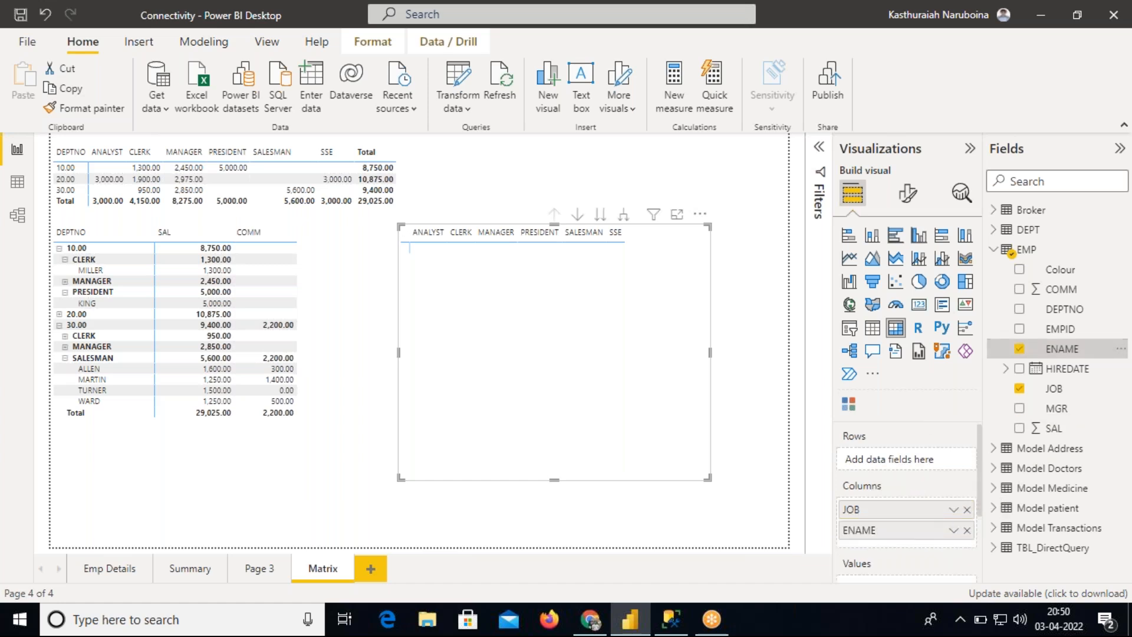
{"action": "left_click_drag", "start_coordinate": [1064, 309], "coordinate": [927, 459]}
{"action": "left_click_drag", "start_coordinate": [1061, 428], "coordinate": [923, 479]}
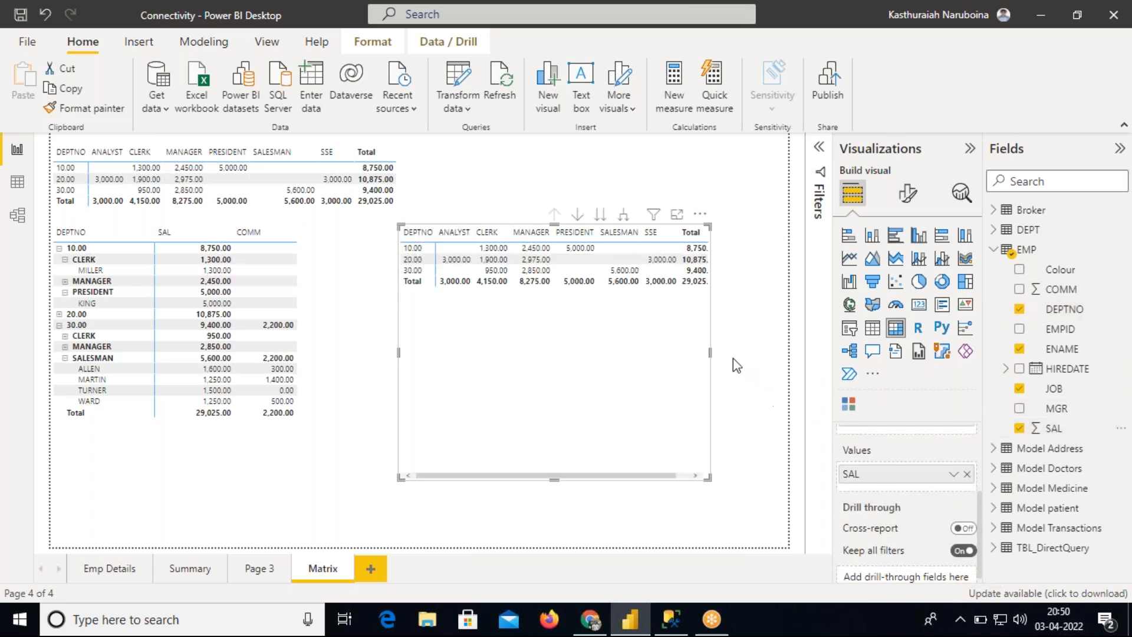
Resize and reposition the new matrix so it fits its department-by-job data
{"action": "left_click_drag", "start_coordinate": [710, 353], "coordinate": [788, 353]}
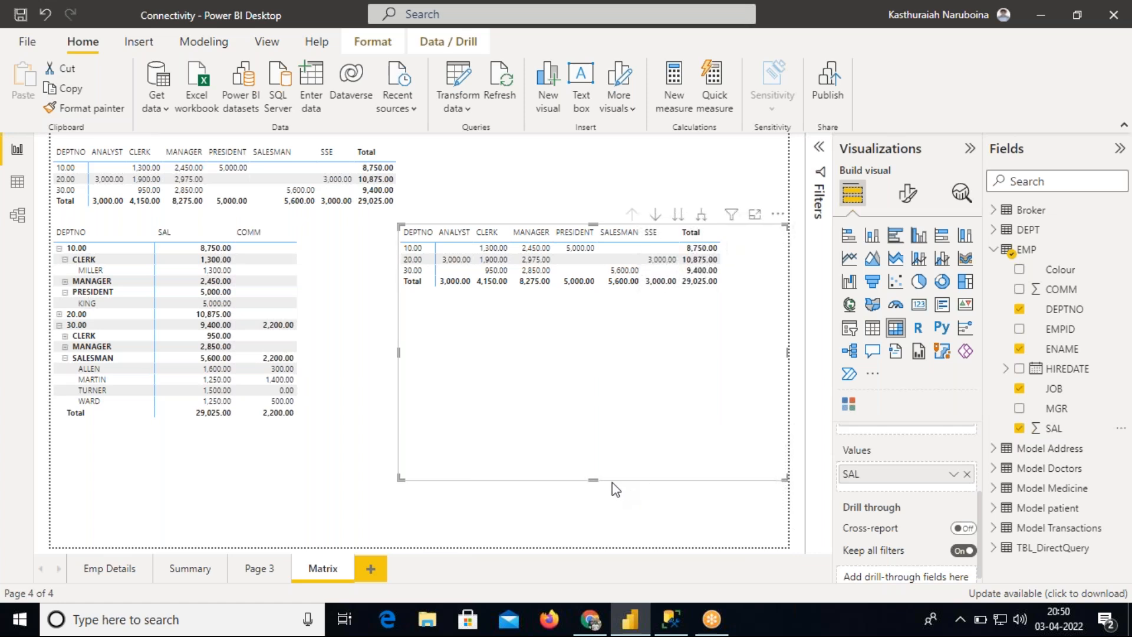
{"action": "left_click_drag", "start_coordinate": [594, 481], "coordinate": [586, 373]}
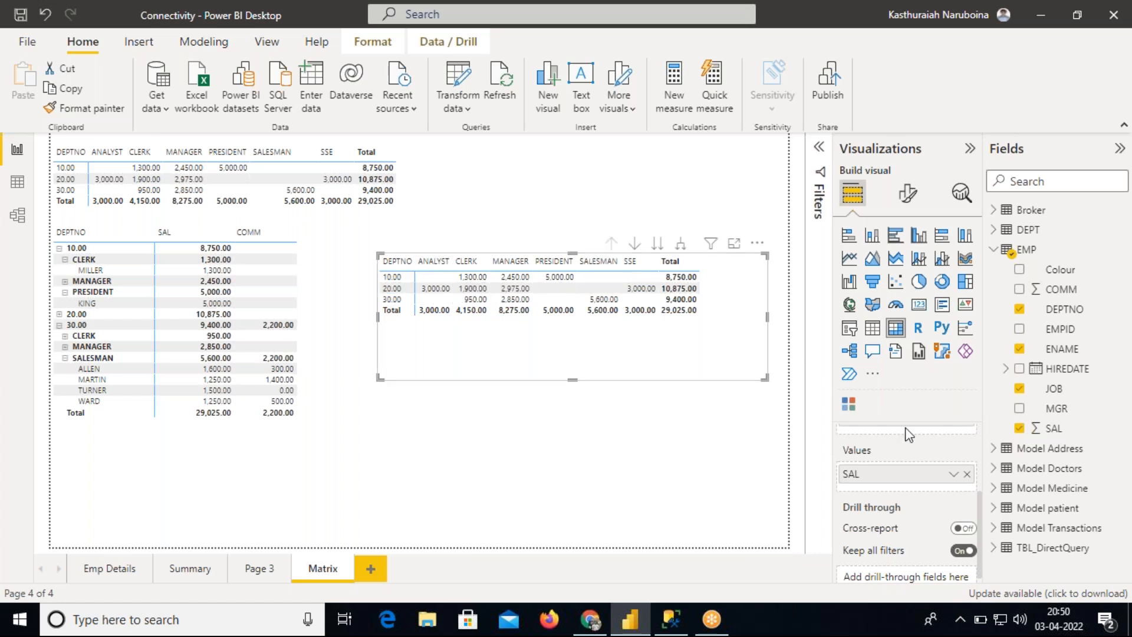
{"action": "left_click_drag", "start_coordinate": [983, 516], "coordinate": [981, 449]}
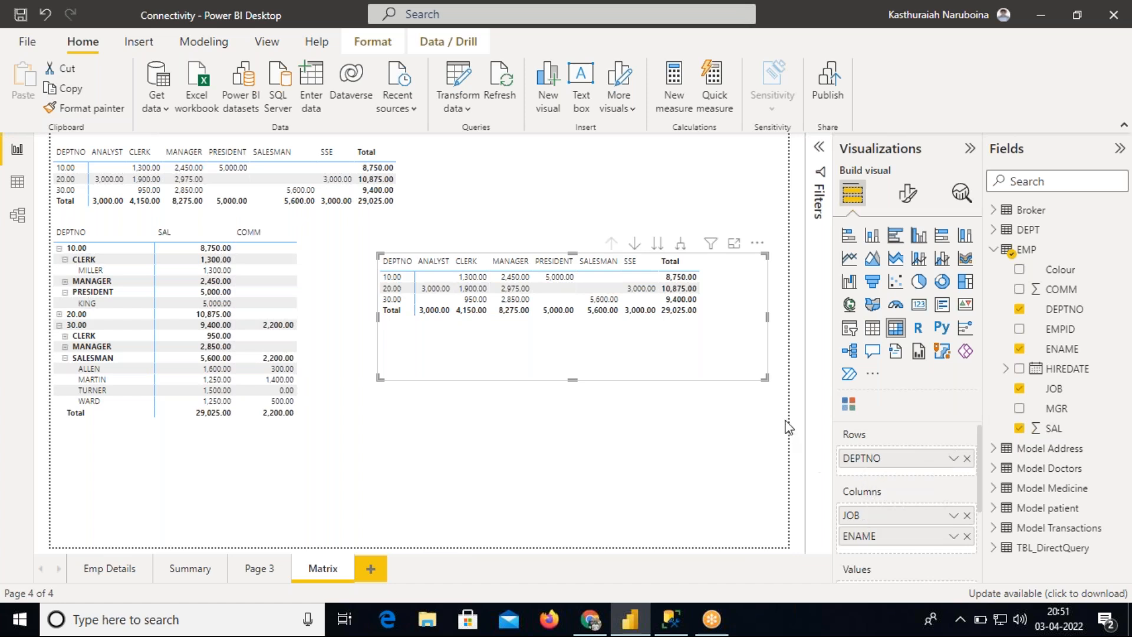
{"action": "left_click_drag", "start_coordinate": [765, 378], "coordinate": [746, 340]}
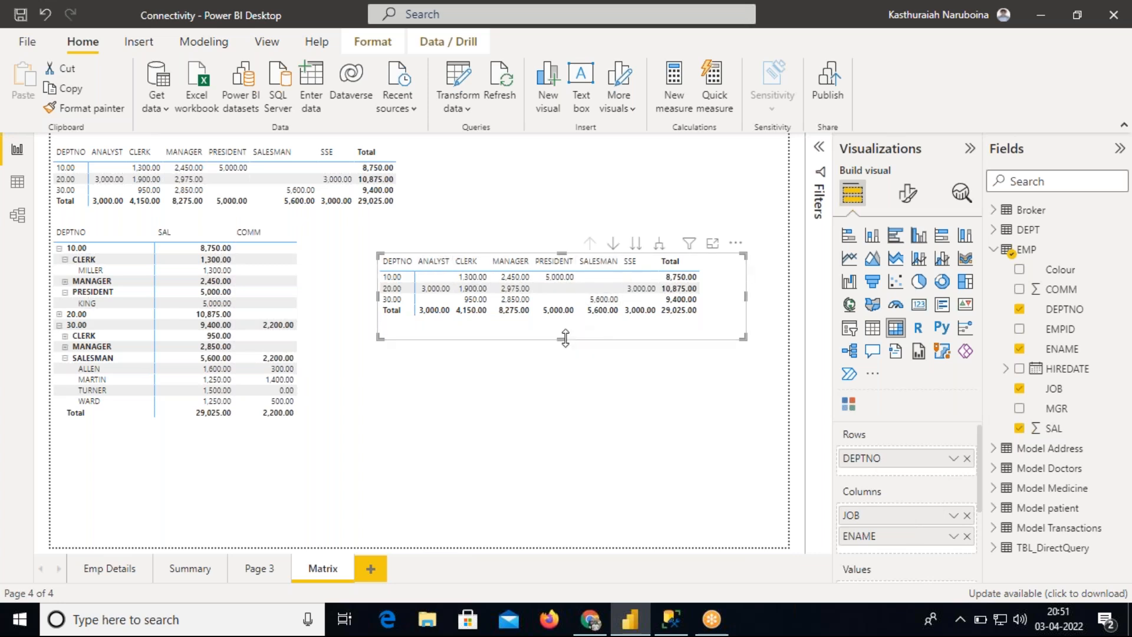
{"action": "left_click_drag", "start_coordinate": [565, 340], "coordinate": [588, 384]}
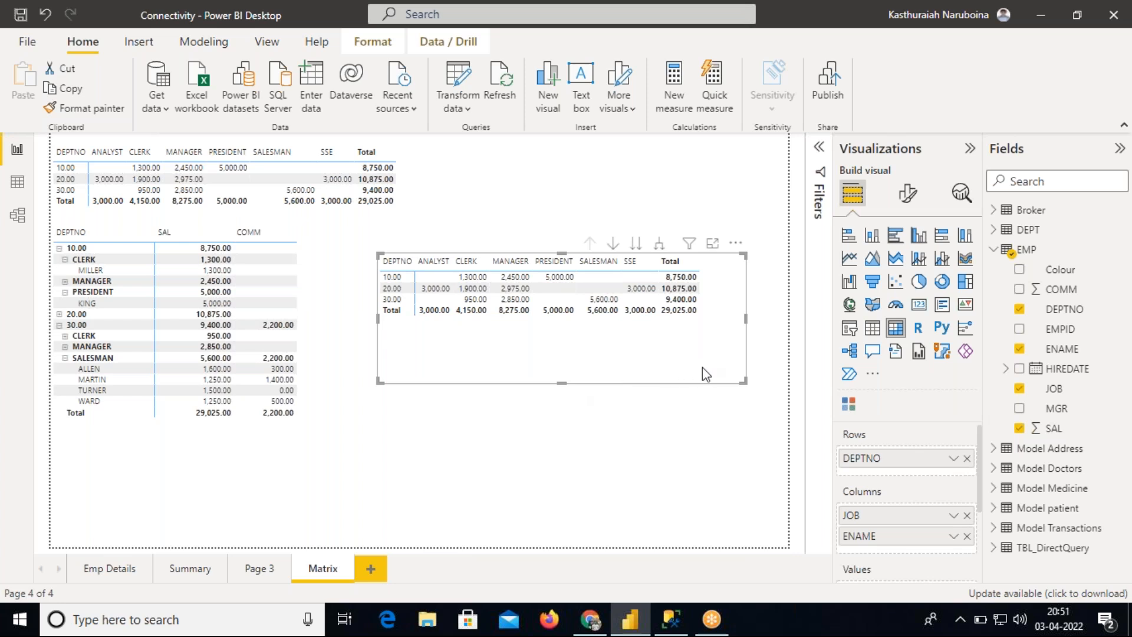
{"action": "left_click_drag", "start_coordinate": [744, 382], "coordinate": [753, 390]}
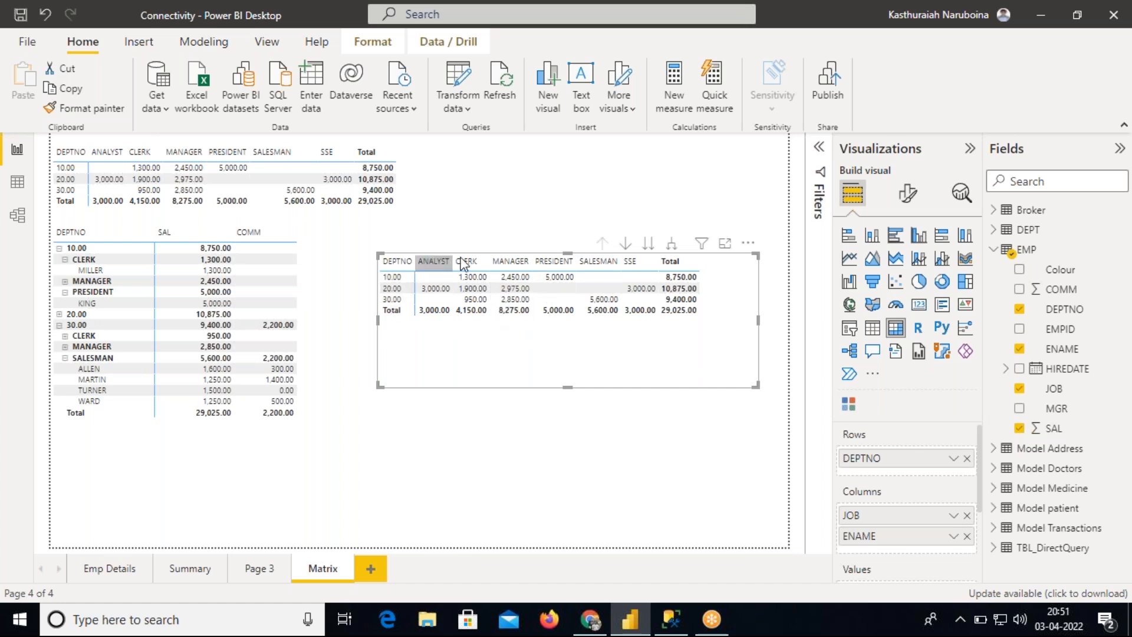
Drill the new matrix's columns down to the employee-name level and enlarge the matrix across the page
{"action": "mouse_move", "coordinate": [482, 287]}
{"action": "left_click", "coordinate": [648, 245]}
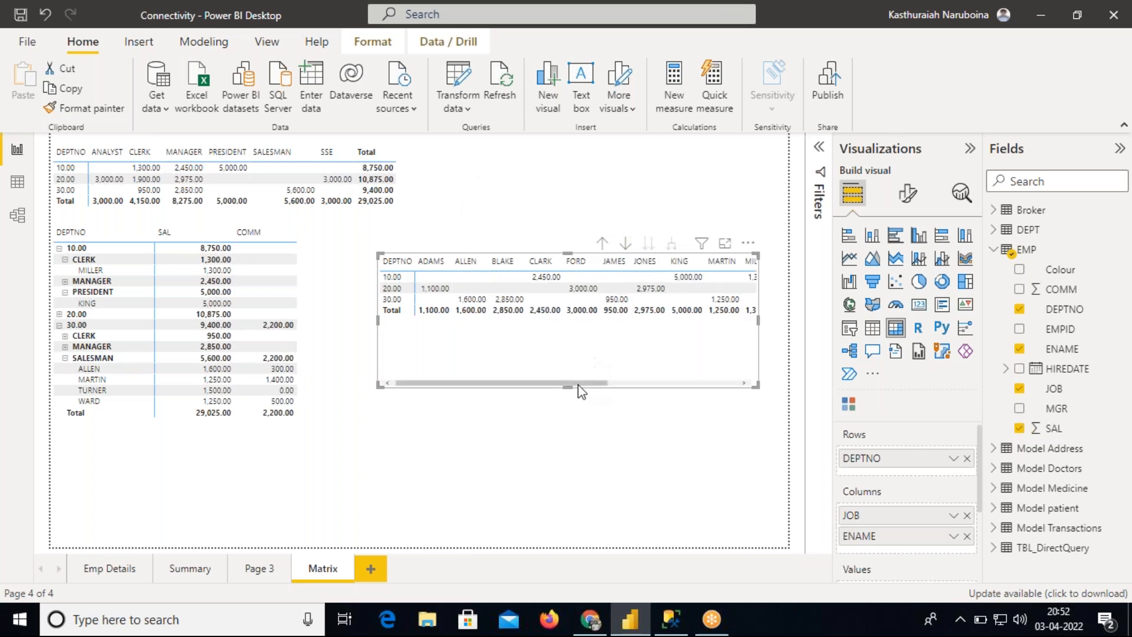
{"action": "left_click_drag", "start_coordinate": [568, 387], "coordinate": [567, 420]}
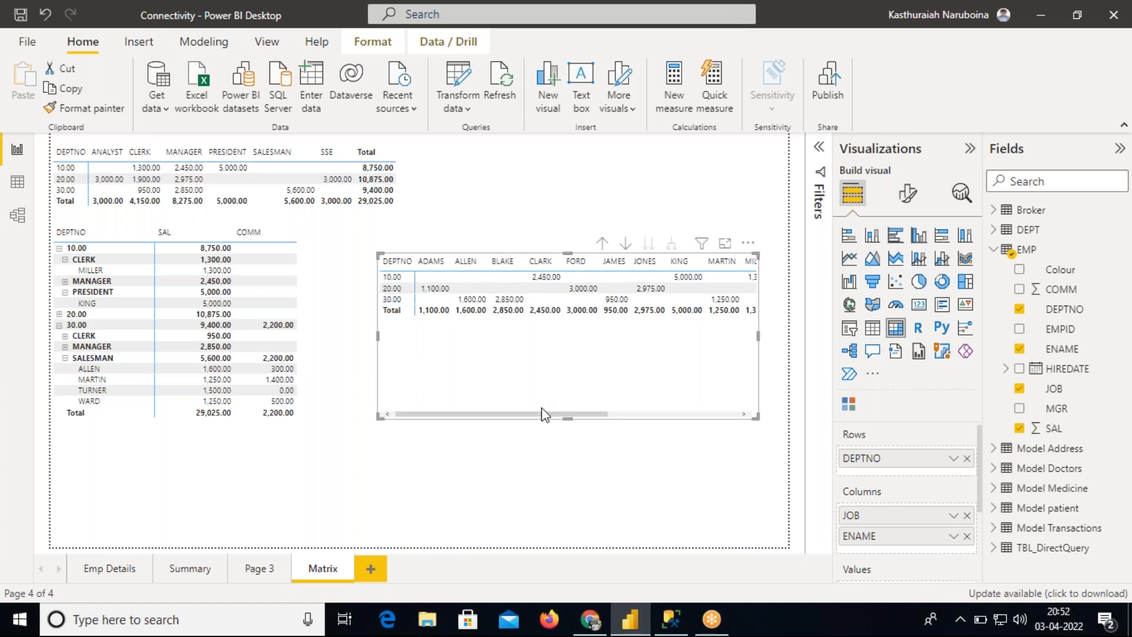
{"action": "mouse_move", "coordinate": [543, 415]}
{"action": "left_mouse_down"}
{"action": "mouse_move", "coordinate": [707, 423]}
{"action": "mouse_move", "coordinate": [566, 417]}
{"action": "mouse_move", "coordinate": [542, 429]}
{"action": "left_mouse_up"}
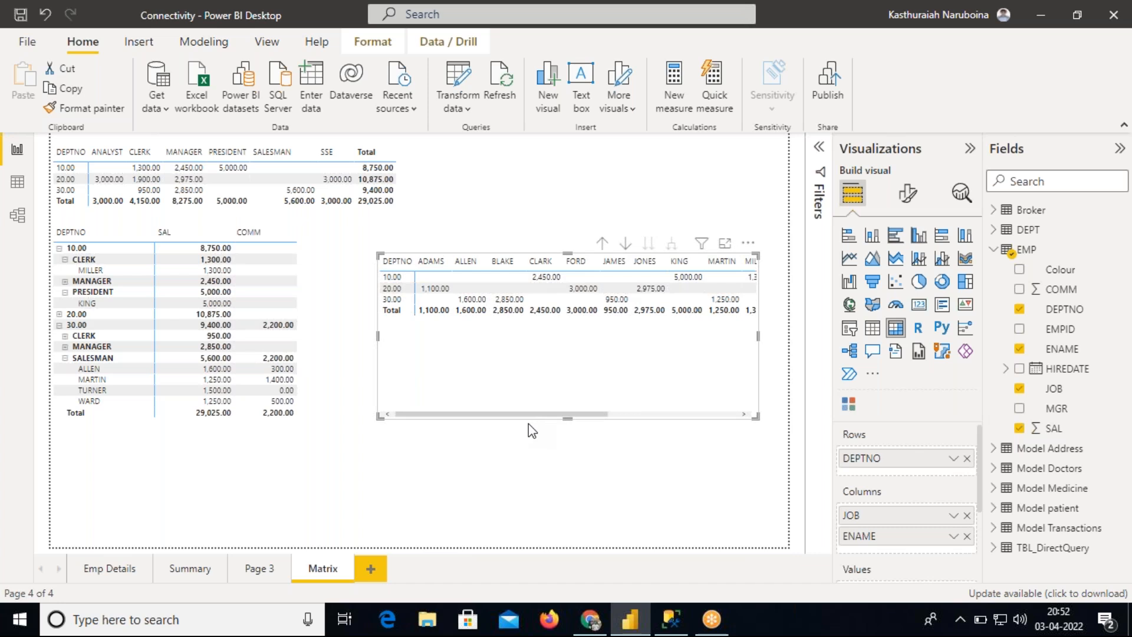
{"action": "left_click", "coordinate": [602, 242]}
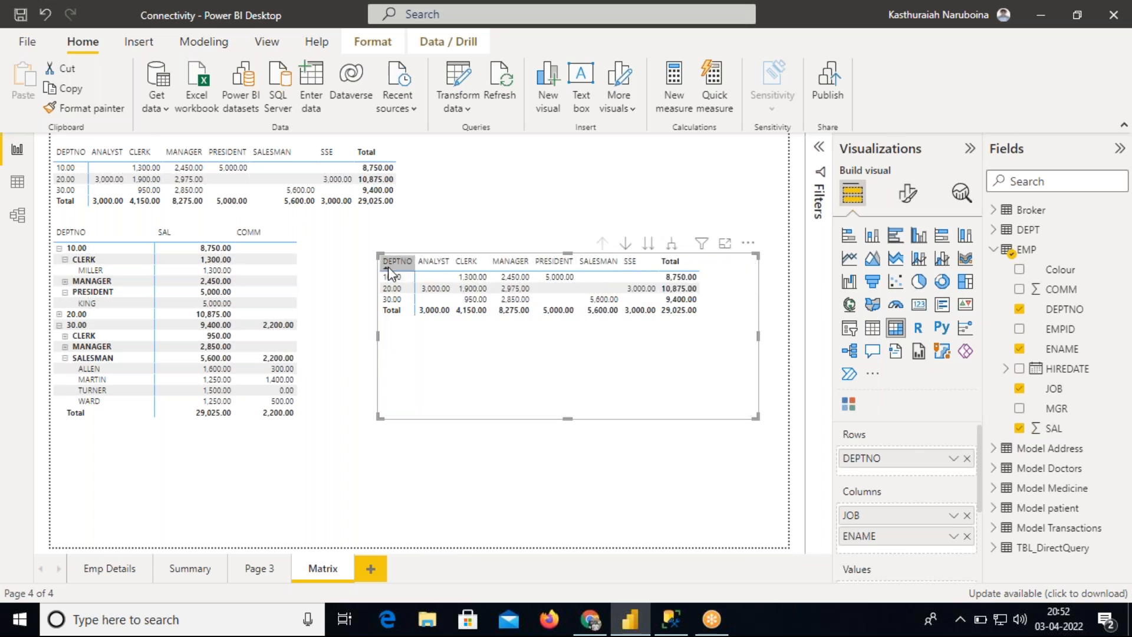
{"action": "left_click", "coordinate": [646, 245]}
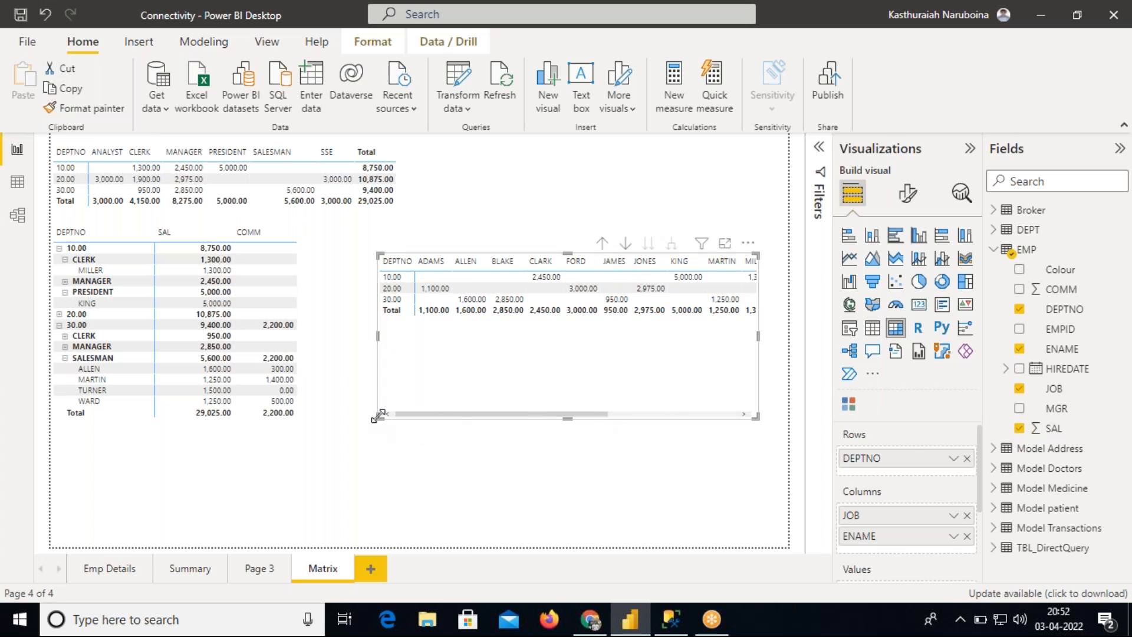
{"action": "left_click_drag", "start_coordinate": [378, 416], "coordinate": [339, 458]}
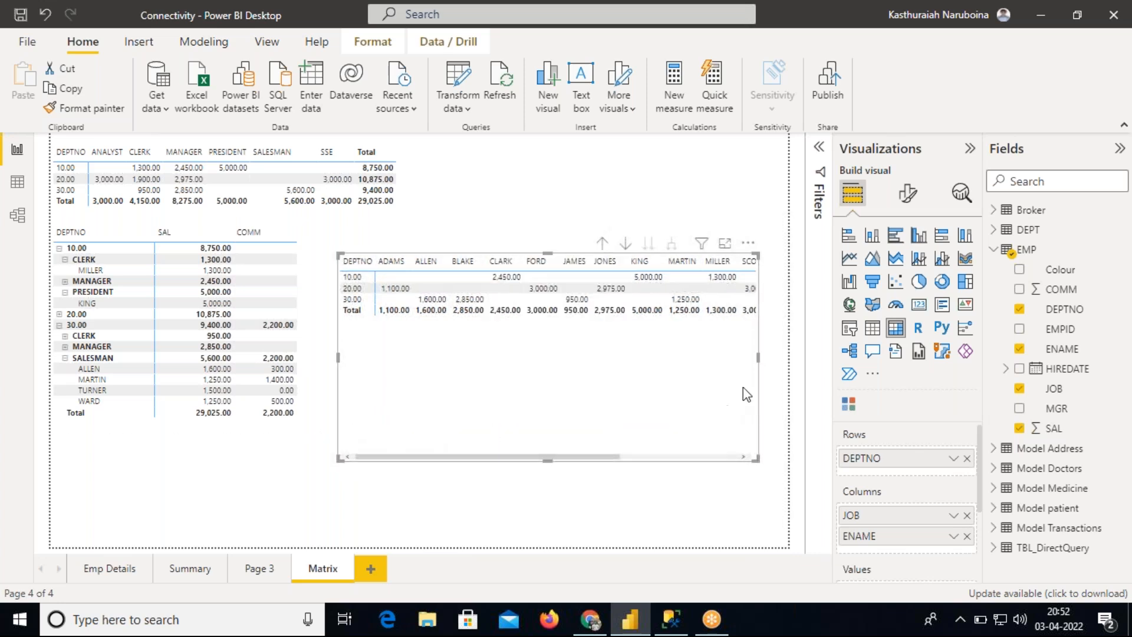
{"action": "left_click_drag", "start_coordinate": [758, 357], "coordinate": [787, 358]}
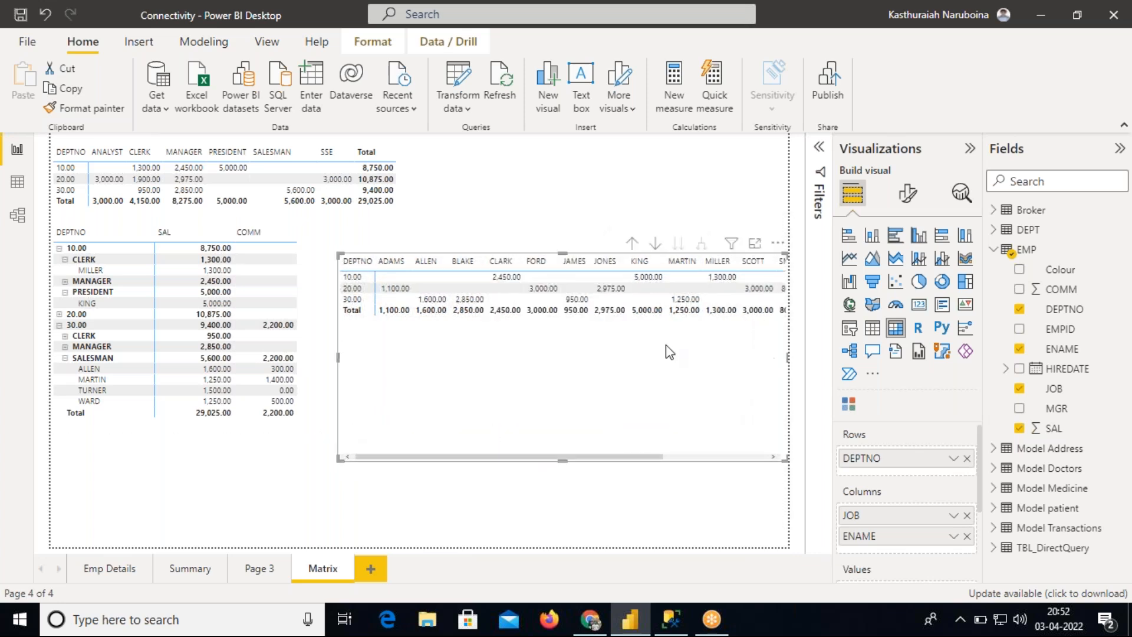
Drill up to jobs, expand all columns one level to nest names under jobs, and drill back up
{"action": "left_click", "coordinate": [632, 243]}
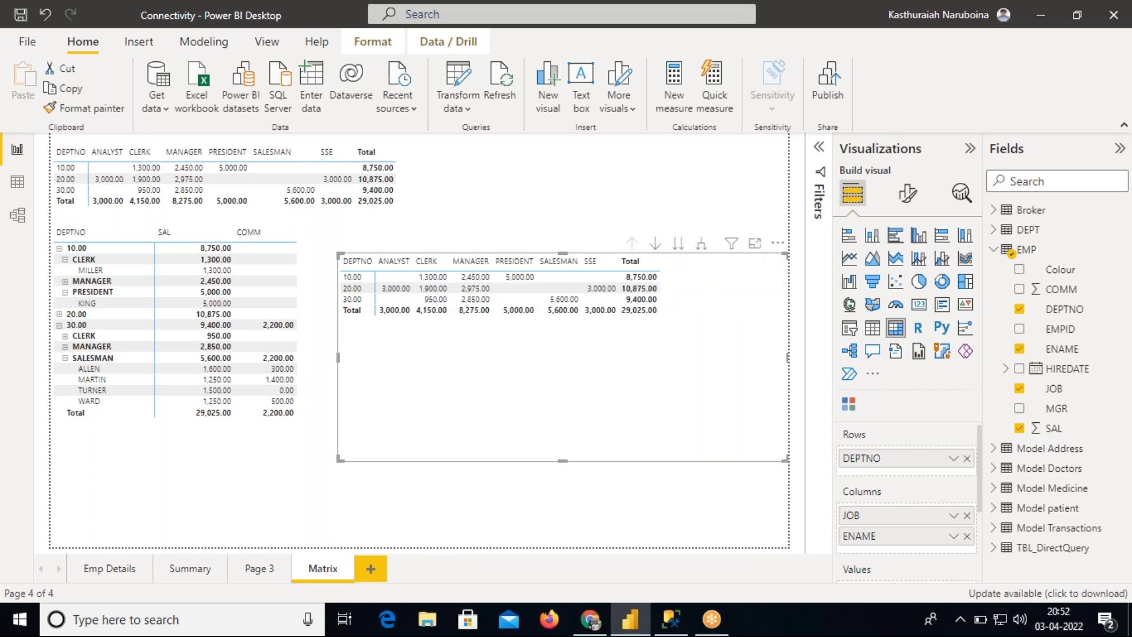
{"action": "left_click", "coordinate": [701, 243]}
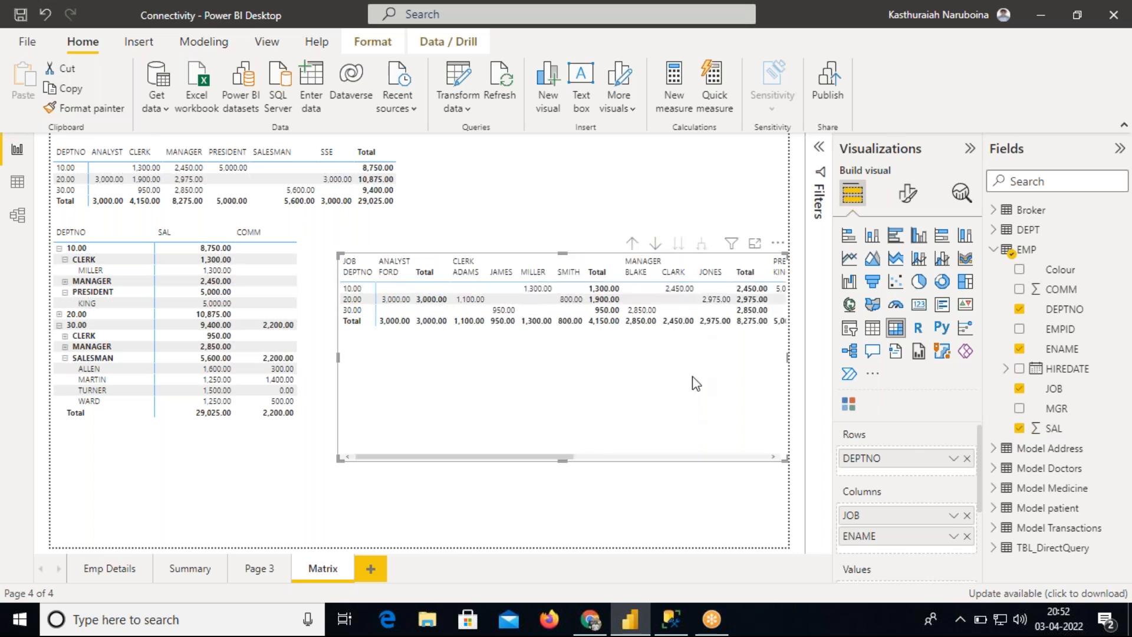
{"action": "left_click", "coordinate": [632, 243]}
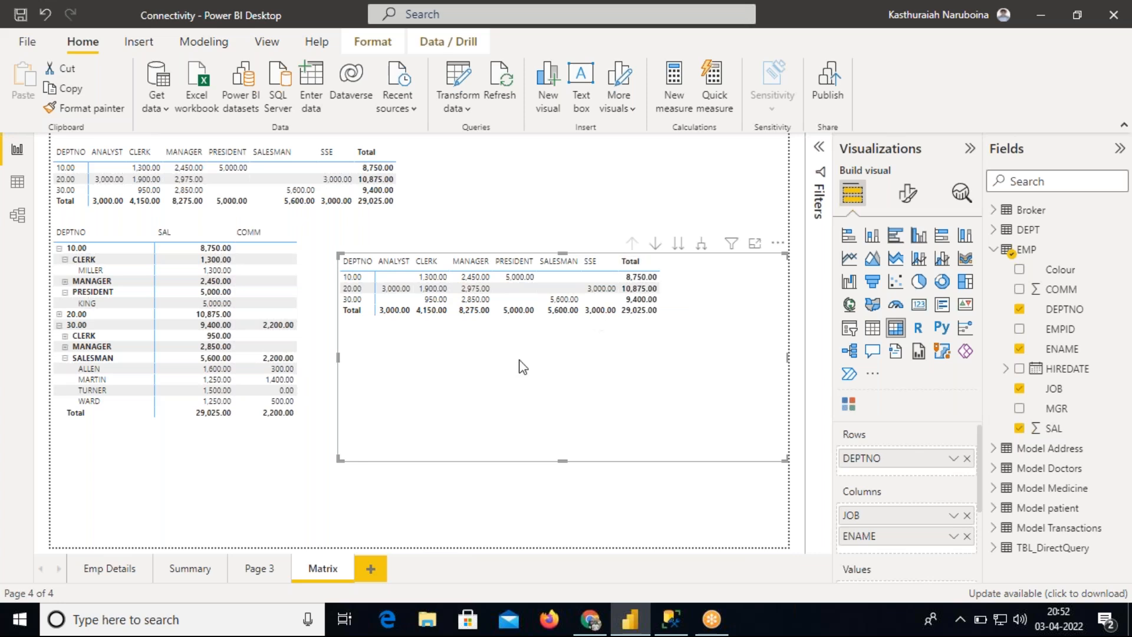
{"action": "left_click", "coordinate": [304, 333]}
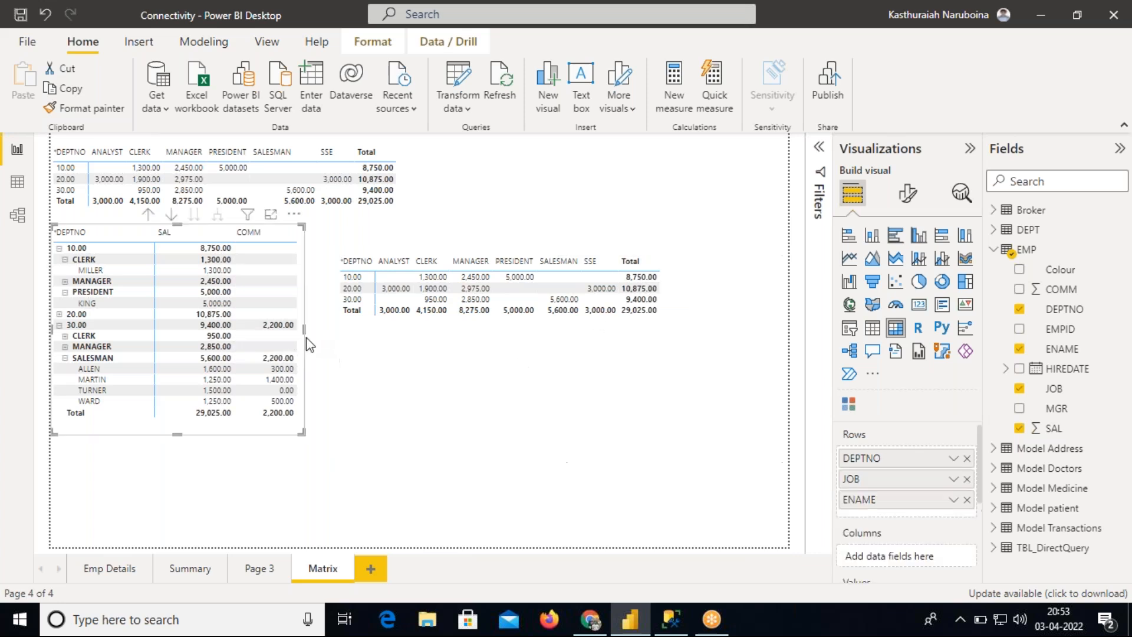
{"action": "left_click", "coordinate": [449, 430]}
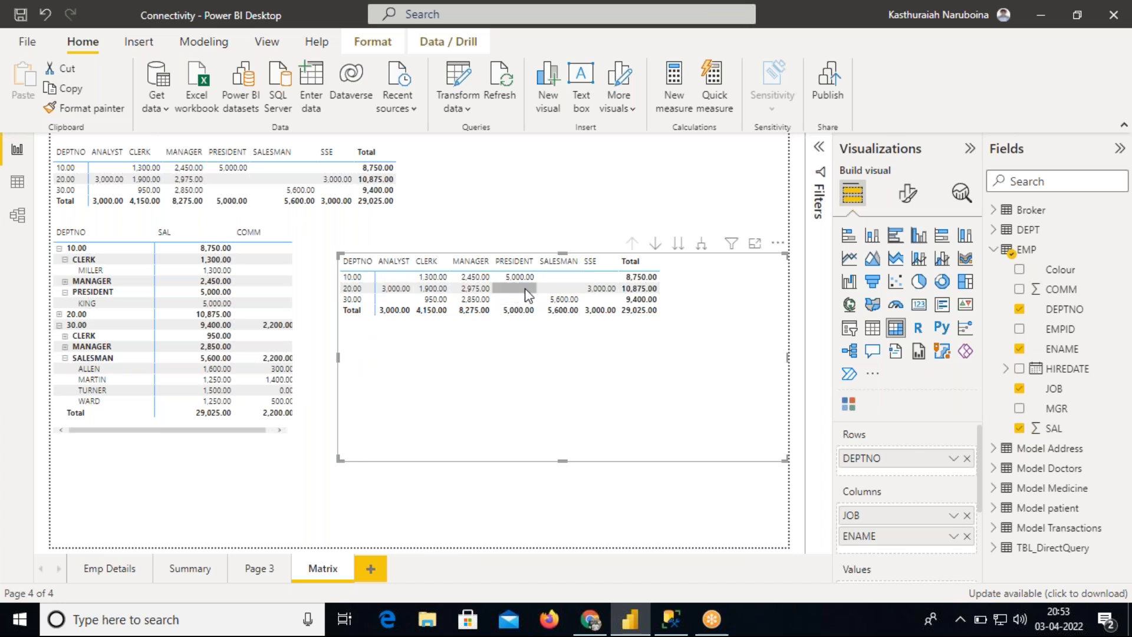
Shift the matrix slightly left and expand its columns one level so employee names nest under each job
{"action": "left_click", "coordinate": [678, 245]}
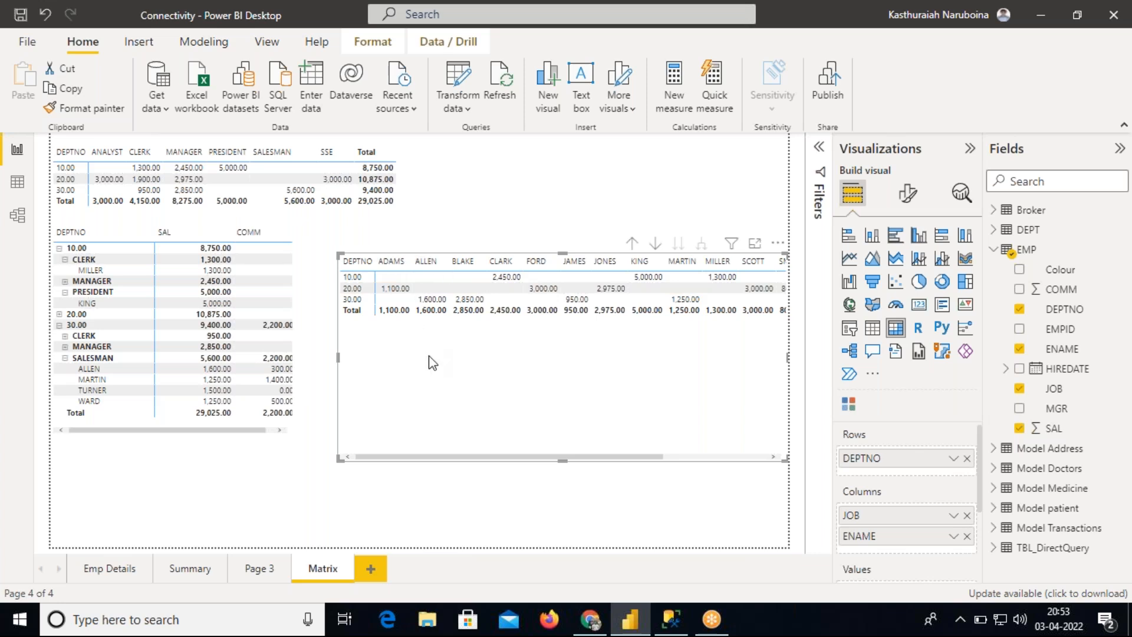
{"action": "left_click_drag", "start_coordinate": [409, 359], "coordinate": [383, 358]}
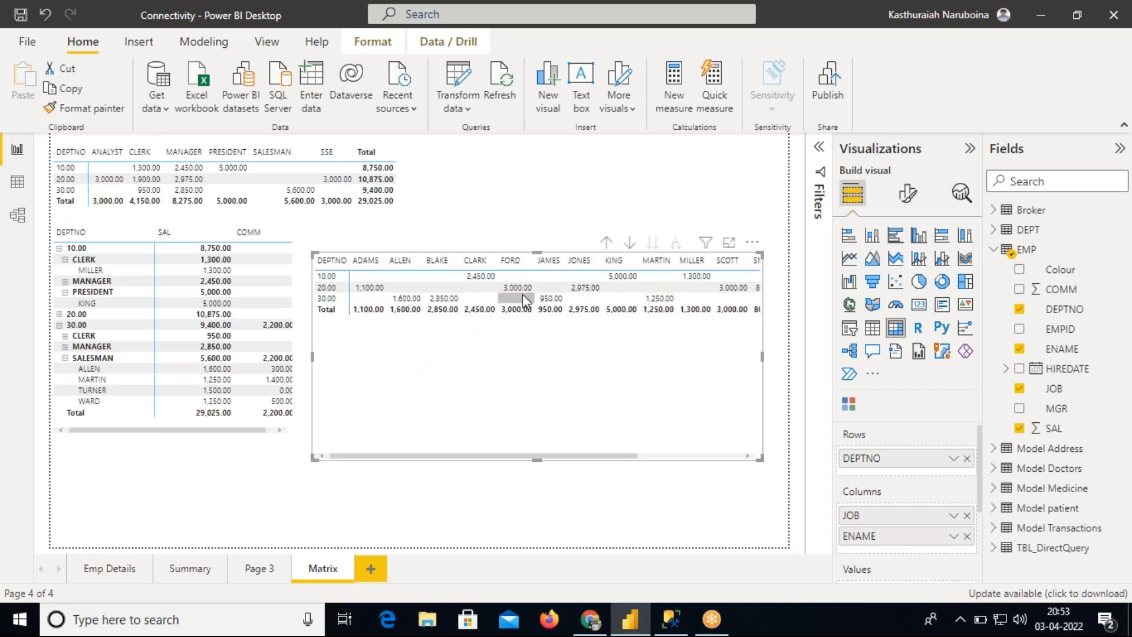
{"action": "left_click", "coordinate": [606, 242]}
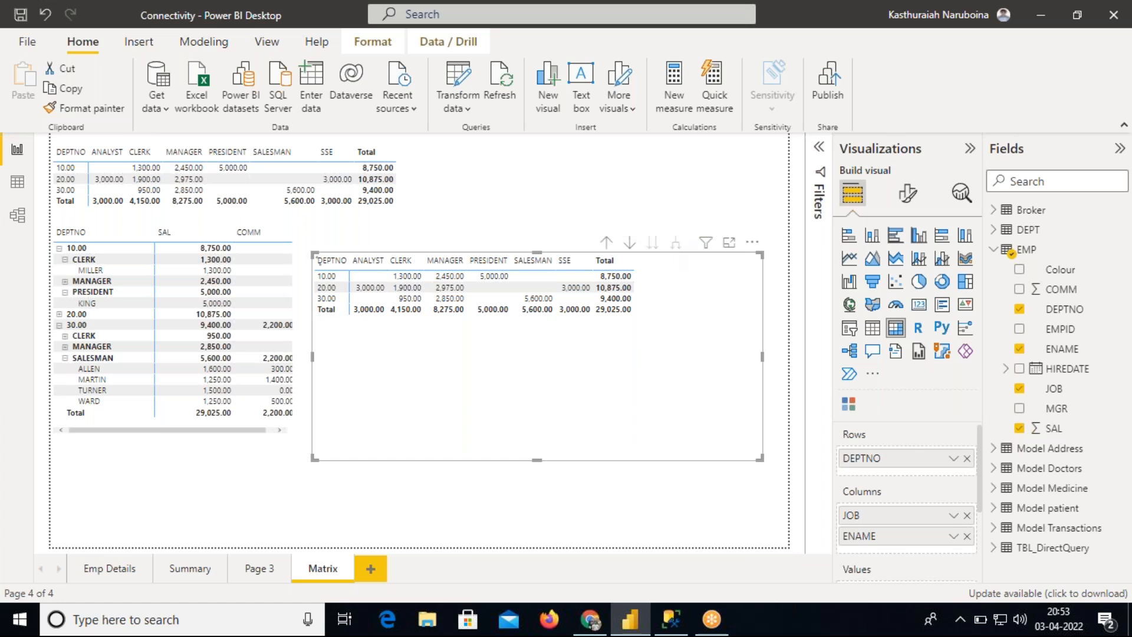
{"action": "left_click", "coordinate": [676, 242]}
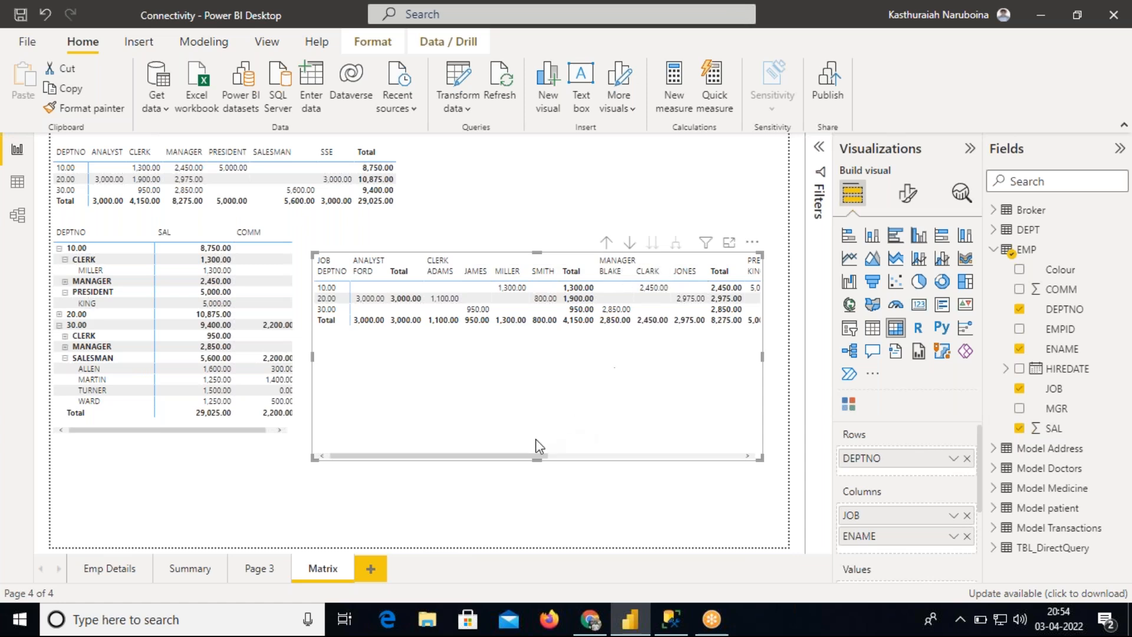
Try adding Colour as an extra column field of the new matrix, then remove it again
{"action": "left_click_drag", "start_coordinate": [523, 459], "coordinate": [564, 458]}
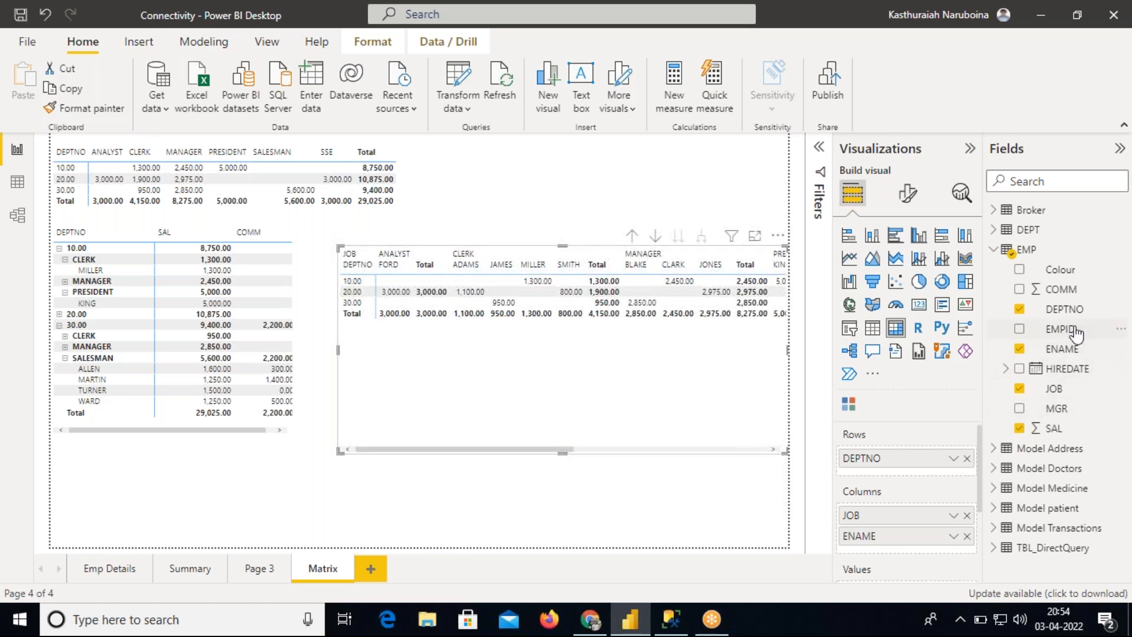
{"action": "left_click_drag", "start_coordinate": [1061, 271], "coordinate": [926, 549]}
{"action": "left_click_drag", "start_coordinate": [487, 448], "coordinate": [465, 448]}
{"action": "left_click_drag", "start_coordinate": [771, 352], "coordinate": [789, 354]}
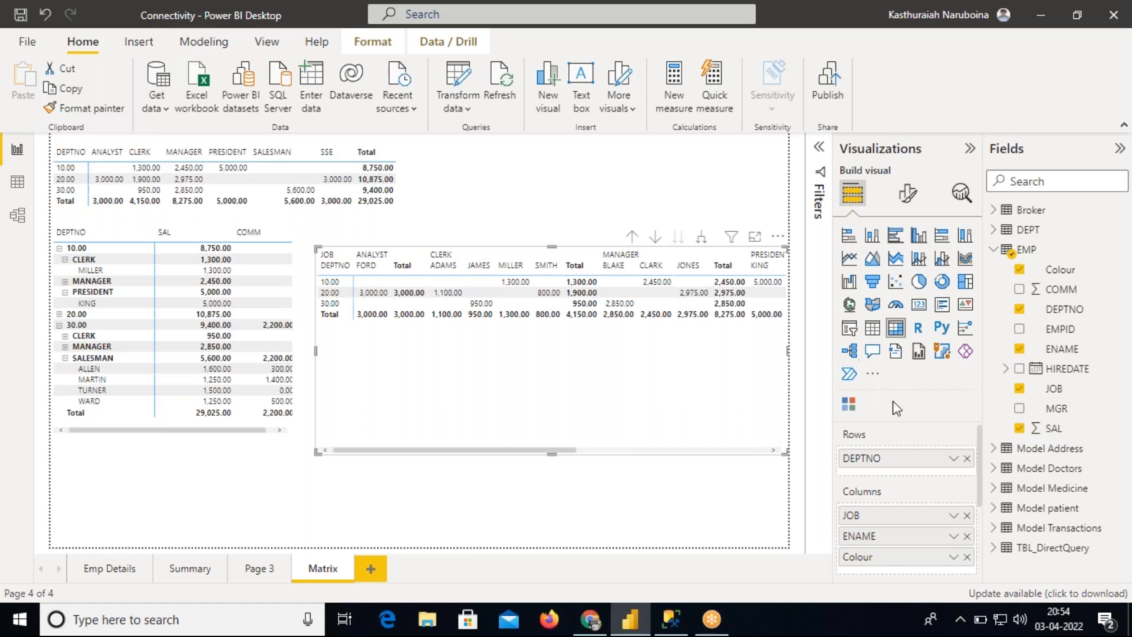
{"action": "left_click_drag", "start_coordinate": [955, 556], "coordinate": [605, 422]}
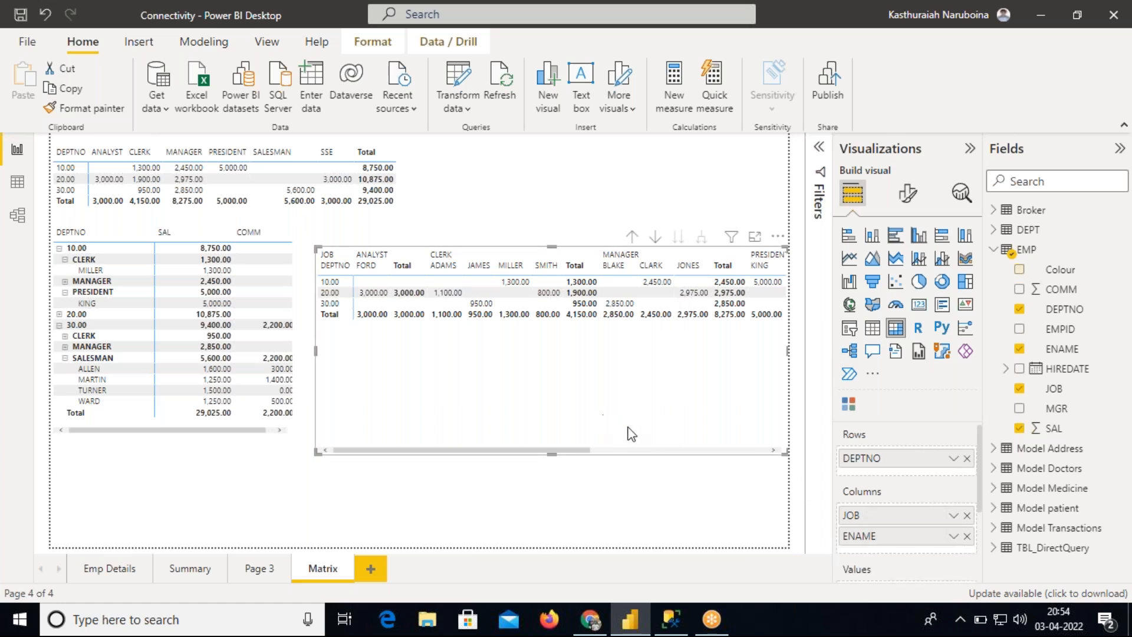
Shrink the new matrix's height to fit its rows and scroll it to view the remaining job columns
{"action": "left_click_drag", "start_coordinate": [783, 448], "coordinate": [781, 343]}
{"action": "left_click", "coordinate": [725, 335]}
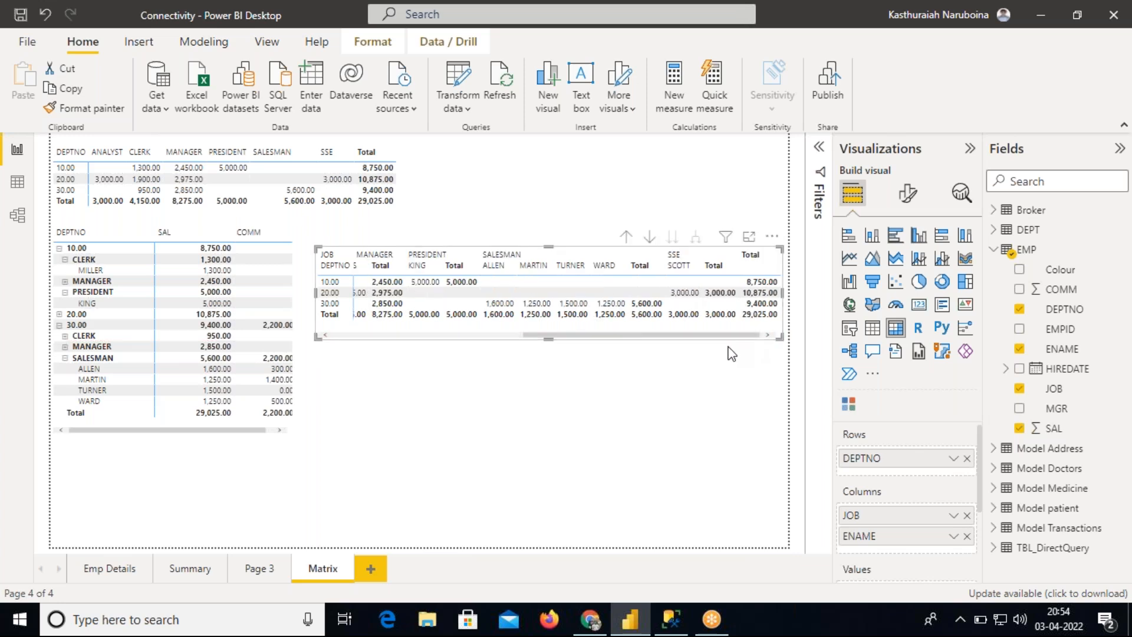
Rearrange the page by moving the new matrix to the bottom and the DEPTNO-by-JOB matrix to the right middle
{"action": "left_click_drag", "start_coordinate": [702, 334], "coordinate": [458, 550]}
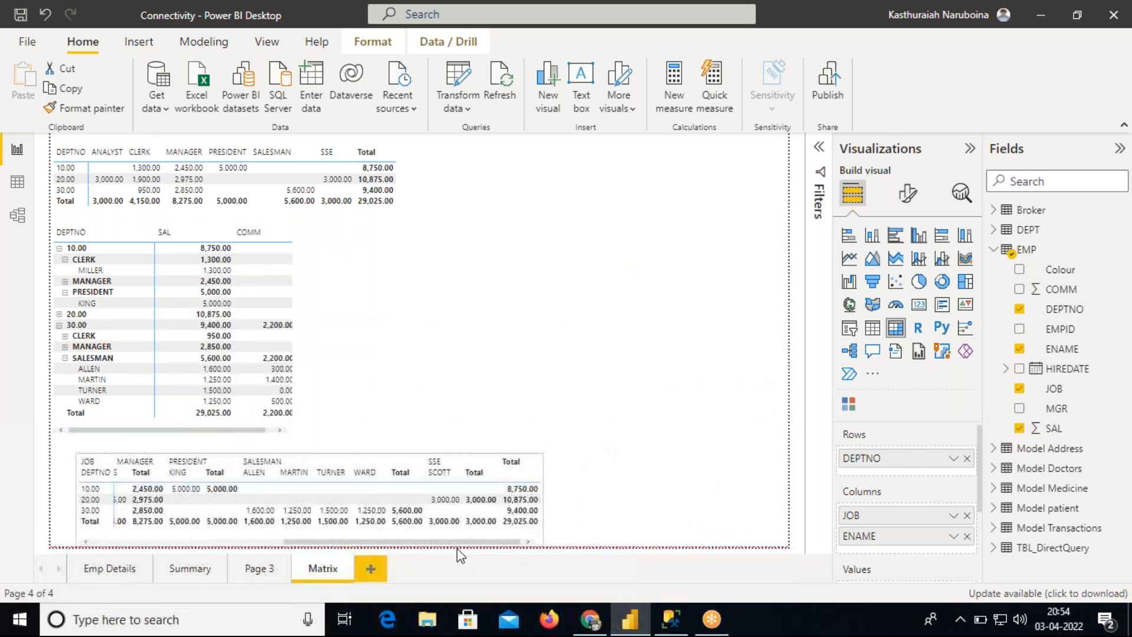
{"action": "left_click", "coordinate": [543, 357]}
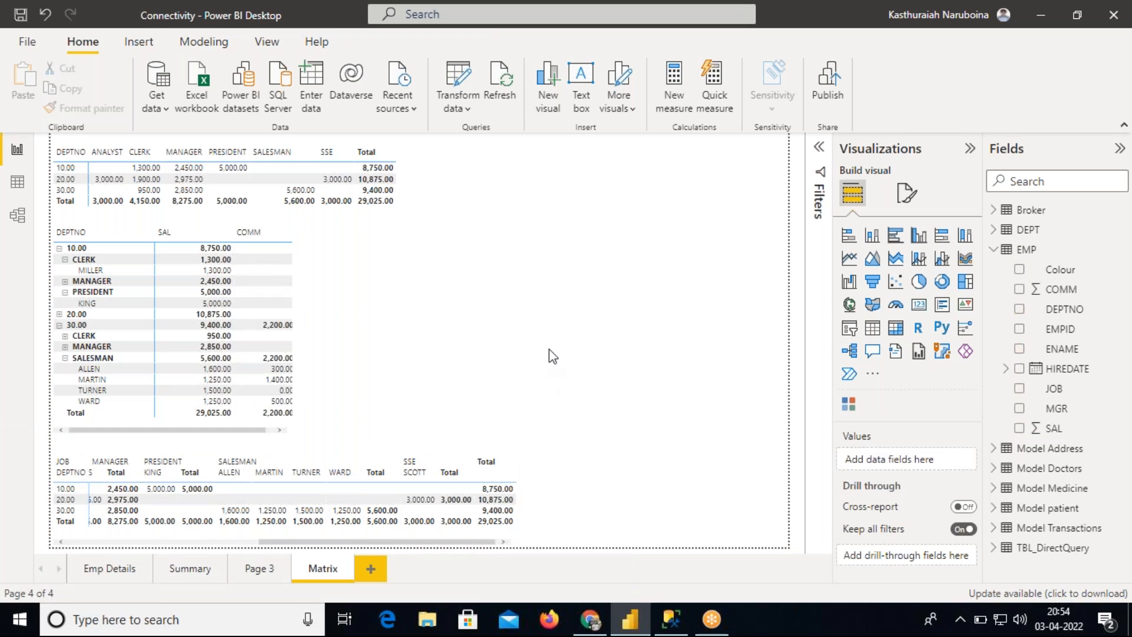
{"action": "left_click_drag", "start_coordinate": [413, 186], "coordinate": [787, 413]}
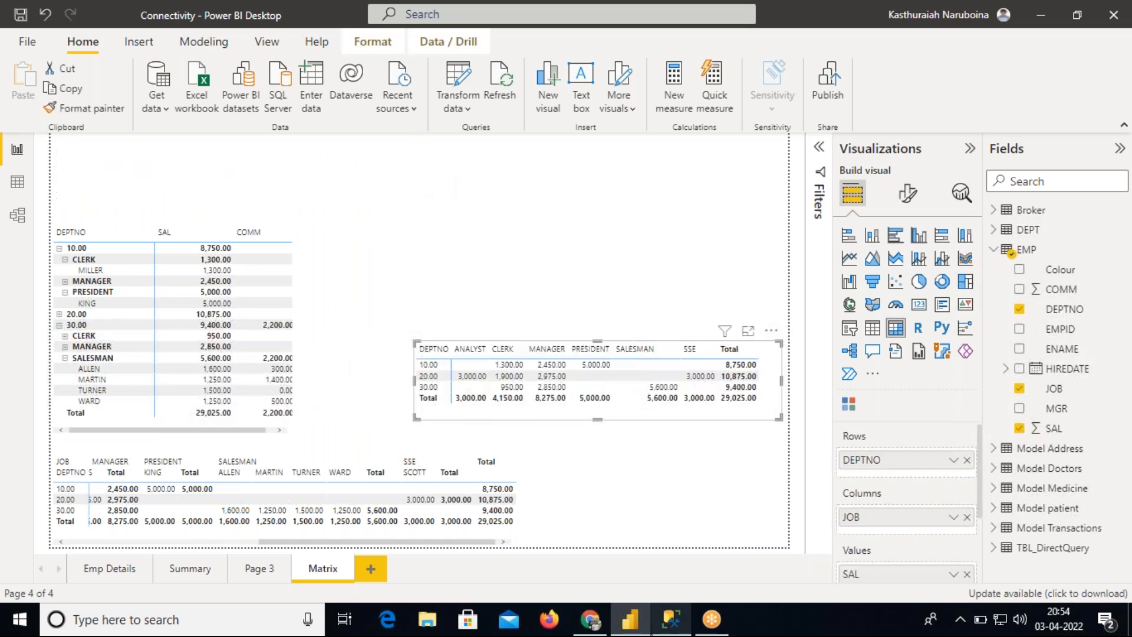
Switch to SQL Server Management Studio, hide the results pane, and copy the "-- Sorting options" heading below the topic list
{"action": "left_click", "coordinate": [671, 619]}
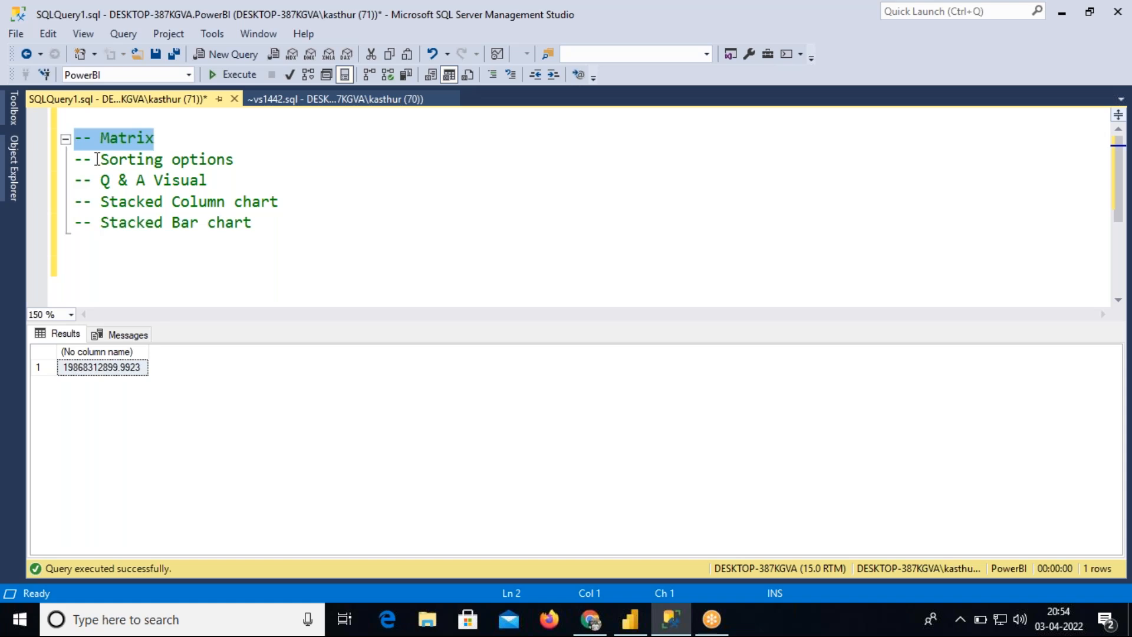
{"action": "left_click_drag", "start_coordinate": [74, 159], "coordinate": [248, 157]}
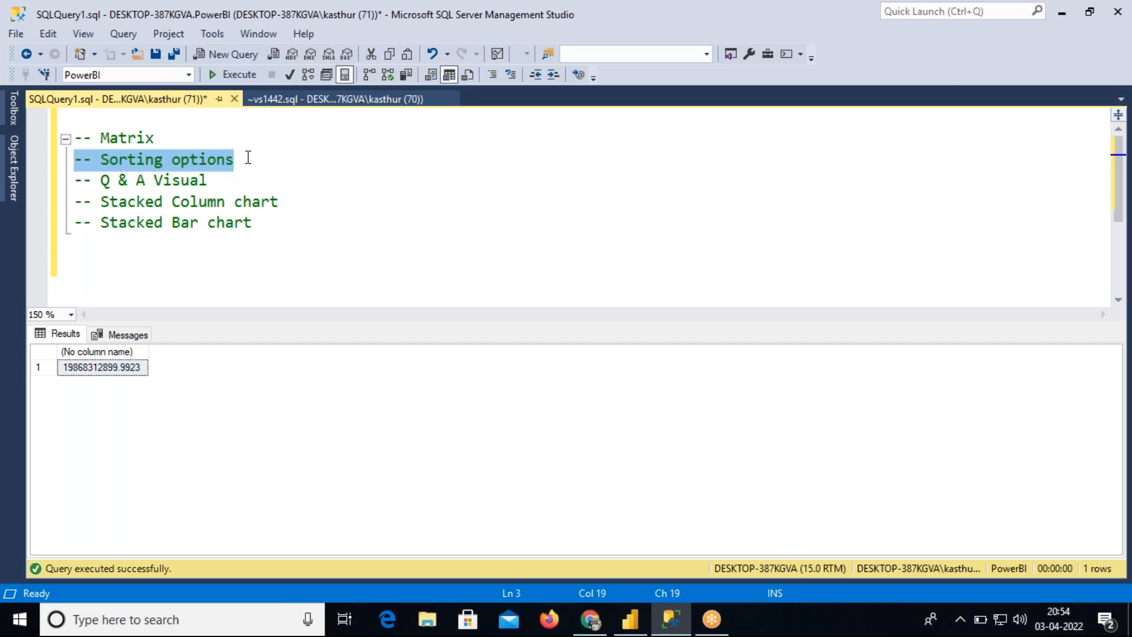
{"action": "key", "text": "ctrl+r"}
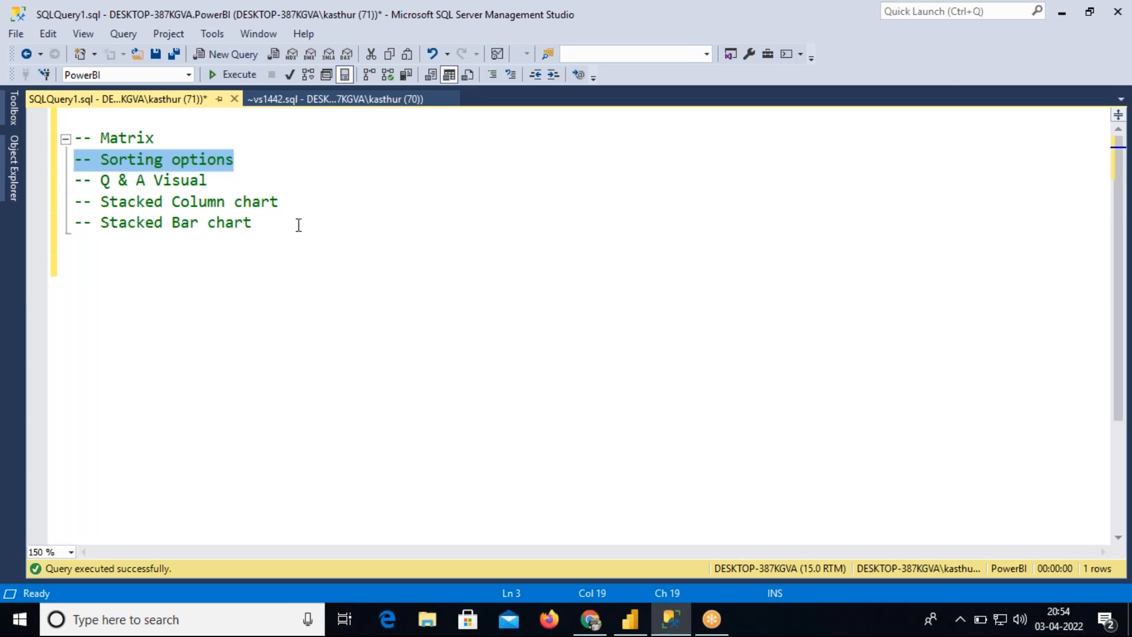
{"action": "left_click_drag", "start_coordinate": [263, 159], "coordinate": [74, 159]}
{"action": "key", "text": "ctrl+c"}
{"action": "left_click", "coordinate": [279, 232]}
{"action": "key", "text": "Return"}
{"action": "key", "text": "Return"}
{"action": "key", "text": "Return"}
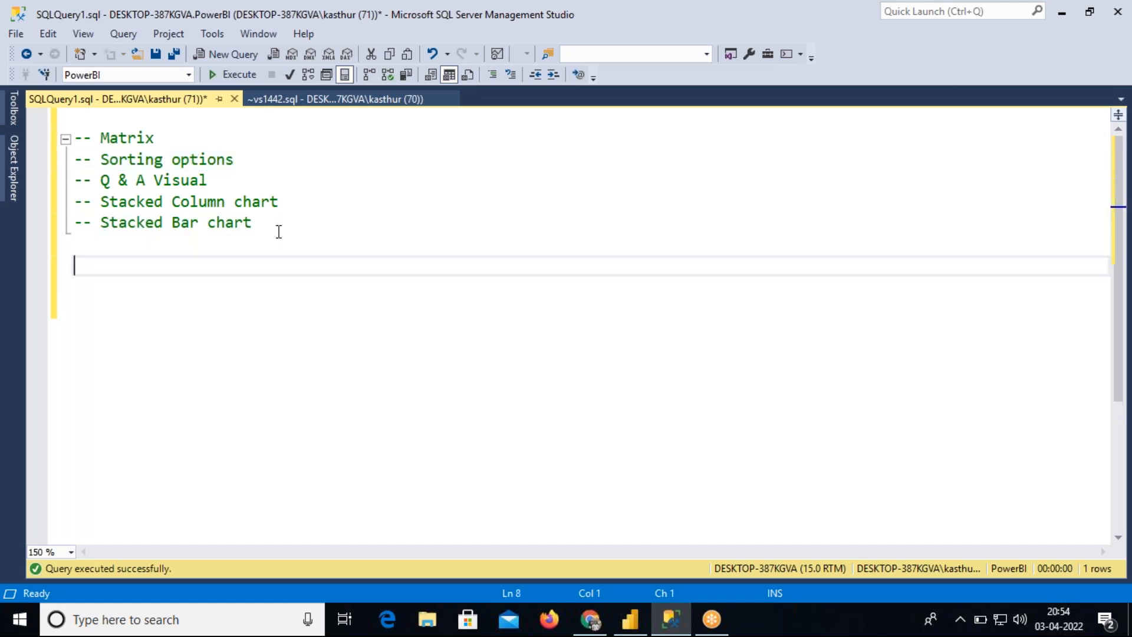
{"action": "key", "text": "ctrl+v"}
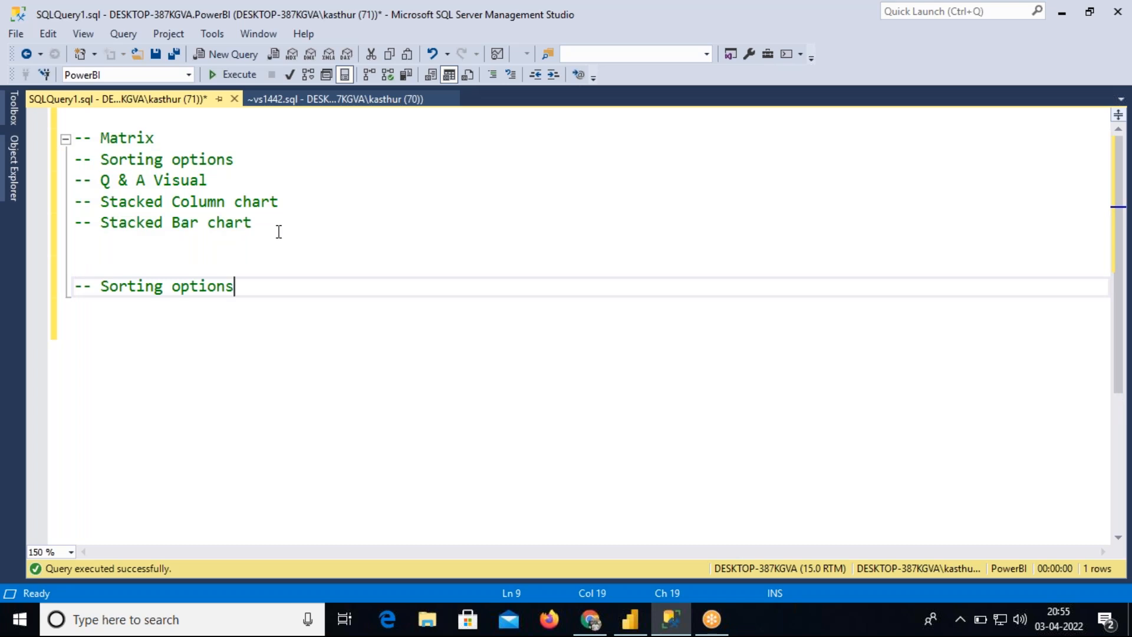
{"action": "key", "text": "Return"}
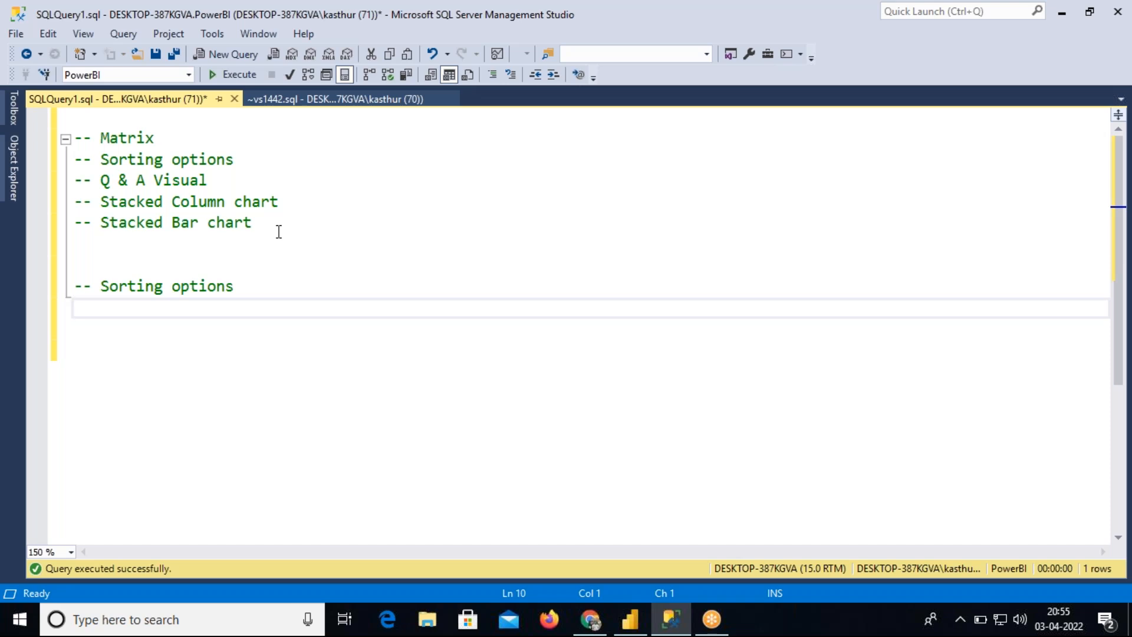
Add comment lines "-- Normal Sort", "-- Interactive Sort", "-- Group Sort" and "-- Custom Sort" beneath the heading
{"action": "key", "text": "Return"}
{"action": "key", "text": "Return"}
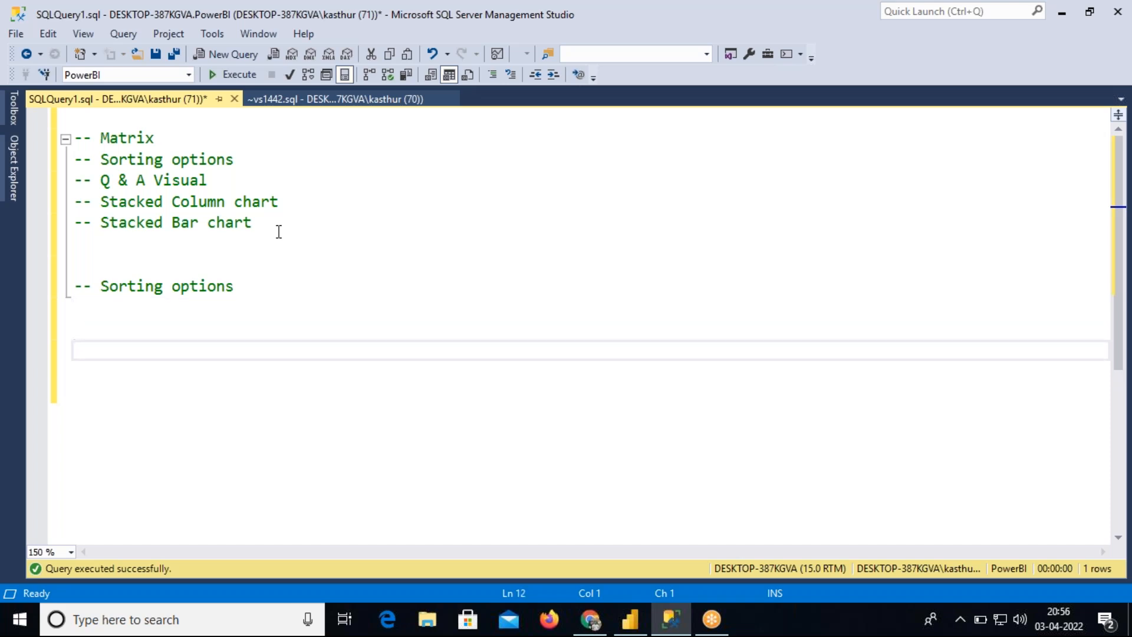
{"action": "type", "text": "--"}
{"action": "type", "text": "Normat"}
{"action": "key", "text": "BackSpace"}
{"action": "type", "text": "l Sort"}
{"action": "key", "text": "Return"}
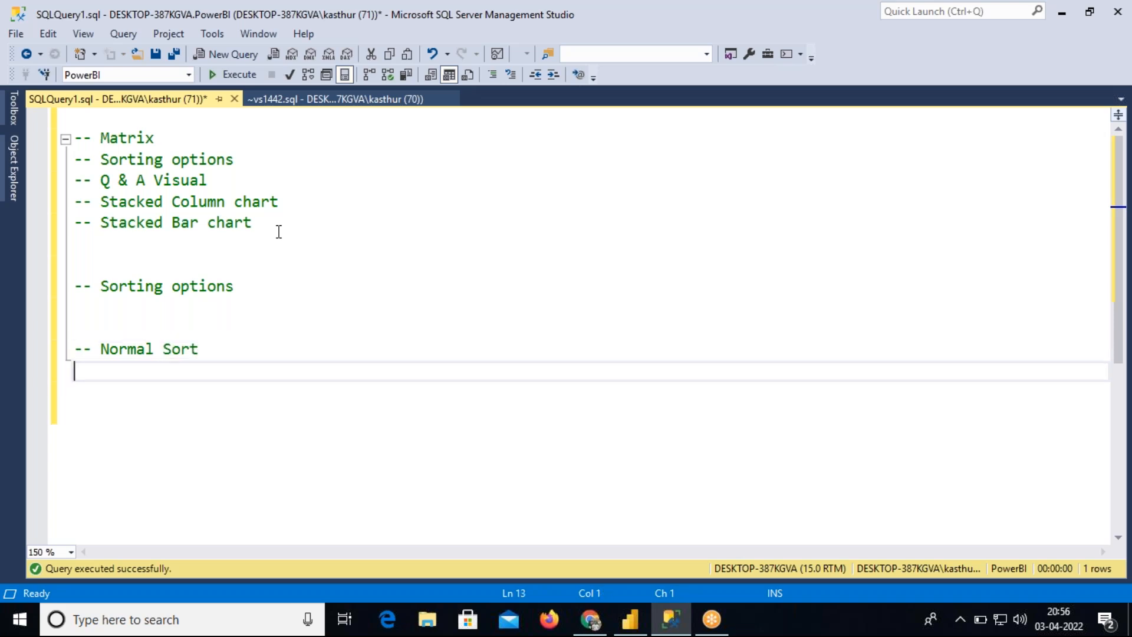
{"action": "type", "text": "-- Intera"}
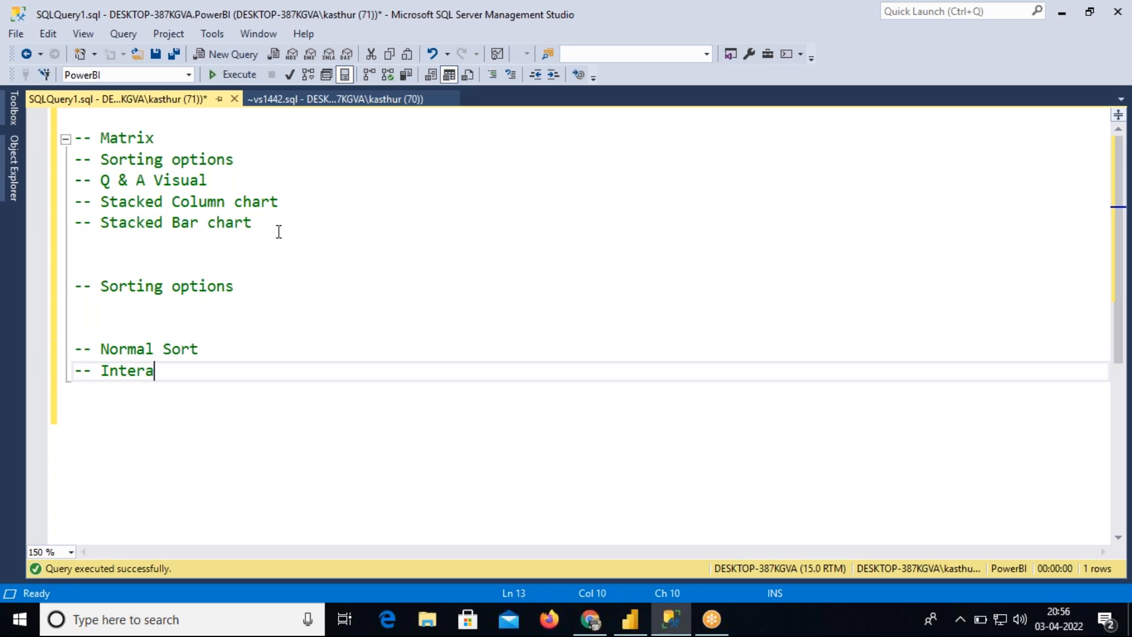
{"action": "type", "text": "ctive Sort"}
{"action": "key", "text": "Return"}
{"action": "type", "text": "-- Group "}
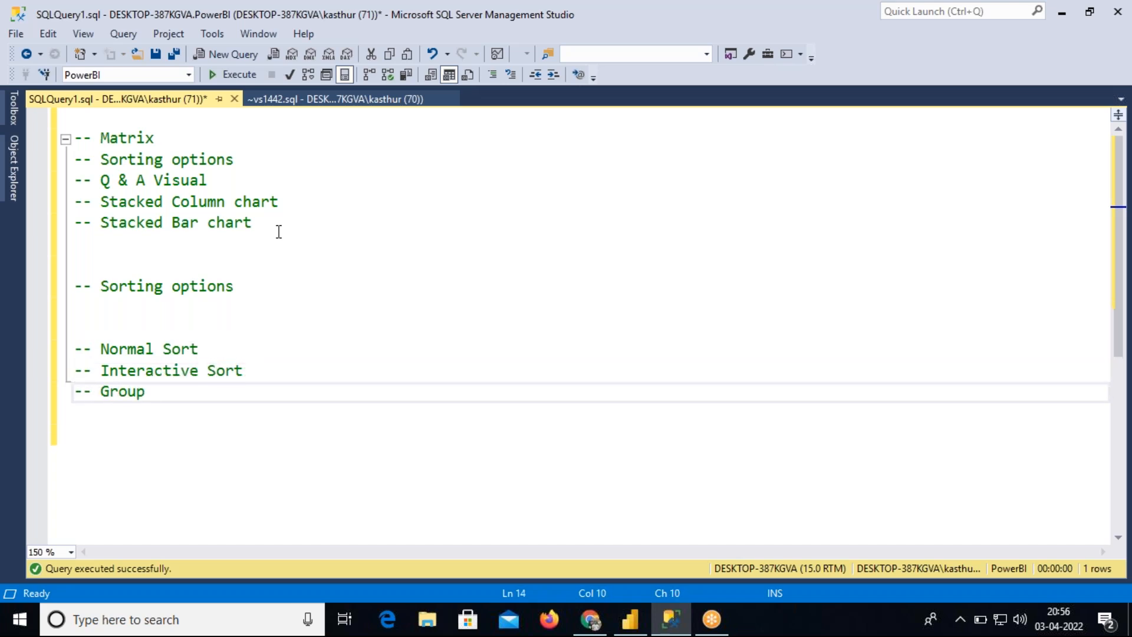
{"action": "type", "text": "Sort"}
{"action": "key", "text": "Return"}
{"action": "type", "text": "-- "}
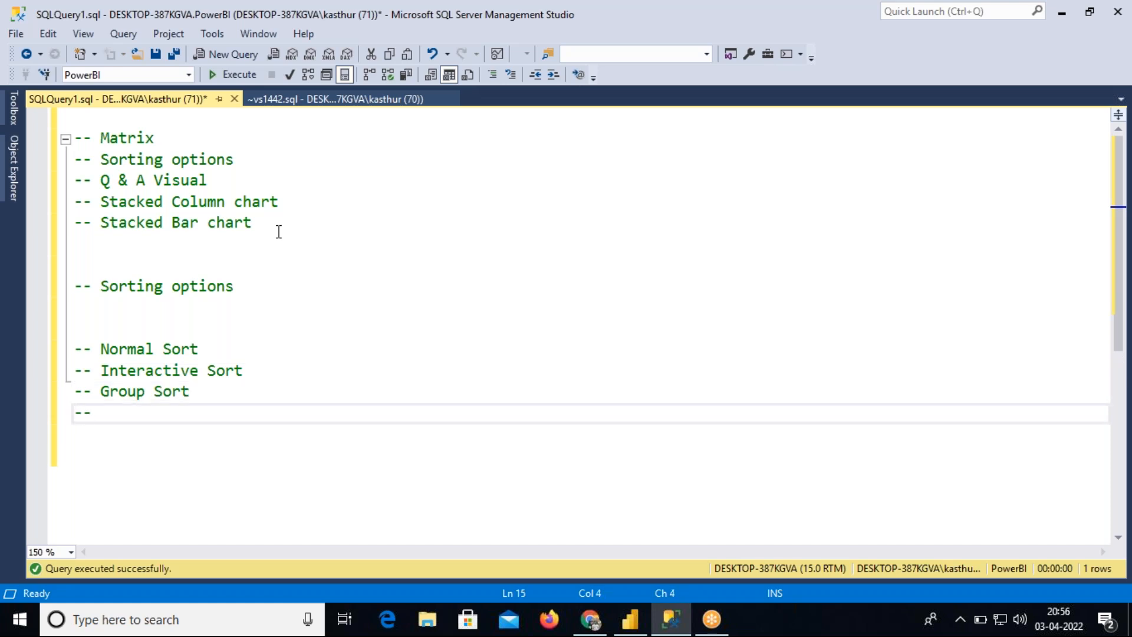
{"action": "type", "text": "Custom Sort"}
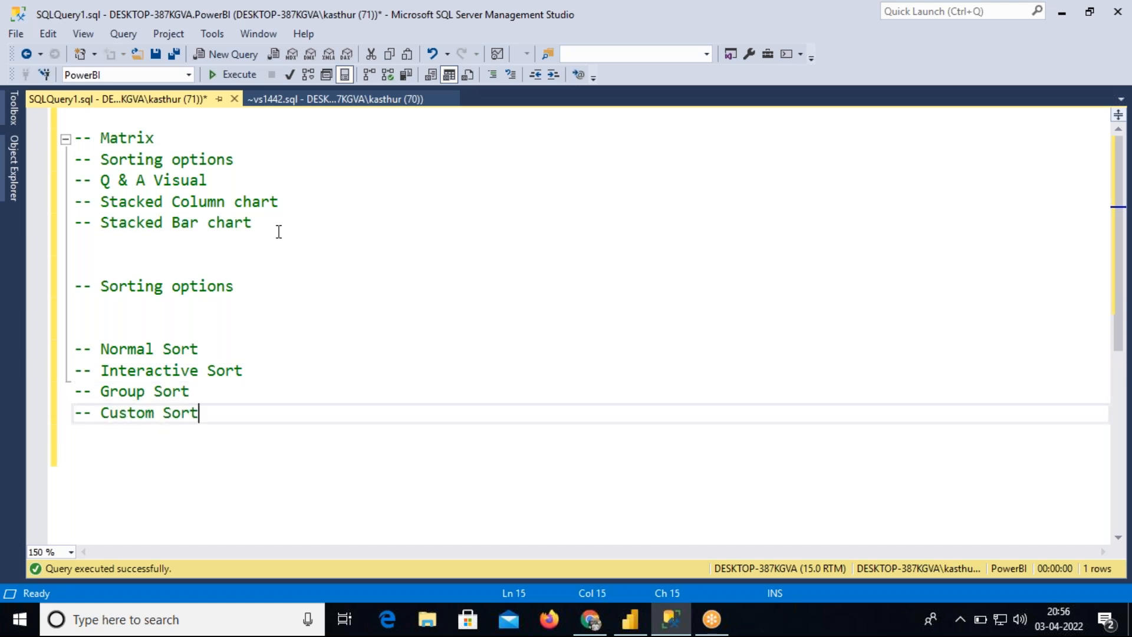
{"action": "key", "text": "Return"}
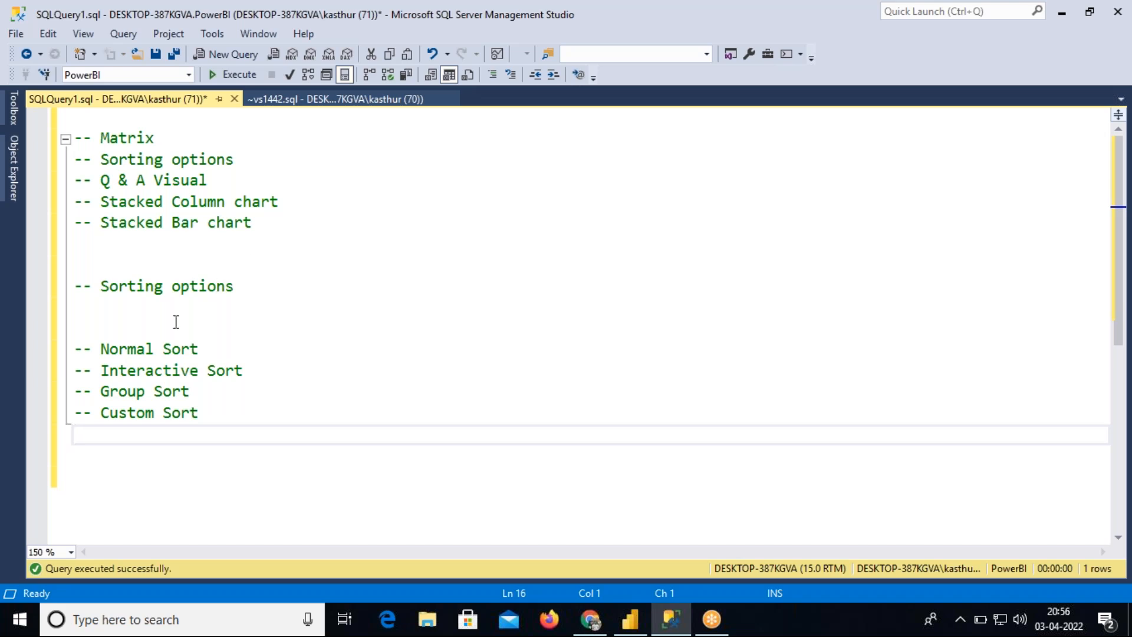
Insert "-- Normal Sort" and "-- Custom sort" comment lines directly under the Sorting options heading
{"action": "left_click", "coordinate": [202, 413]}
{"action": "left_click_drag", "start_coordinate": [202, 413], "coordinate": [73, 349]}
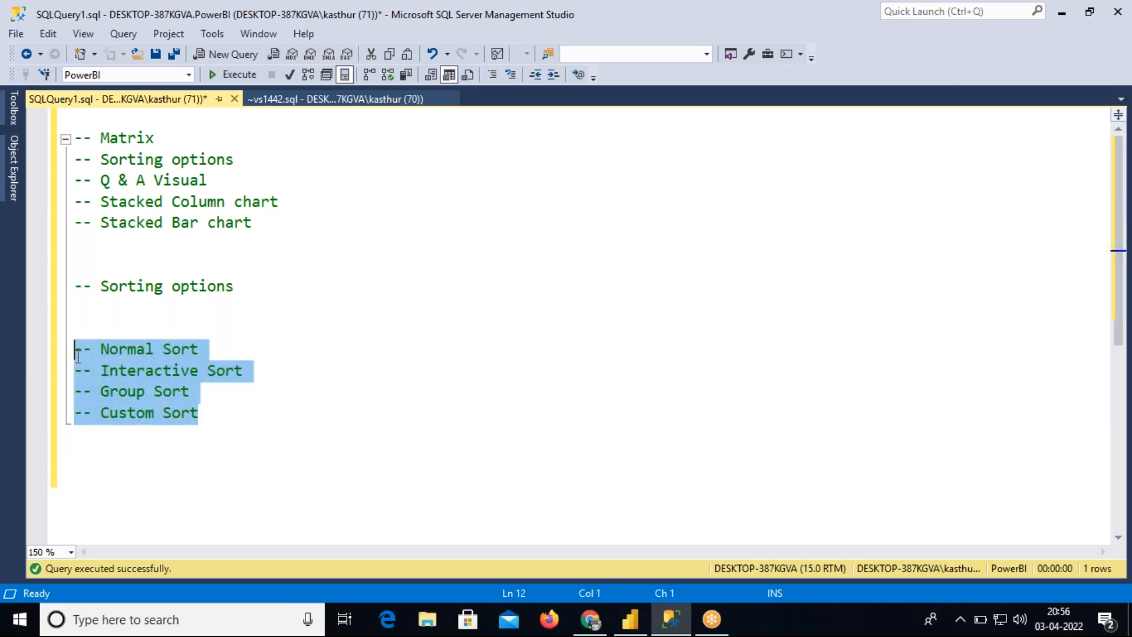
{"action": "left_click", "coordinate": [85, 303]}
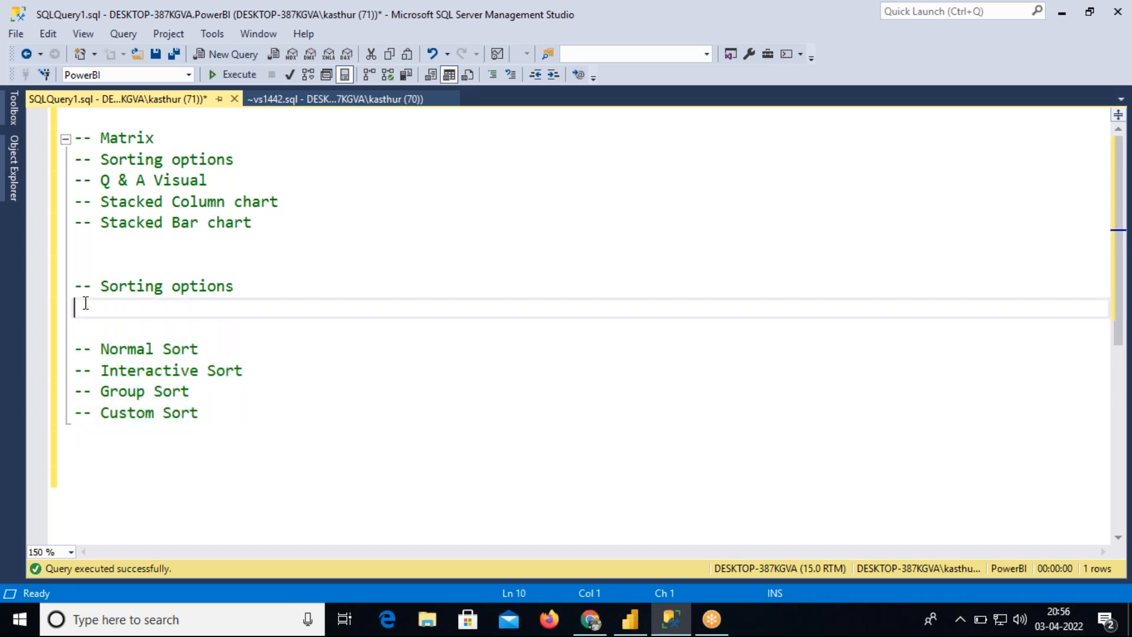
{"action": "type", "text": "-- normal"}
{"action": "key", "text": "BackSpace"}
{"action": "key", "text": "BackSpace"}
{"action": "key", "text": "BackSpace"}
{"action": "key", "text": "BackSpace"}
{"action": "key", "text": "BackSpace"}
{"action": "key", "text": "BackSpace"}
{"action": "key", "text": "BackSpace"}
{"action": "type", "text": "Normal Sort"}
{"action": "key", "text": "Return"}
{"action": "type", "text": "-- "}
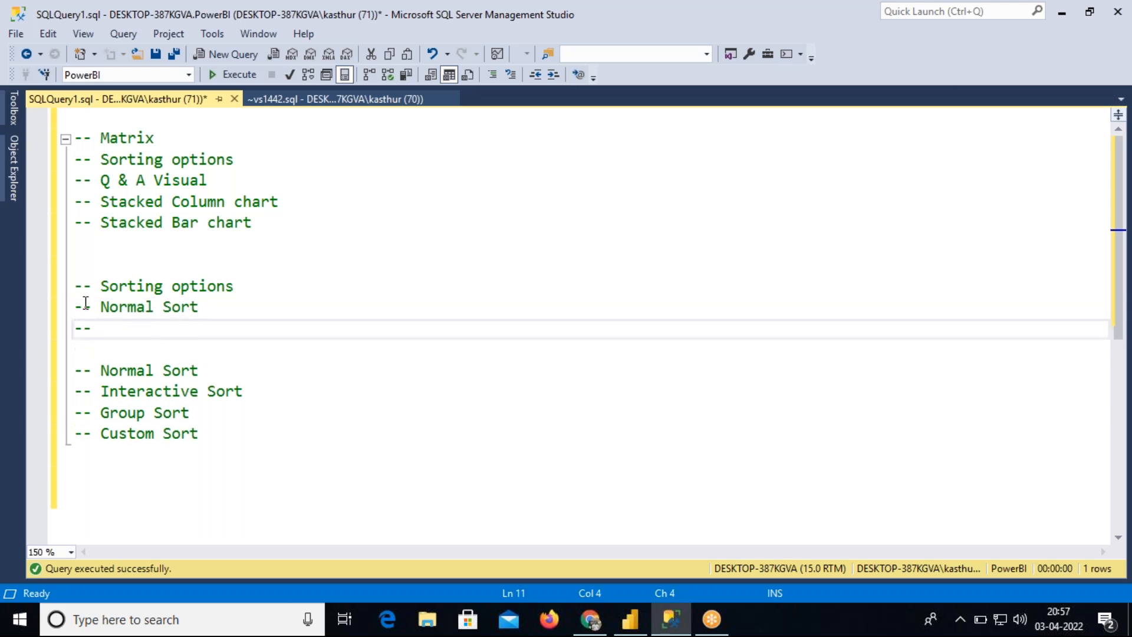
{"action": "type", "text": "Custom sort"}
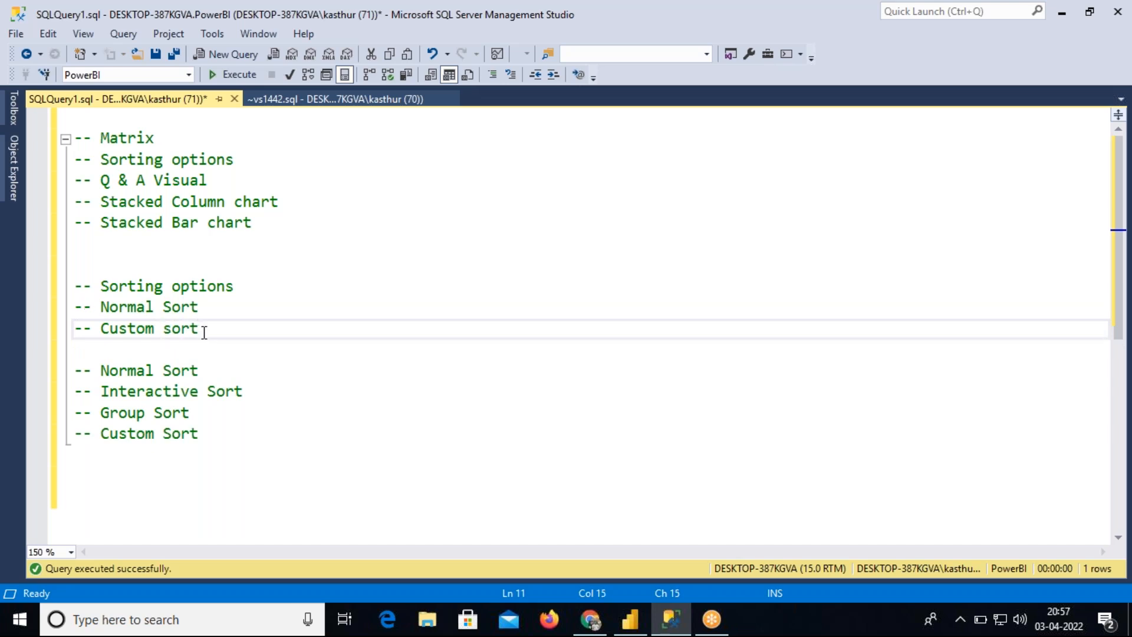
Delete the four-line list of sort types below the new lines
{"action": "left_click_drag", "start_coordinate": [201, 329], "coordinate": [74, 310]}
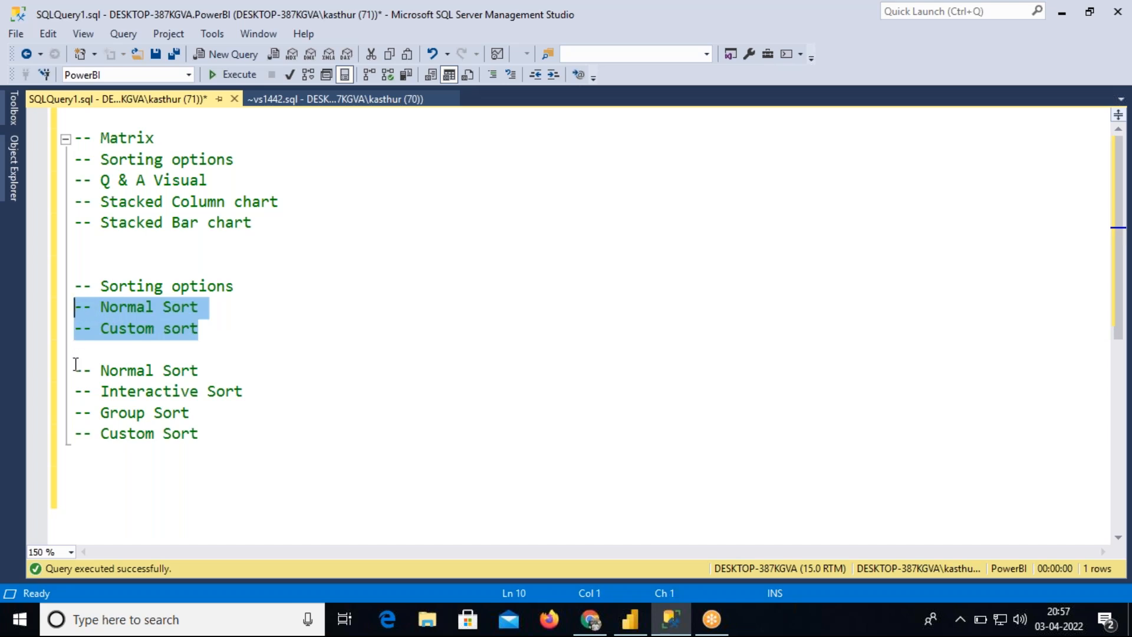
{"action": "left_click_drag", "start_coordinate": [75, 370], "coordinate": [208, 432]}
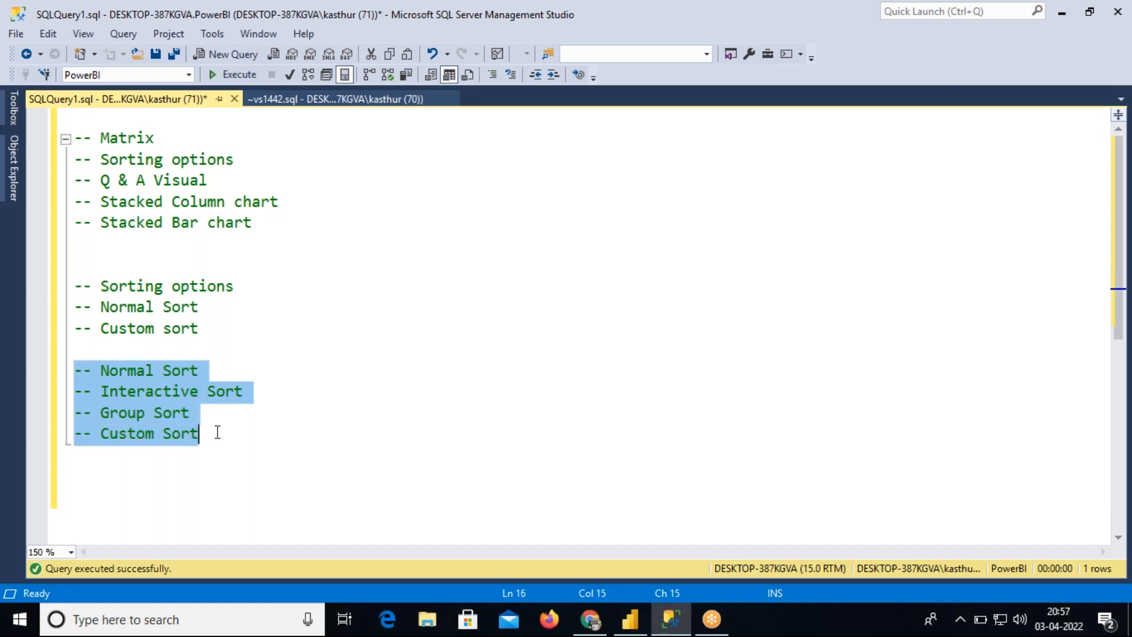
{"action": "key", "text": "Delete"}
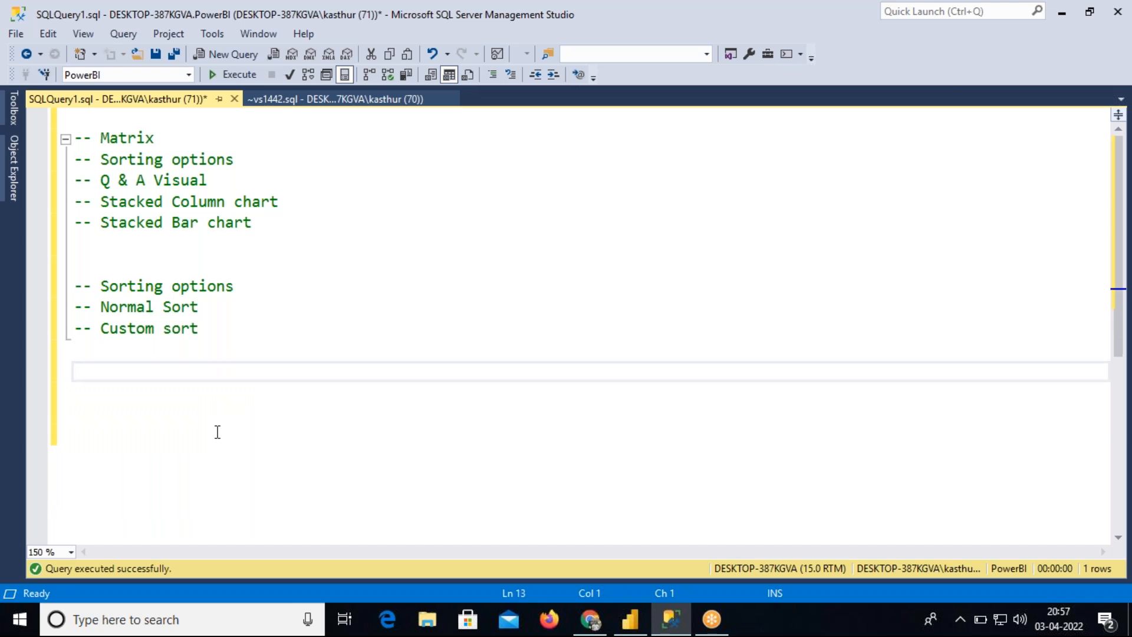
Switch back to Power BI and add a new report page after the Matrix page
{"action": "left_click_drag", "start_coordinate": [81, 306], "coordinate": [203, 307]}
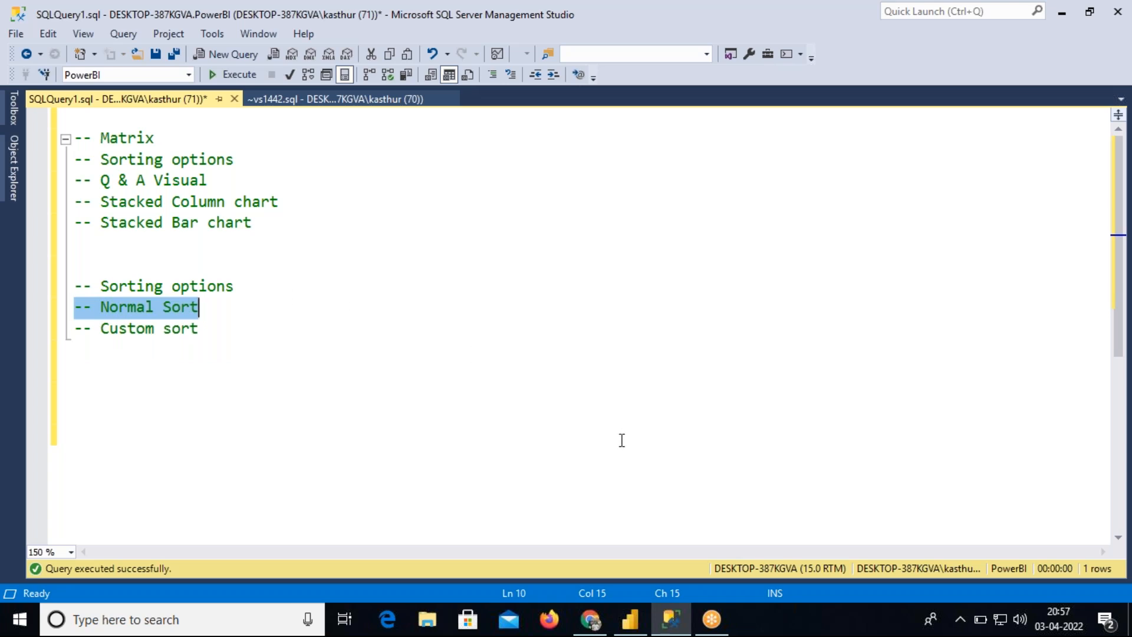
{"action": "left_click", "coordinate": [633, 622]}
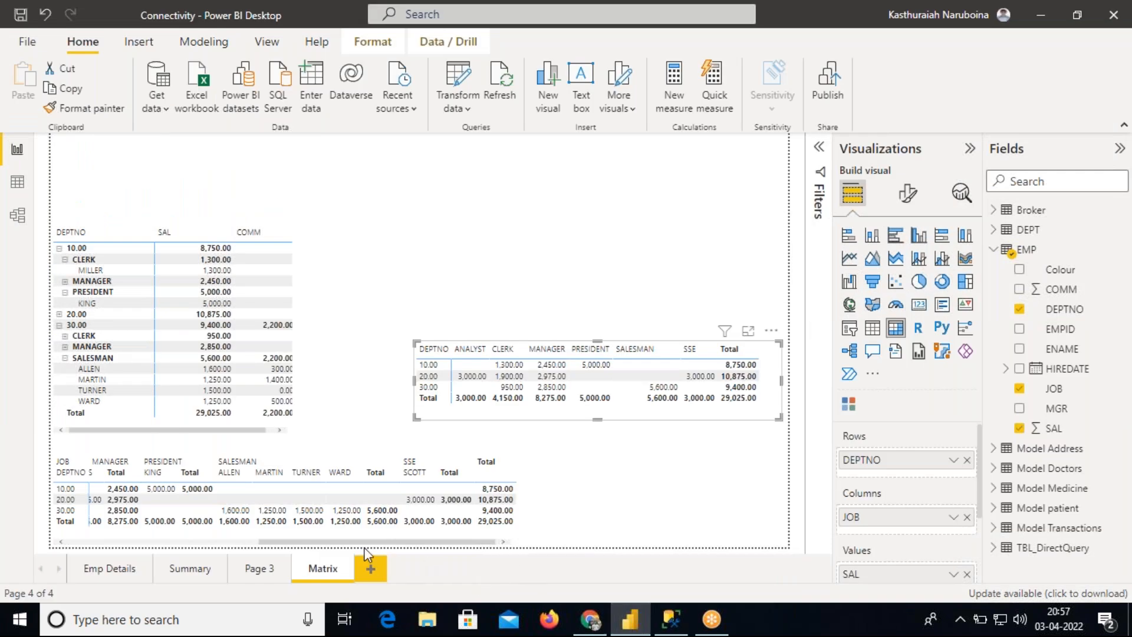
{"action": "left_click", "coordinate": [112, 569]}
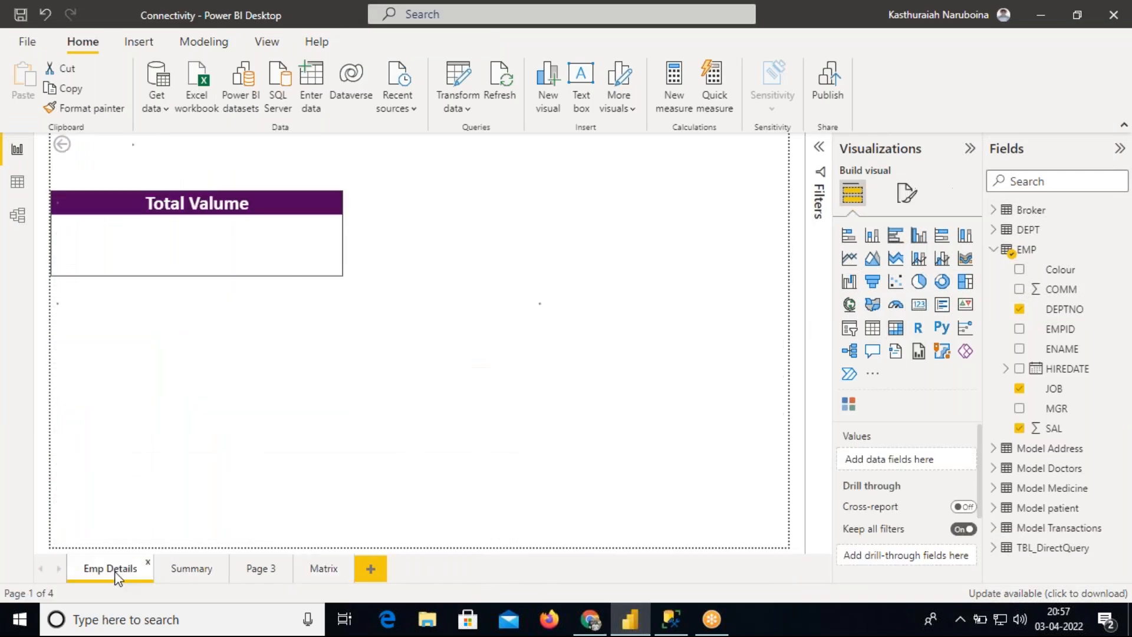
{"action": "left_click", "coordinate": [323, 568]}
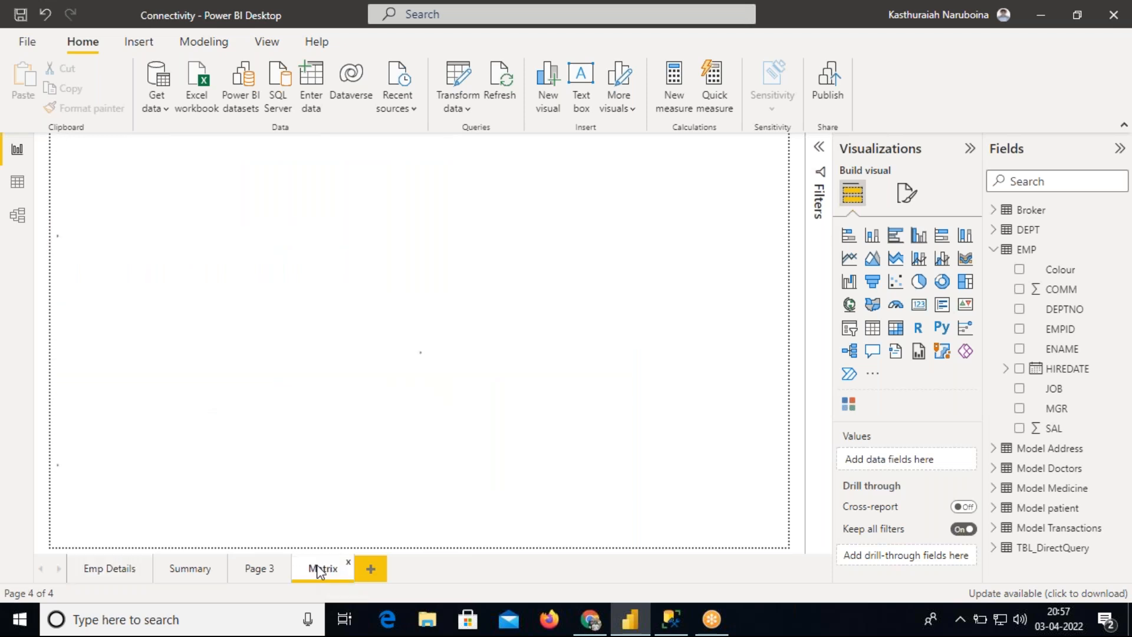
{"action": "left_click", "coordinate": [366, 567]}
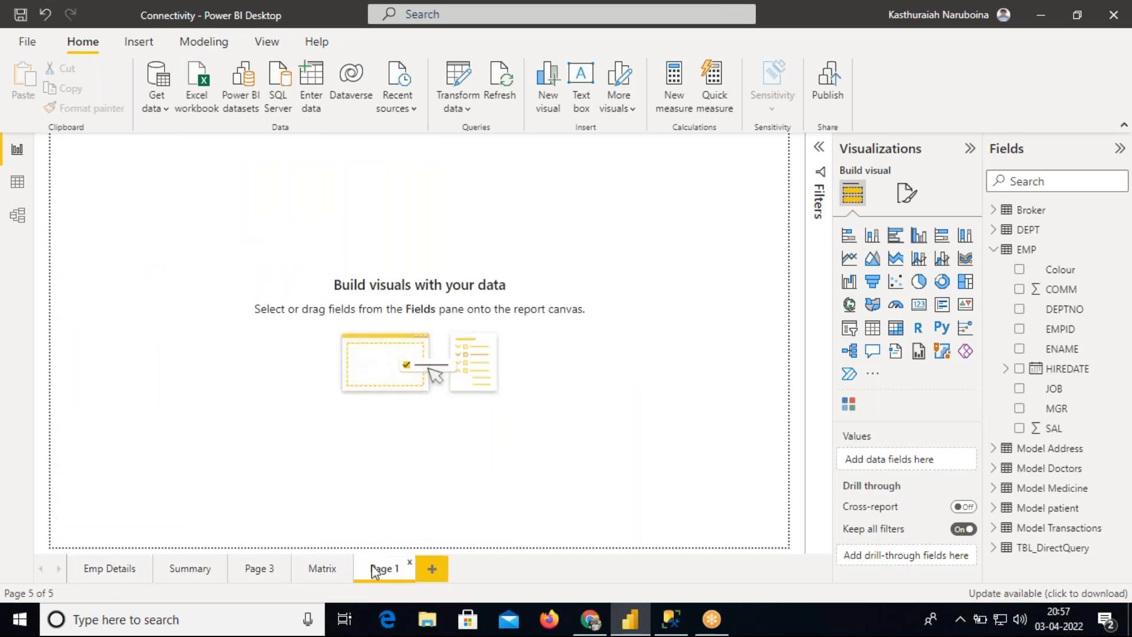
Insert a table visual and enlarge it in the centre of the page
{"action": "left_click", "coordinate": [873, 328]}
{"action": "left_click_drag", "start_coordinate": [160, 217], "coordinate": [397, 320]}
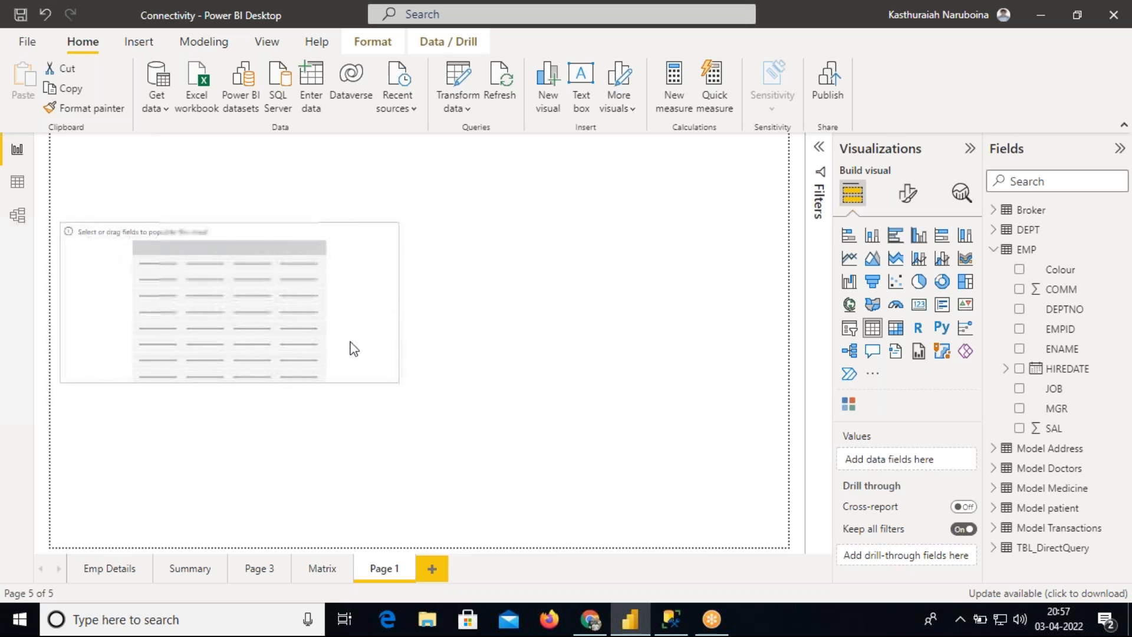
{"action": "left_click_drag", "start_coordinate": [230, 382], "coordinate": [234, 449]}
{"action": "left_click_drag", "start_coordinate": [266, 374], "coordinate": [420, 359]}
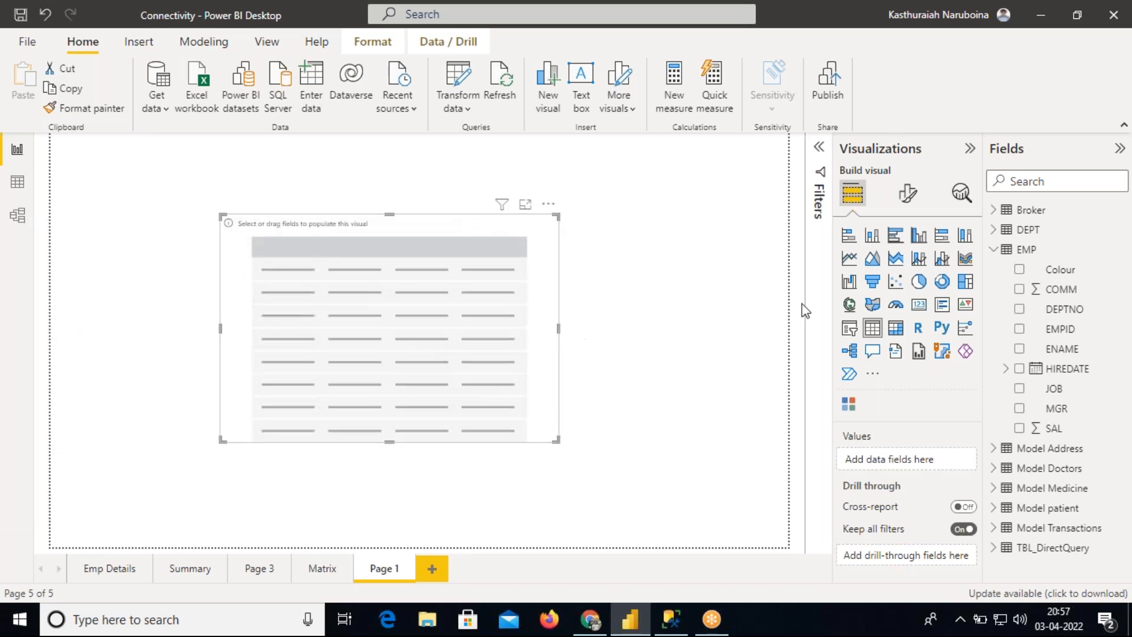
Add the DEPT table's DEPTNO, DNAME and LOC fields to the table's values
{"action": "left_click", "coordinate": [999, 251]}
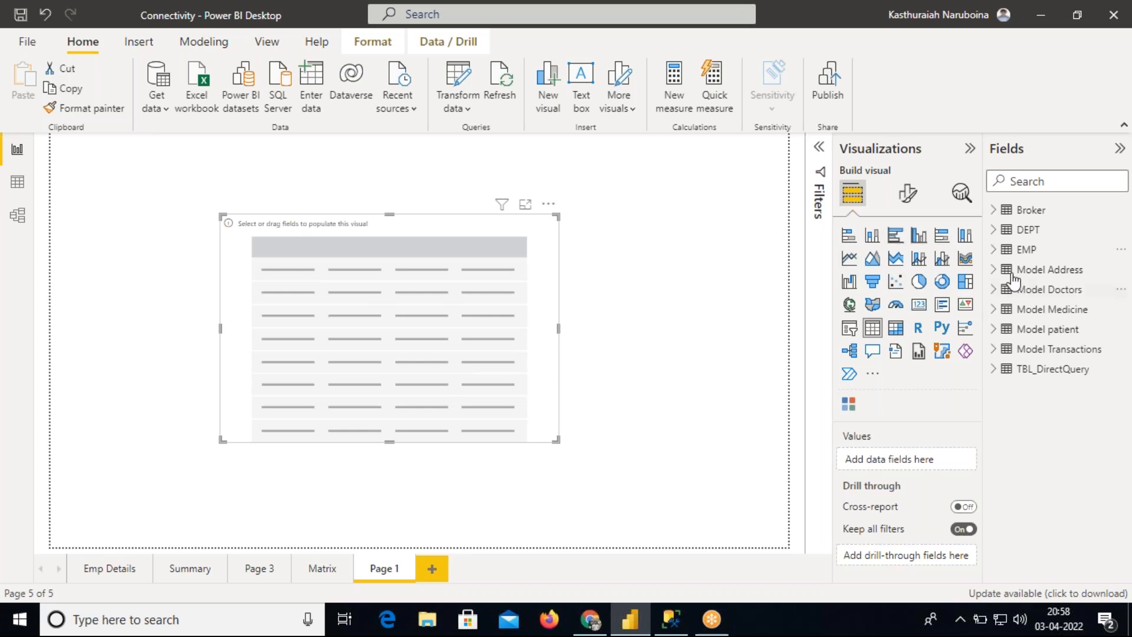
{"action": "left_click", "coordinate": [1001, 239]}
{"action": "left_click_drag", "start_coordinate": [1053, 249], "coordinate": [945, 460]}
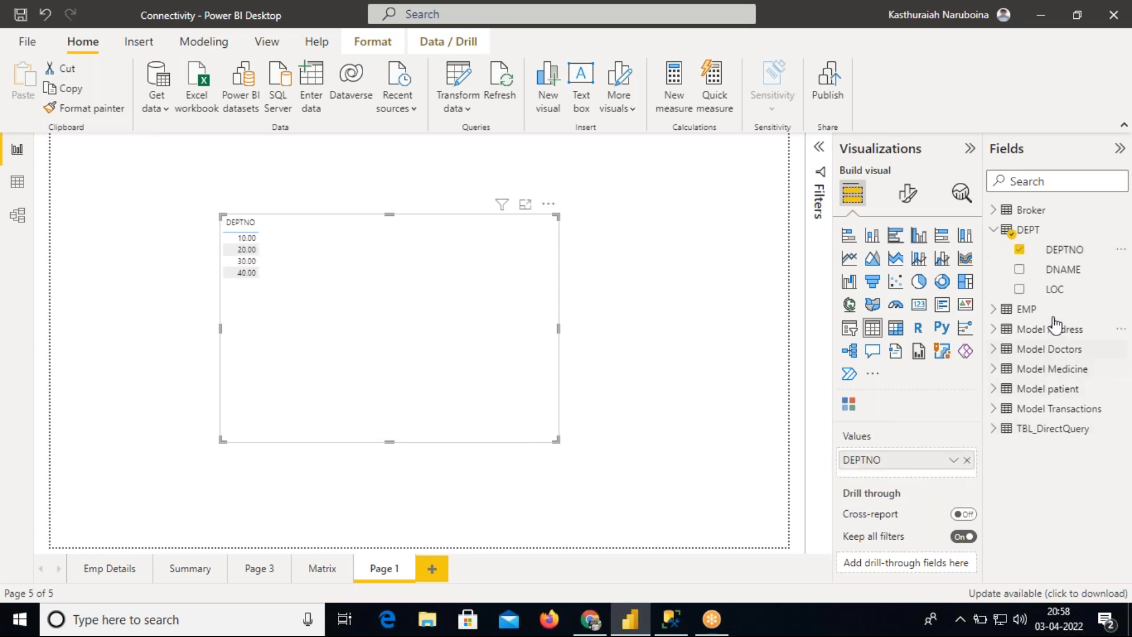
{"action": "left_click_drag", "start_coordinate": [1061, 270], "coordinate": [938, 466]}
{"action": "left_click_drag", "start_coordinate": [1054, 289], "coordinate": [908, 498]}
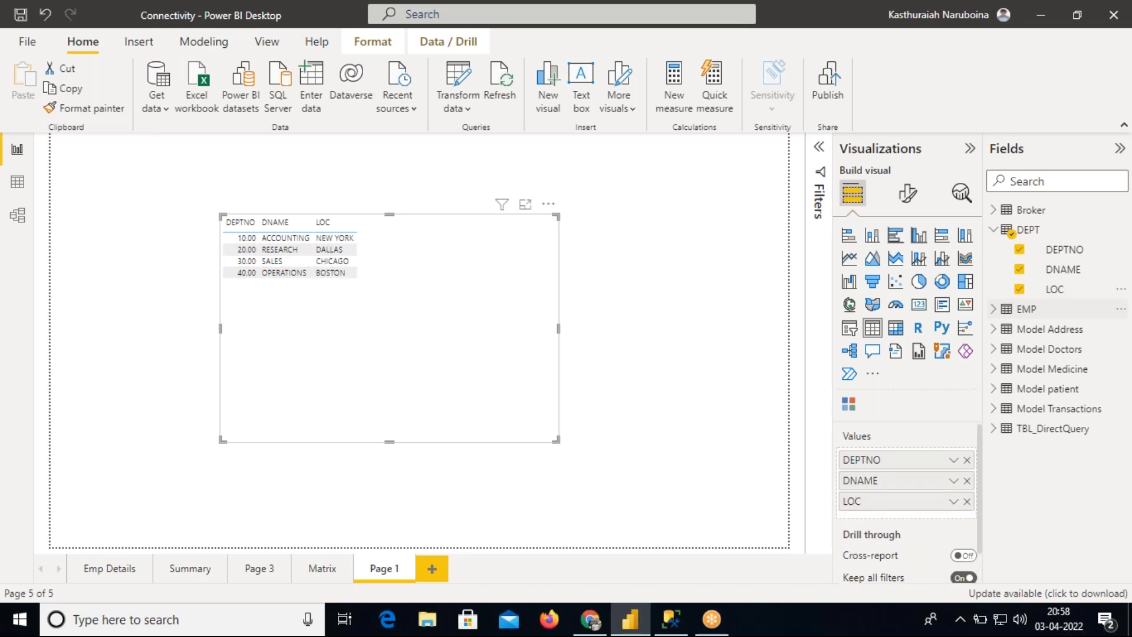
Shrink and reposition the table visual, then set its values font size to 15
{"action": "left_click_drag", "start_coordinate": [556, 439], "coordinate": [572, 321]}
{"action": "left_click_drag", "start_coordinate": [466, 350], "coordinate": [468, 394]}
{"action": "left_click", "coordinate": [908, 198]}
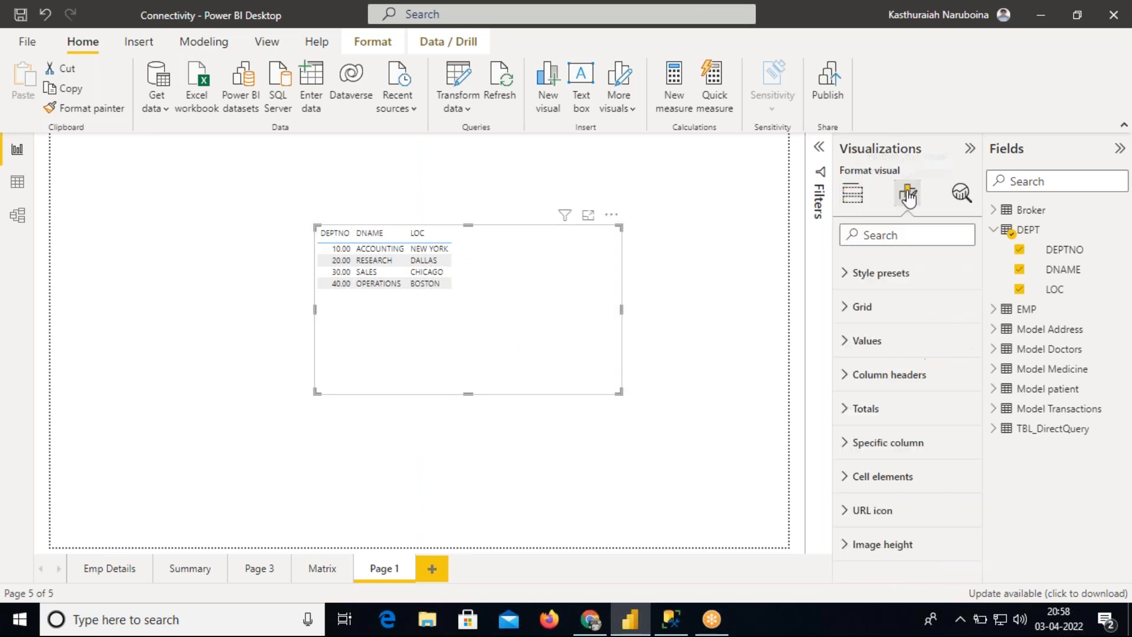
{"action": "left_click", "coordinate": [865, 373]}
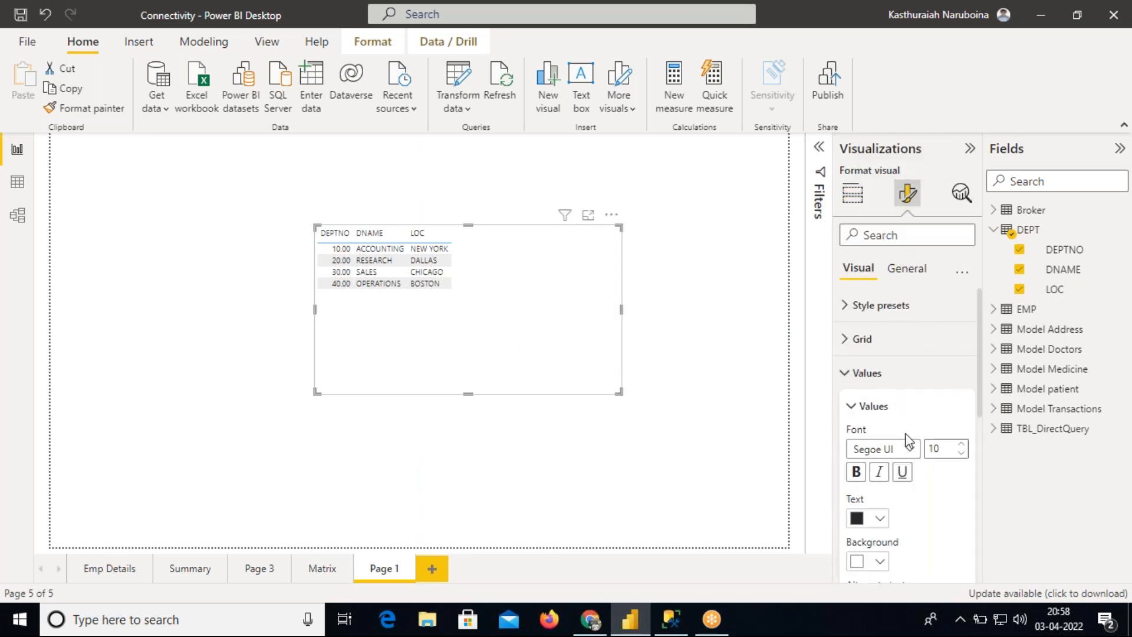
{"action": "double_click", "coordinate": [944, 450]}
{"action": "type", "text": "15"}
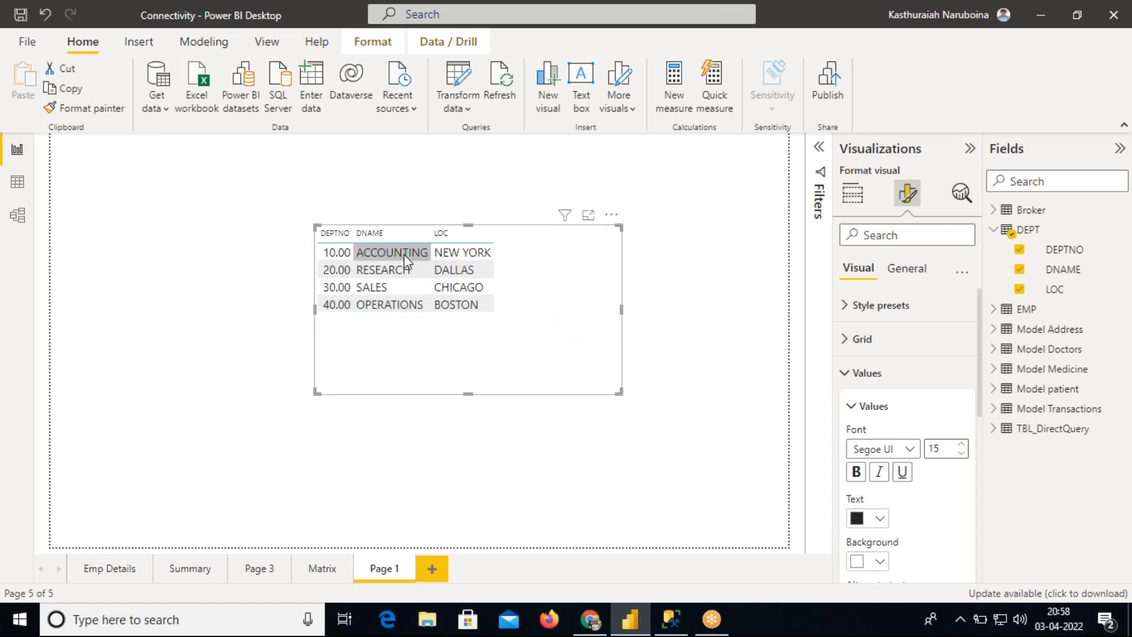
Widen the DEPTNO and DNAME columns of the table
{"action": "left_click_drag", "start_coordinate": [354, 234], "coordinate": [390, 233]}
{"action": "left_click_drag", "start_coordinate": [467, 235], "coordinate": [478, 234]}
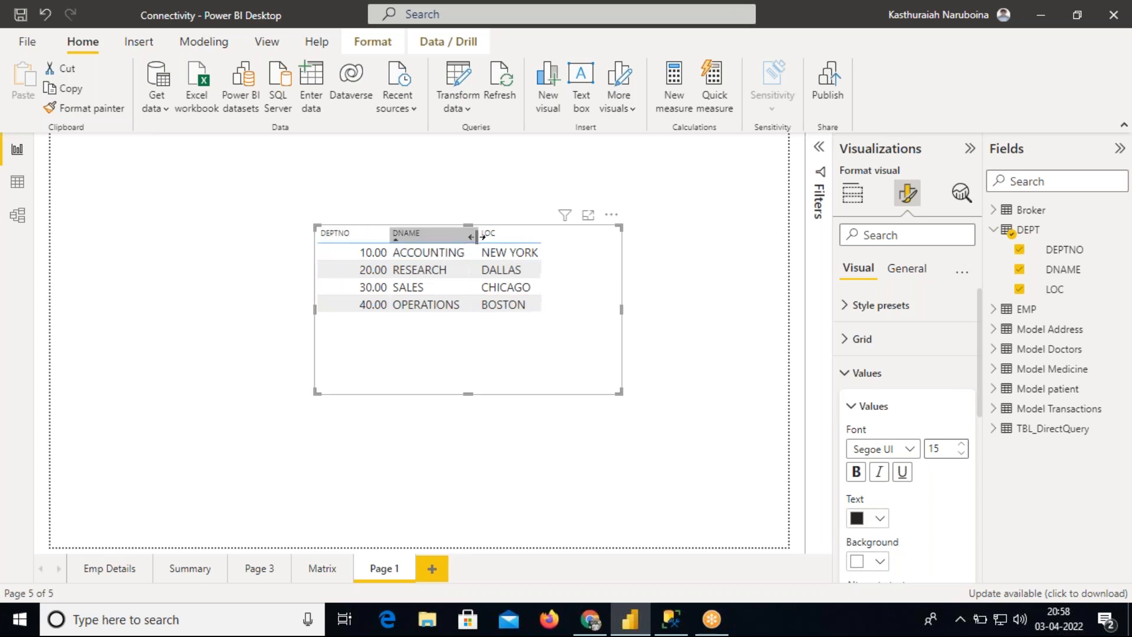
{"action": "left_click", "coordinate": [866, 406]}
{"action": "left_click", "coordinate": [868, 375]}
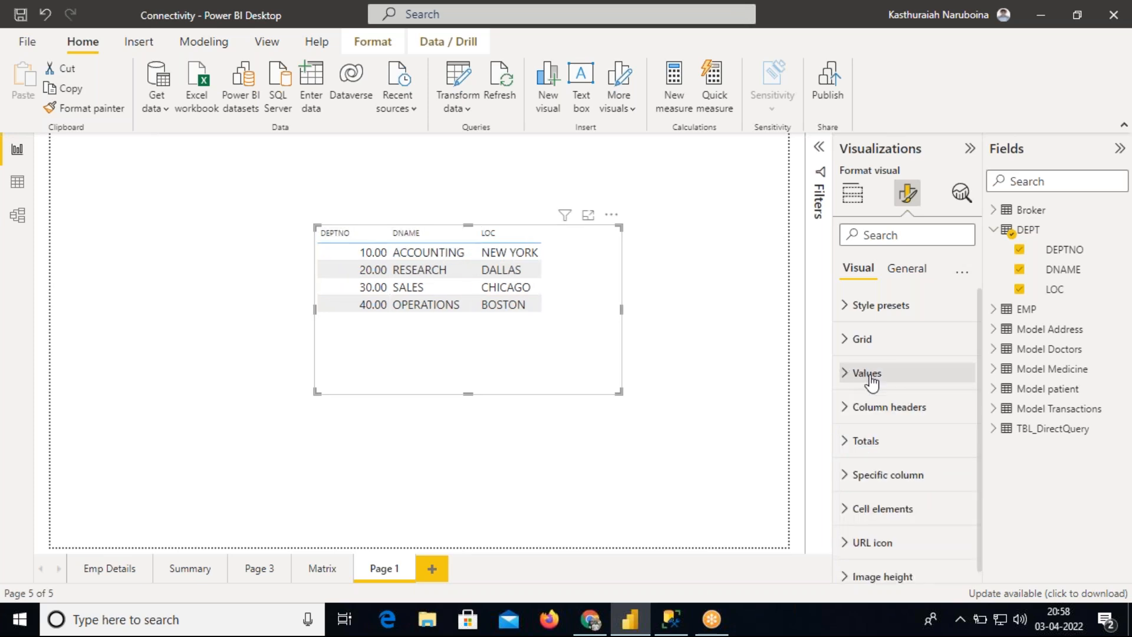
Set the column headers font size to 16 and shrink the table visual to fit its contents
{"action": "left_click", "coordinate": [889, 408]}
{"action": "type", "text": "16"}
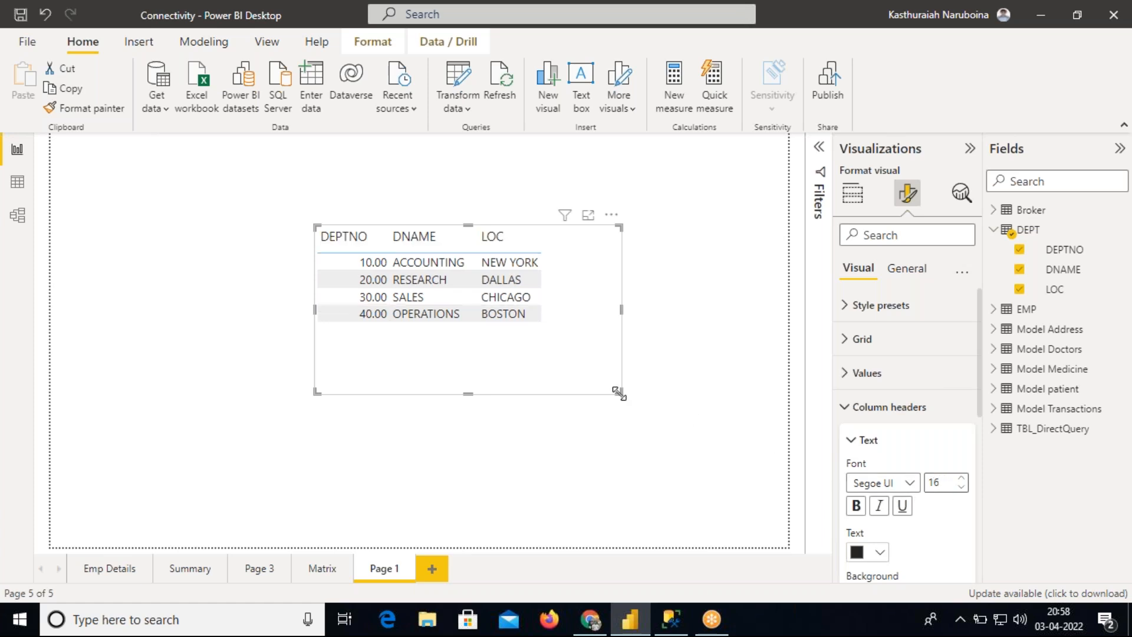
{"action": "left_click_drag", "start_coordinate": [619, 392], "coordinate": [581, 369]}
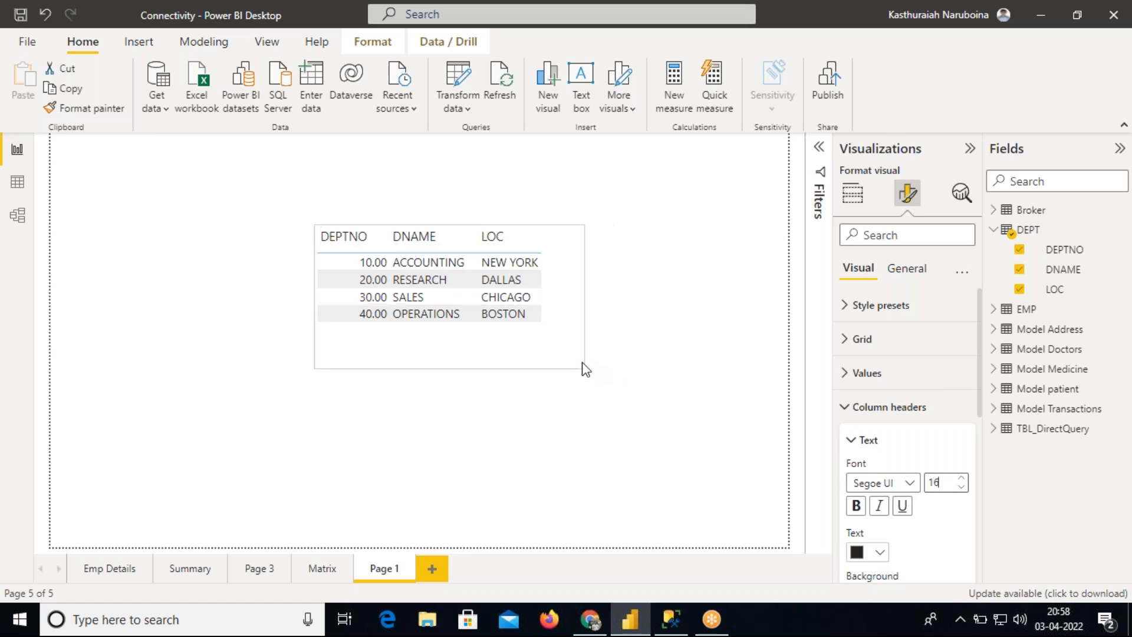
{"action": "left_click", "coordinate": [881, 406]}
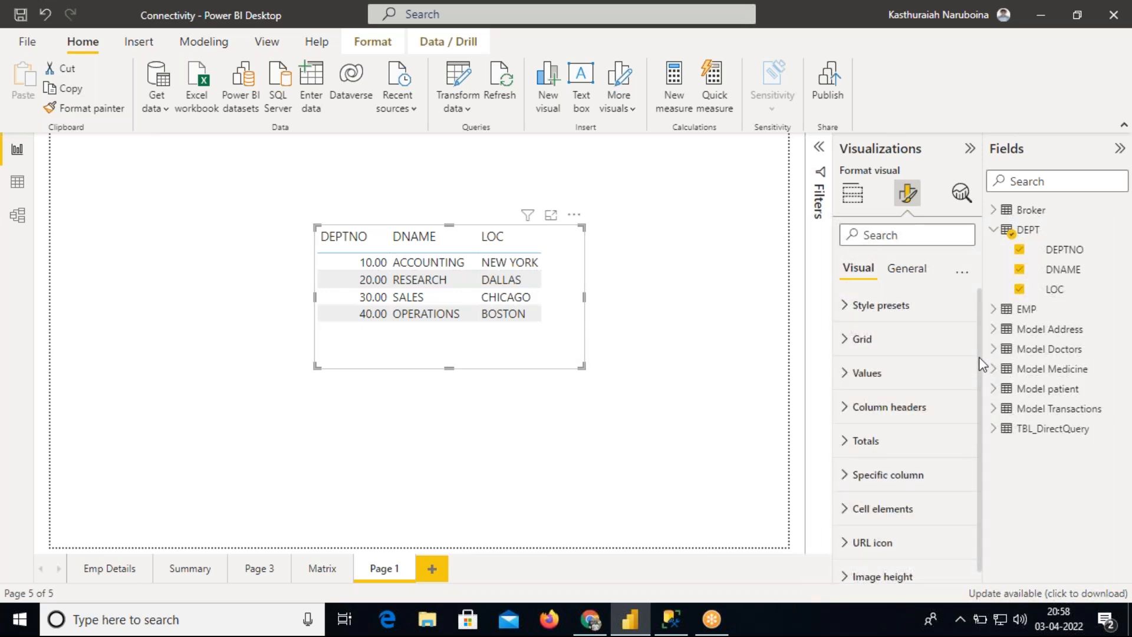
{"action": "left_click", "coordinate": [650, 278]}
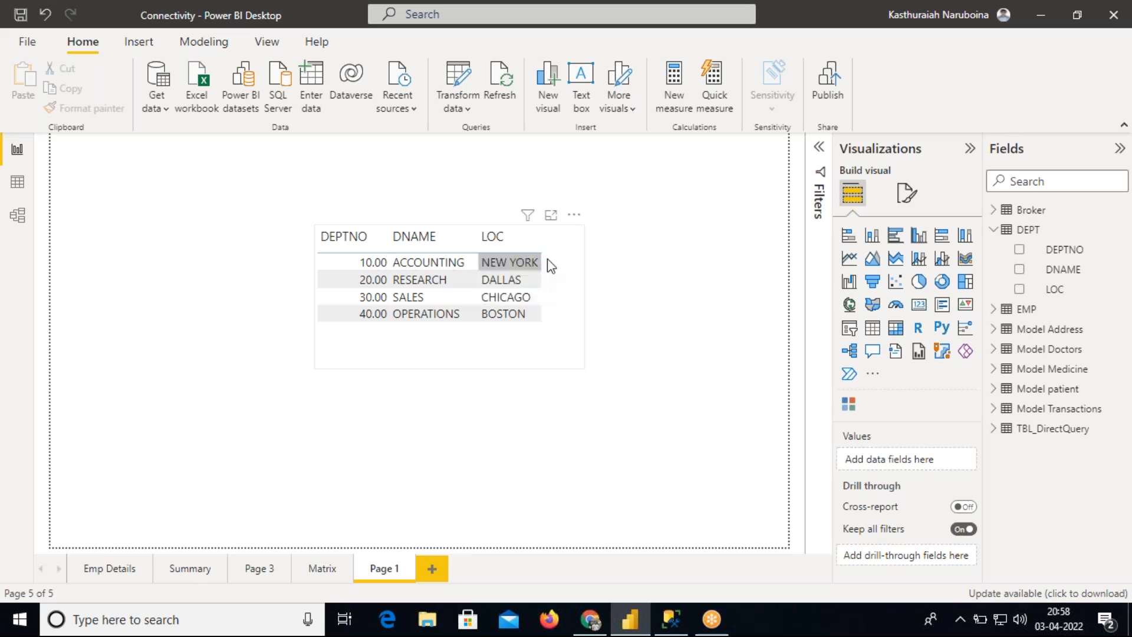
Sort the table by DEPTNO from the visual's options
{"action": "left_click", "coordinate": [575, 217]}
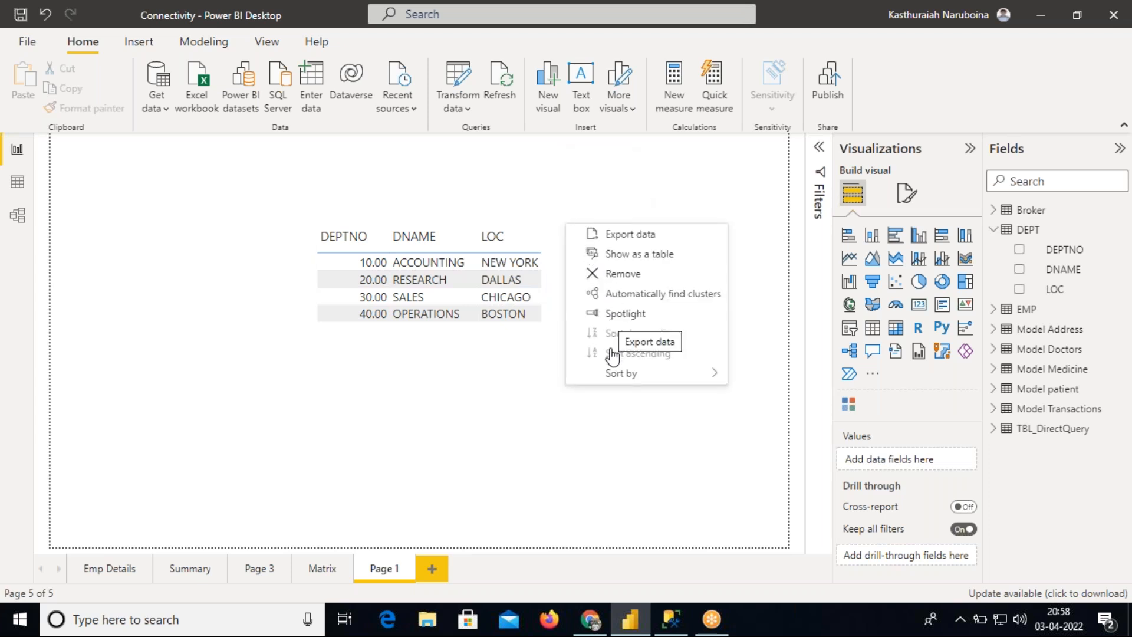
{"action": "mouse_move", "coordinate": [614, 378]}
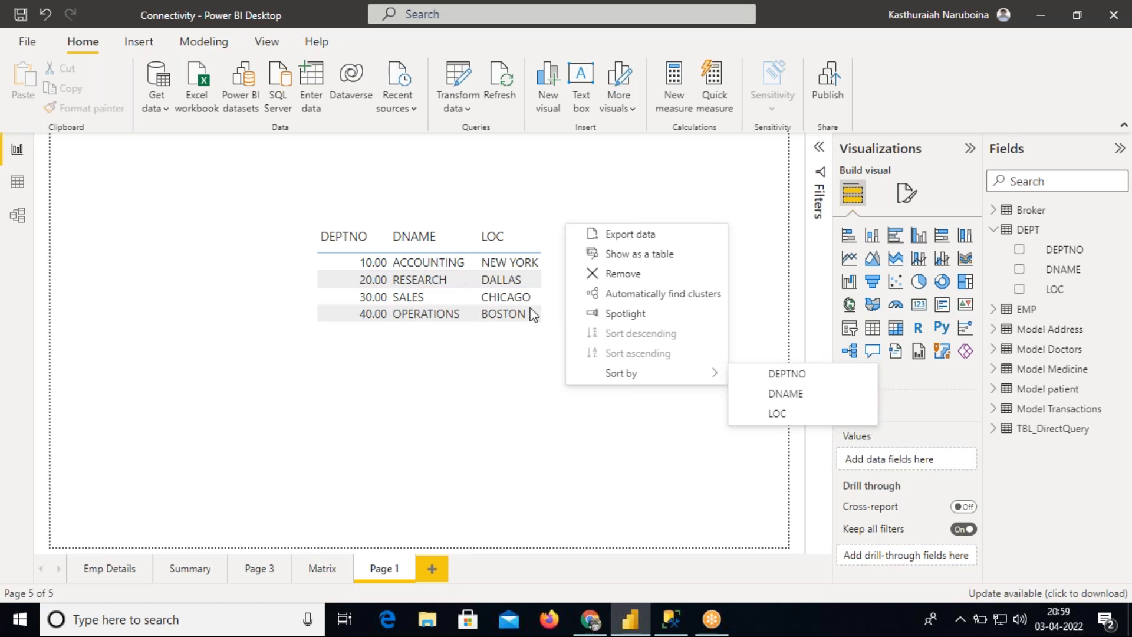
{"action": "left_click", "coordinate": [787, 375]}
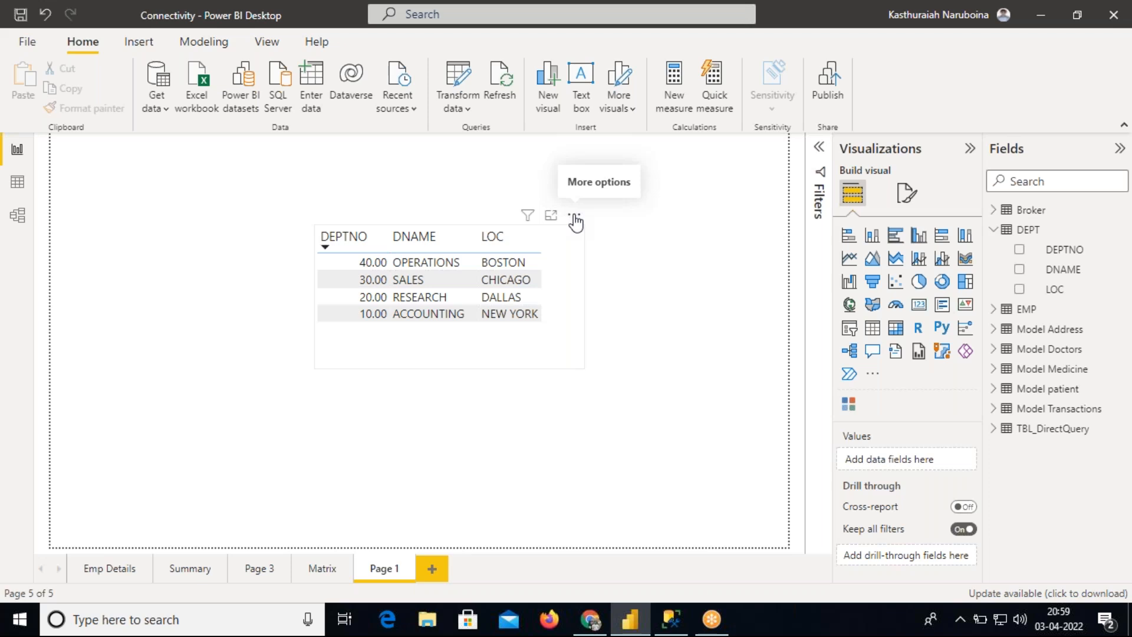
Change the table's sort order to ascending
{"action": "left_click", "coordinate": [574, 217]}
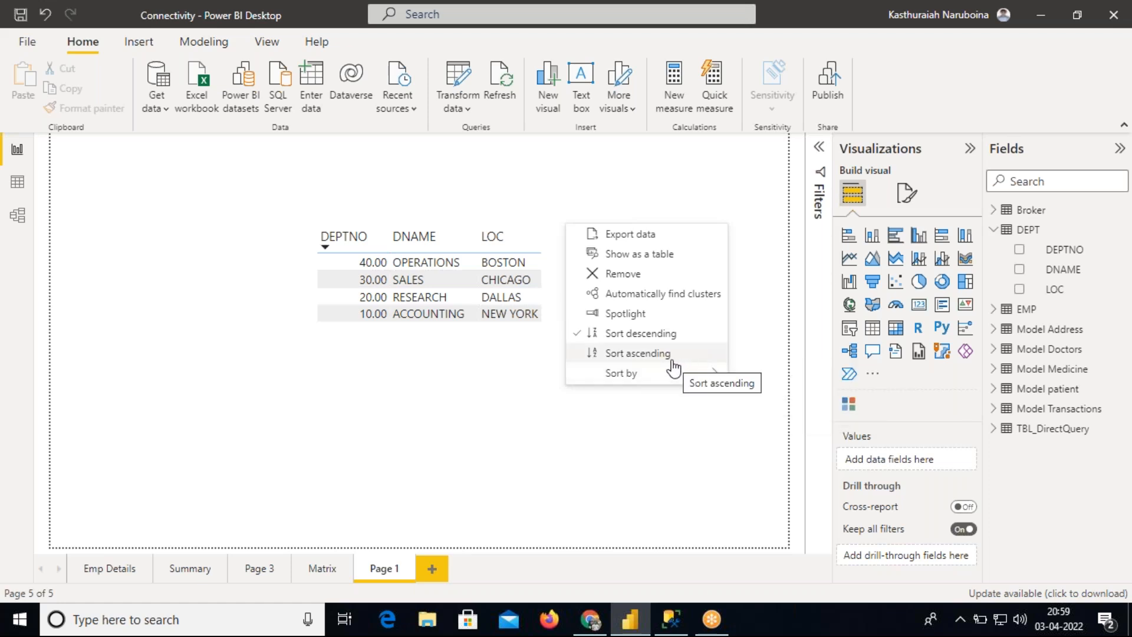
{"action": "left_click", "coordinate": [635, 336]}
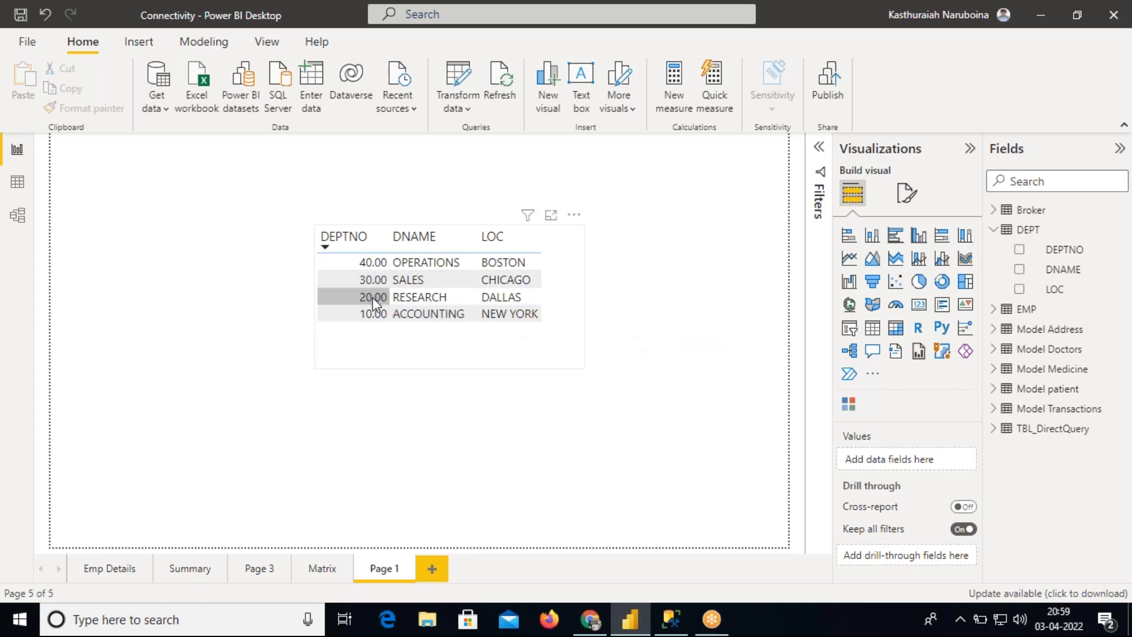
{"action": "left_click", "coordinate": [573, 215]}
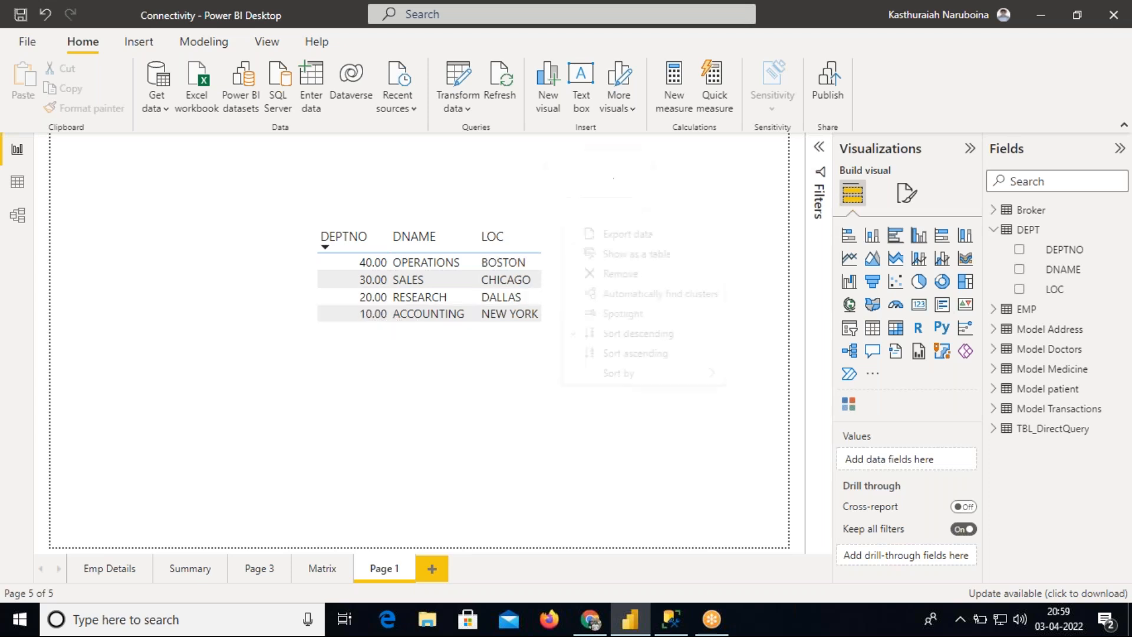
{"action": "left_click", "coordinate": [629, 353]}
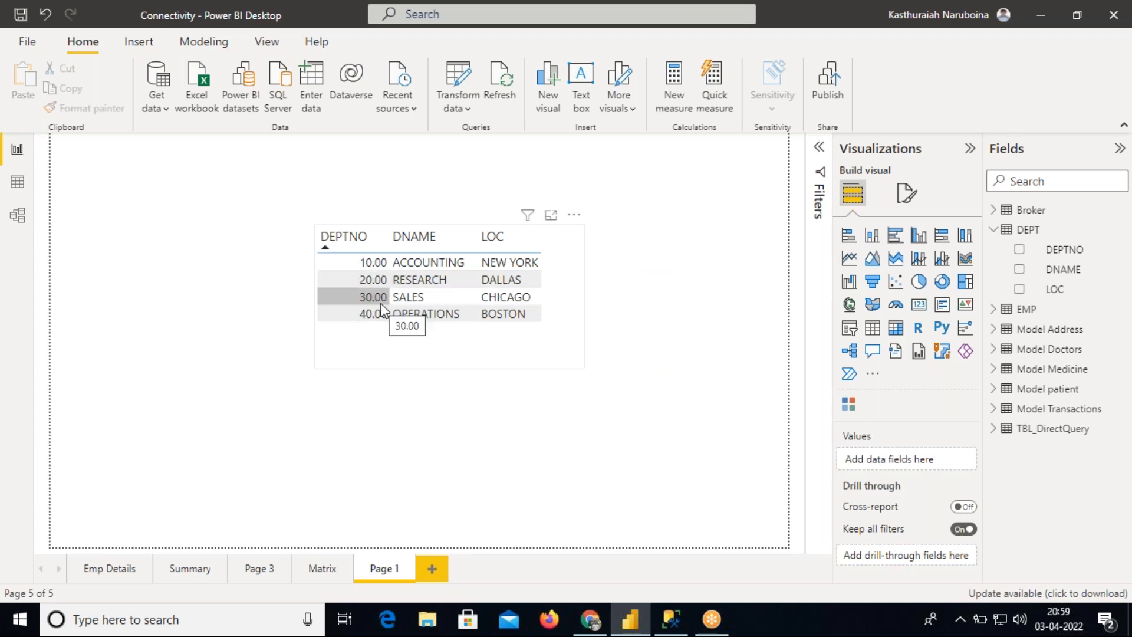
Inspect the table's sort options to check which field it is sorted by
{"action": "right_click", "coordinate": [570, 224]}
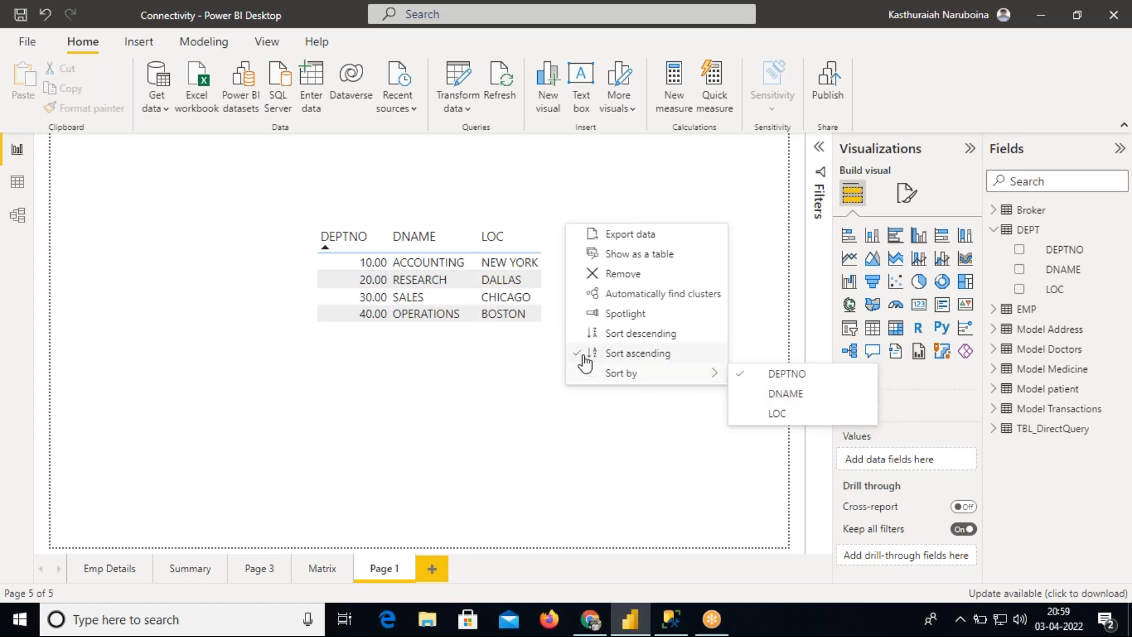
{"action": "left_click", "coordinate": [523, 345]}
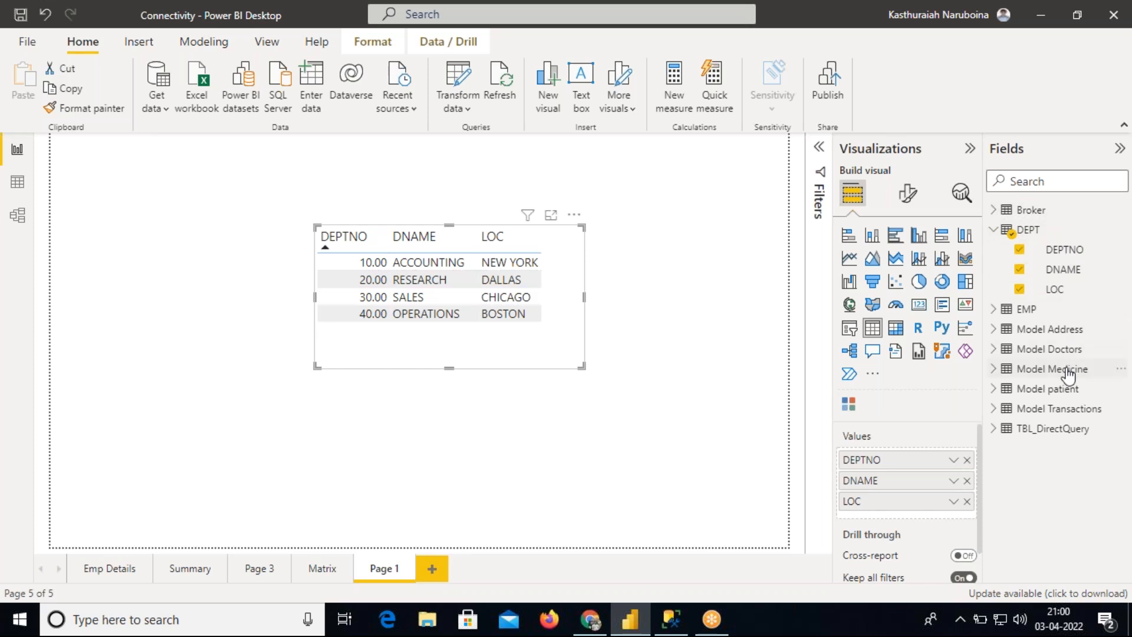
{"action": "mouse_move", "coordinate": [1068, 373]}
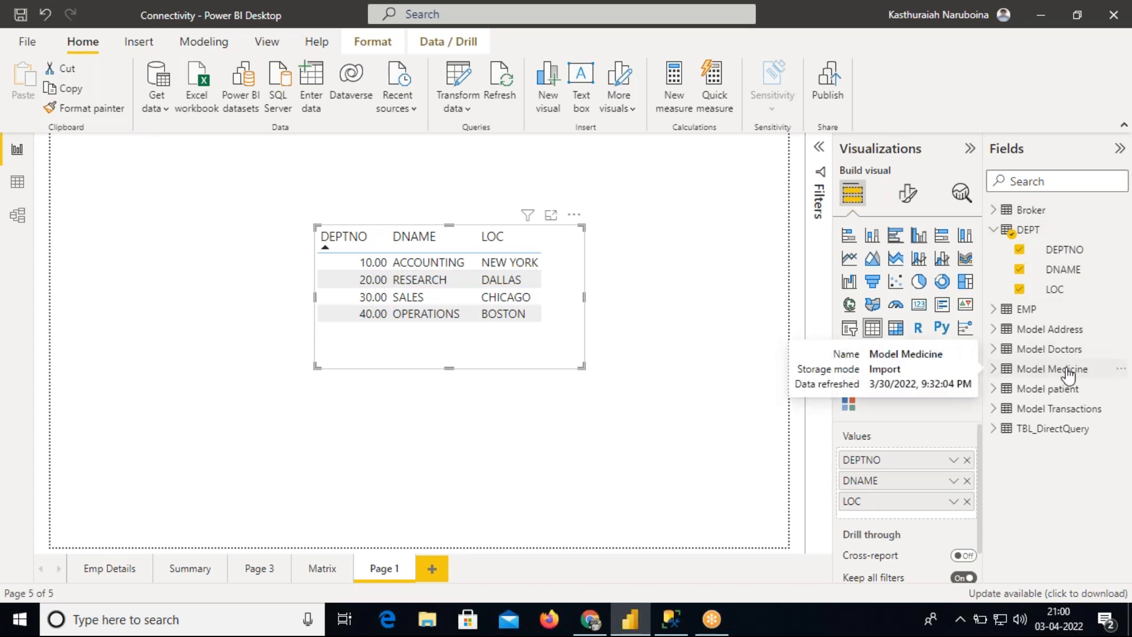
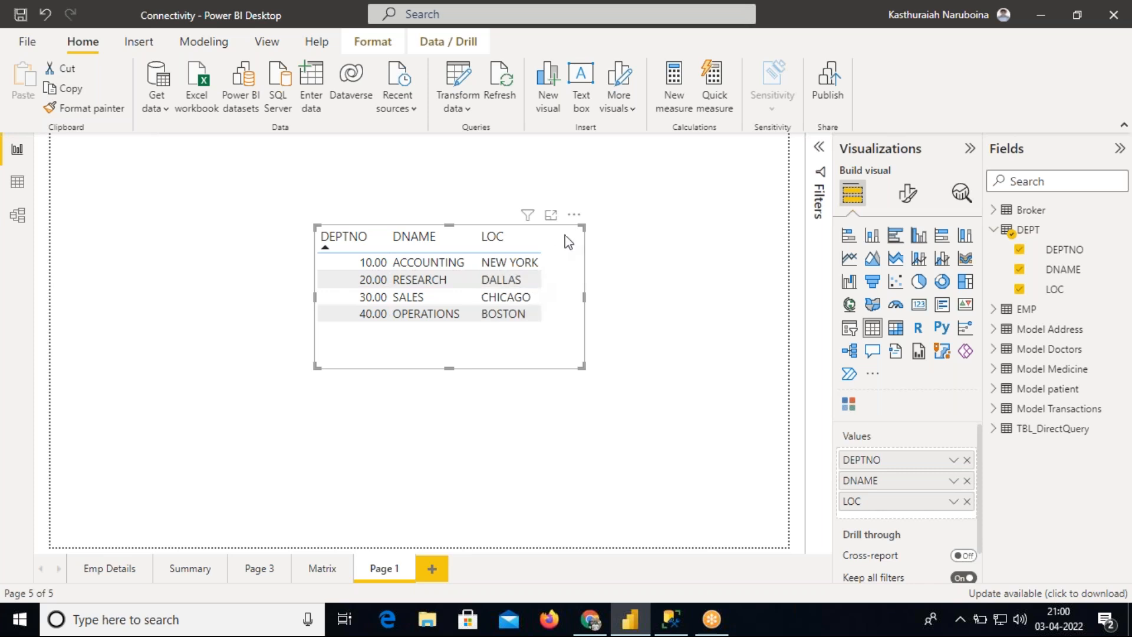
Sort the table by DNAME in descending order from the visual's options
{"action": "left_click", "coordinate": [574, 215]}
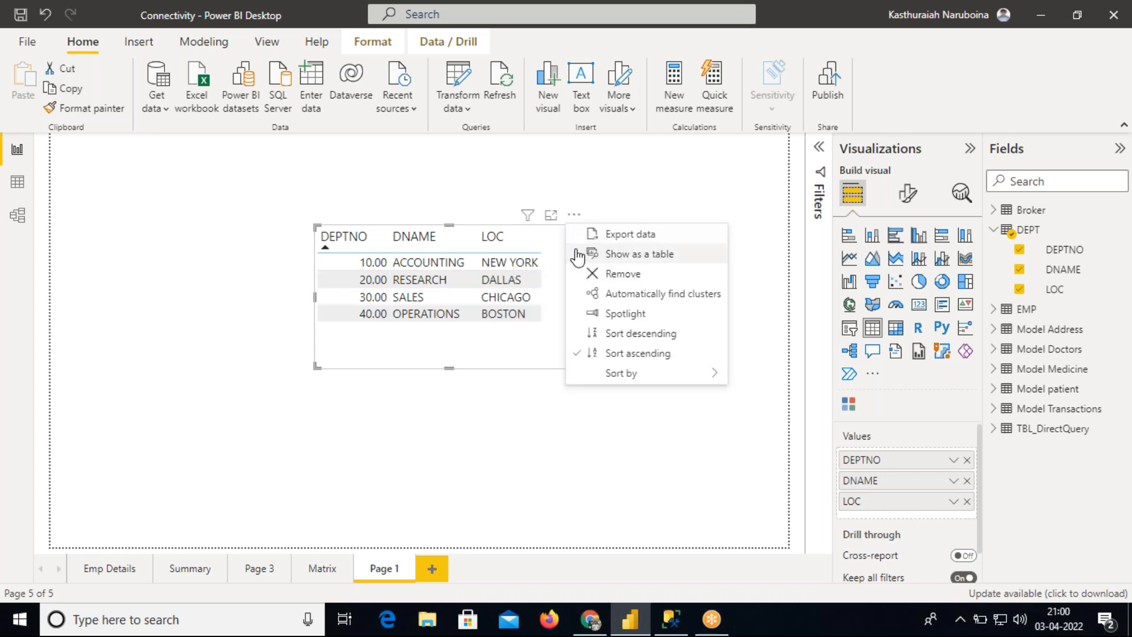
{"action": "left_click", "coordinate": [558, 289]}
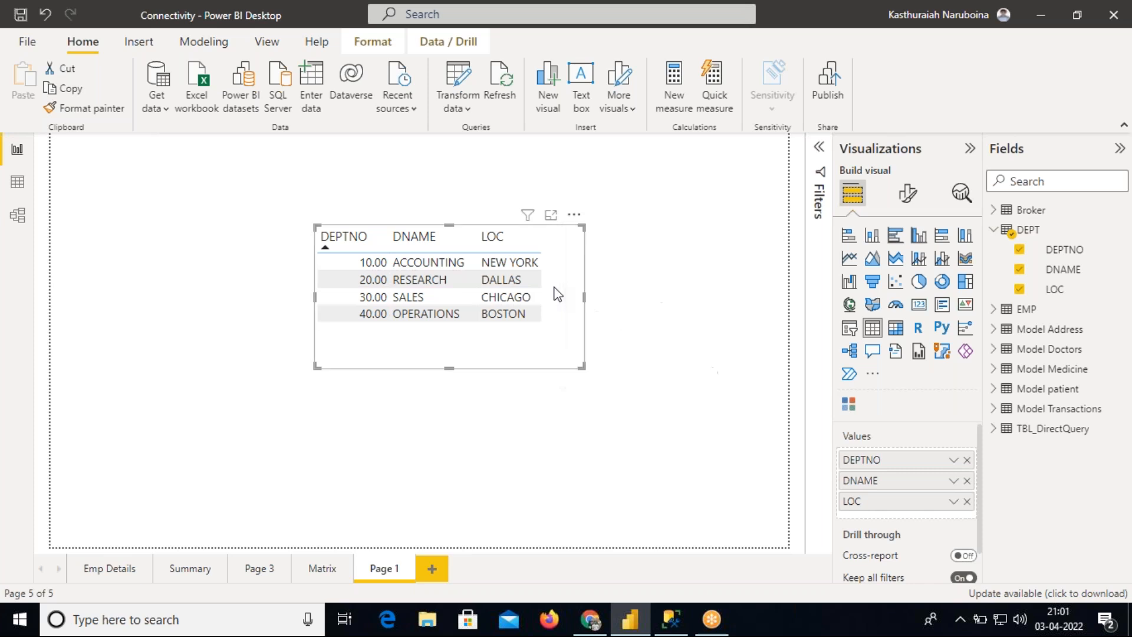
{"action": "left_click", "coordinate": [574, 215]}
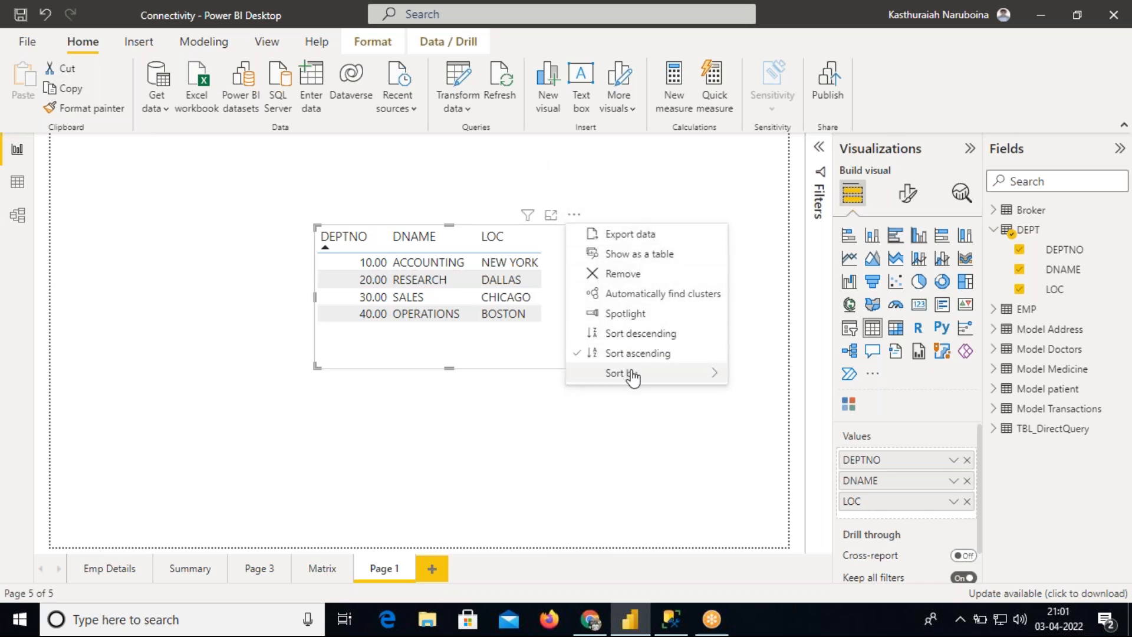
{"action": "mouse_move", "coordinate": [631, 375]}
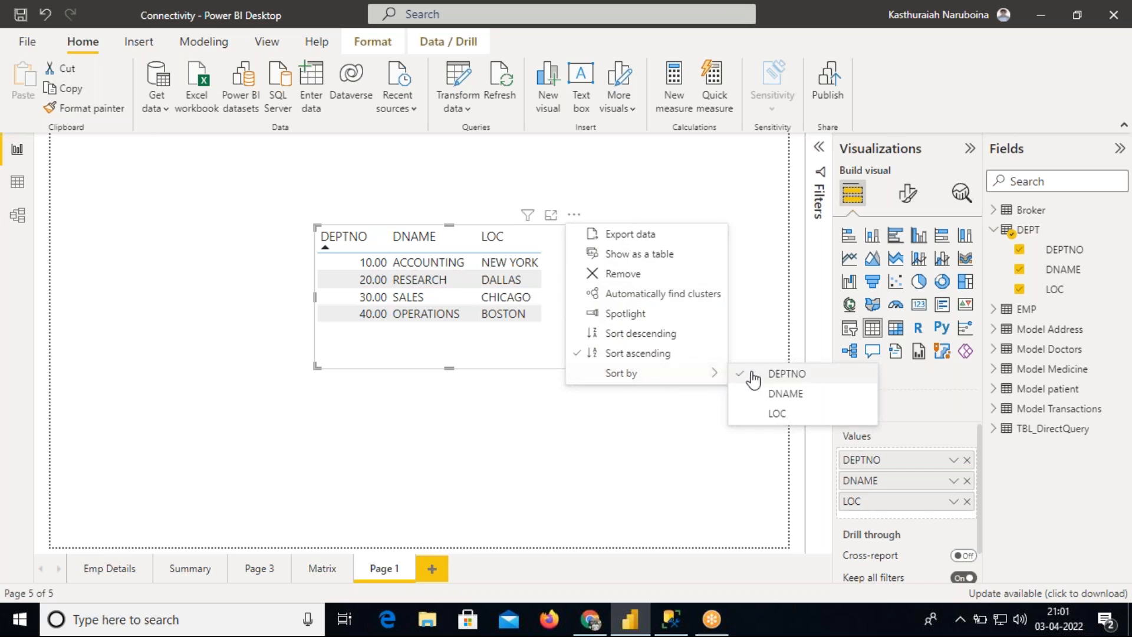
{"action": "left_click", "coordinate": [786, 394]}
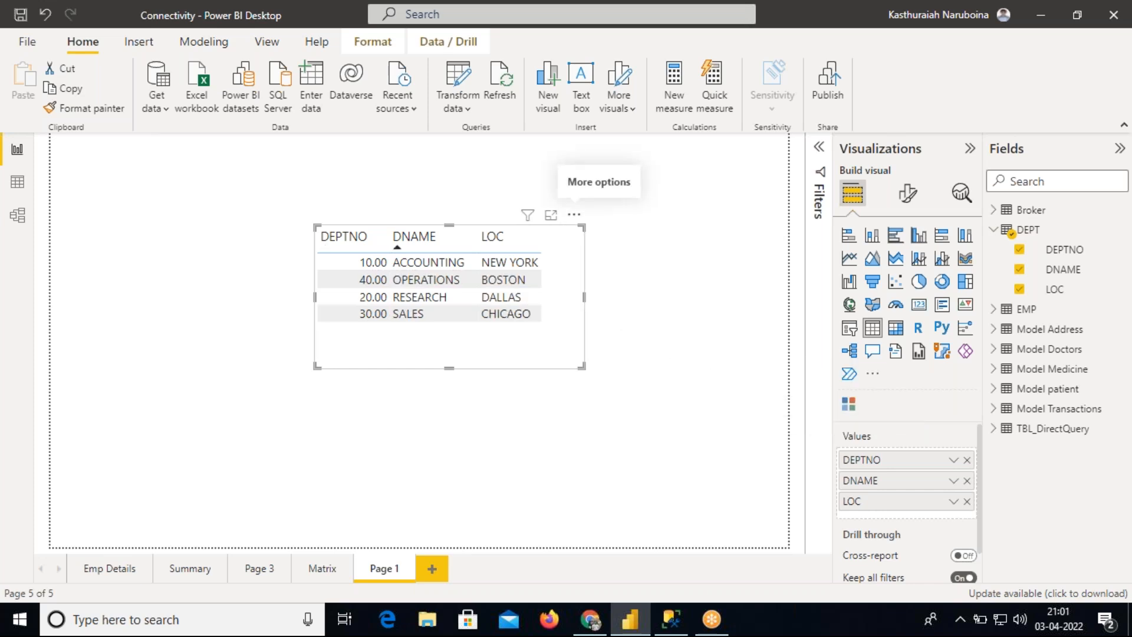
{"action": "left_click", "coordinate": [574, 215]}
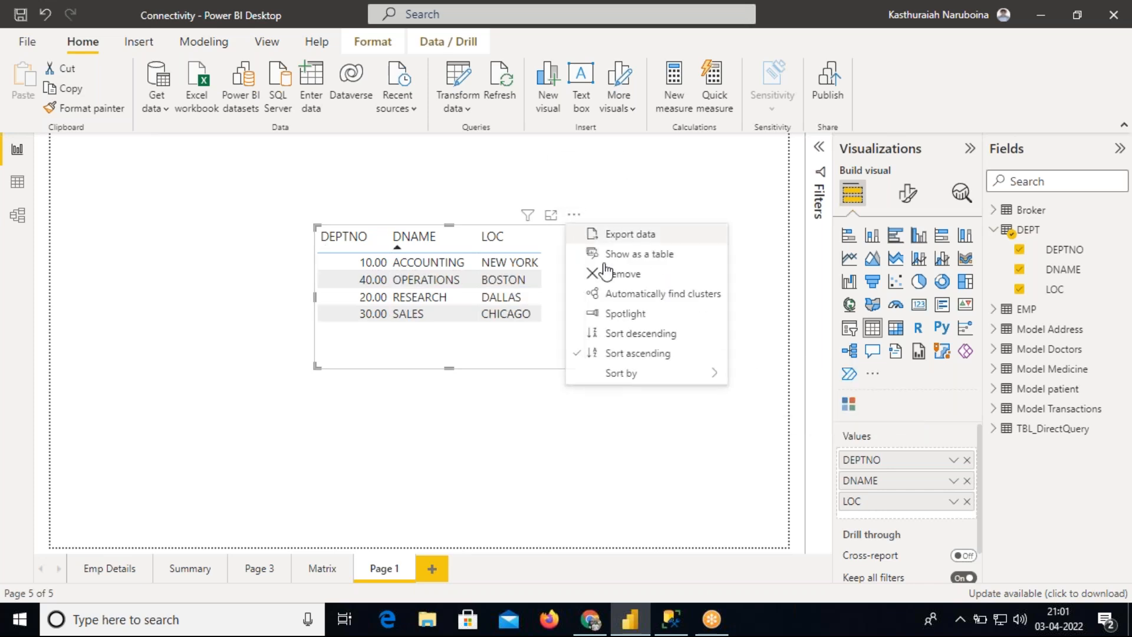
{"action": "left_click", "coordinate": [634, 334]}
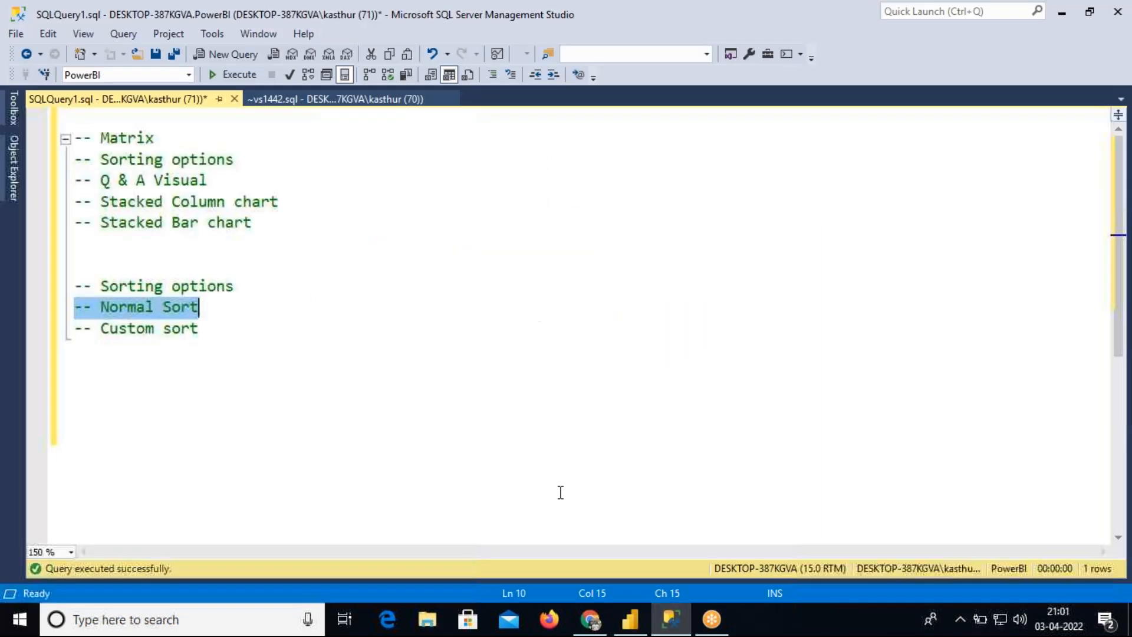
Switch to SQL Server Management Studio and highlight the Normal Sort and Custom sort notes
{"action": "left_click", "coordinate": [671, 621]}
{"action": "left_click_drag", "start_coordinate": [207, 306], "coordinate": [76, 294]}
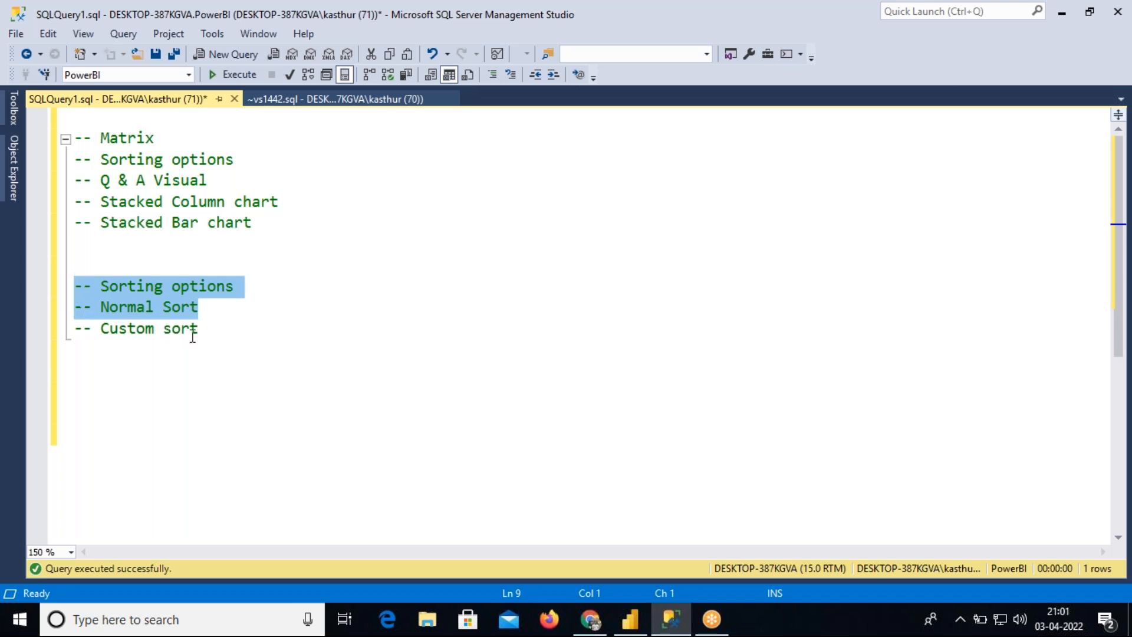
{"action": "left_click_drag", "start_coordinate": [198, 328], "coordinate": [77, 335]}
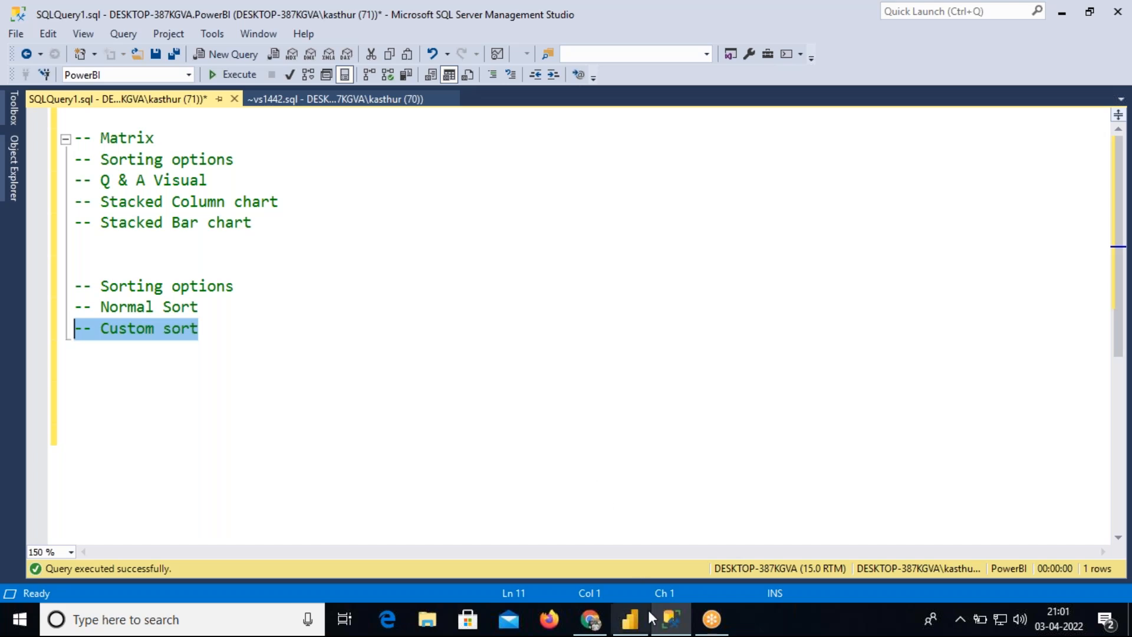
Switch back to Power BI and sort the table by DEPTNO
{"action": "left_click", "coordinate": [640, 629]}
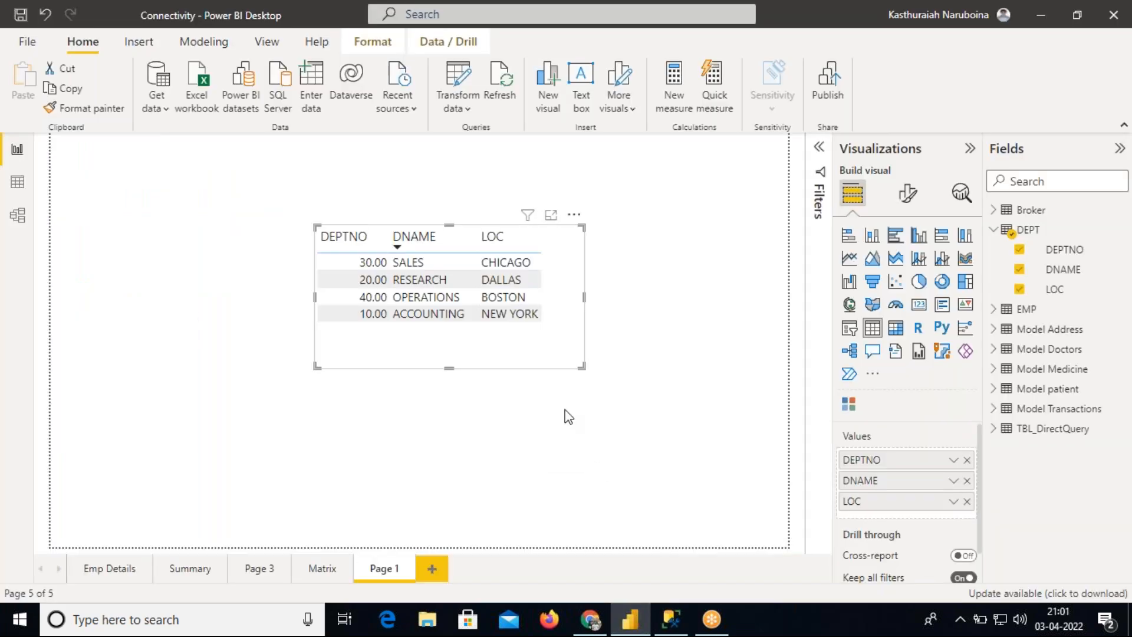
{"action": "left_click", "coordinate": [573, 214]}
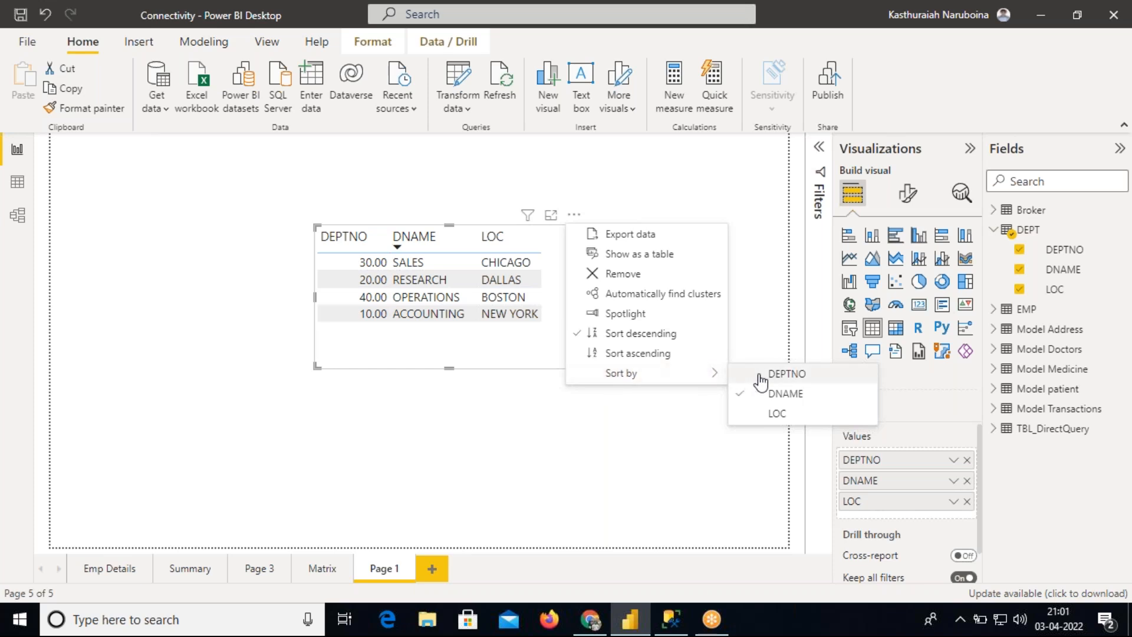
{"action": "left_click", "coordinate": [769, 376]}
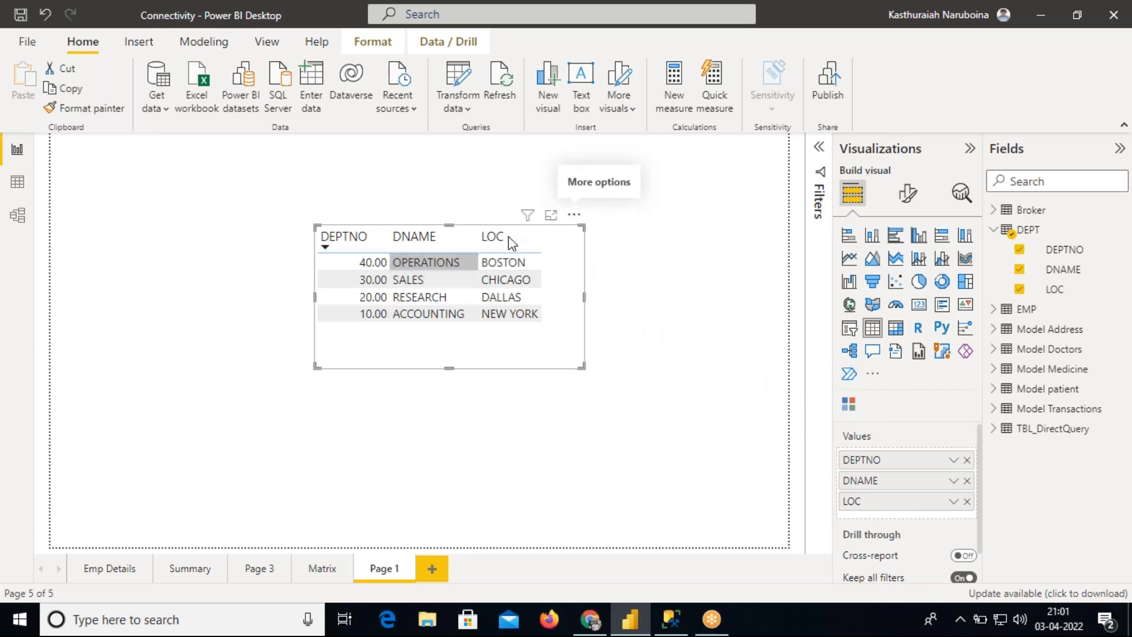
Change the table's sort order to ascending and slightly shrink the table visual
{"action": "left_click", "coordinate": [574, 214]}
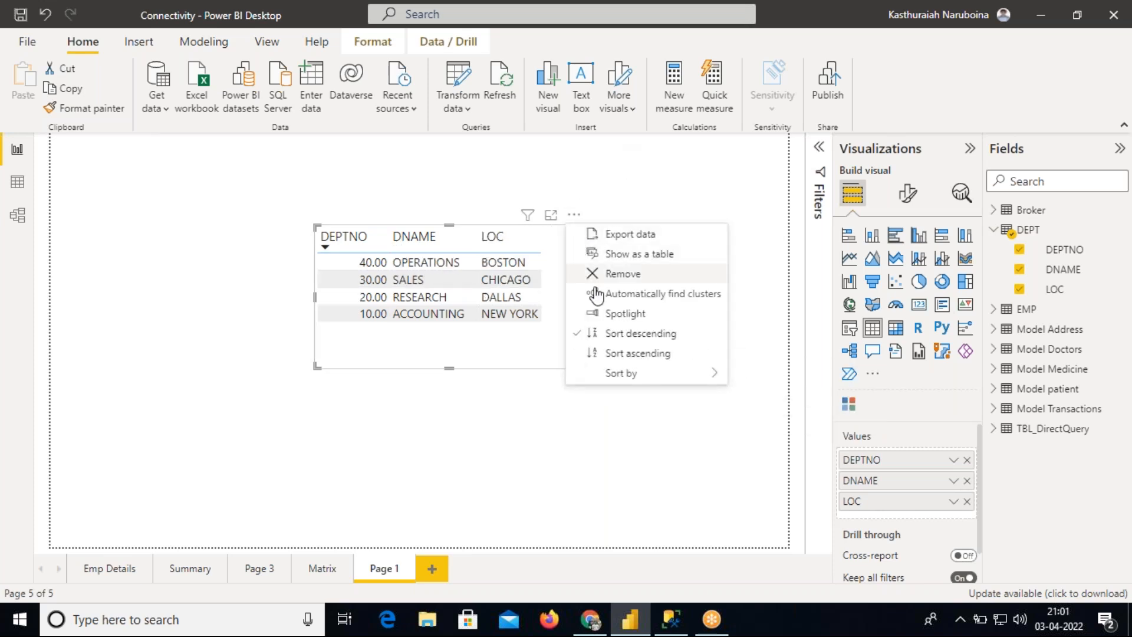
{"action": "left_click", "coordinate": [630, 355]}
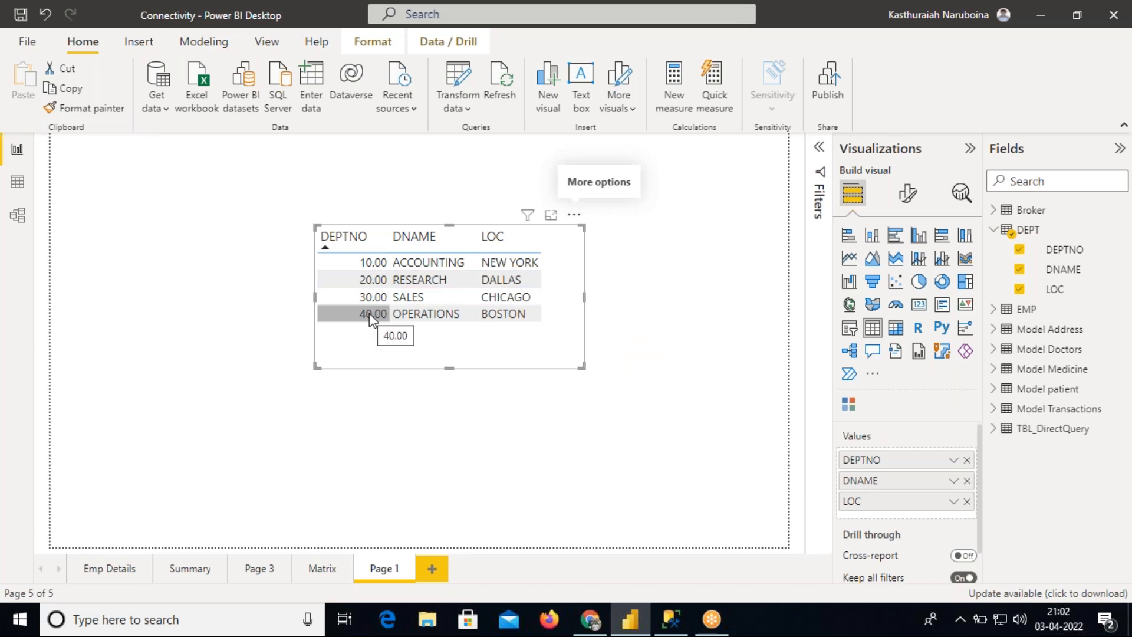
{"action": "mouse_move", "coordinate": [579, 366]}
{"action": "left_mouse_down"}
{"action": "mouse_move", "coordinate": [572, 352]}
{"action": "mouse_move", "coordinate": [576, 361]}
{"action": "left_mouse_up"}
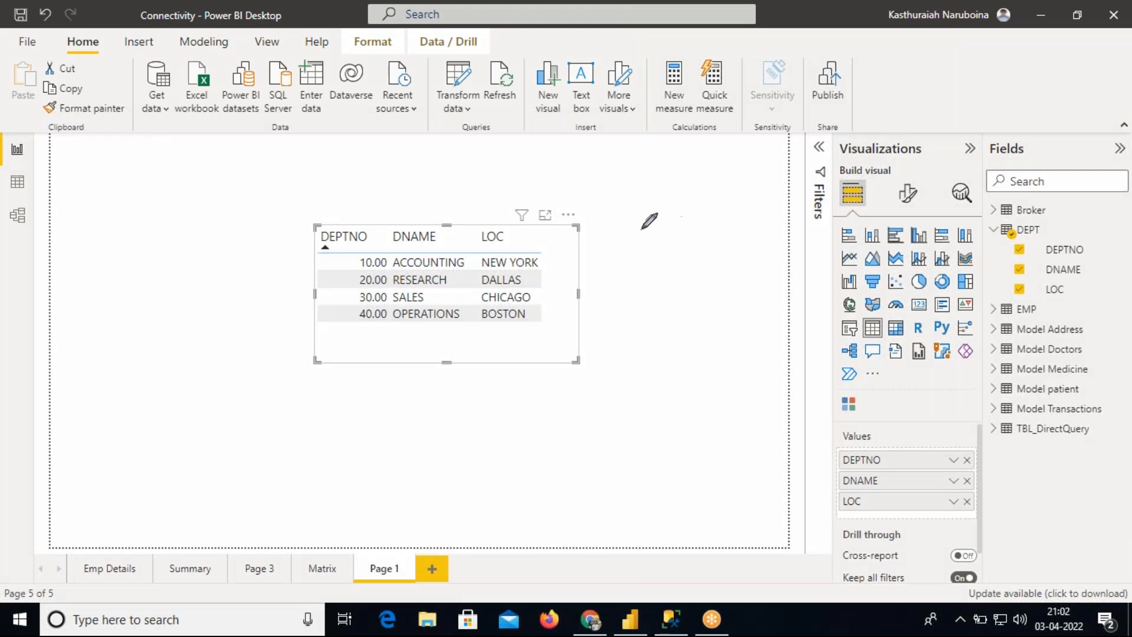
{"action": "mouse_move", "coordinate": [637, 222]}
{"action": "left_mouse_down"}
{"action": "mouse_move", "coordinate": [637, 250]}
{"action": "mouse_move", "coordinate": [660, 239]}
{"action": "mouse_move", "coordinate": [656, 224]}
{"action": "left_mouse_up"}
{"action": "mouse_move", "coordinate": [635, 265]}
{"action": "left_mouse_down"}
{"action": "mouse_move", "coordinate": [634, 296]}
{"action": "mouse_move", "coordinate": [665, 282]}
{"action": "mouse_move", "coordinate": [654, 269]}
{"action": "left_mouse_up"}
{"action": "mouse_move", "coordinate": [647, 314]}
{"action": "left_mouse_down"}
{"action": "mouse_move", "coordinate": [652, 351]}
{"action": "mouse_move", "coordinate": [671, 322]}
{"action": "mouse_move", "coordinate": [653, 386]}
{"action": "mouse_move", "coordinate": [666, 394]}
{"action": "mouse_move", "coordinate": [677, 363]}
{"action": "left_mouse_up"}
{"action": "mouse_move", "coordinate": [610, 206]}
{"action": "left_mouse_down"}
{"action": "mouse_move", "coordinate": [642, 206]}
{"action": "mouse_move", "coordinate": [691, 314]}
{"action": "mouse_move", "coordinate": [702, 413]}
{"action": "mouse_move", "coordinate": [616, 434]}
{"action": "mouse_move", "coordinate": [608, 219]}
{"action": "mouse_move", "coordinate": [685, 135]}
{"action": "left_mouse_up"}
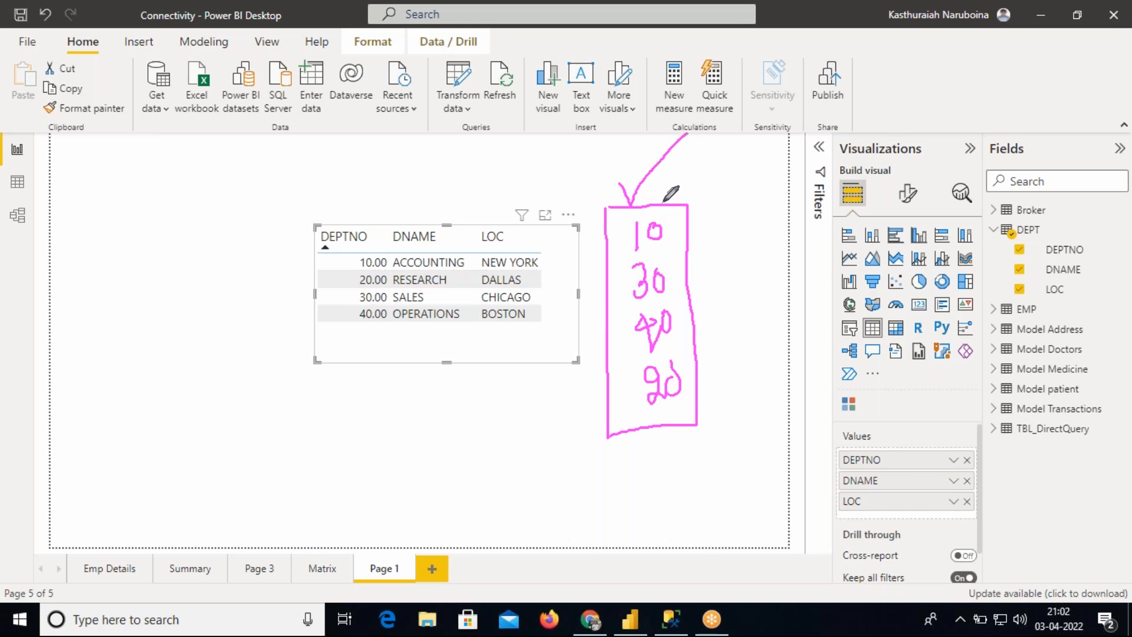
{"action": "mouse_move", "coordinate": [662, 185]}
{"action": "left_mouse_down"}
{"action": "mouse_move", "coordinate": [671, 197]}
{"action": "mouse_move", "coordinate": [709, 138]}
{"action": "left_mouse_up"}
{"action": "mouse_move", "coordinate": [670, 220]}
{"action": "left_mouse_down"}
{"action": "mouse_move", "coordinate": [678, 231]}
{"action": "mouse_move", "coordinate": [704, 202]}
{"action": "left_mouse_up"}
{"action": "left_click_drag", "start_coordinate": [674, 274], "coordinate": [719, 251]}
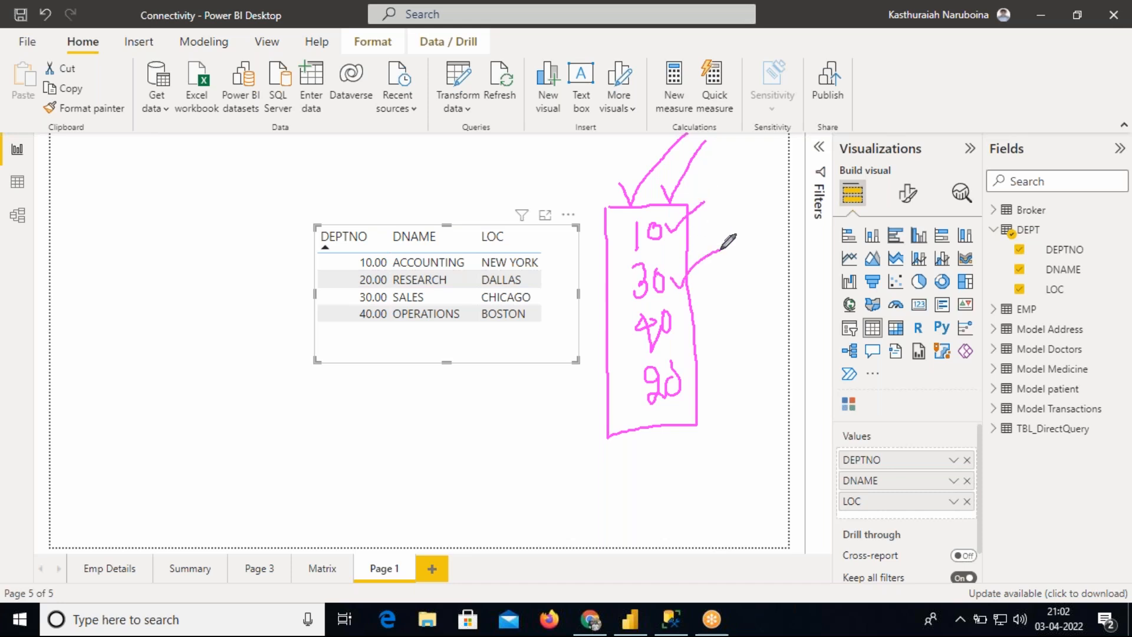
{"action": "left_click_drag", "start_coordinate": [681, 319], "coordinate": [731, 292]}
{"action": "mouse_move", "coordinate": [693, 368]}
{"action": "left_mouse_down"}
{"action": "mouse_move", "coordinate": [699, 386]}
{"action": "mouse_move", "coordinate": [730, 349]}
{"action": "left_mouse_up"}
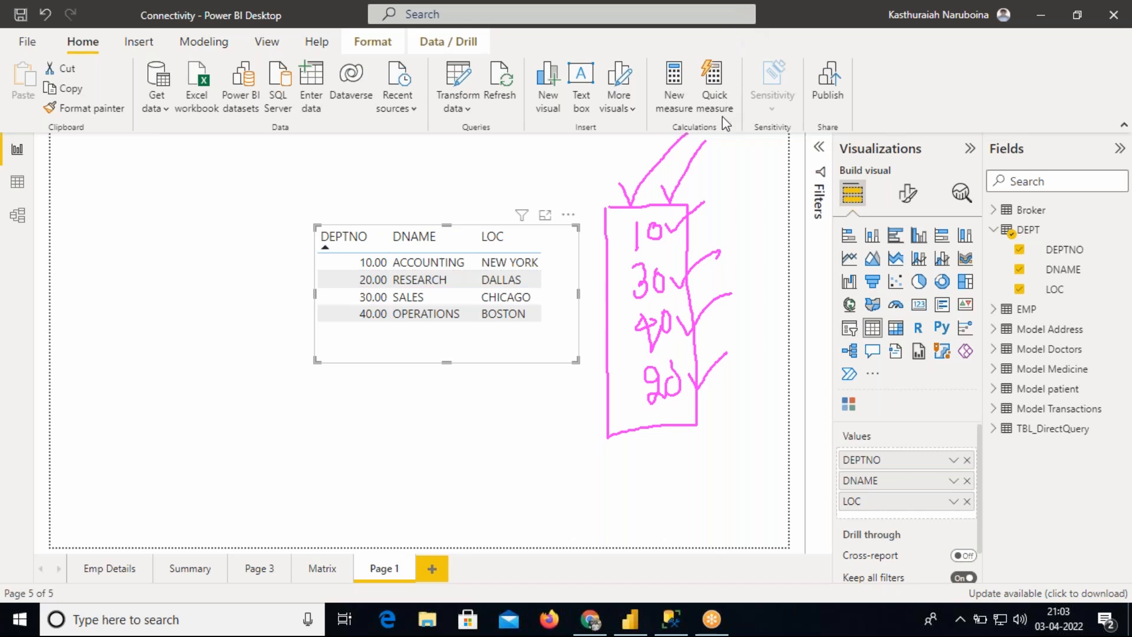
{"action": "key", "text": "e"}
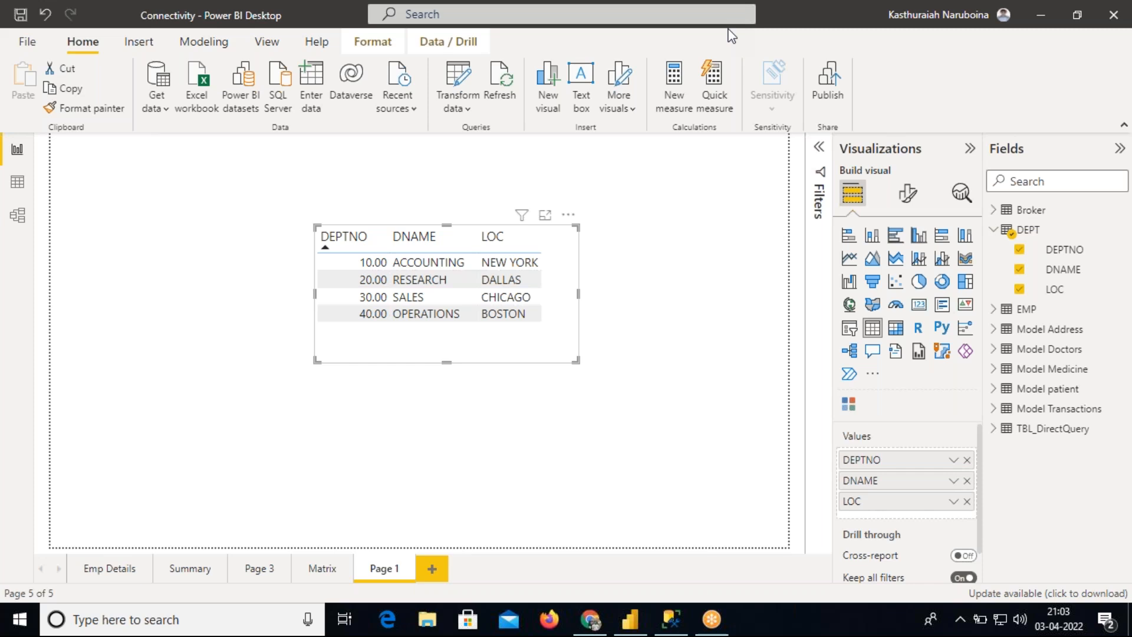
Open File Explorer and create a new Excel worksheet on New Volume (D:)
{"action": "left_click", "coordinate": [428, 619]}
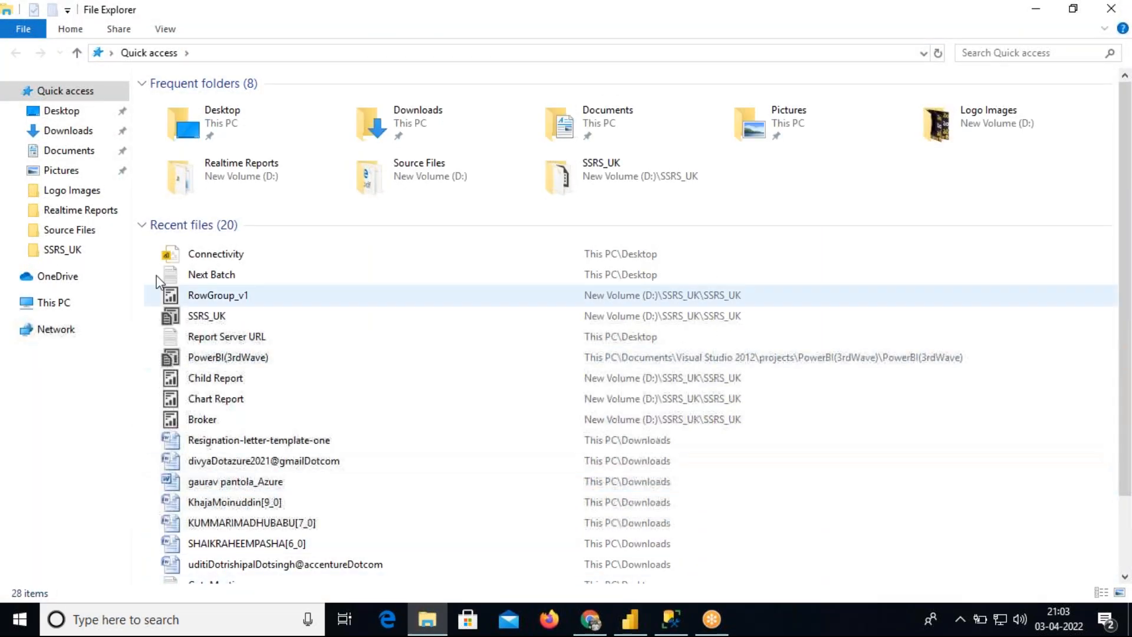
{"action": "left_click", "coordinate": [87, 209]}
{"action": "left_click", "coordinate": [222, 55]}
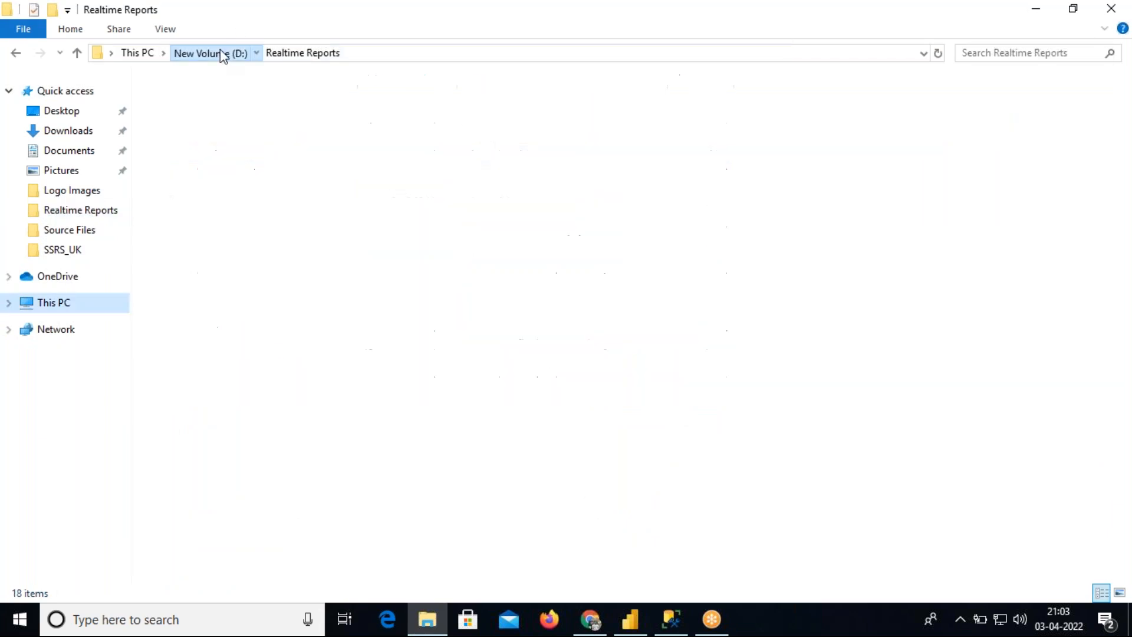
{"action": "right_click", "coordinate": [224, 222]}
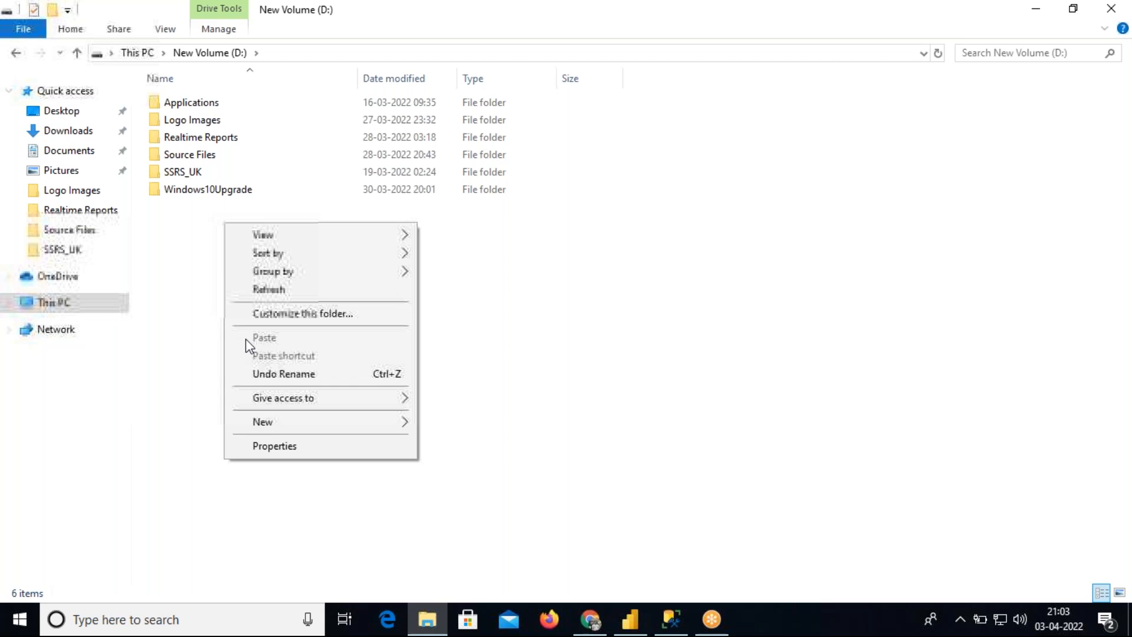
{"action": "mouse_move", "coordinate": [357, 429]}
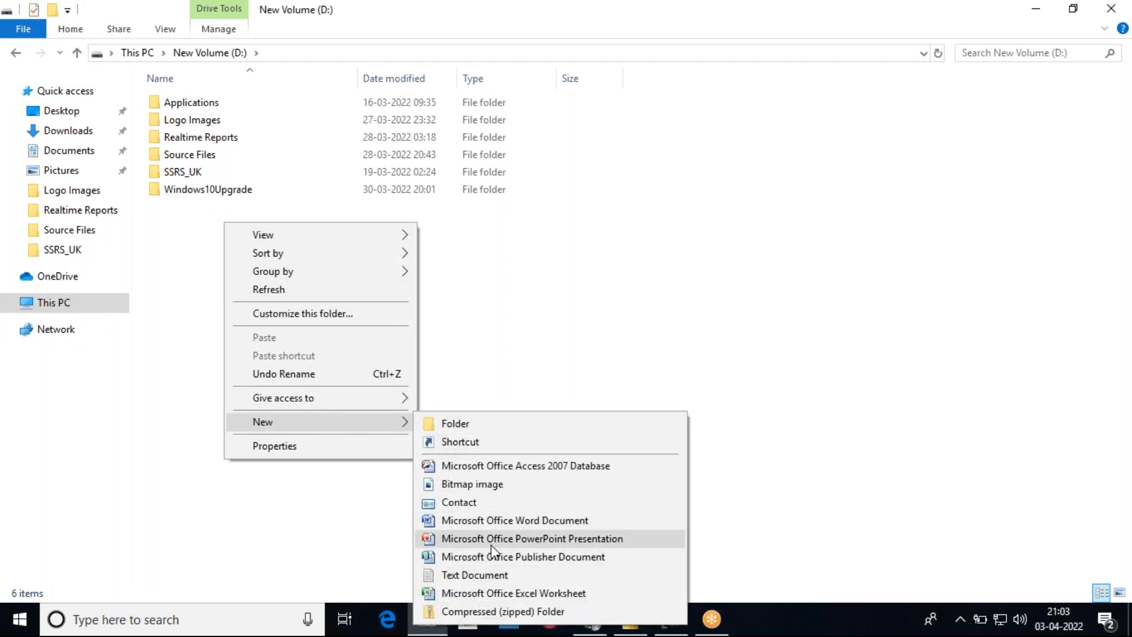
{"action": "left_click", "coordinate": [537, 593]}
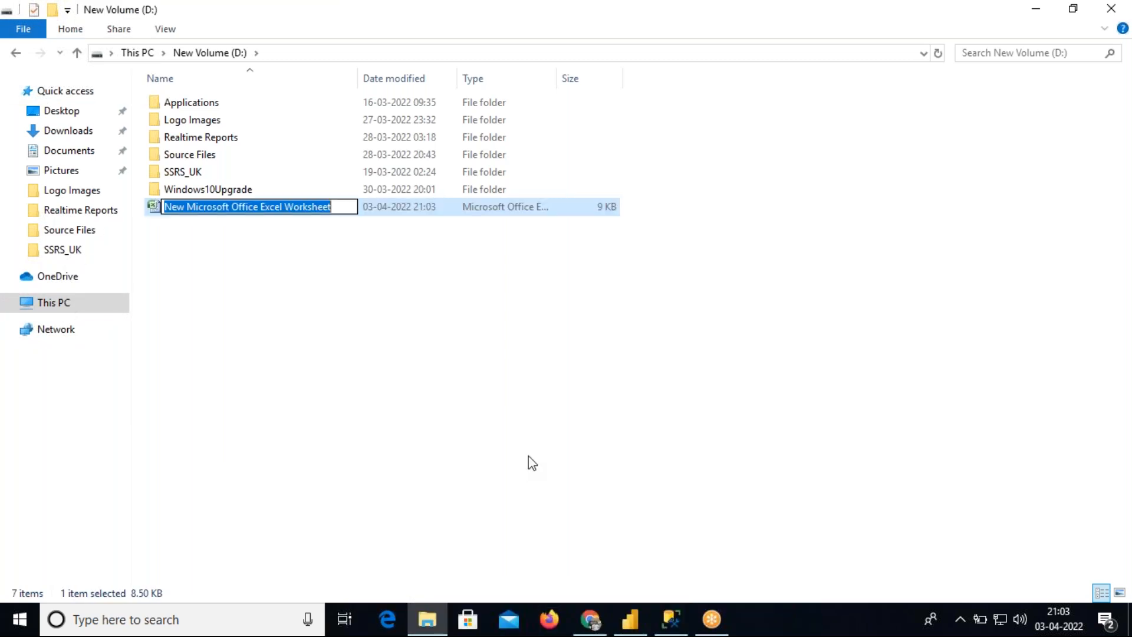
Name the new workbook CustomSort
{"action": "type", "text": "Cus"}
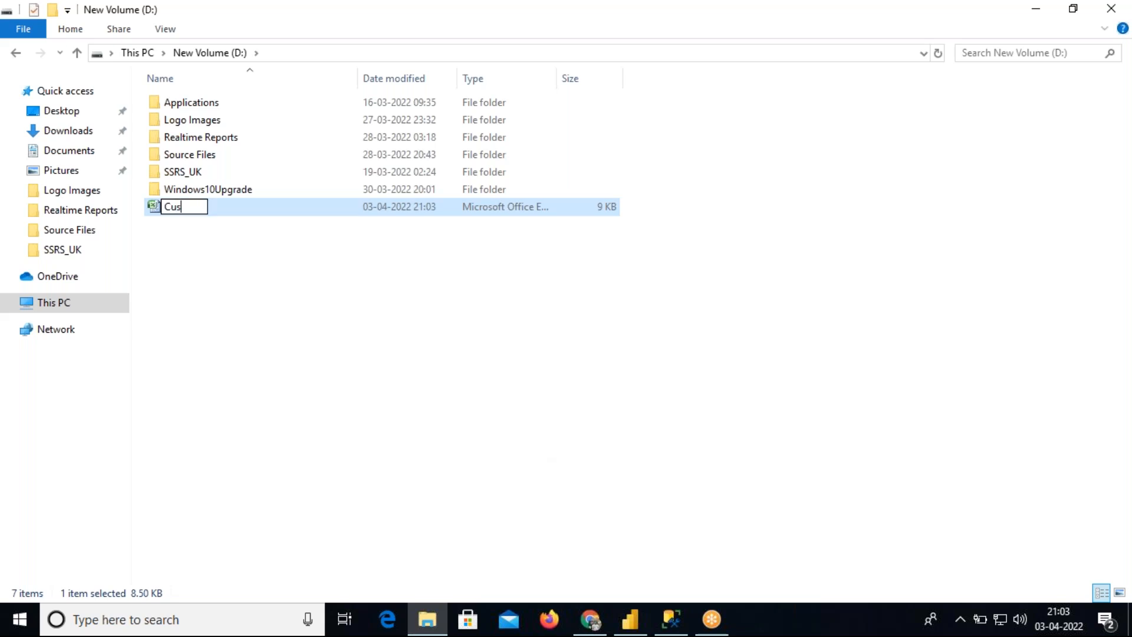
{"action": "type", "text": "tomSort"}
{"action": "key", "text": "Return"}
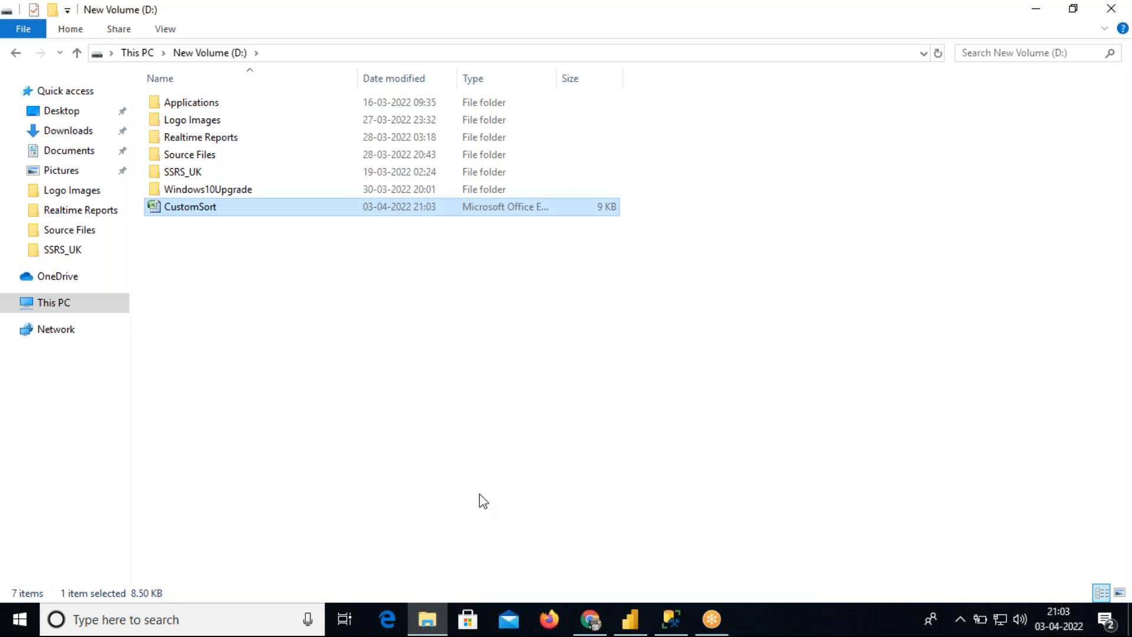
Open CustomSort in Excel and enter the headers Deptno and SortOrder in row 1
{"action": "double_click", "coordinate": [184, 208]}
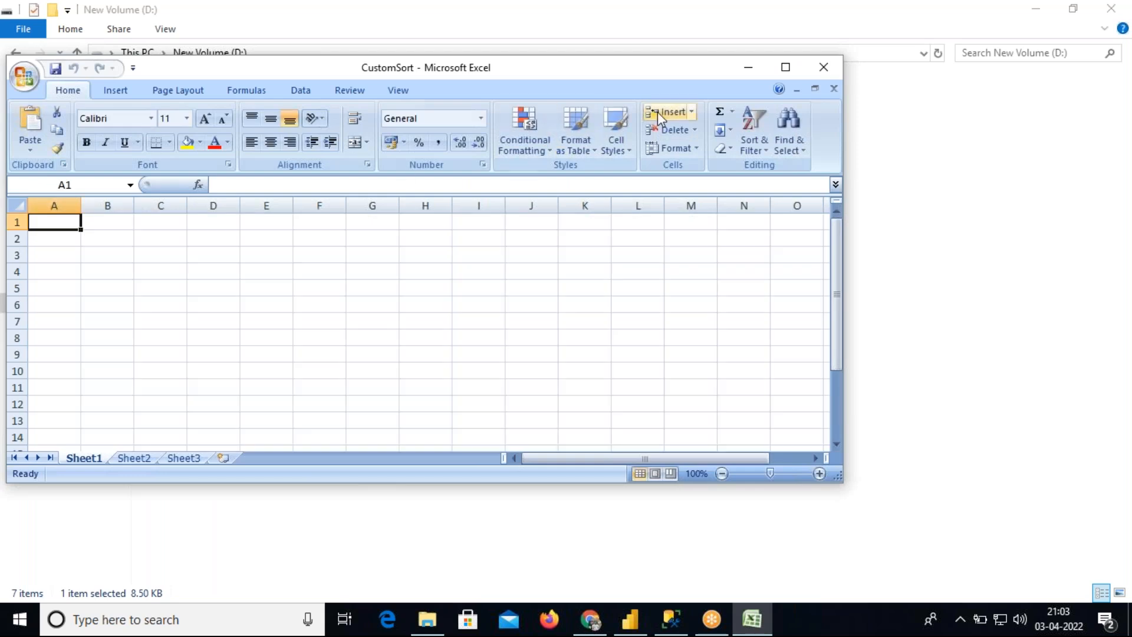
{"action": "left_click", "coordinate": [785, 66]}
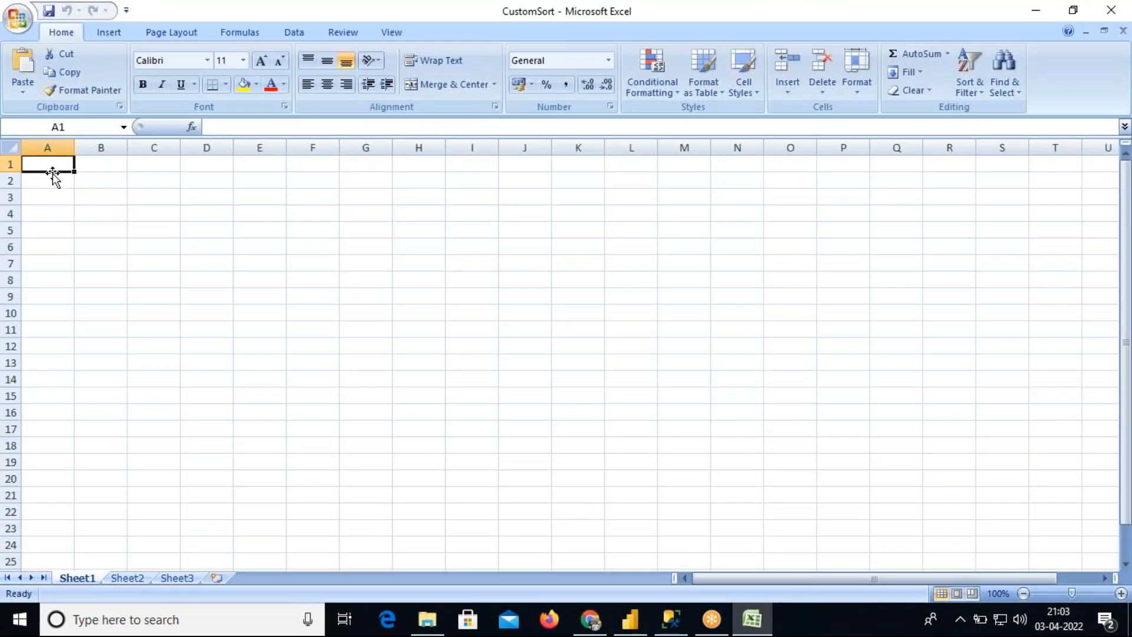
{"action": "type", "text": "Deptno"}
{"action": "key", "text": "Tab"}
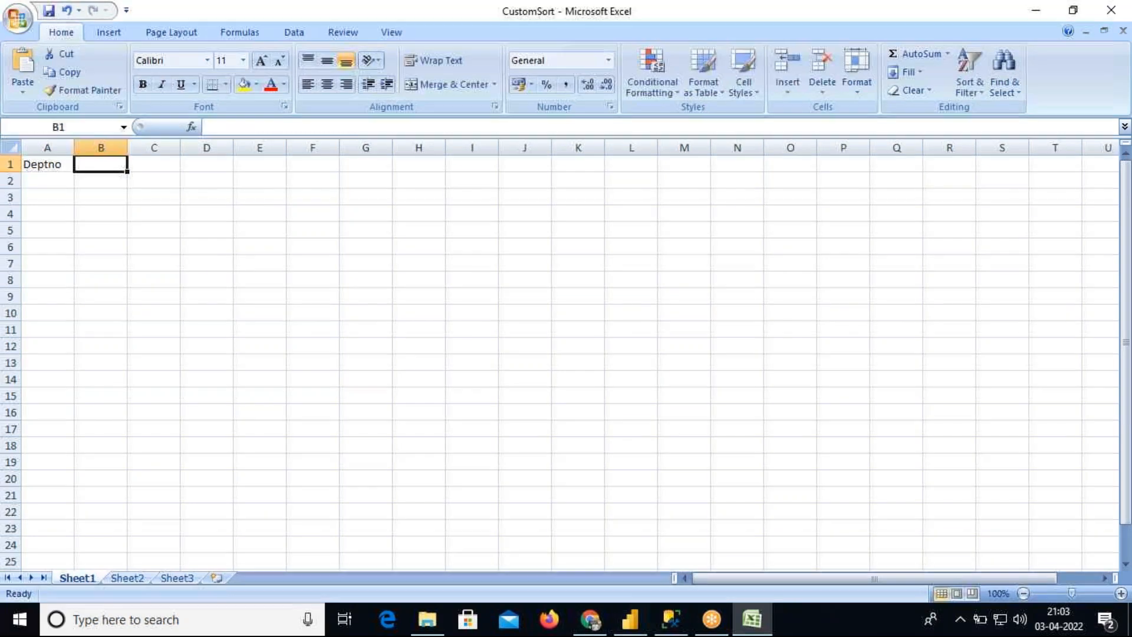
{"action": "type", "text": "Sort"}
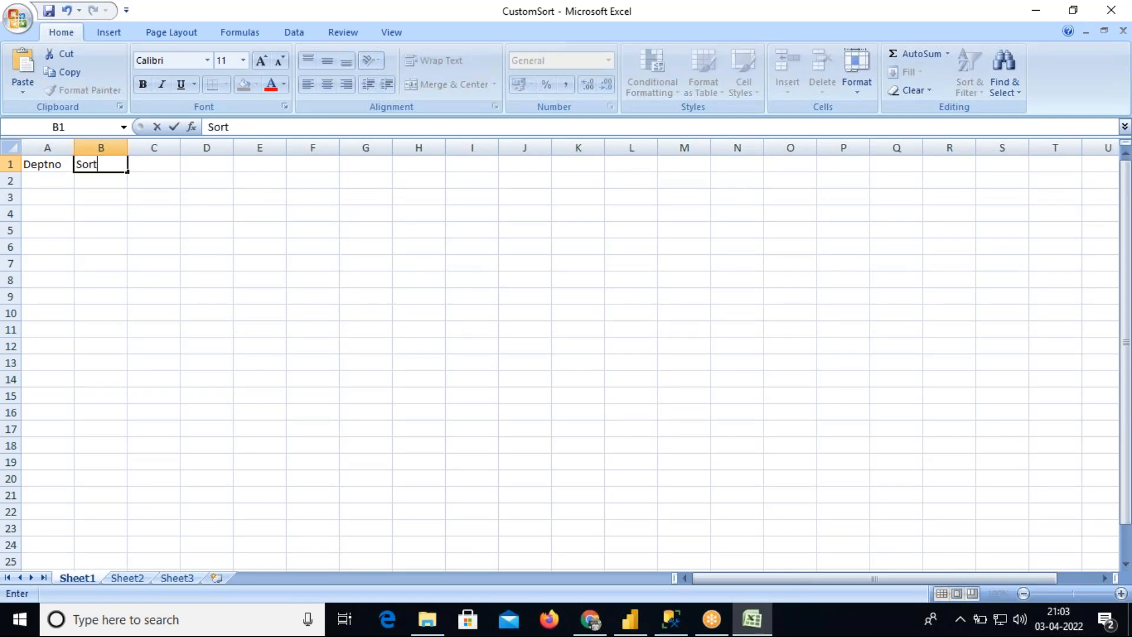
{"action": "type", "text": "Order"}
{"action": "key", "text": "Return"}
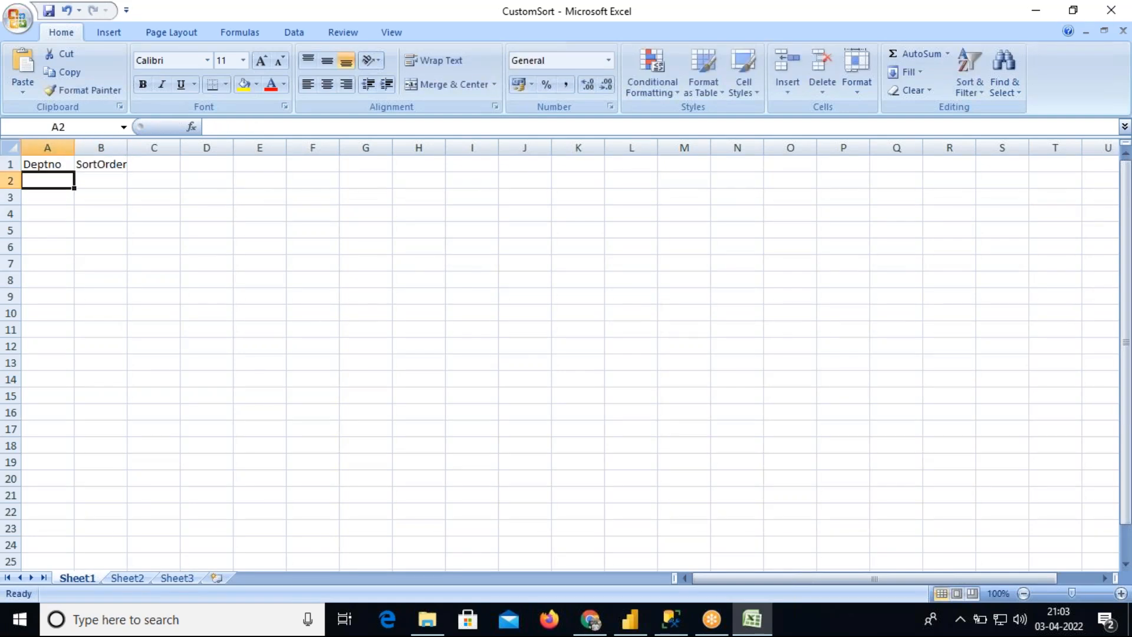
Widen column A and enter the Deptno/SortOrder pairs 10–1, 30–2, 40–3 and 20–4 in rows 2 to 5
{"action": "left_click_drag", "start_coordinate": [76, 144], "coordinate": [90, 144]}
{"action": "type", "text": "10"}
{"action": "key", "text": "Tab"}
{"action": "type", "text": "1"}
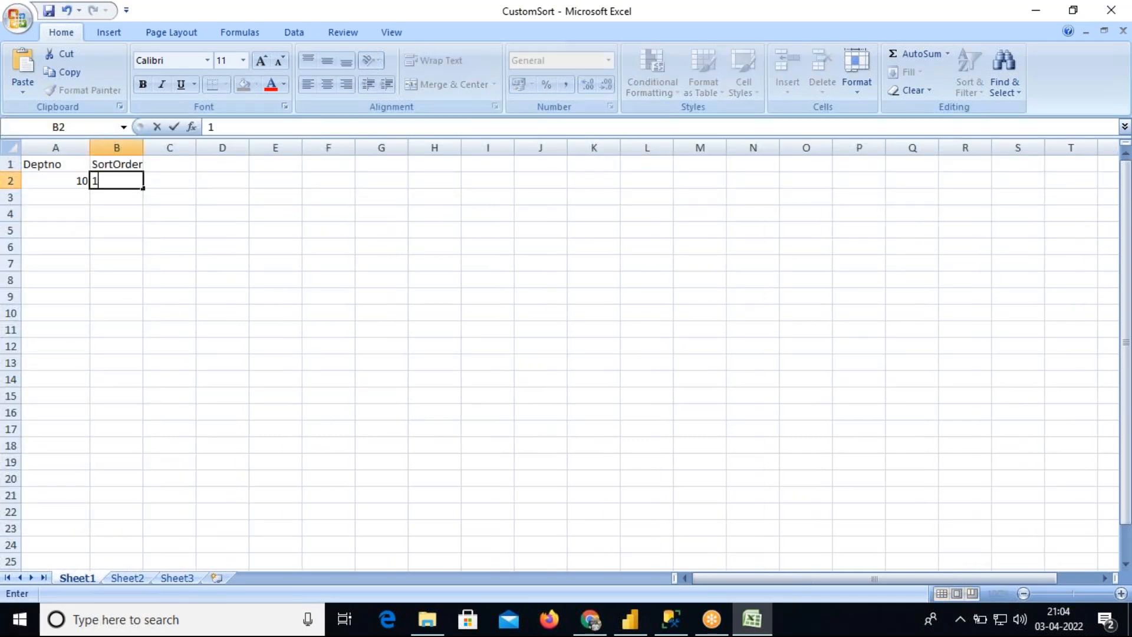
{"action": "key", "text": "Return"}
{"action": "type", "text": "30"}
{"action": "key", "text": "Tab"}
{"action": "type", "text": "2"}
{"action": "key", "text": "Return"}
{"action": "type", "text": "40"}
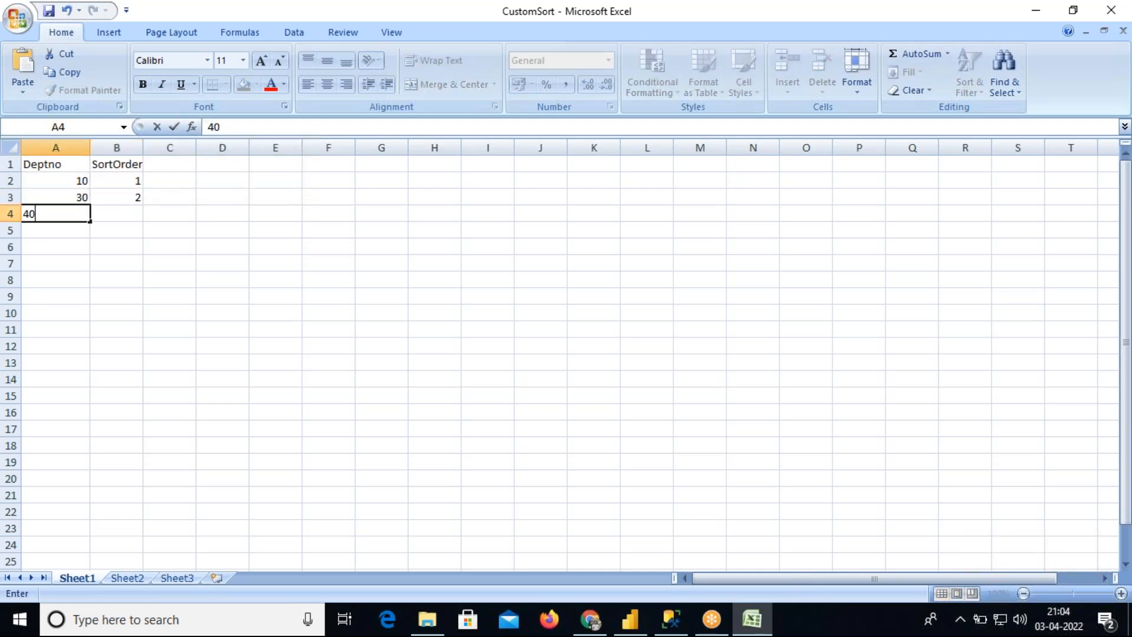
{"action": "key", "text": "Tab"}
{"action": "type", "text": "3"}
{"action": "key", "text": "Return"}
{"action": "type", "text": "20"}
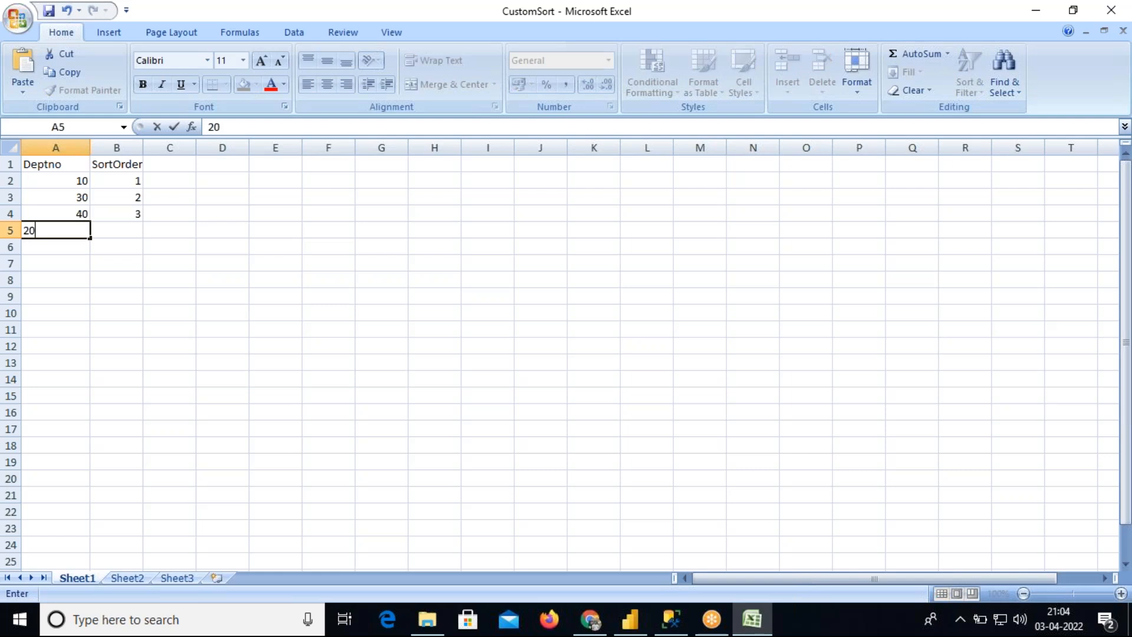
{"action": "key", "text": "Tab"}
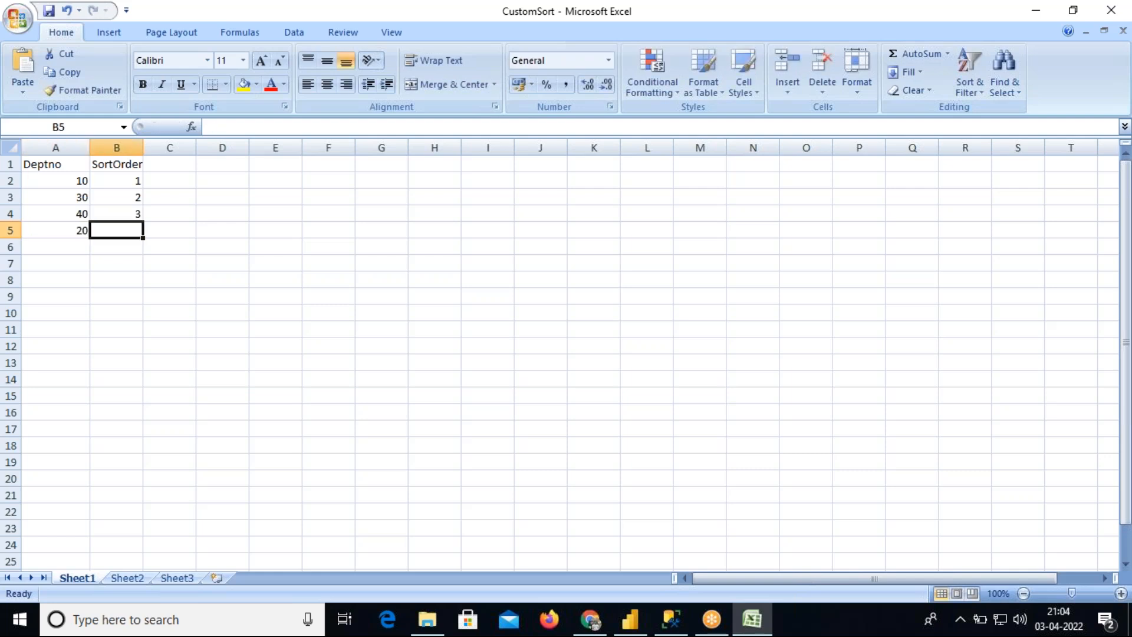
{"action": "type", "text": "4"}
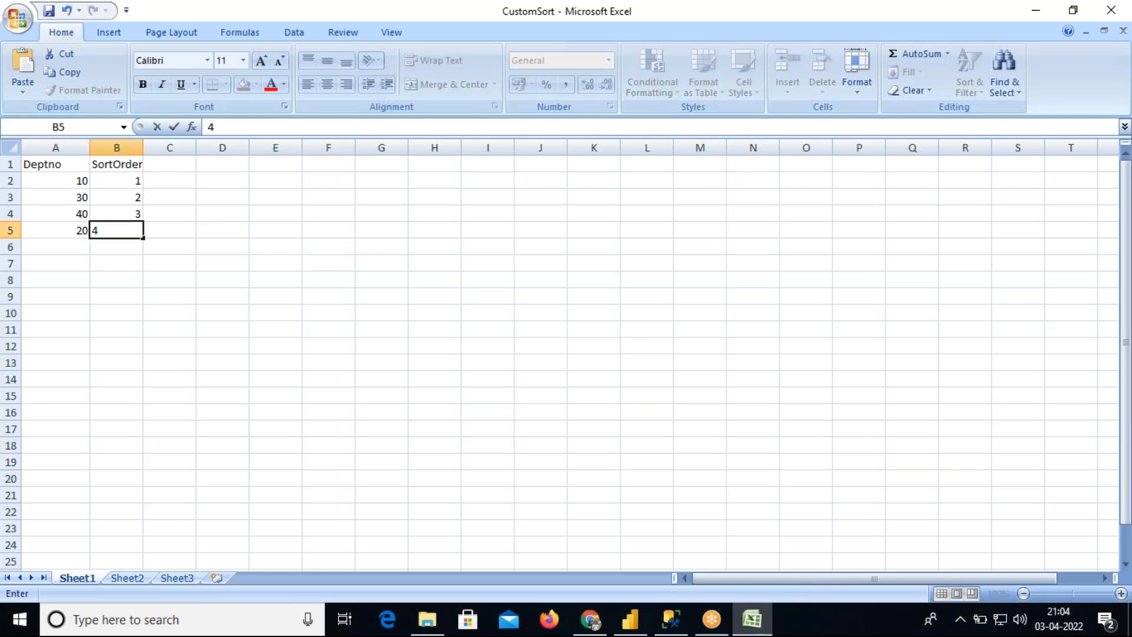
Widen column B so the SortOrder header fits
{"action": "left_click", "coordinate": [74, 212]}
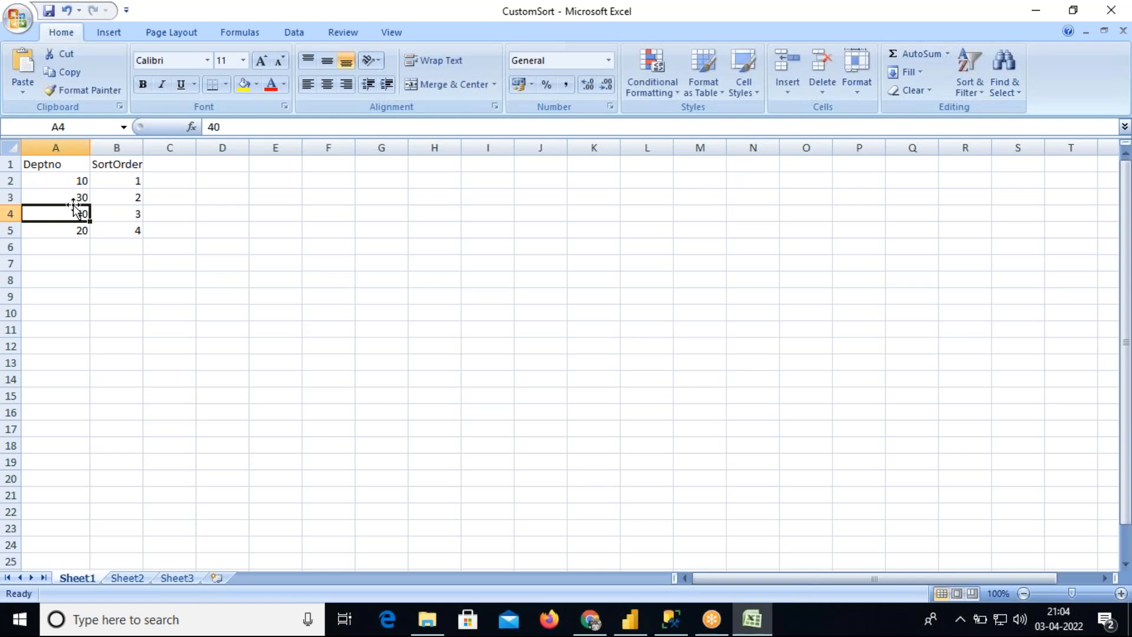
{"action": "left_click", "coordinate": [60, 164]}
{"action": "left_click_drag", "start_coordinate": [61, 163], "coordinate": [120, 230]}
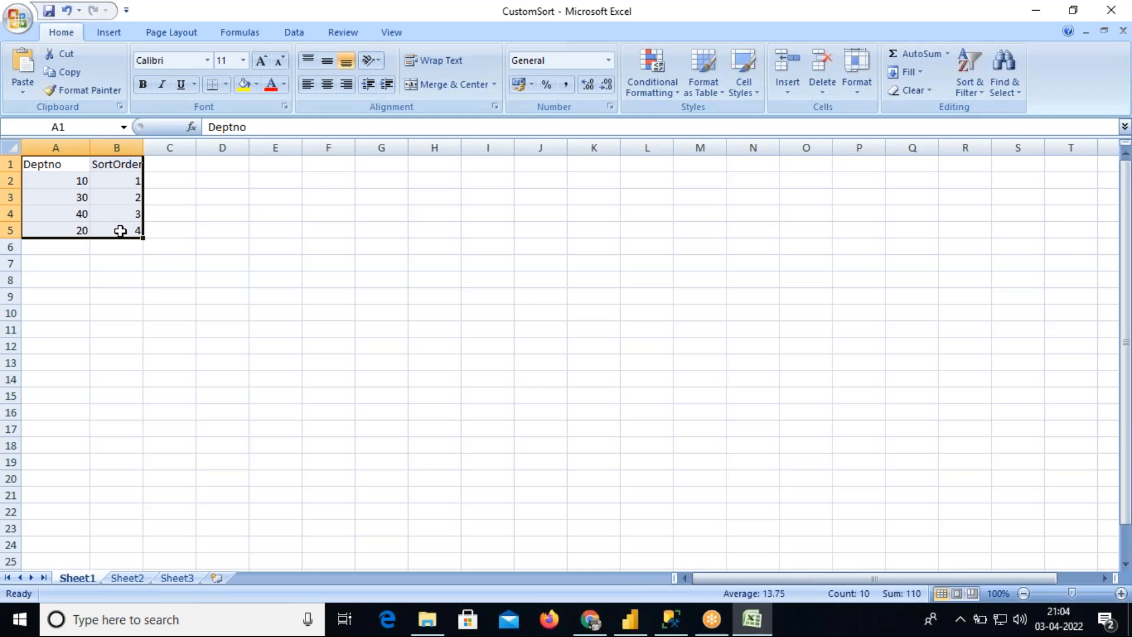
{"action": "left_click_drag", "start_coordinate": [130, 165], "coordinate": [130, 223]}
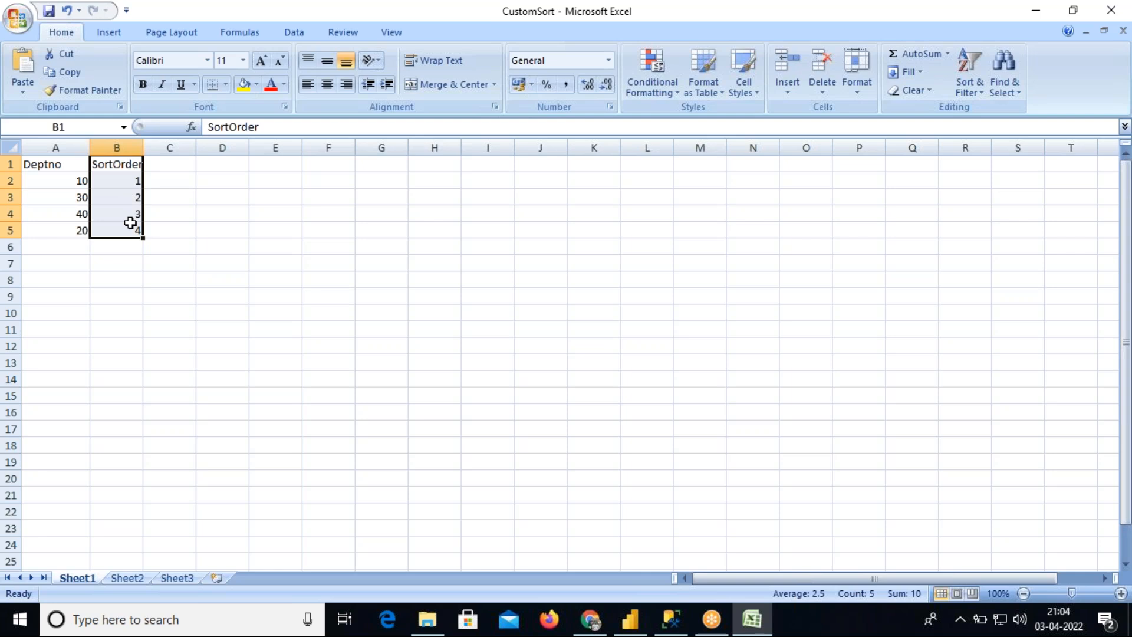
{"action": "left_click_drag", "start_coordinate": [126, 166], "coordinate": [124, 219]}
{"action": "left_click_drag", "start_coordinate": [65, 162], "coordinate": [103, 229]}
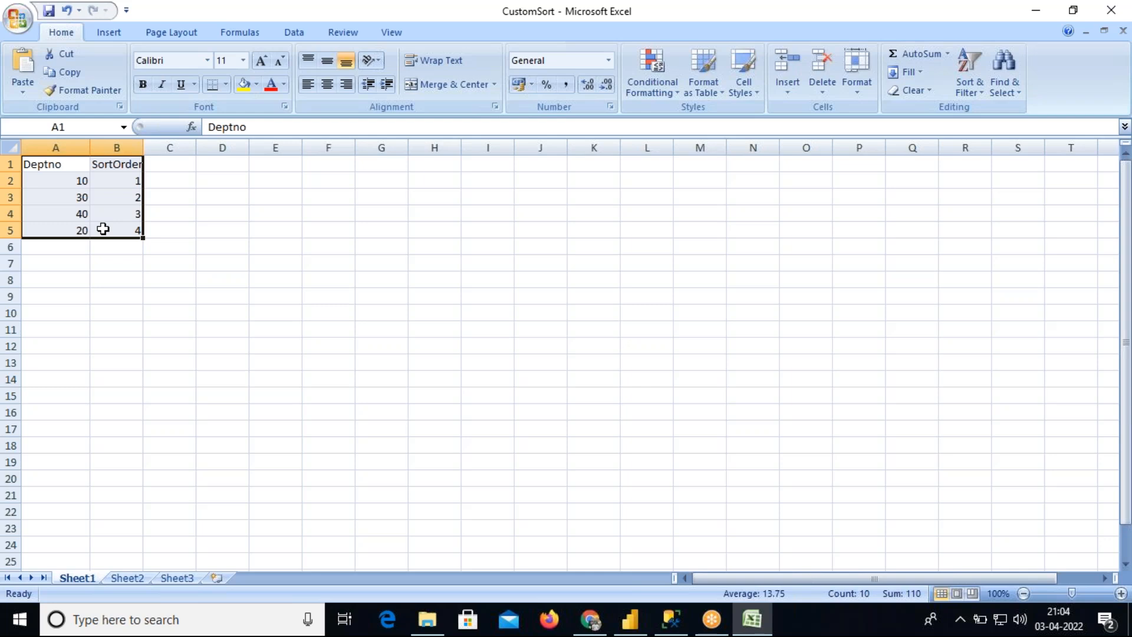
{"action": "left_click_drag", "start_coordinate": [144, 147], "coordinate": [147, 228]}
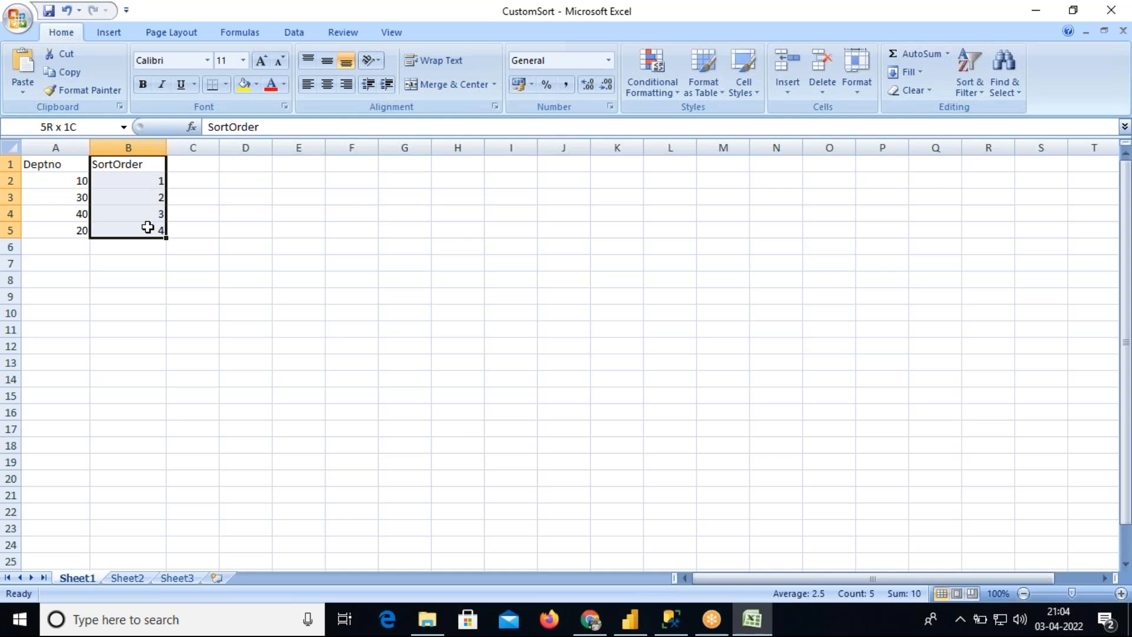
{"action": "left_click_drag", "start_coordinate": [148, 227], "coordinate": [148, 228]}
Review the Deptno and SortOrder values cell by cell and select the filled range
{"action": "left_click_drag", "start_coordinate": [52, 165], "coordinate": [112, 228]}
{"action": "left_click", "coordinate": [61, 181]}
{"action": "left_click", "coordinate": [118, 180]}
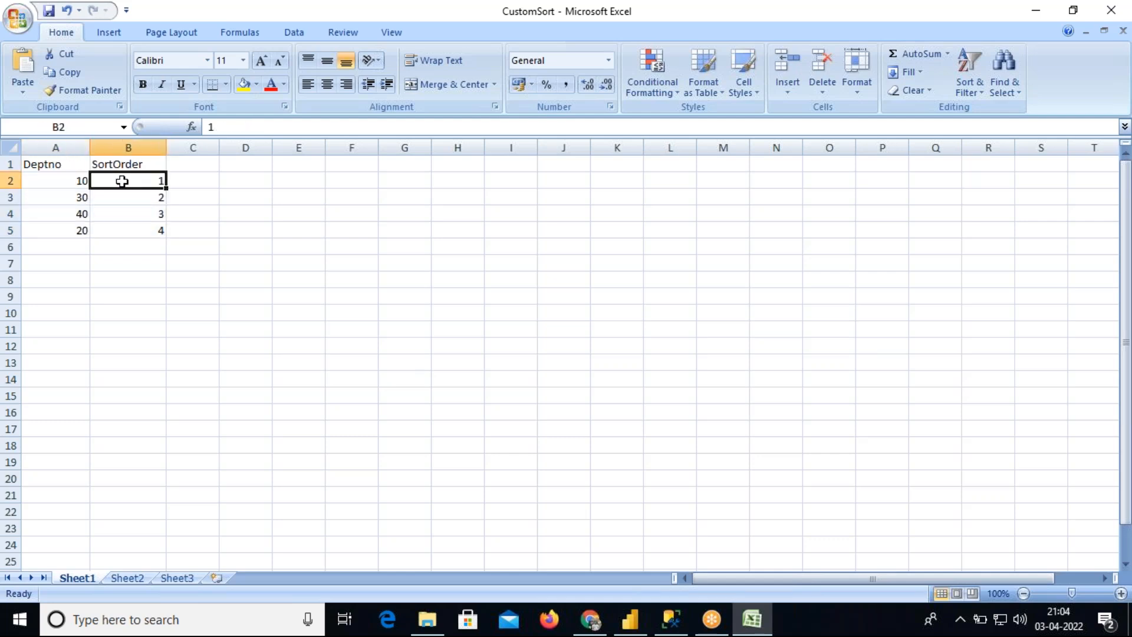
{"action": "left_click", "coordinate": [78, 197]}
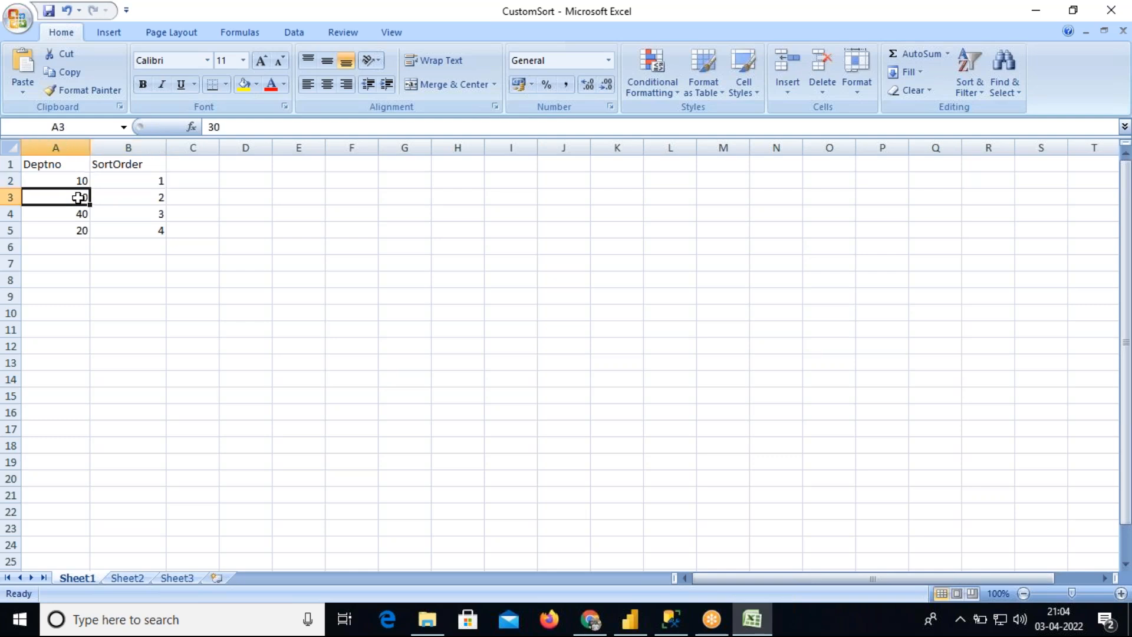
{"action": "left_click", "coordinate": [153, 197]}
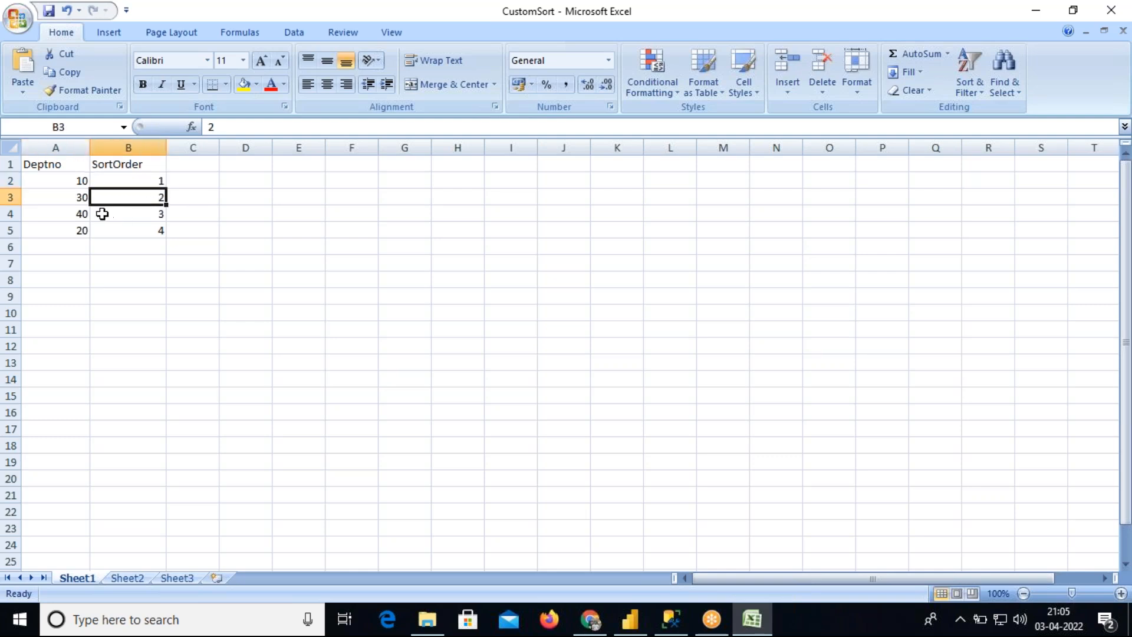
{"action": "left_click", "coordinate": [80, 214]}
{"action": "left_click", "coordinate": [124, 214]}
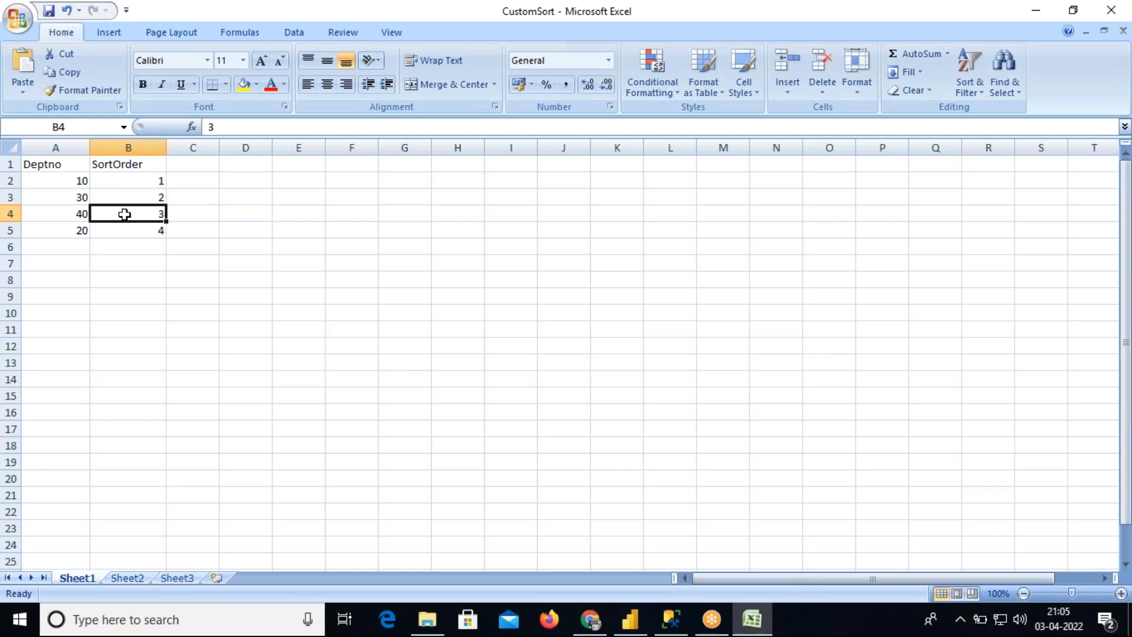
{"action": "left_click", "coordinate": [71, 230]}
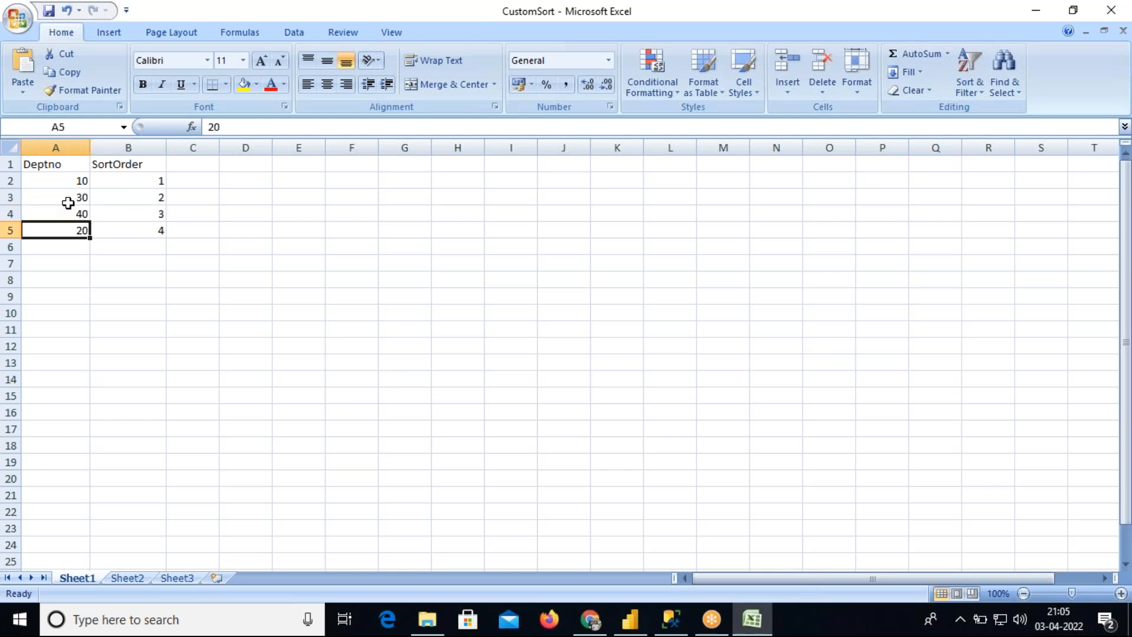
{"action": "left_click_drag", "start_coordinate": [63, 165], "coordinate": [130, 227]}
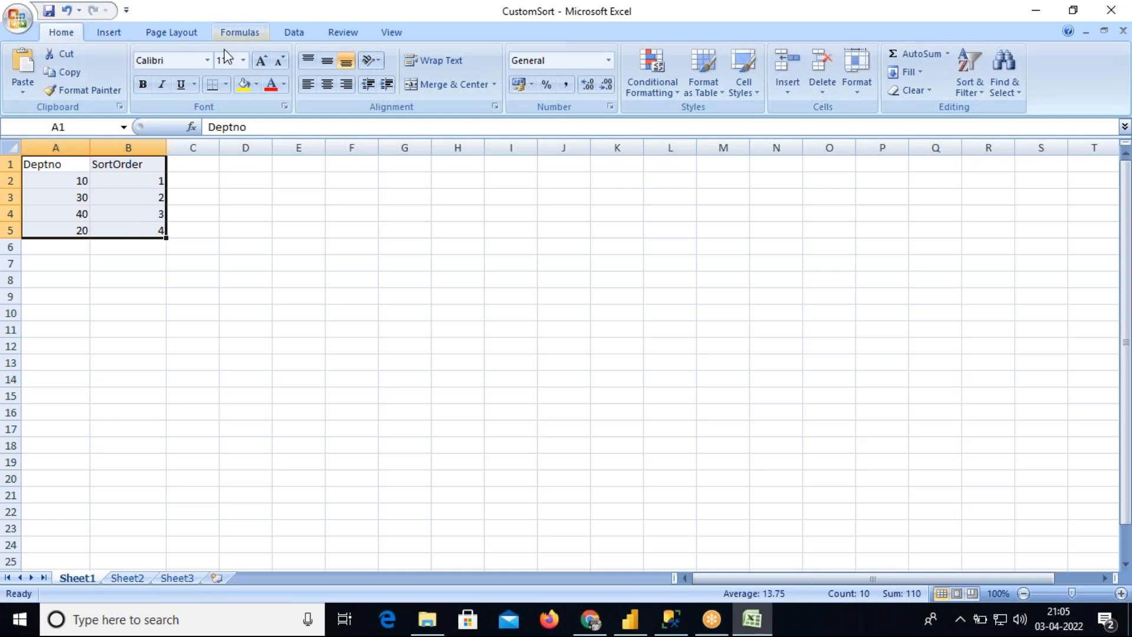
Switch to Power BI Desktop and import Sheet1 from the CustomSort Excel workbook on New Volume (D:)
{"action": "left_click", "coordinate": [637, 630]}
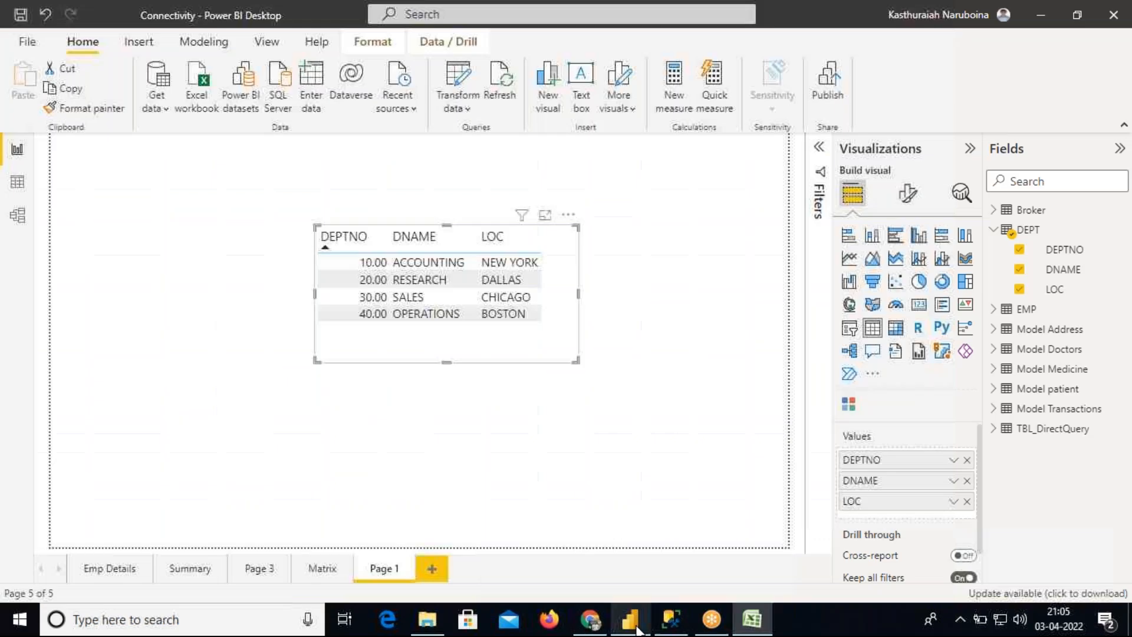
{"action": "left_click", "coordinate": [165, 110]}
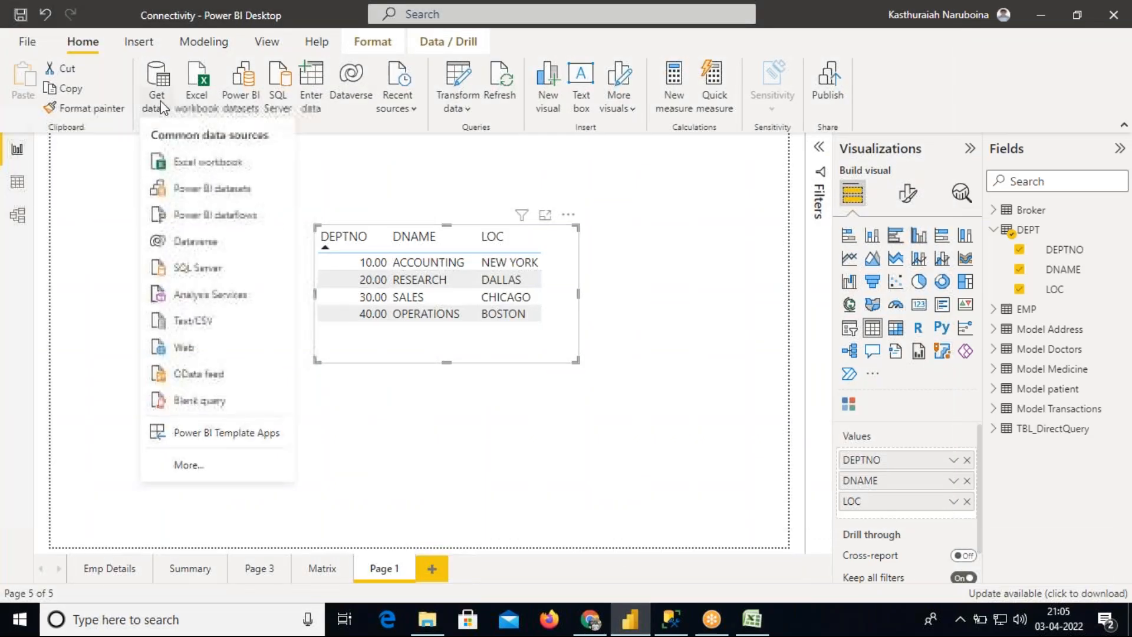
{"action": "left_click", "coordinate": [190, 168]}
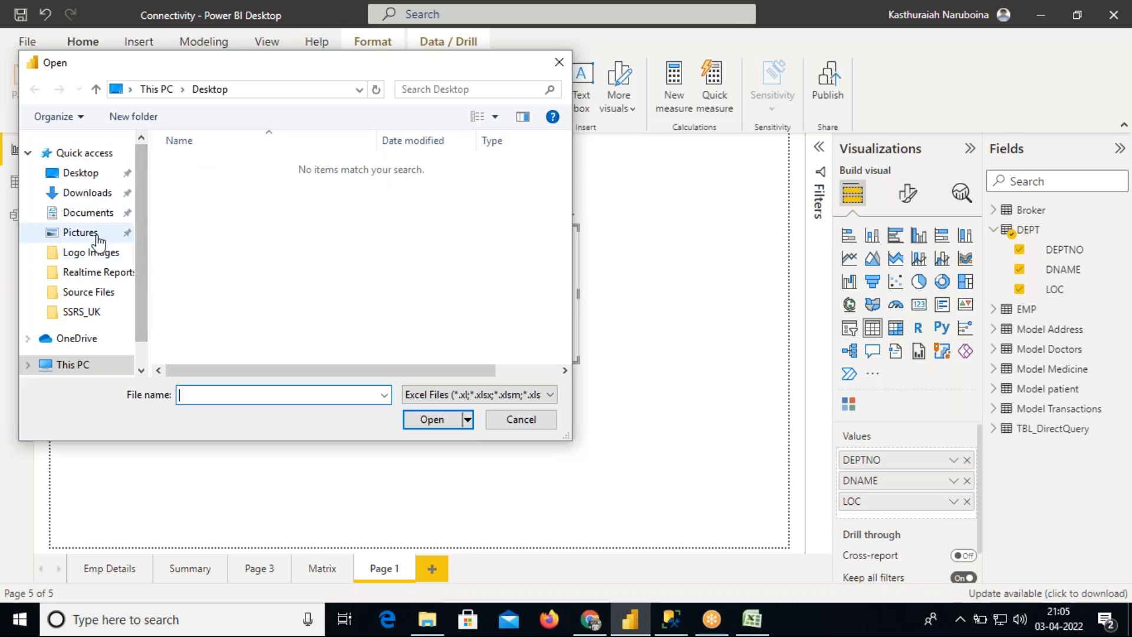
{"action": "scroll", "coordinate": [139, 266], "scroll_direction": "down", "scroll_amount": 2}
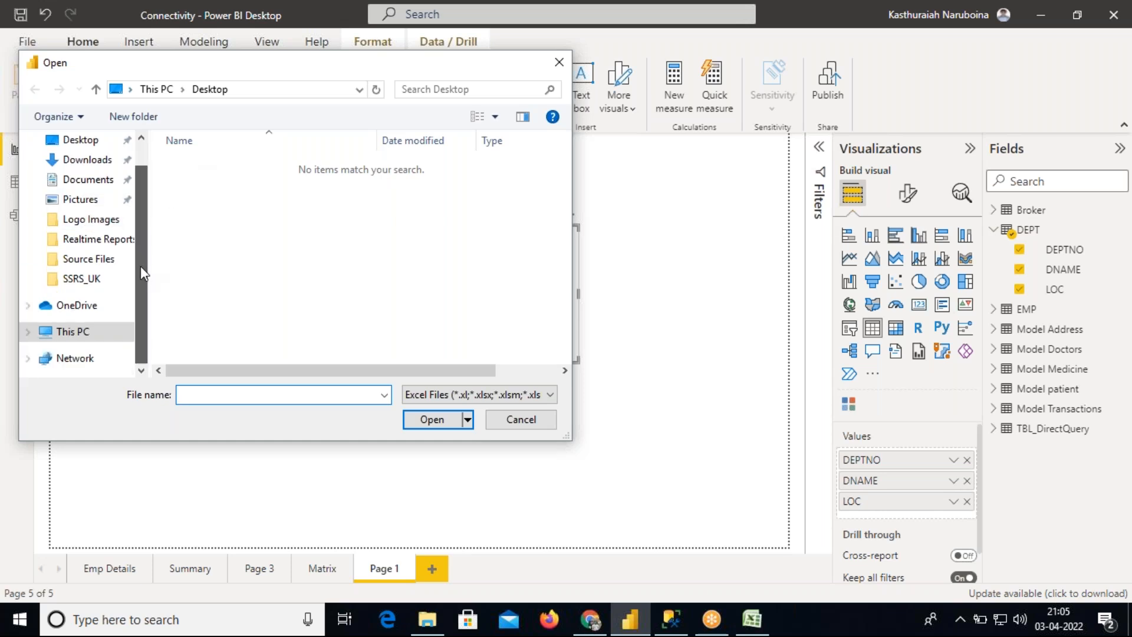
{"action": "left_click", "coordinate": [107, 326]}
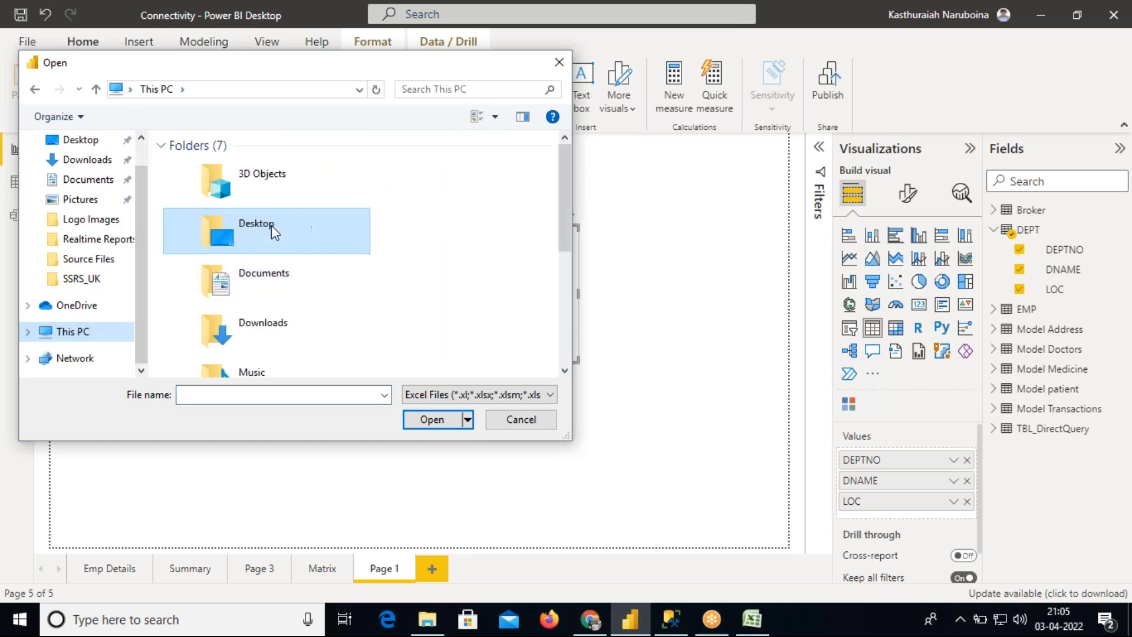
{"action": "left_click", "coordinate": [89, 221]}
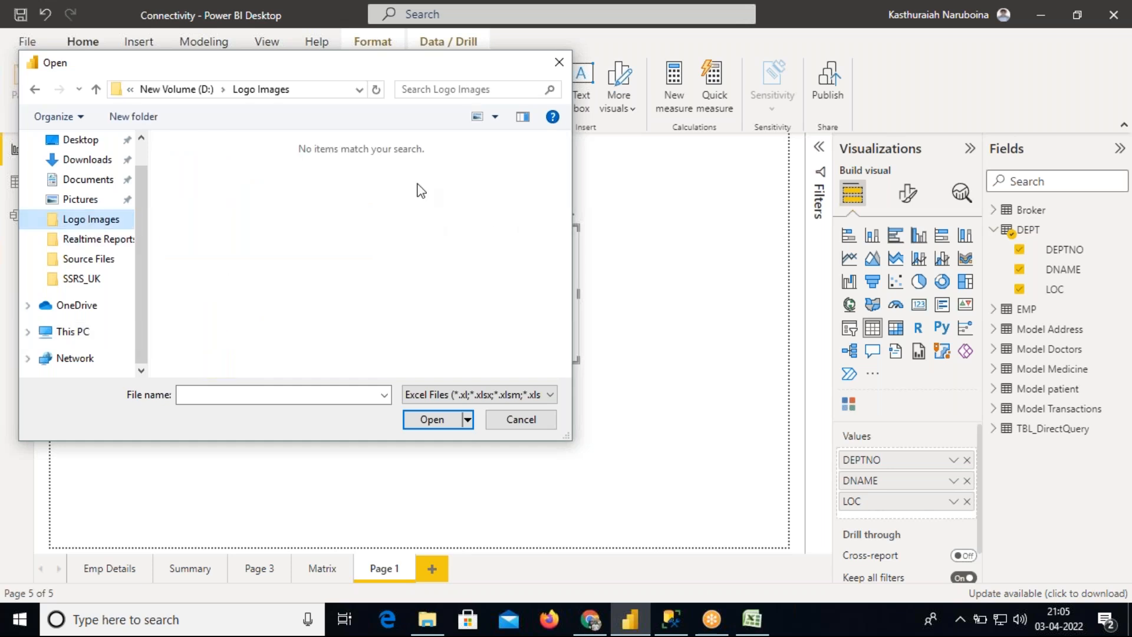
{"action": "left_click", "coordinate": [189, 89]}
{"action": "left_click", "coordinate": [221, 274]}
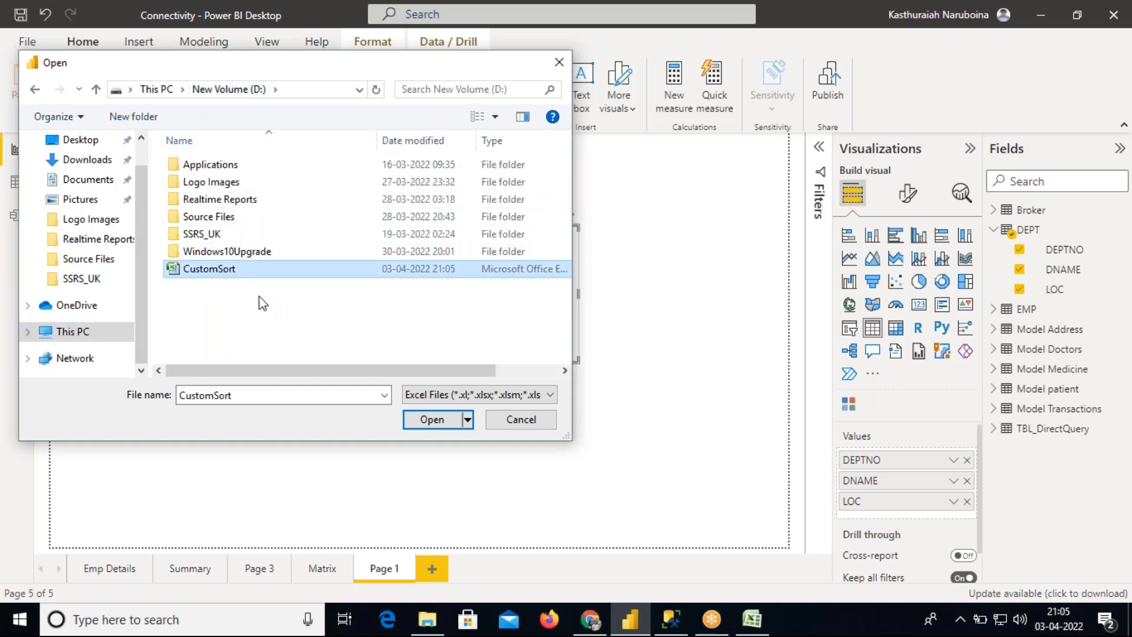
{"action": "left_click", "coordinate": [432, 420]}
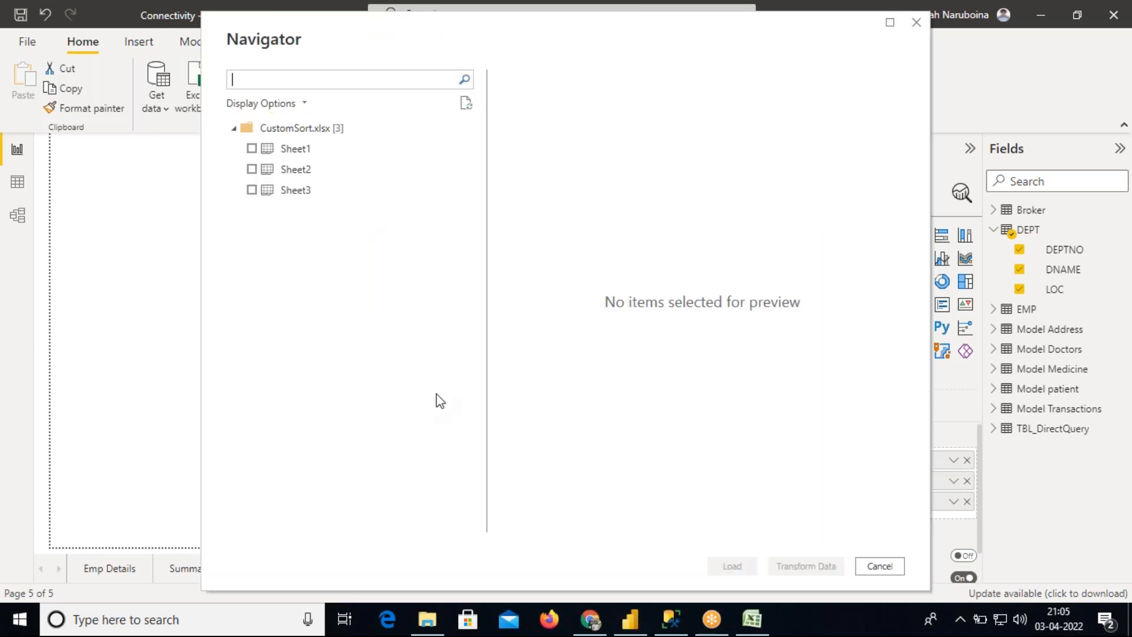
{"action": "left_click", "coordinate": [251, 149]}
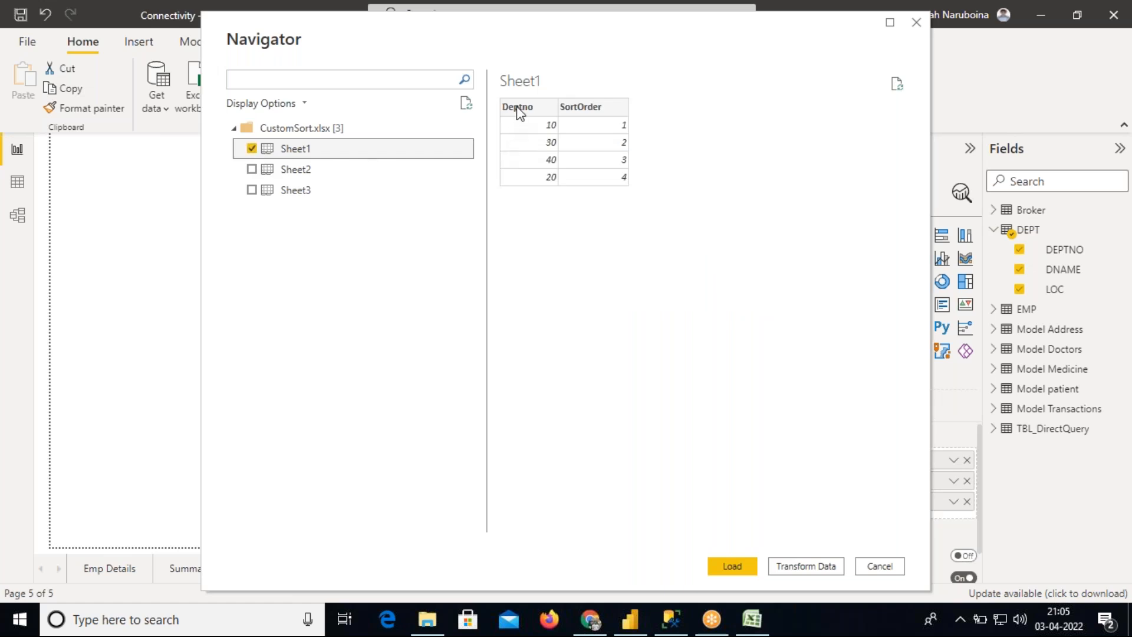
{"action": "left_click", "coordinate": [733, 566]}
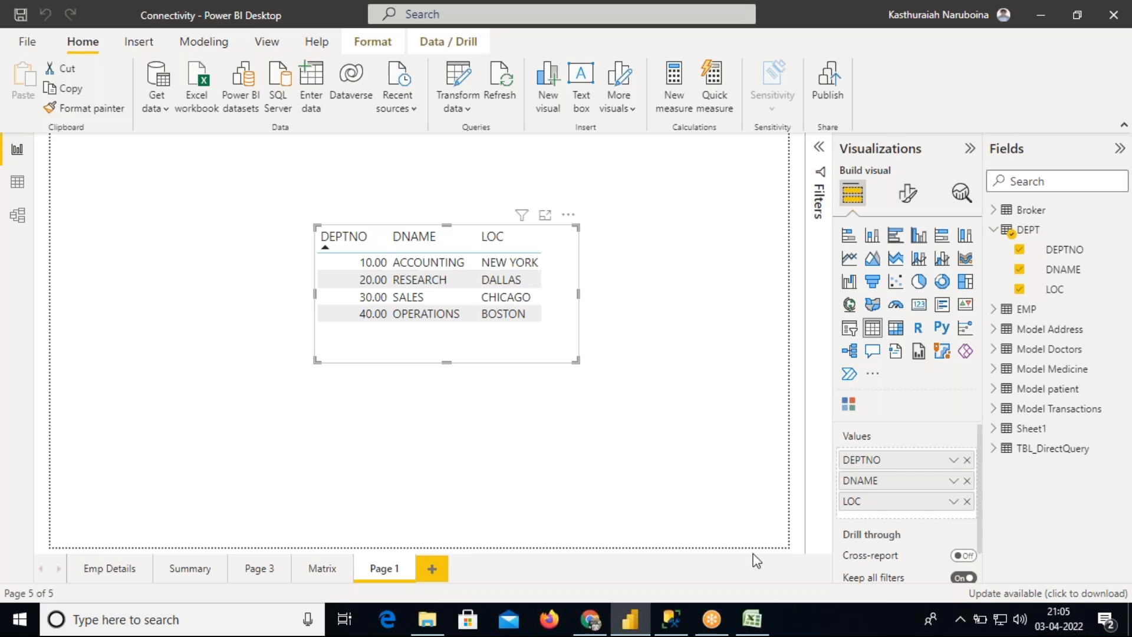
Rename the imported Sheet1 table to SortOrder
{"action": "double_click", "coordinate": [1036, 431]}
{"action": "left_click", "coordinate": [1055, 429]}
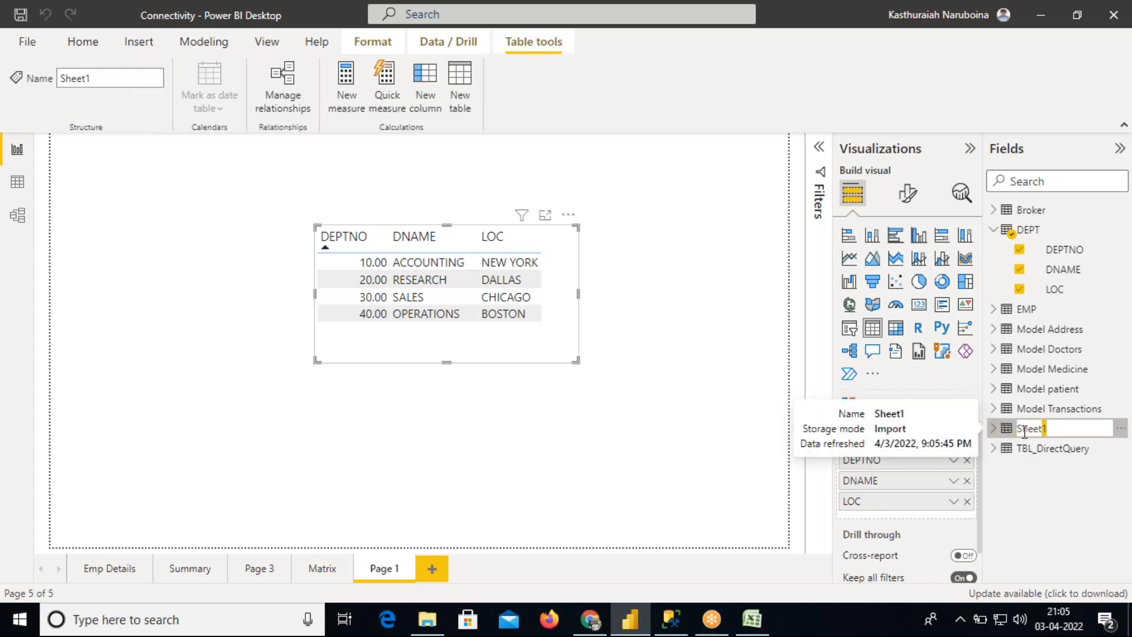
{"action": "key", "text": "ctrl+a"}
{"action": "key", "text": "BackSpace"}
{"action": "type", "text": "SortOrder"}
{"action": "key", "text": "Return"}
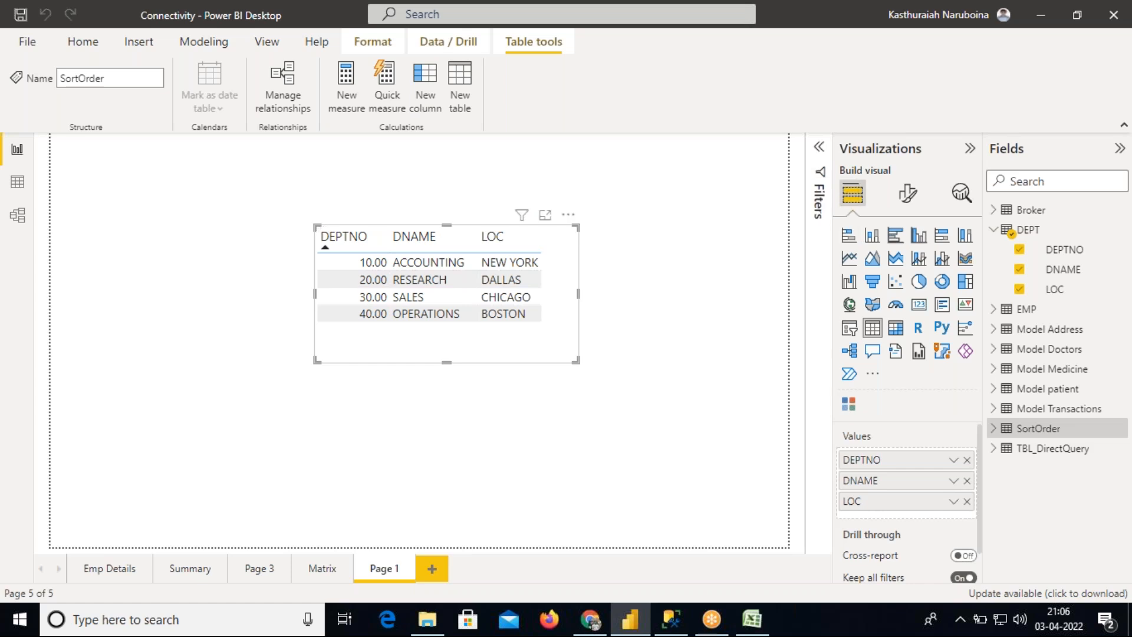
Expand the SortOrder table and change the Deptno column's data type to Text
{"action": "left_click", "coordinate": [994, 428]}
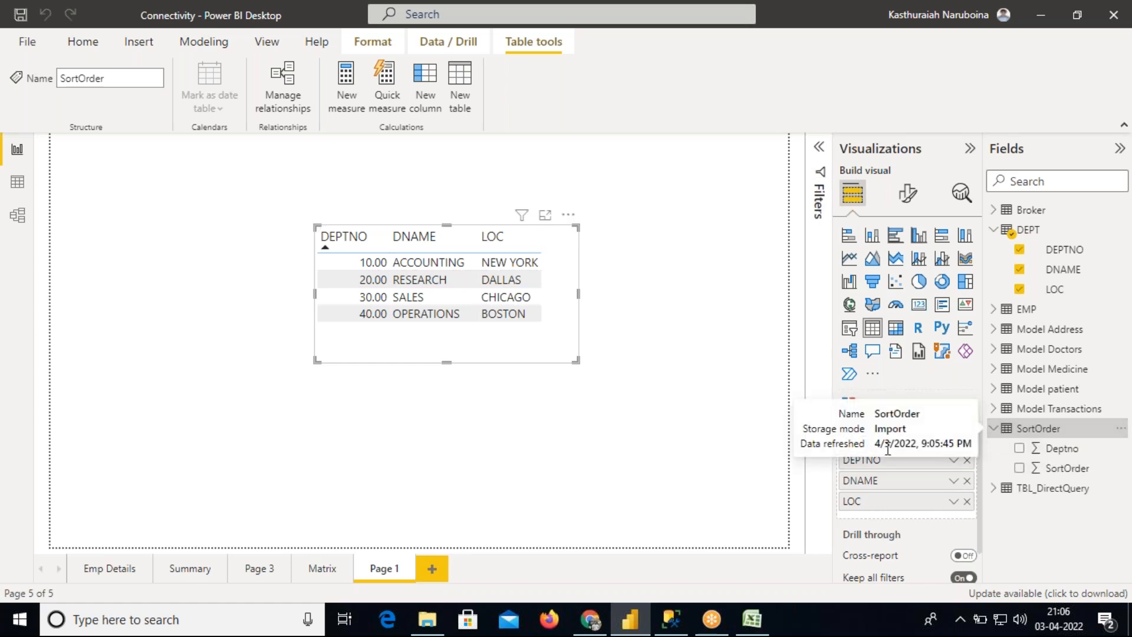
{"action": "left_click", "coordinate": [1055, 450]}
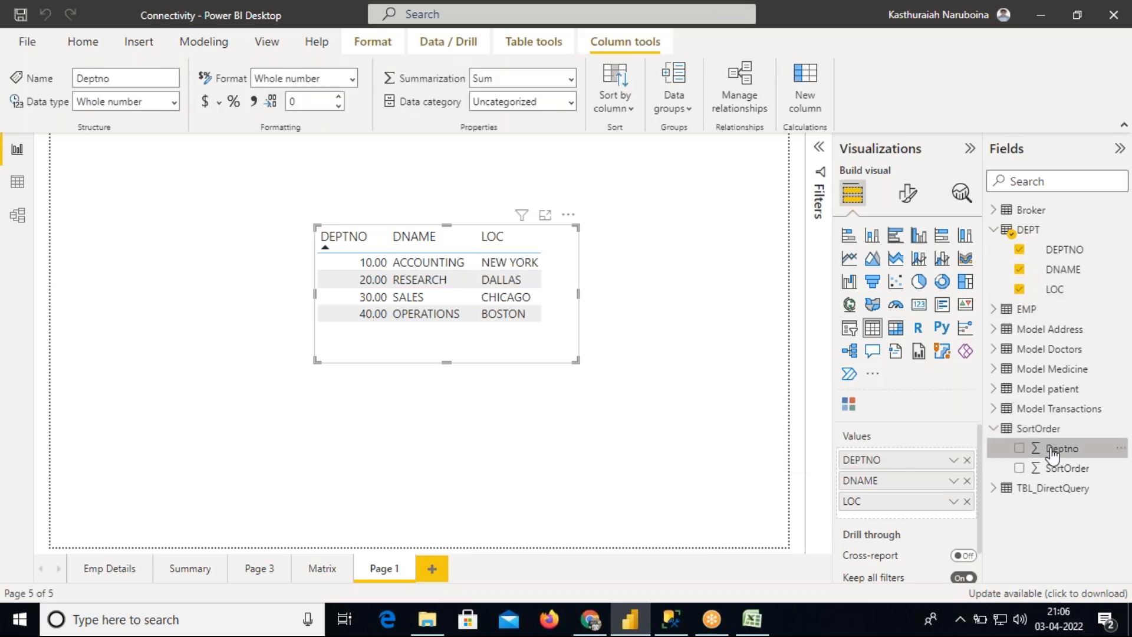
{"action": "left_click", "coordinate": [172, 102]}
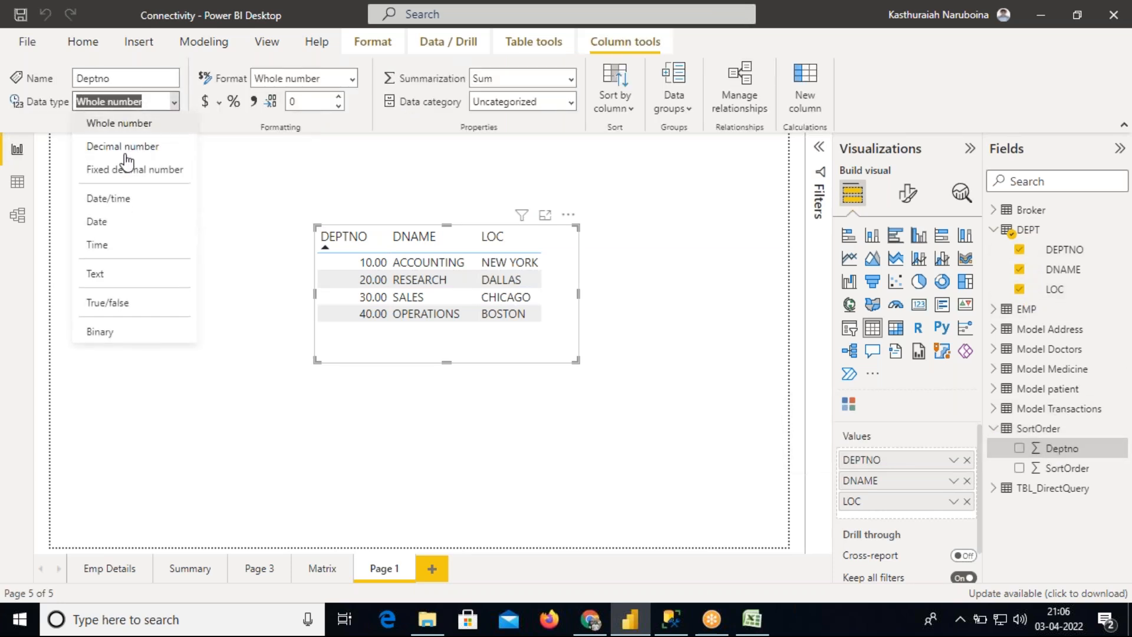
{"action": "left_click", "coordinate": [110, 277]}
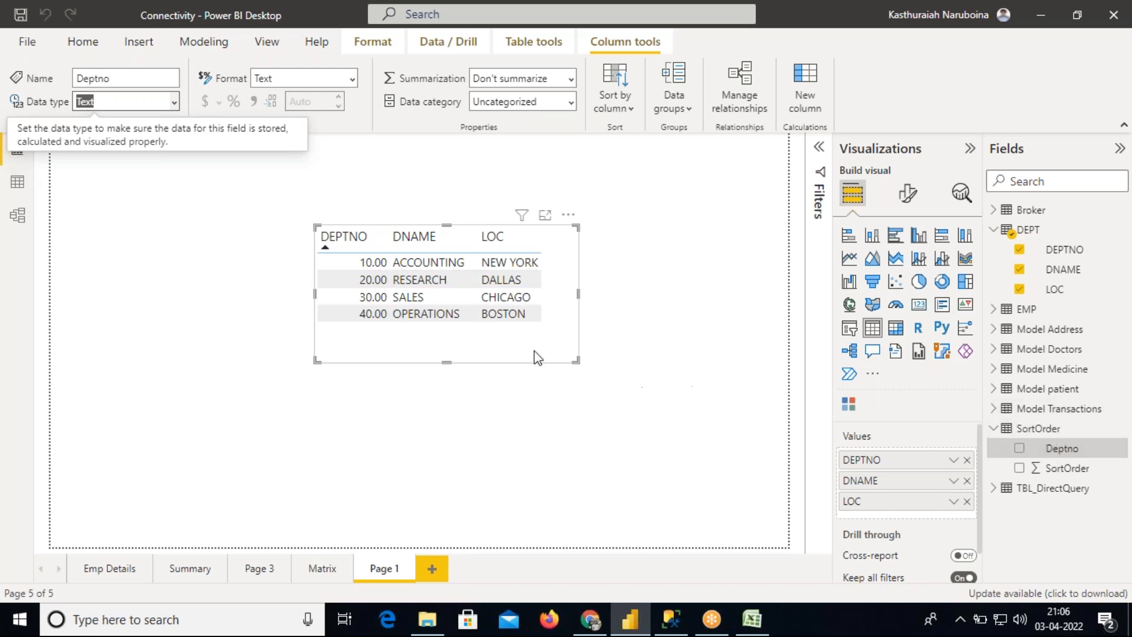
Open the SortOrder table in Data view and select its Deptno column
{"action": "left_click", "coordinate": [17, 183]}
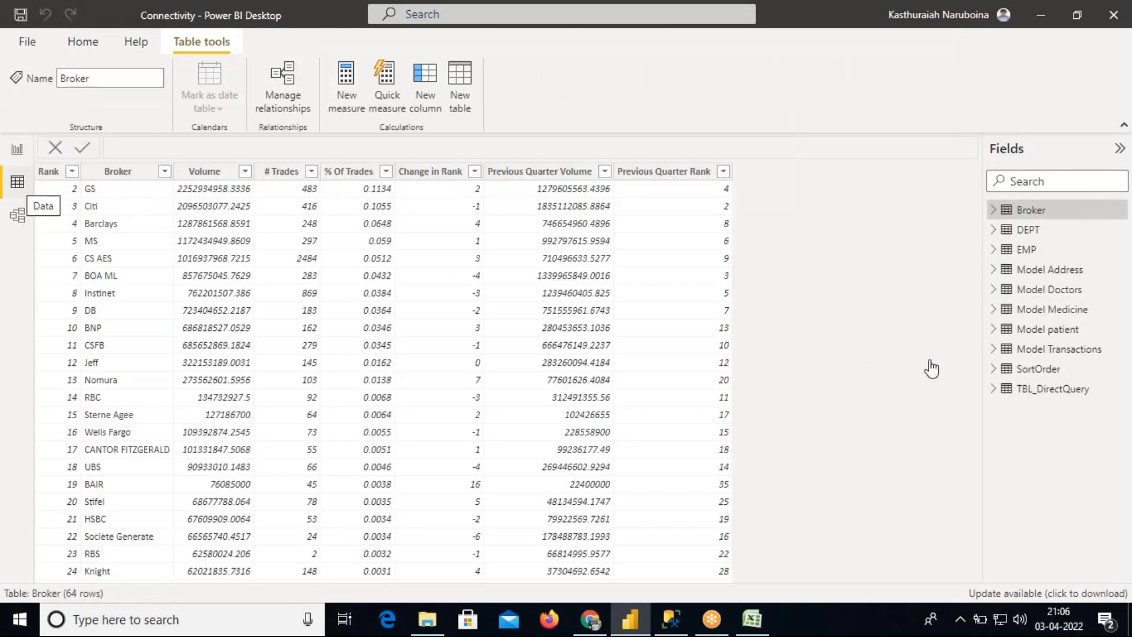
{"action": "left_click", "coordinate": [1028, 376]}
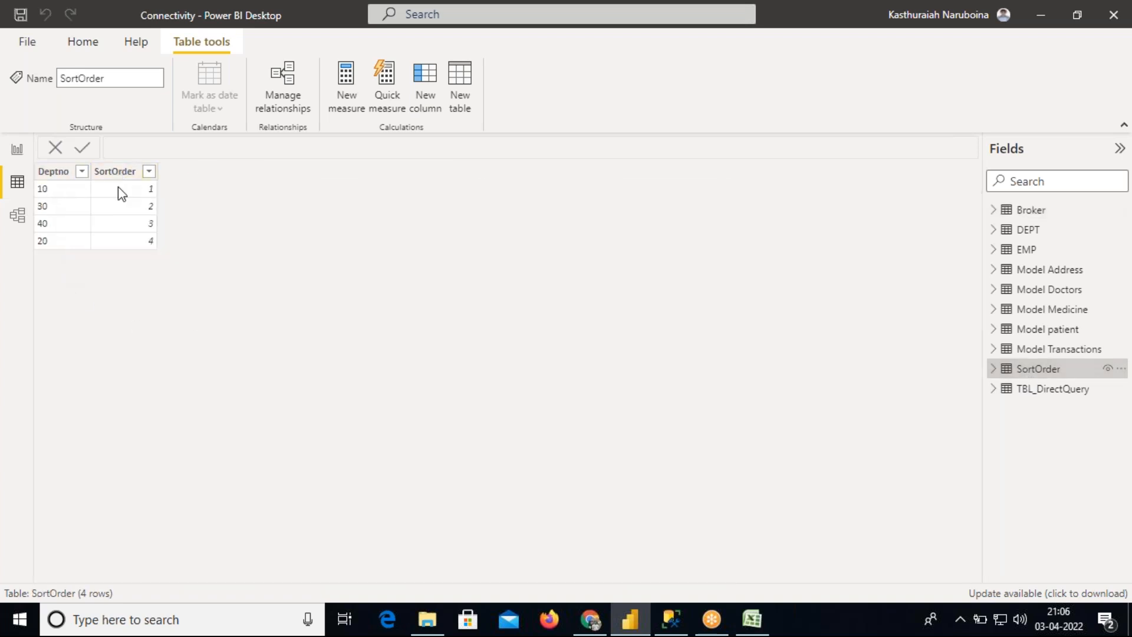
{"action": "left_click", "coordinate": [59, 182]}
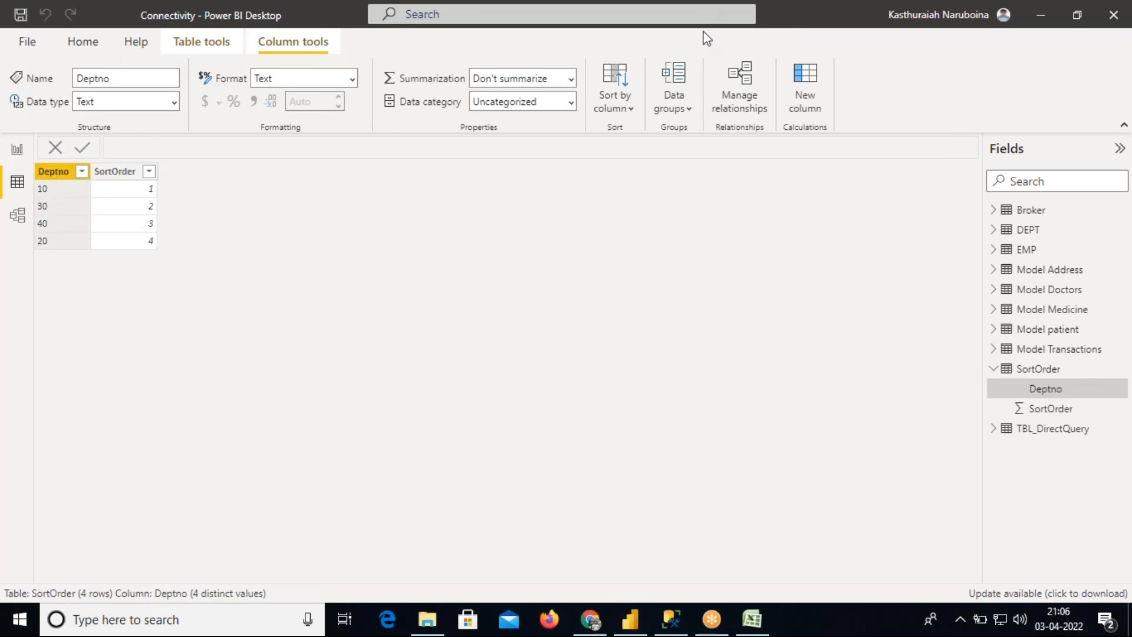
{"action": "mouse_move", "coordinate": [41, 158]}
{"action": "left_mouse_down"}
{"action": "mouse_move", "coordinate": [50, 165]}
{"action": "mouse_move", "coordinate": [74, 93]}
{"action": "left_mouse_up"}
{"action": "mouse_move", "coordinate": [48, 151]}
{"action": "left_mouse_down"}
{"action": "mouse_move", "coordinate": [46, 186]}
{"action": "mouse_move", "coordinate": [88, 173]}
{"action": "mouse_move", "coordinate": [78, 156]}
{"action": "left_mouse_up"}
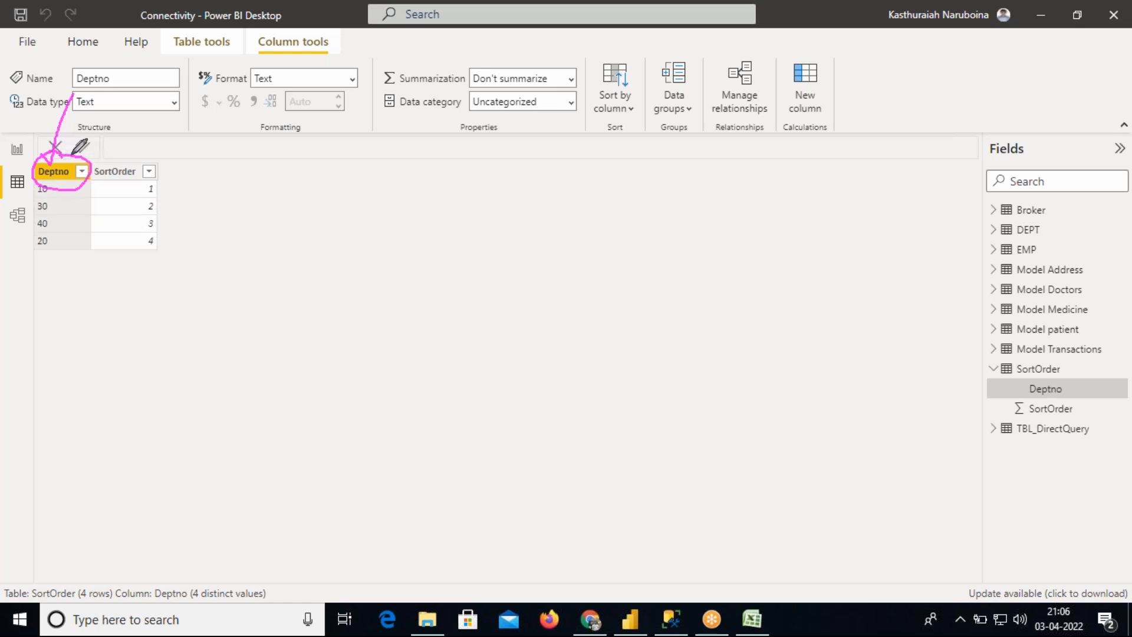
{"action": "mouse_move", "coordinate": [76, 154]}
{"action": "left_mouse_down"}
{"action": "mouse_move", "coordinate": [163, 109]}
{"action": "mouse_move", "coordinate": [493, 124]}
{"action": "mouse_move", "coordinate": [694, 245]}
{"action": "left_mouse_up"}
{"action": "mouse_move", "coordinate": [631, 230]}
{"action": "left_mouse_down"}
{"action": "mouse_move", "coordinate": [646, 263]}
{"action": "mouse_move", "coordinate": [642, 467]}
{"action": "mouse_move", "coordinate": [861, 454]}
{"action": "mouse_move", "coordinate": [896, 317]}
{"action": "mouse_move", "coordinate": [777, 227]}
{"action": "mouse_move", "coordinate": [621, 236]}
{"action": "left_mouse_up"}
{"action": "left_click_drag", "start_coordinate": [639, 287], "coordinate": [853, 278]}
{"action": "left_click_drag", "start_coordinate": [754, 238], "coordinate": [767, 463]}
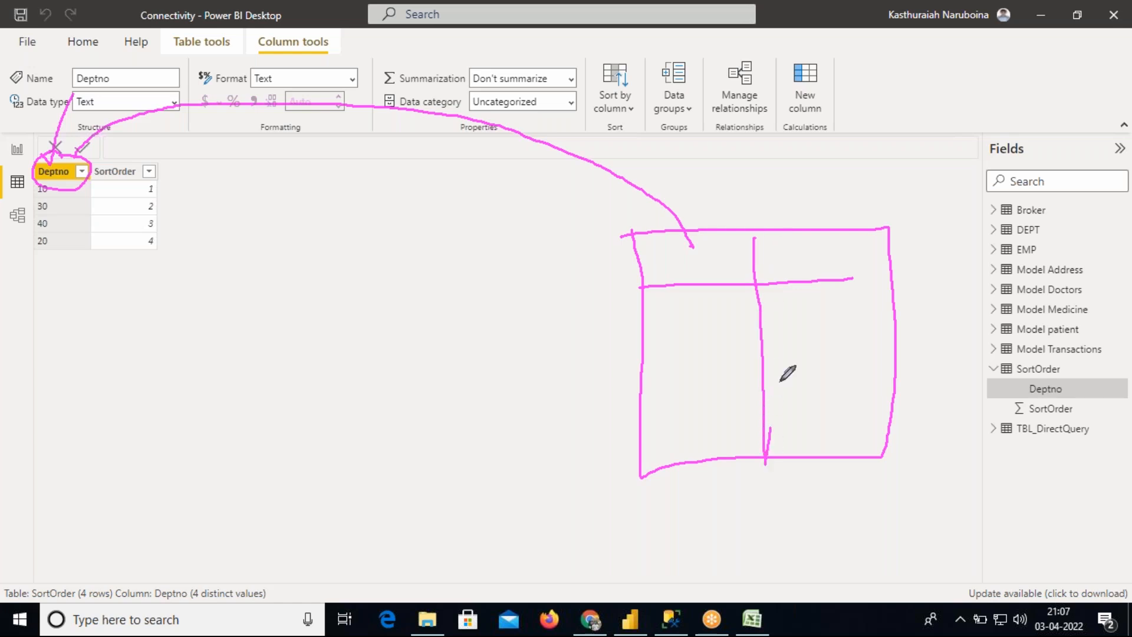
{"action": "left_click_drag", "start_coordinate": [823, 238], "coordinate": [833, 453]}
{"action": "left_click_drag", "start_coordinate": [770, 428], "coordinate": [833, 466]}
{"action": "mouse_move", "coordinate": [81, 149]}
{"action": "left_mouse_down"}
{"action": "mouse_move", "coordinate": [413, 106]}
{"action": "mouse_move", "coordinate": [652, 190]}
{"action": "mouse_move", "coordinate": [725, 253]}
{"action": "left_mouse_up"}
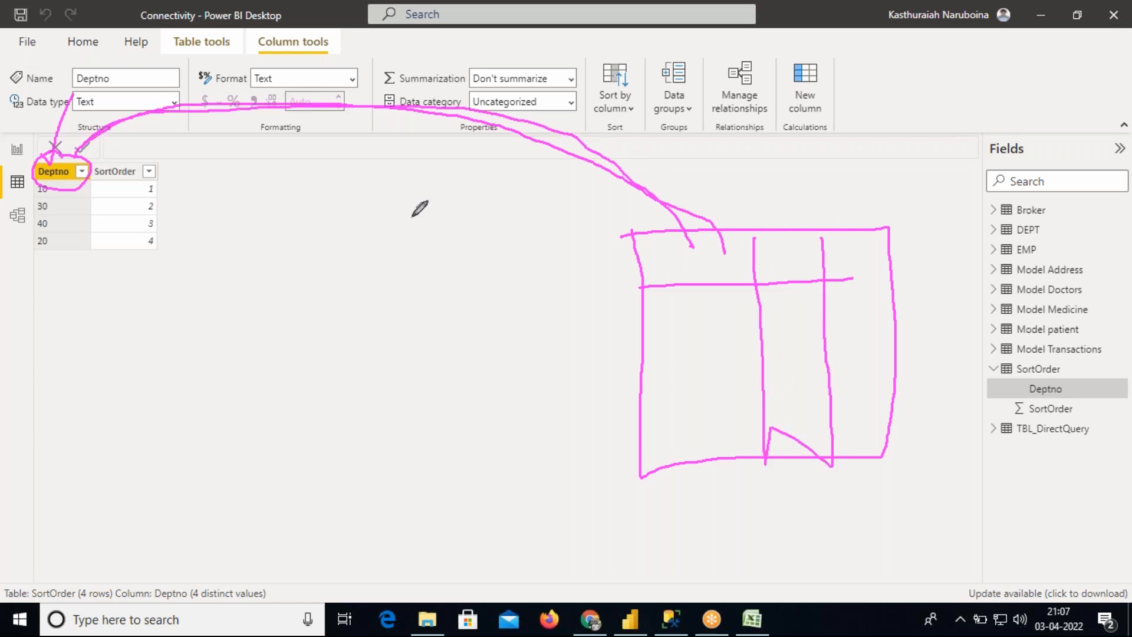
{"action": "mouse_move", "coordinate": [24, 157]}
{"action": "left_mouse_down"}
{"action": "mouse_move", "coordinate": [7, 184]}
{"action": "mouse_move", "coordinate": [26, 168]}
{"action": "left_mouse_up"}
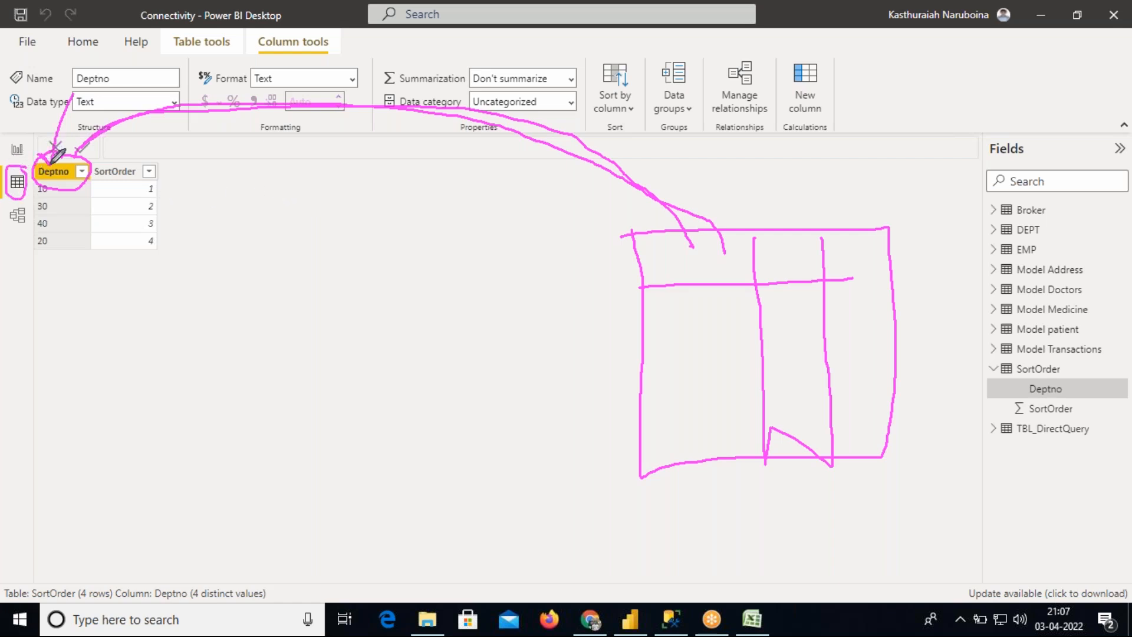
{"action": "mouse_move", "coordinate": [44, 175]}
{"action": "left_mouse_down"}
{"action": "mouse_move", "coordinate": [34, 184]}
{"action": "mouse_move", "coordinate": [59, 184]}
{"action": "mouse_move", "coordinate": [67, 202]}
{"action": "mouse_move", "coordinate": [55, 258]}
{"action": "mouse_move", "coordinate": [33, 259]}
{"action": "mouse_move", "coordinate": [33, 187]}
{"action": "left_mouse_up"}
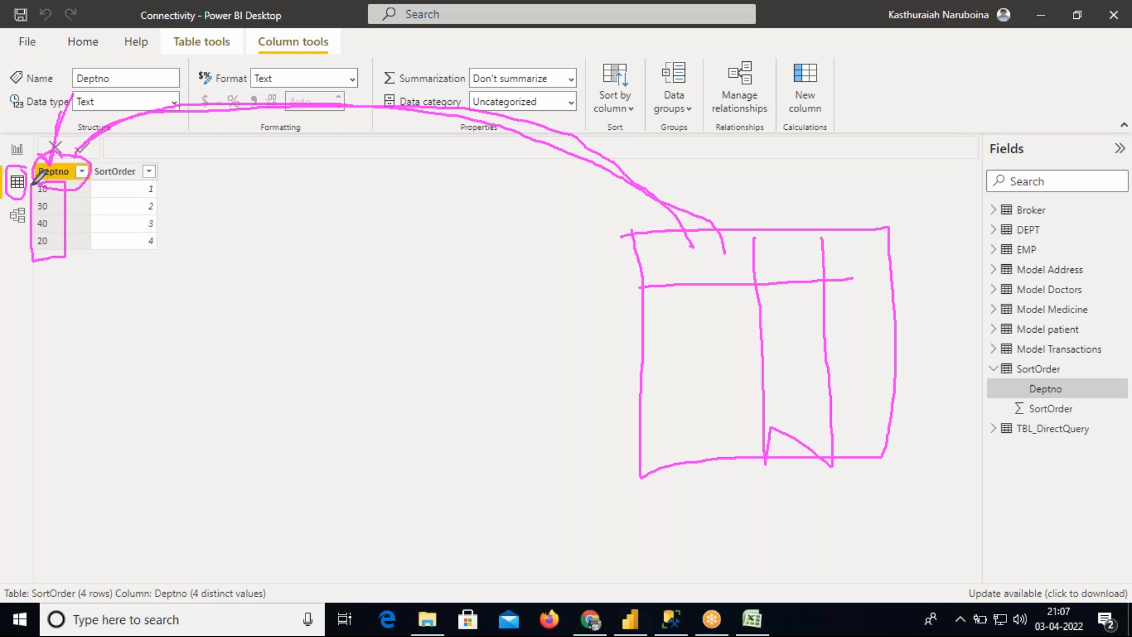
{"action": "mouse_move", "coordinate": [101, 186]}
{"action": "left_mouse_down"}
{"action": "mouse_move", "coordinate": [102, 259]}
{"action": "mouse_move", "coordinate": [158, 260]}
{"action": "mouse_move", "coordinate": [166, 184]}
{"action": "mouse_move", "coordinate": [101, 183]}
{"action": "left_mouse_up"}
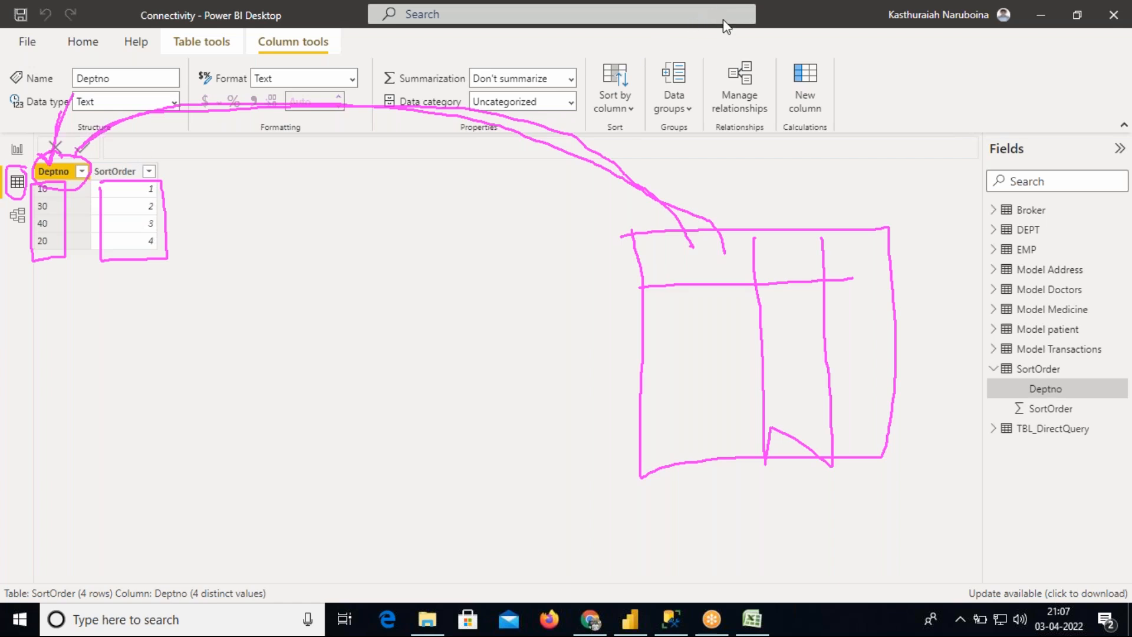
Set the Deptno column of the SortOrder table to sort by the SortOrder column
{"action": "left_click", "coordinate": [50, 175]}
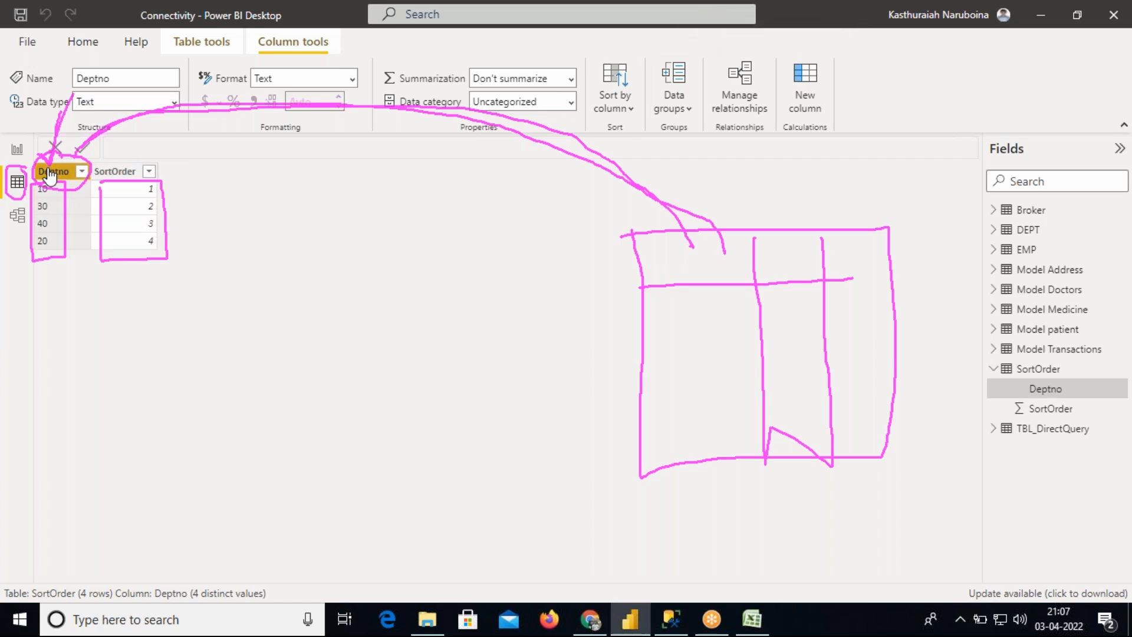
{"action": "left_click", "coordinate": [625, 105]}
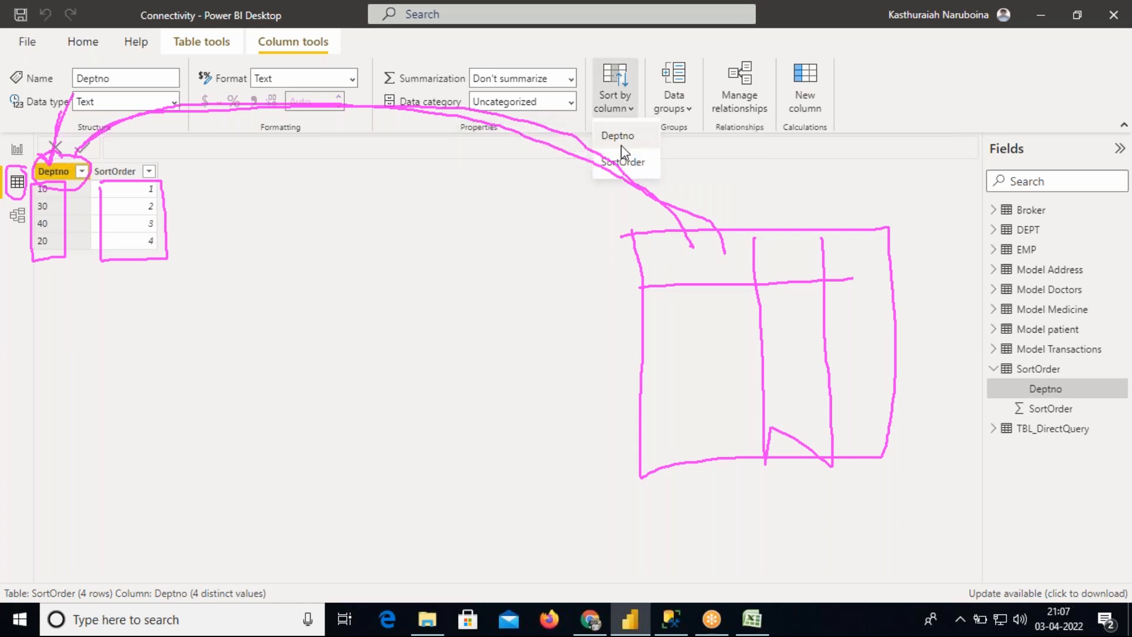
{"action": "left_click", "coordinate": [623, 163]}
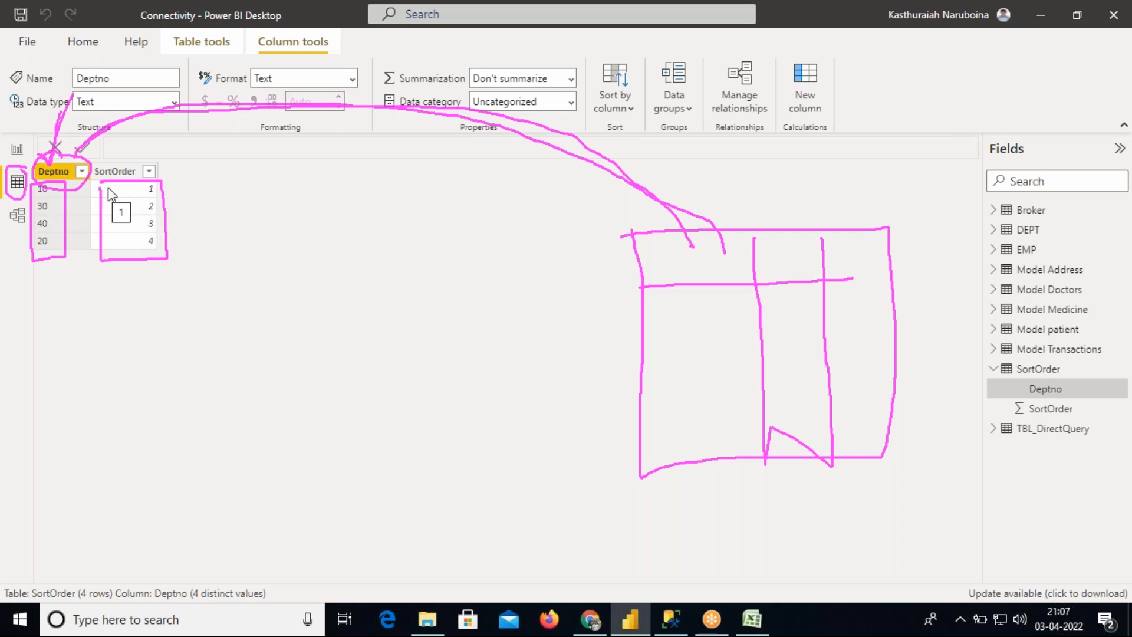
{"action": "left_click", "coordinate": [61, 182]}
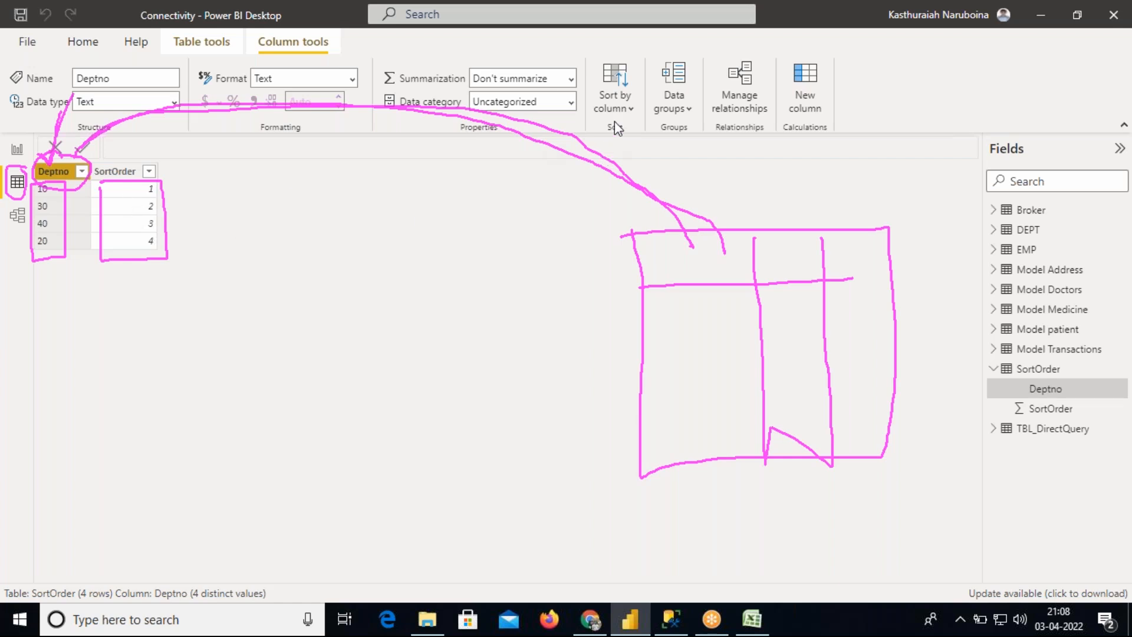
{"action": "left_click", "coordinate": [619, 103]}
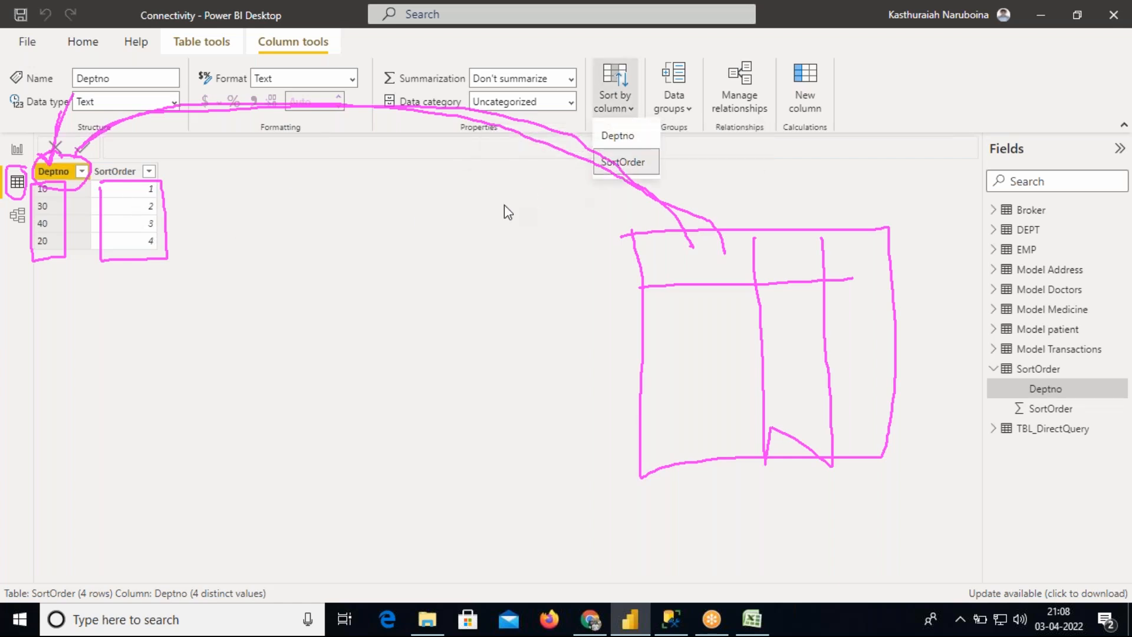
{"action": "left_click", "coordinate": [533, 200]}
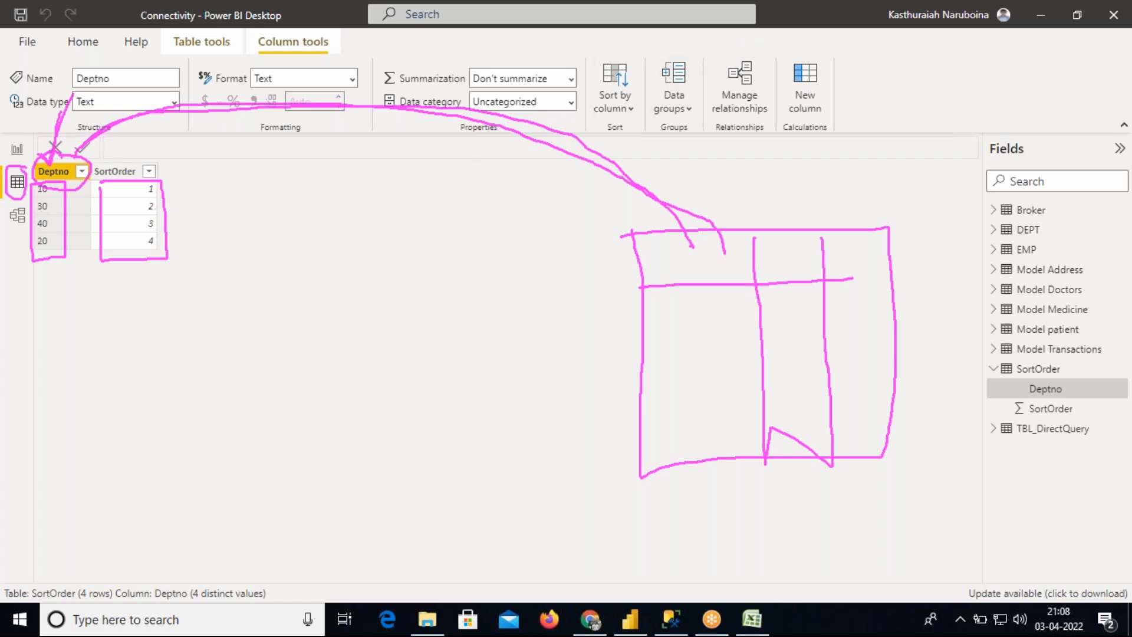
{"action": "key", "text": "Escape"}
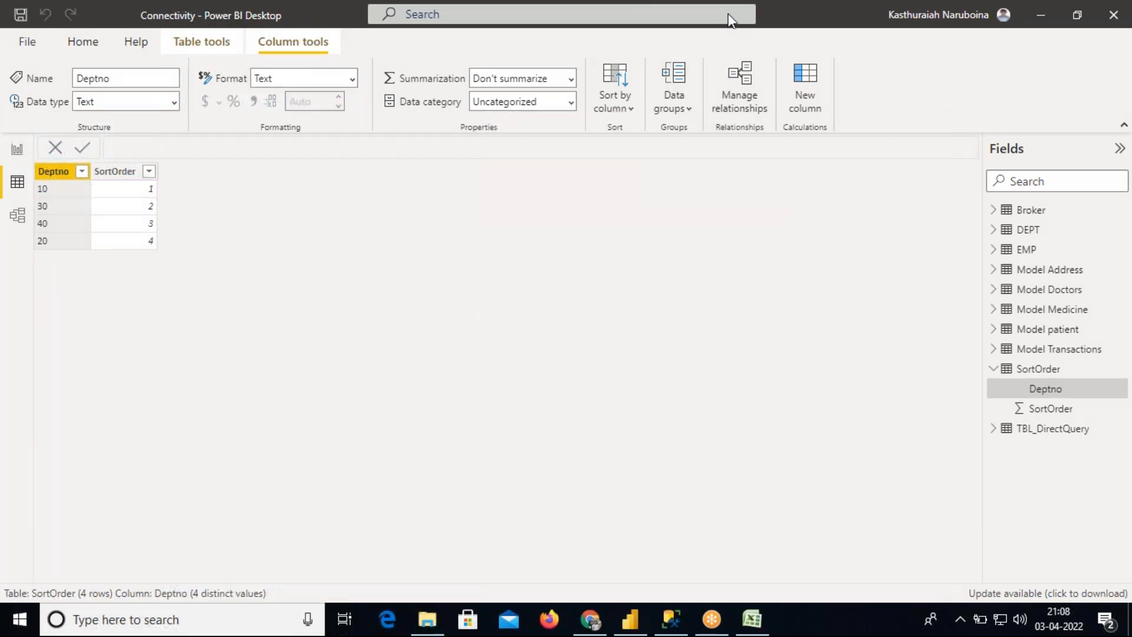
In Report view, swap the table visual's DEPT DEPTNO field for the Deptno field from SortOrder
{"action": "left_click", "coordinate": [18, 150]}
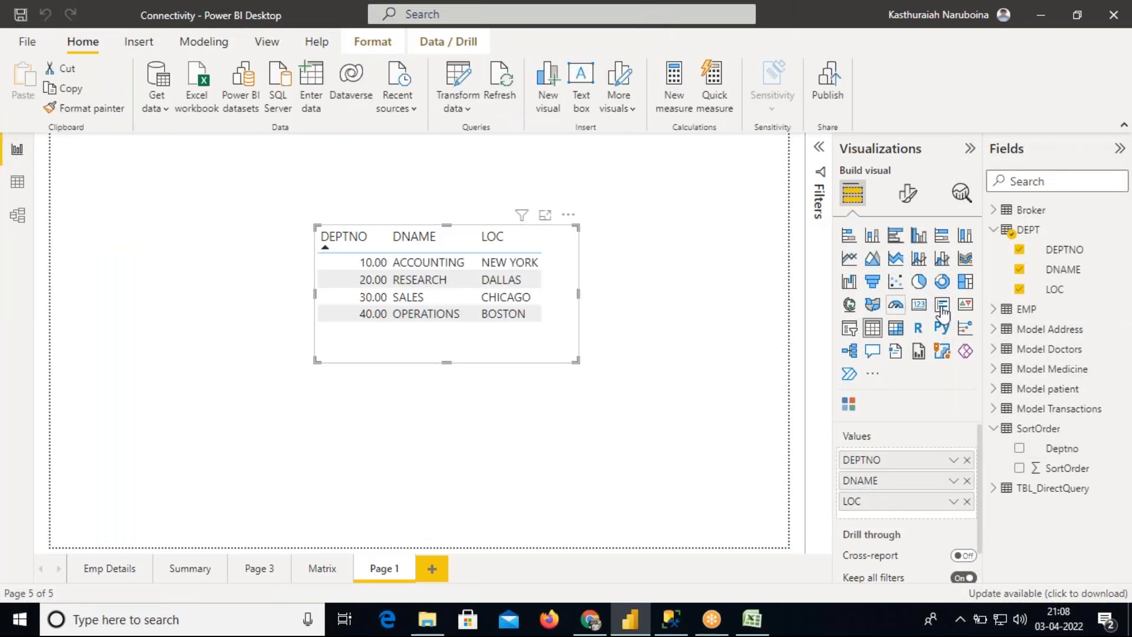
{"action": "left_click", "coordinate": [1020, 255]}
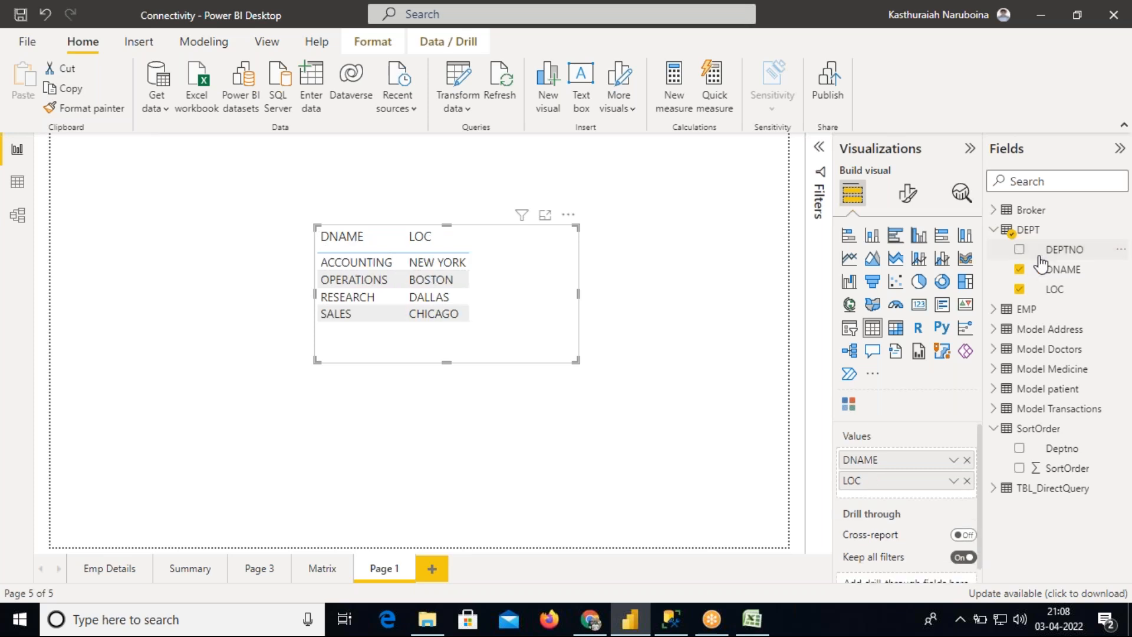
{"action": "left_click", "coordinate": [1019, 449]}
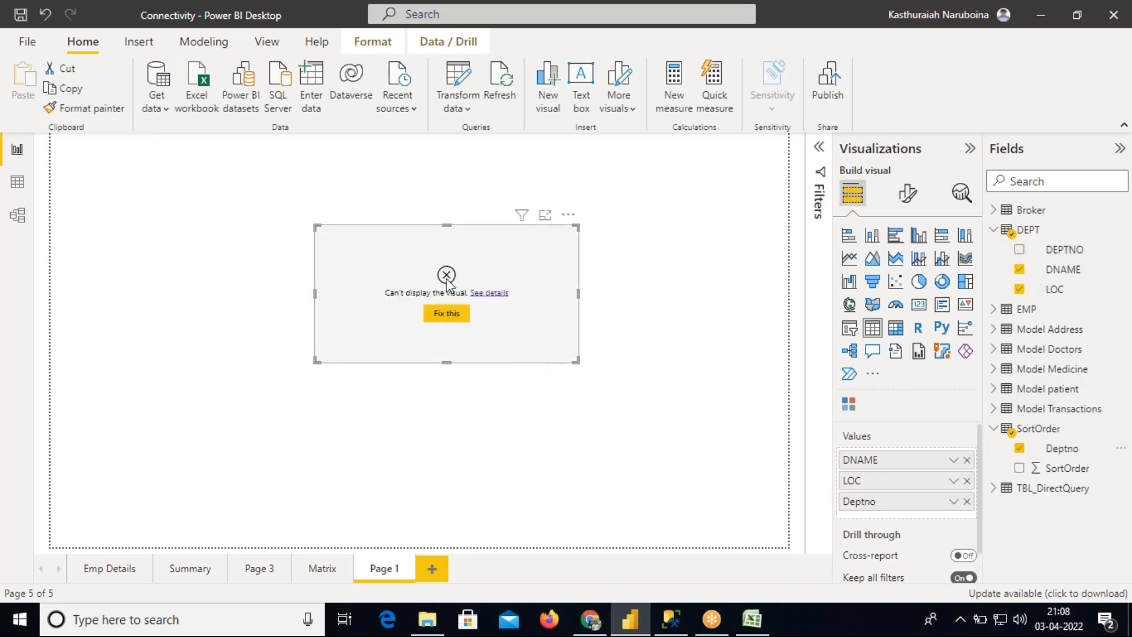
Open Model view and browse the diagram to locate the DEPT, EMP and SortOrder tables
{"action": "left_click", "coordinate": [17, 214]}
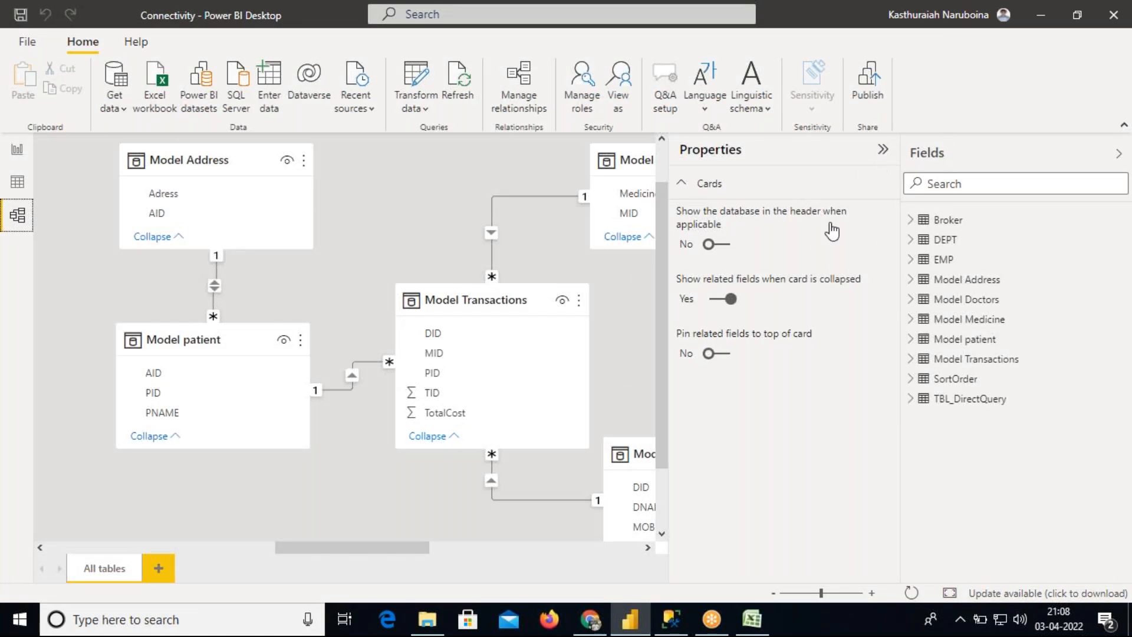
{"action": "left_click", "coordinate": [883, 150]}
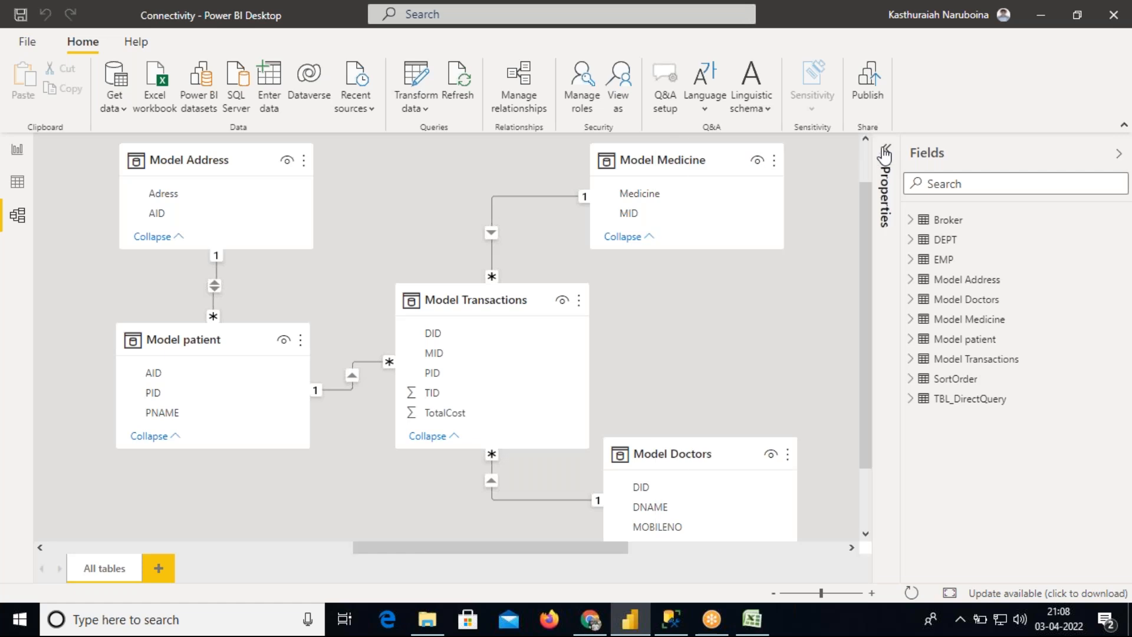
{"action": "left_click", "coordinate": [851, 547]}
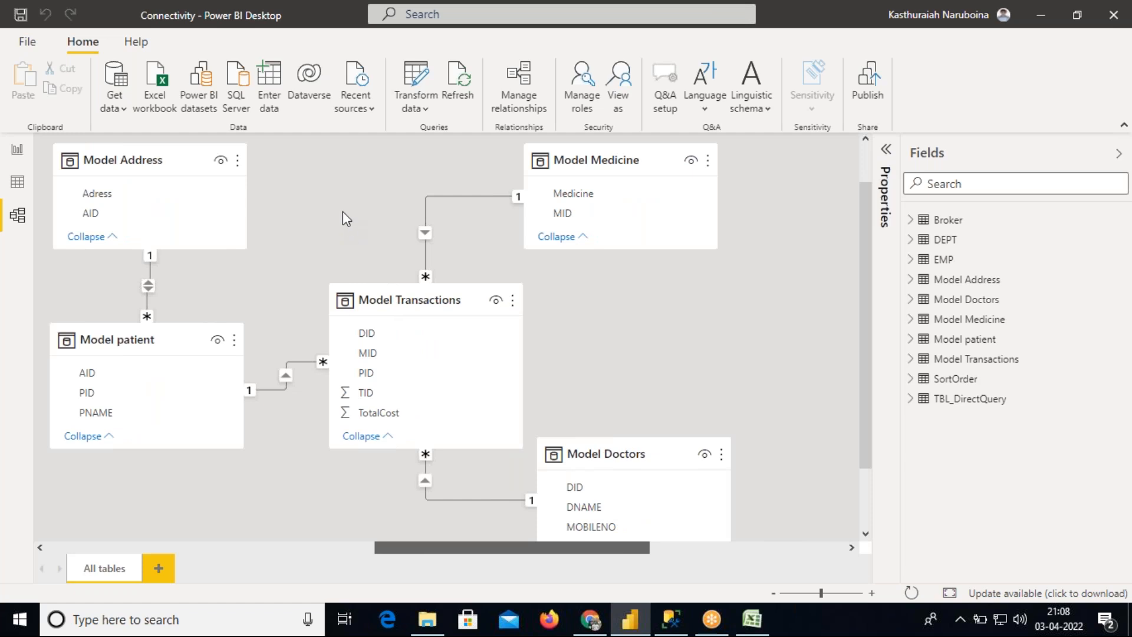
{"action": "scroll", "coordinate": [342, 211], "scroll_direction": "right", "scroll_amount": 1}
{"action": "scroll", "coordinate": [490, 542], "scroll_direction": "right", "scroll_amount": 1}
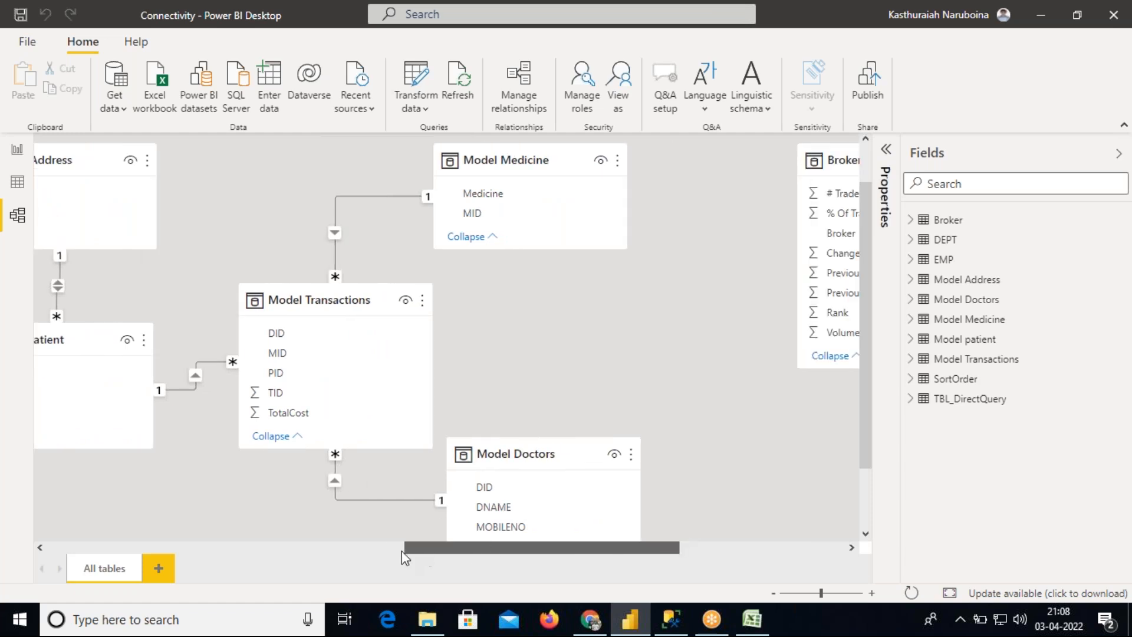
{"action": "scroll", "coordinate": [412, 540], "scroll_direction": "right", "scroll_amount": 1}
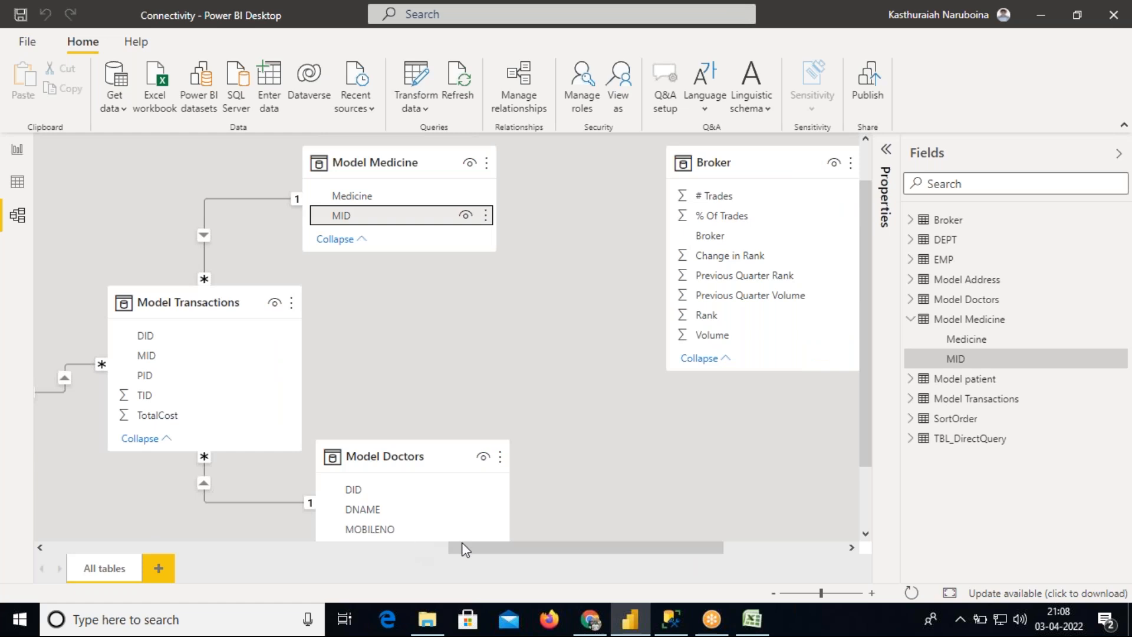
{"action": "left_click", "coordinate": [443, 550]}
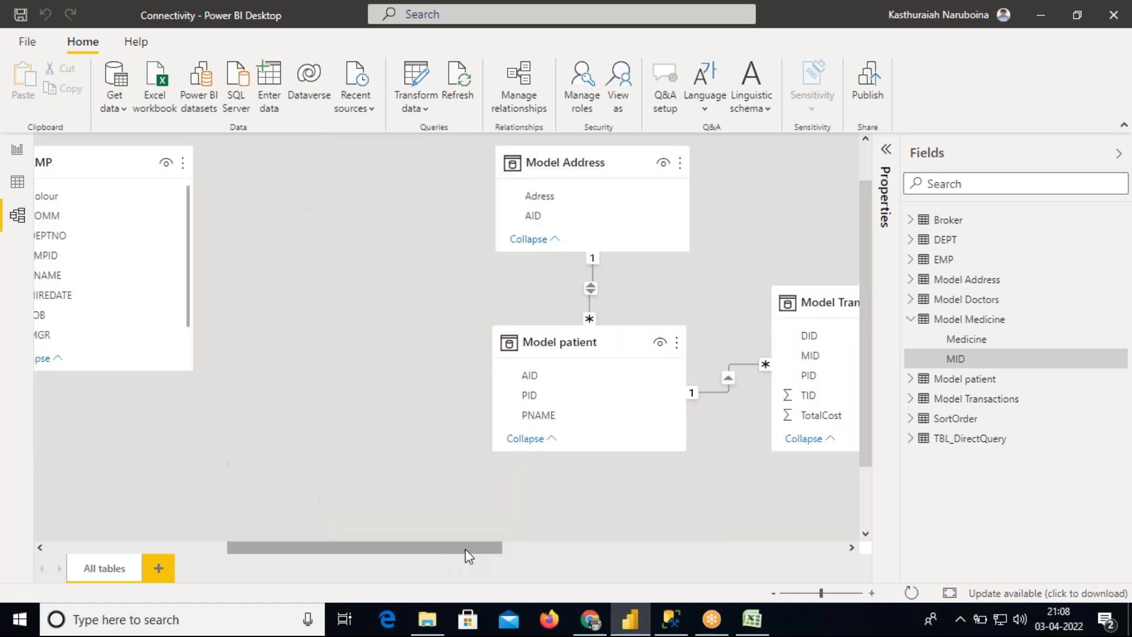
{"action": "scroll", "coordinate": [454, 550], "scroll_direction": "left", "scroll_amount": 1}
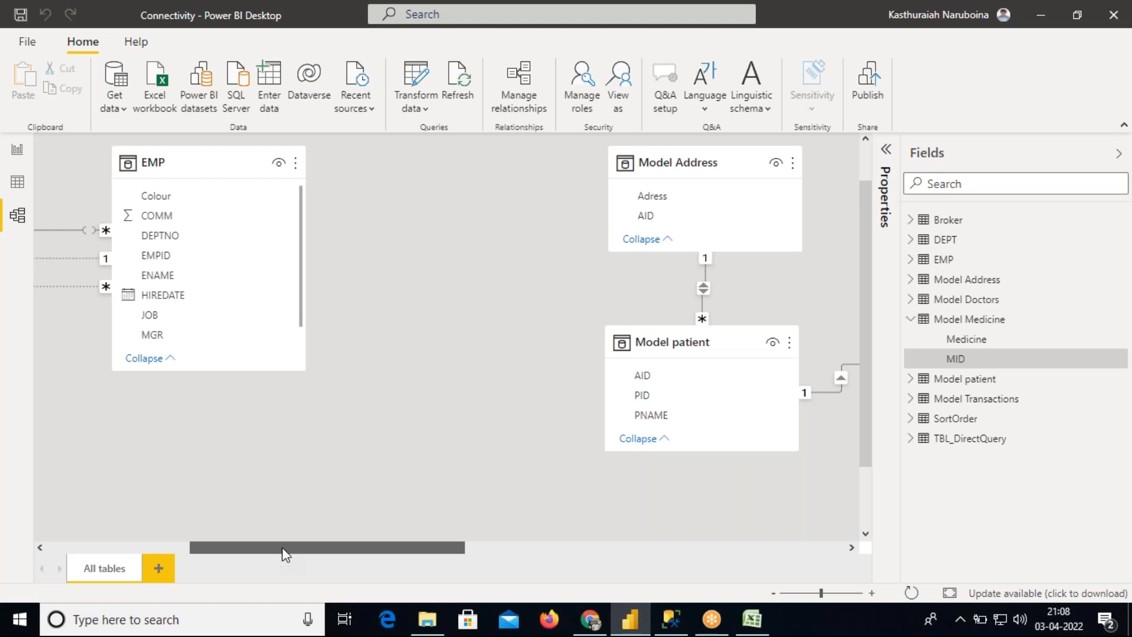
{"action": "scroll", "coordinate": [189, 547], "scroll_direction": "left", "scroll_amount": 1}
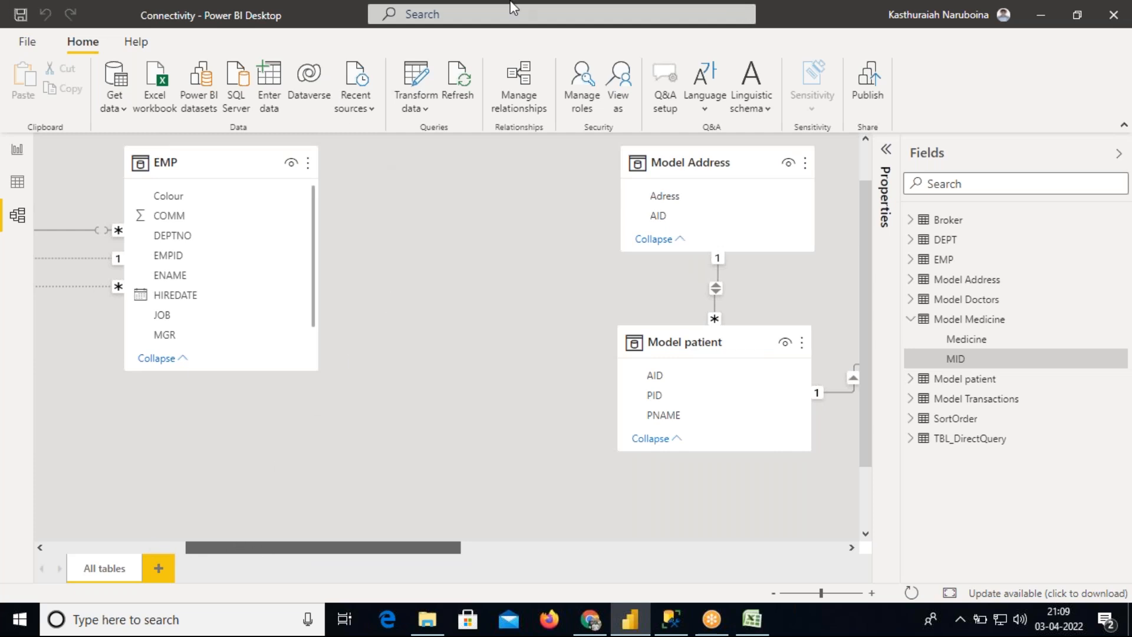
{"action": "scroll", "coordinate": [407, 359], "scroll_direction": "left", "scroll_amount": 1}
{"action": "left_click", "coordinate": [321, 549]}
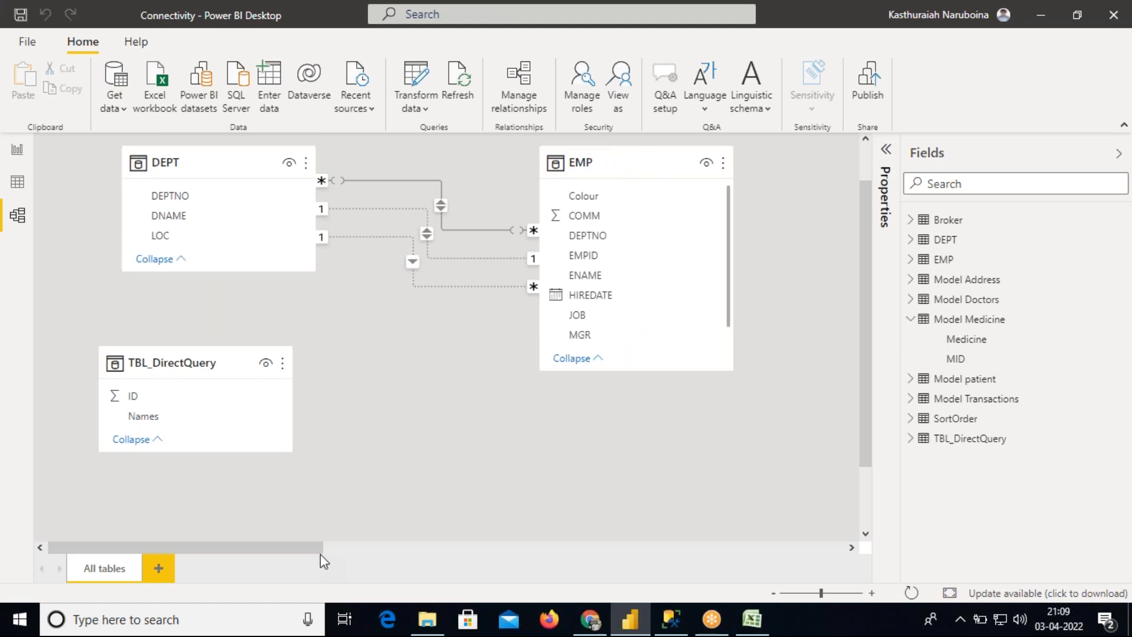
{"action": "left_click", "coordinate": [649, 165]}
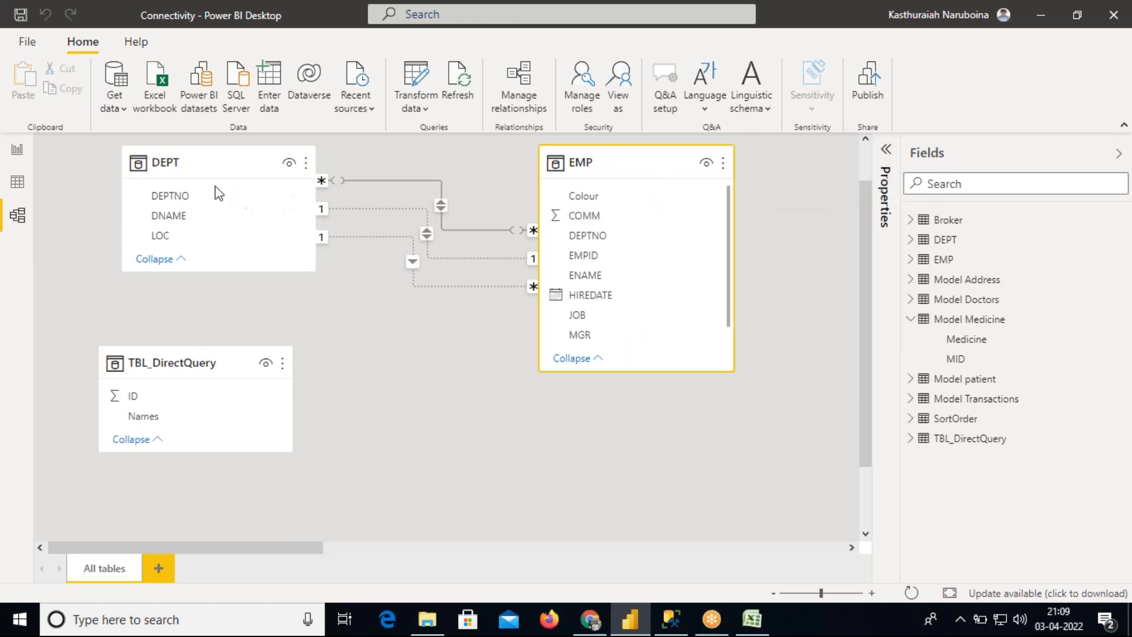
{"action": "left_click", "coordinate": [202, 156]}
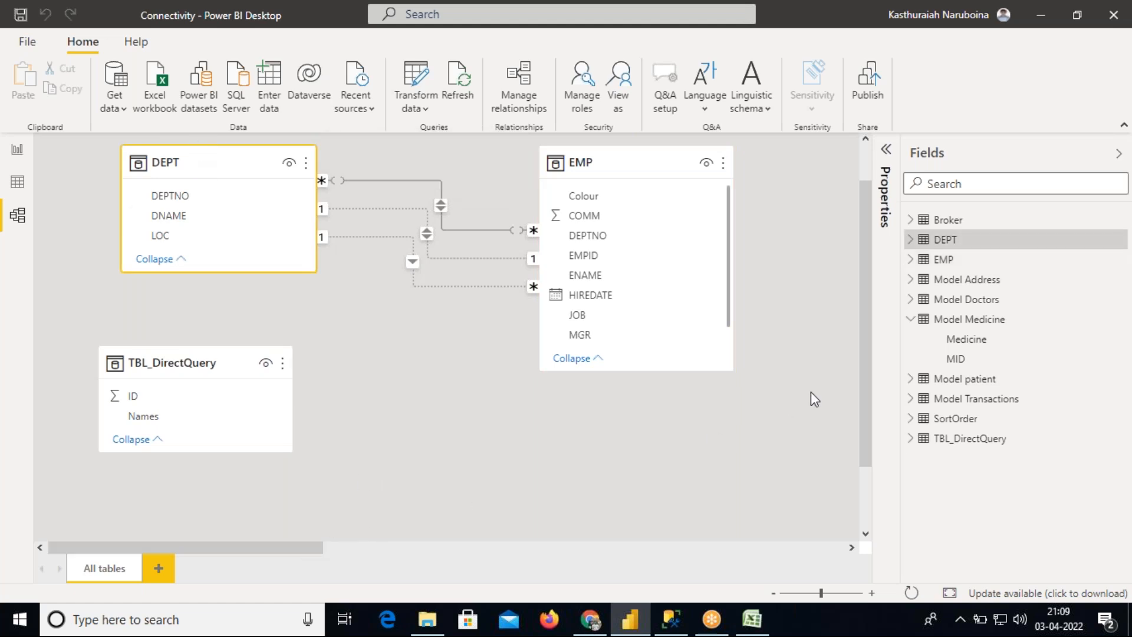
Rearrange the model diagram, moving the SortOrder table card beside the DEPT and EMP tables
{"action": "mouse_move", "coordinate": [865, 333]}
{"action": "left_mouse_down"}
{"action": "mouse_move", "coordinate": [865, 418]}
{"action": "mouse_move", "coordinate": [862, 324]}
{"action": "left_mouse_up"}
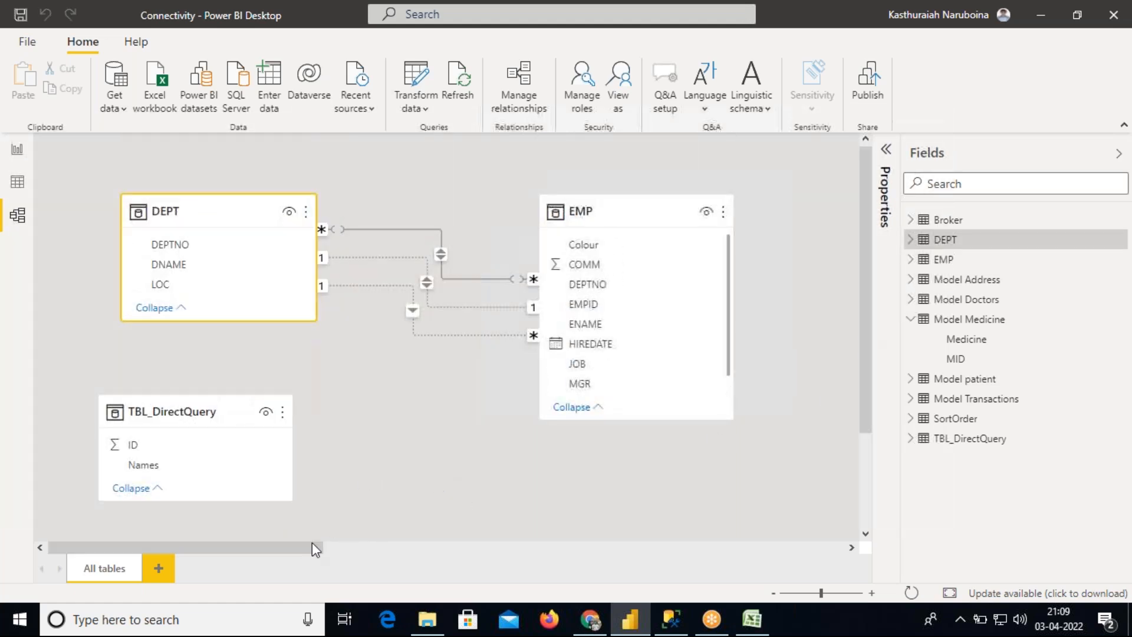
{"action": "left_click_drag", "start_coordinate": [294, 548], "coordinate": [834, 547]}
{"action": "left_click_drag", "start_coordinate": [710, 209], "coordinate": [24, 331]}
{"action": "left_click_drag", "start_coordinate": [590, 547], "coordinate": [341, 548]}
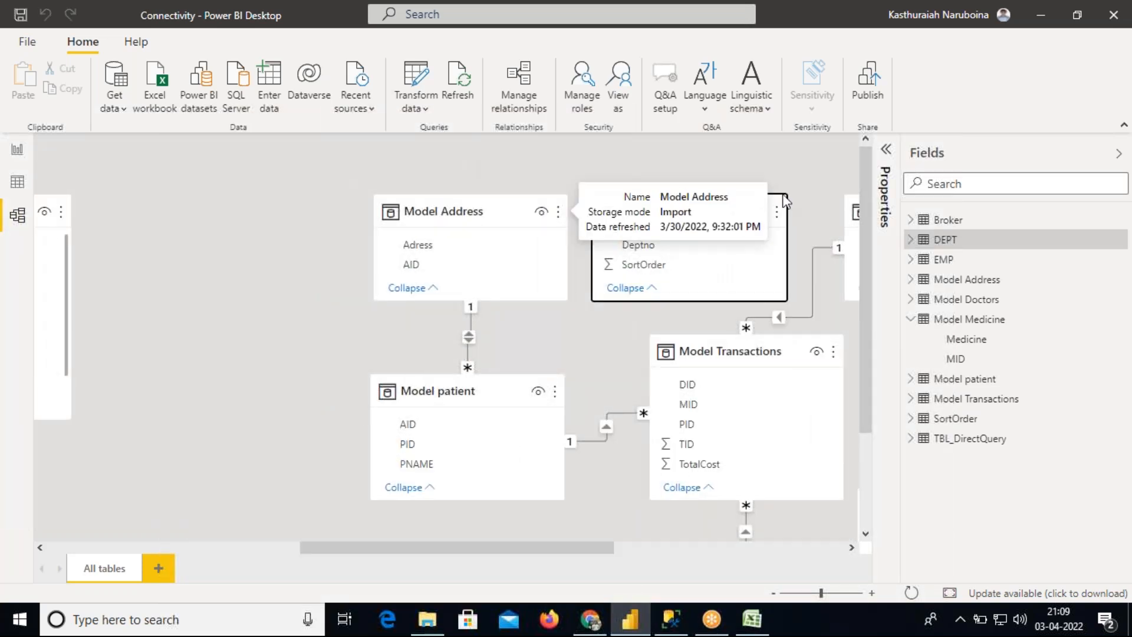
{"action": "left_click_drag", "start_coordinate": [718, 204], "coordinate": [272, 258]}
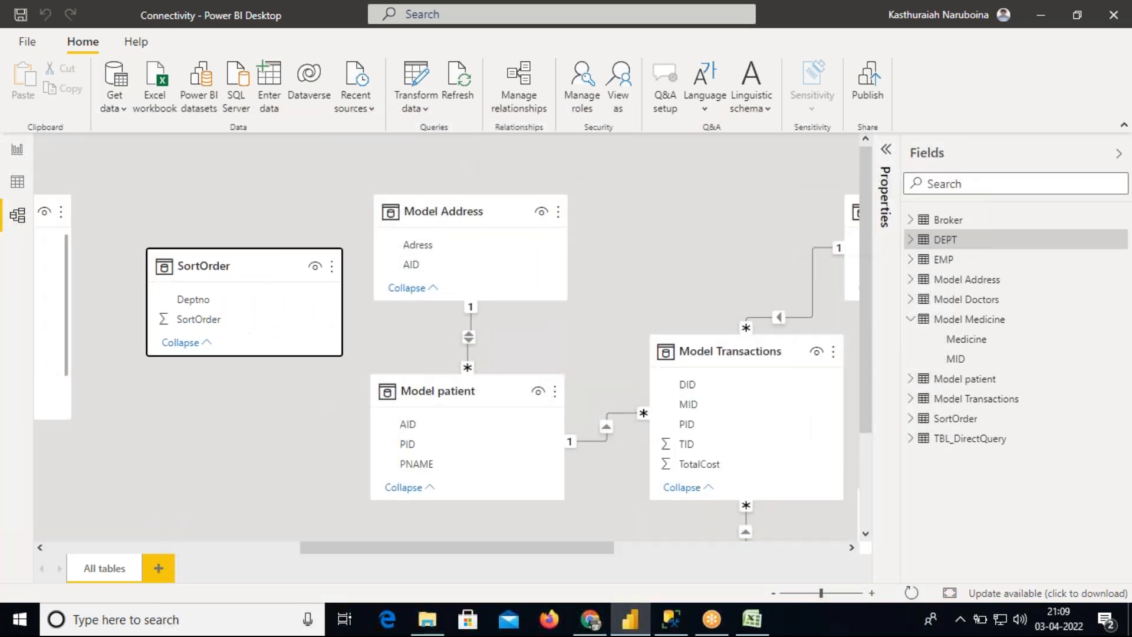
{"action": "left_click_drag", "start_coordinate": [418, 545], "coordinate": [219, 548]}
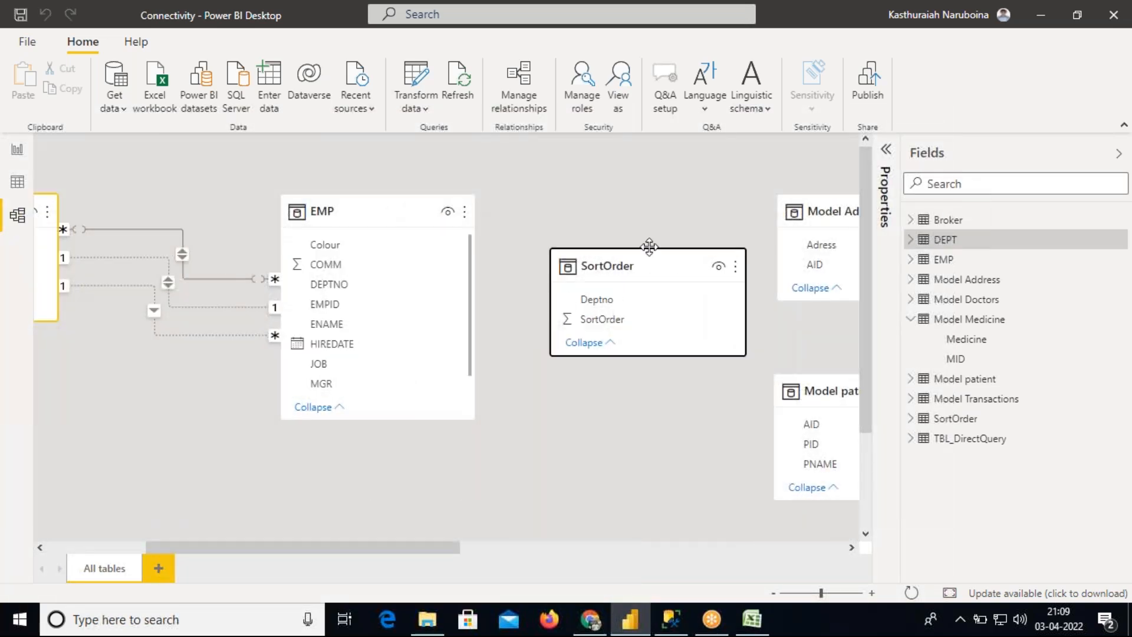
{"action": "left_click_drag", "start_coordinate": [646, 262], "coordinate": [125, 409]}
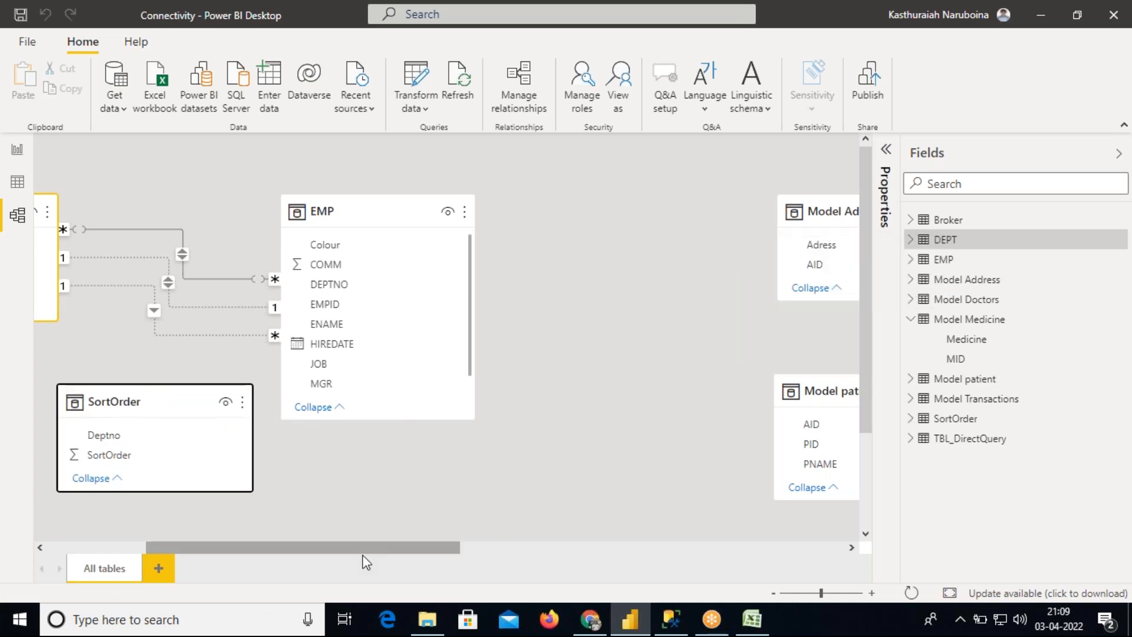
{"action": "left_click_drag", "start_coordinate": [356, 548], "coordinate": [205, 555]}
{"action": "left_click_drag", "start_coordinate": [466, 404], "coordinate": [245, 329]}
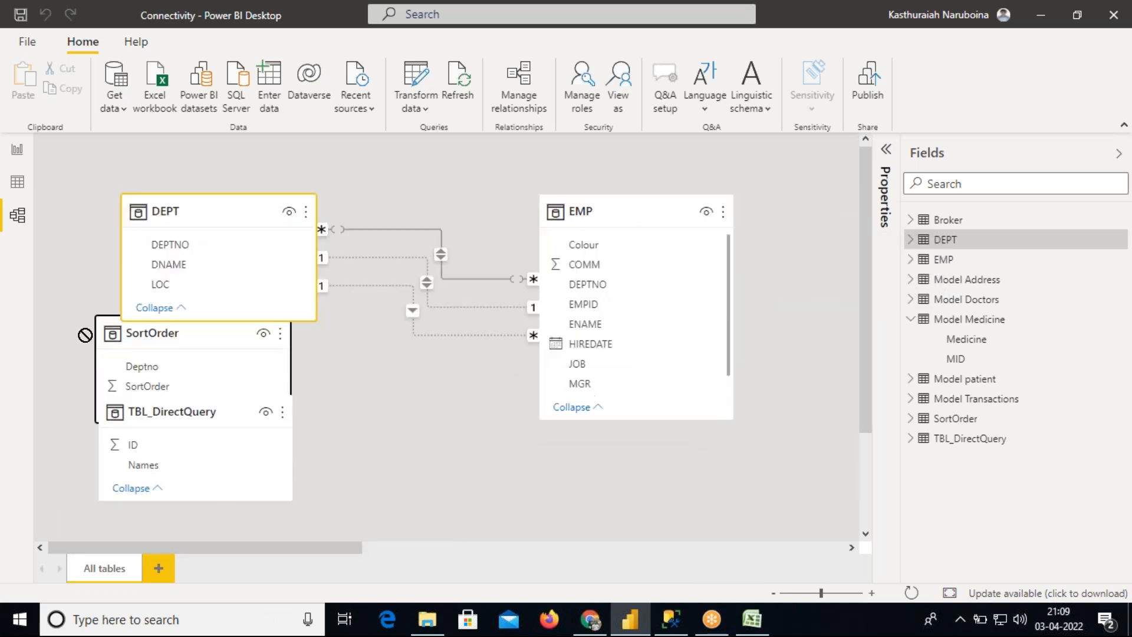
{"action": "left_click_drag", "start_coordinate": [218, 210], "coordinate": [307, 168]}
{"action": "left_click_drag", "start_coordinate": [147, 323], "coordinate": [47, 220]}
{"action": "left_click_drag", "start_coordinate": [319, 212], "coordinate": [456, 402]}
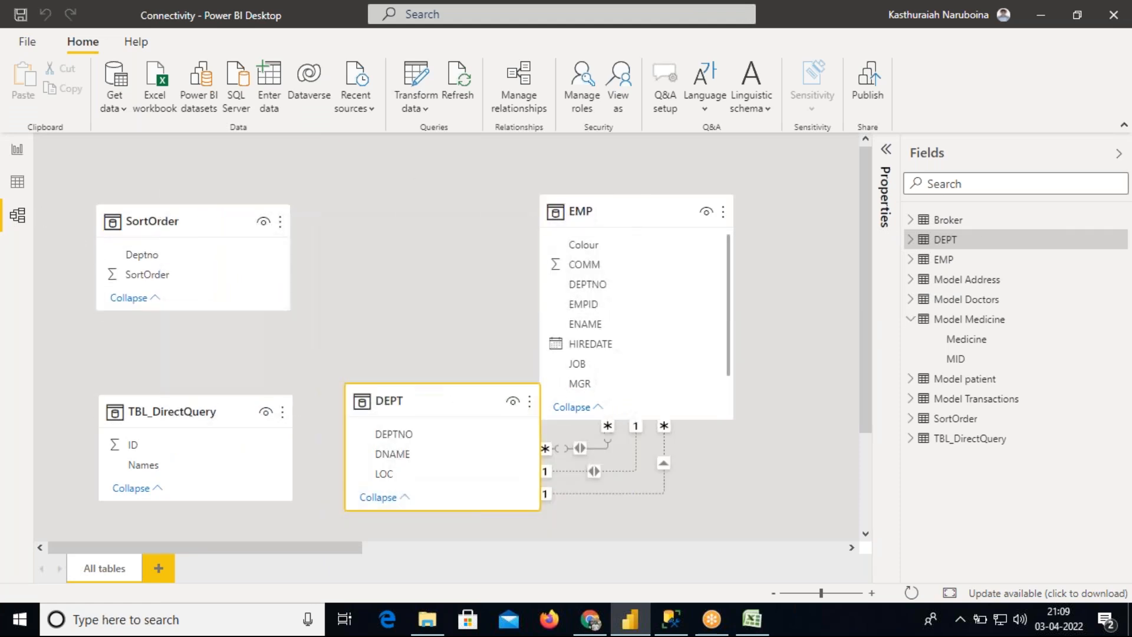
{"action": "left_click_drag", "start_coordinate": [154, 412], "coordinate": [152, 406]}
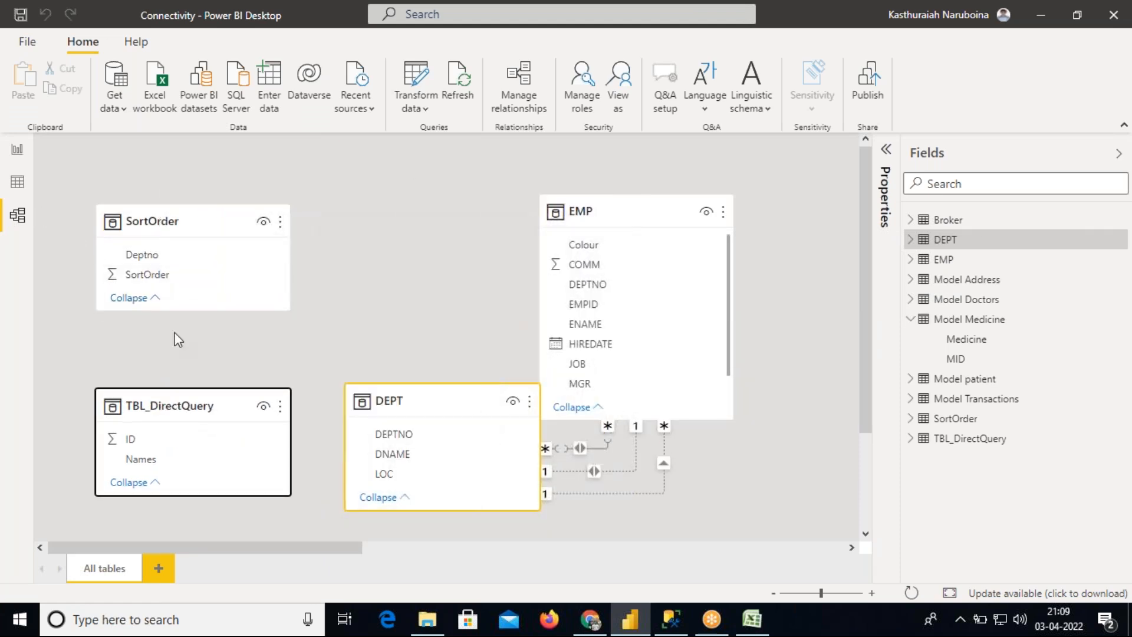
Create a relationship linking DEPT's DEPTNO column to SortOrder's Deptno column in Manage relationships
{"action": "left_click", "coordinate": [519, 97]}
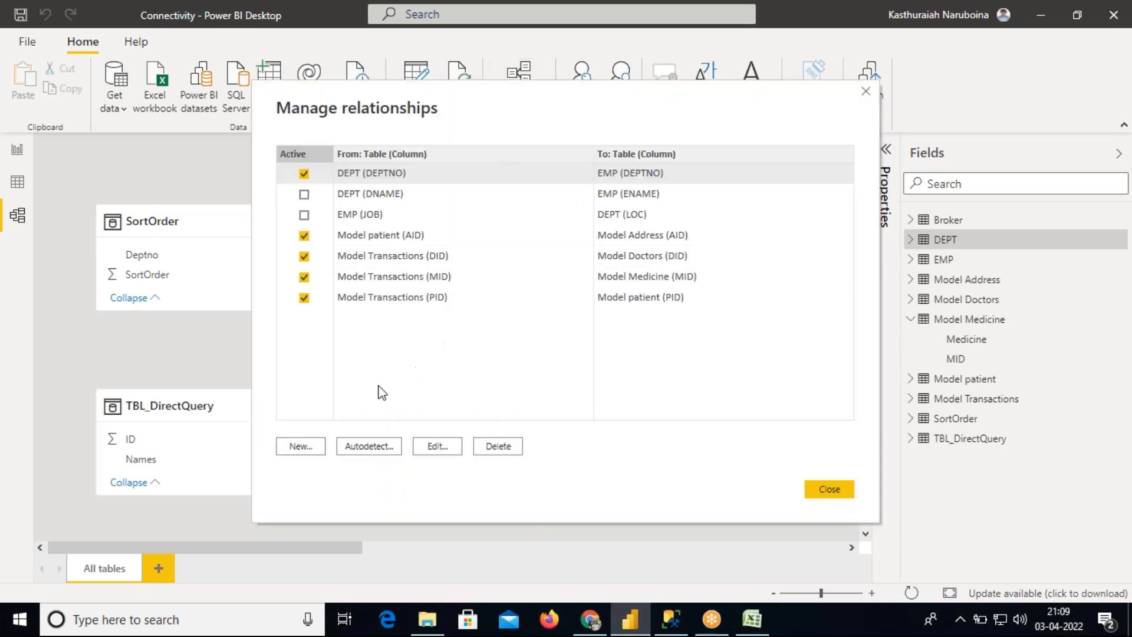
{"action": "left_click", "coordinate": [305, 449]}
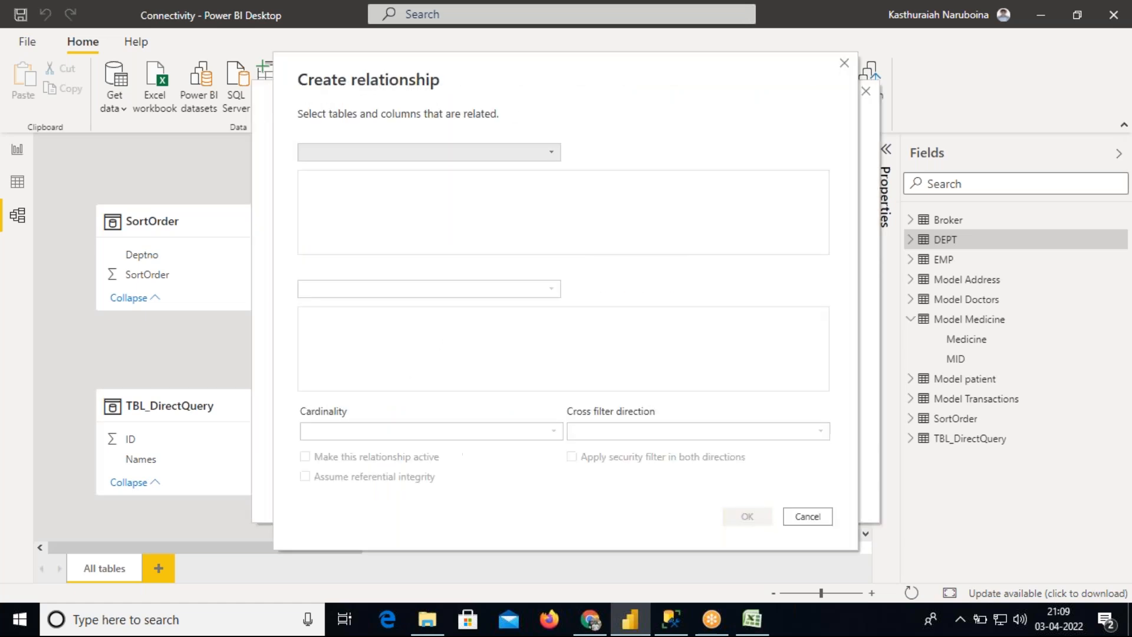
{"action": "left_click", "coordinate": [406, 157]}
{"action": "left_click", "coordinate": [349, 194]}
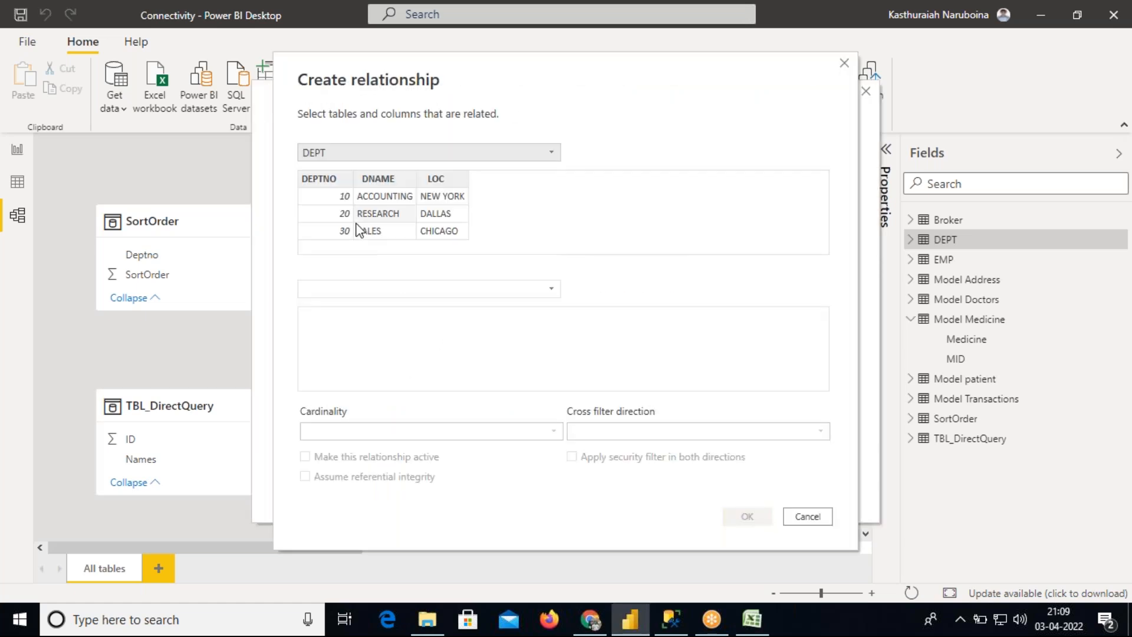
{"action": "left_click", "coordinate": [358, 283]}
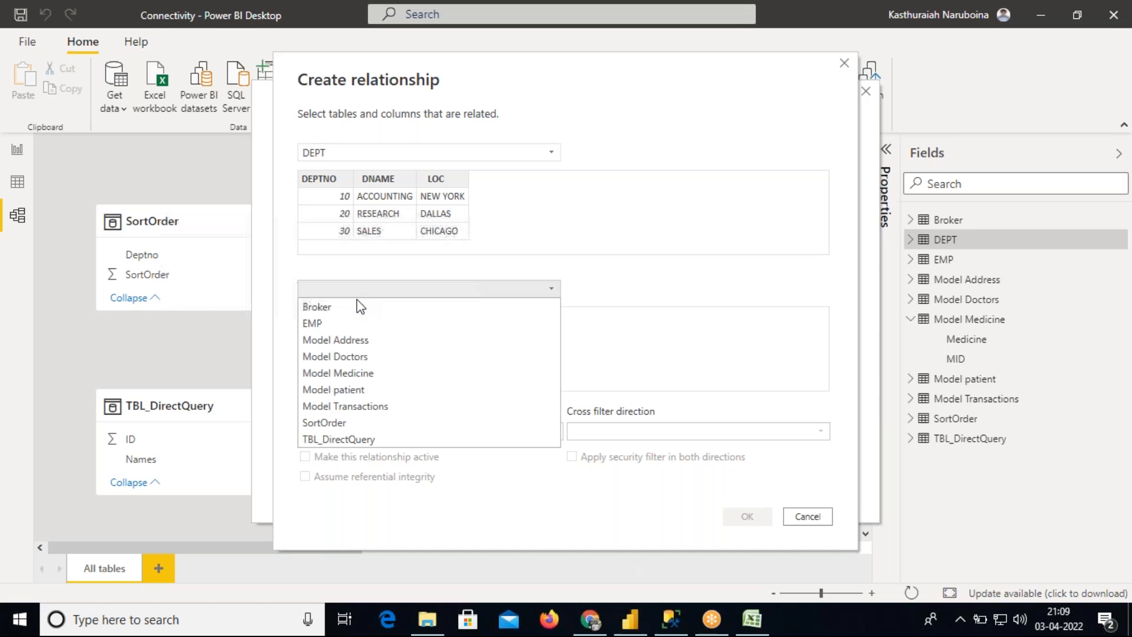
{"action": "left_click", "coordinate": [347, 420]}
{"action": "left_click", "coordinate": [344, 195]}
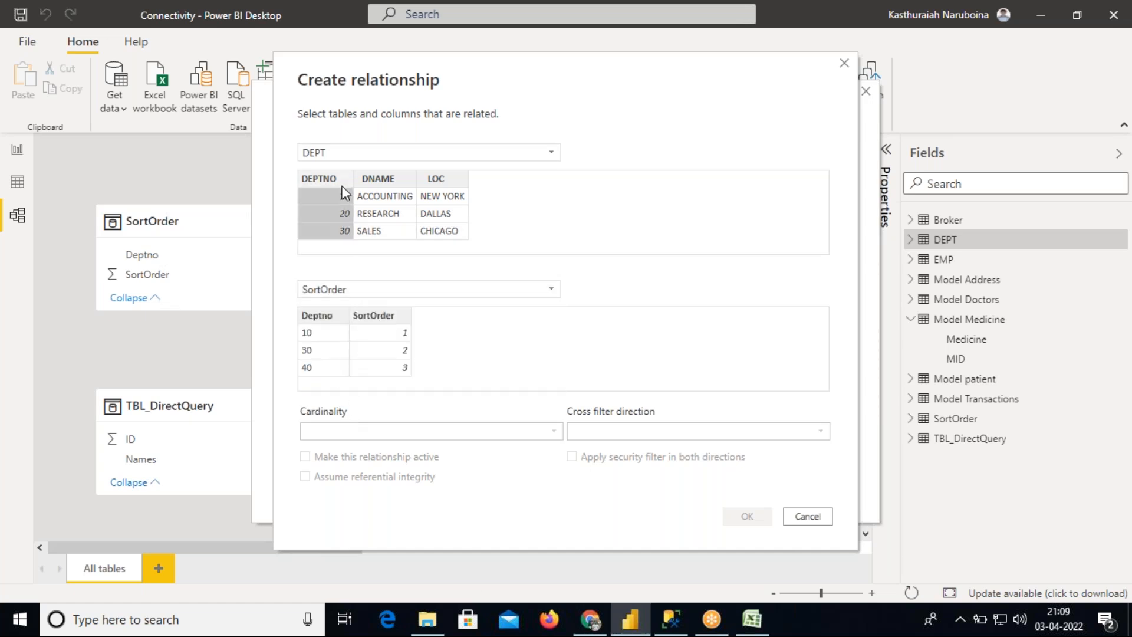
{"action": "left_click", "coordinate": [327, 319]}
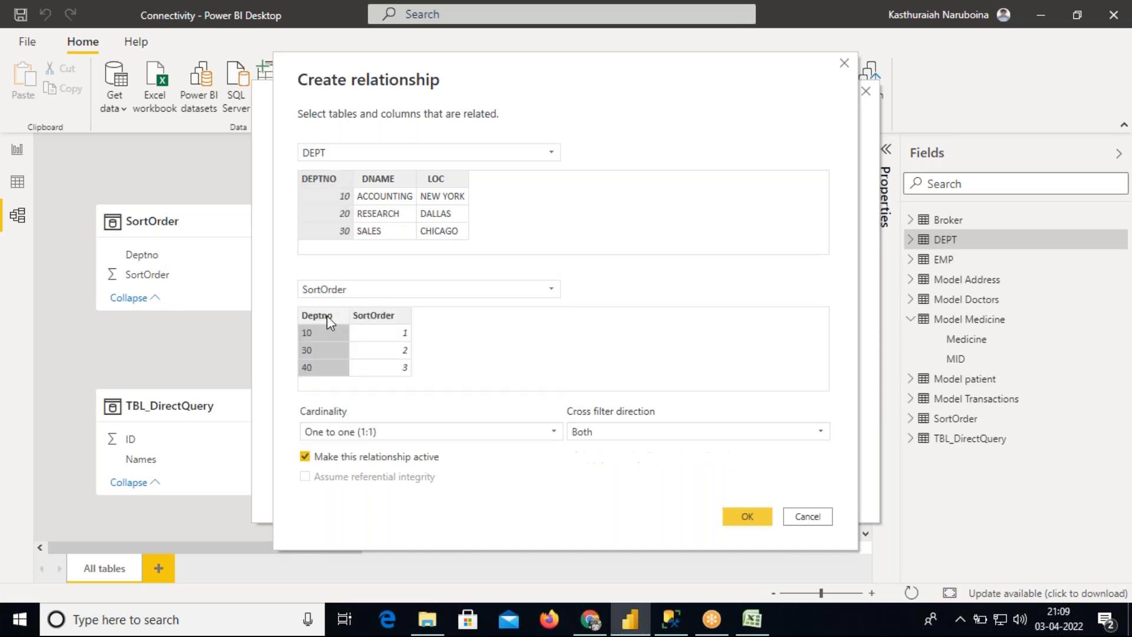
{"action": "left_click", "coordinate": [746, 519]}
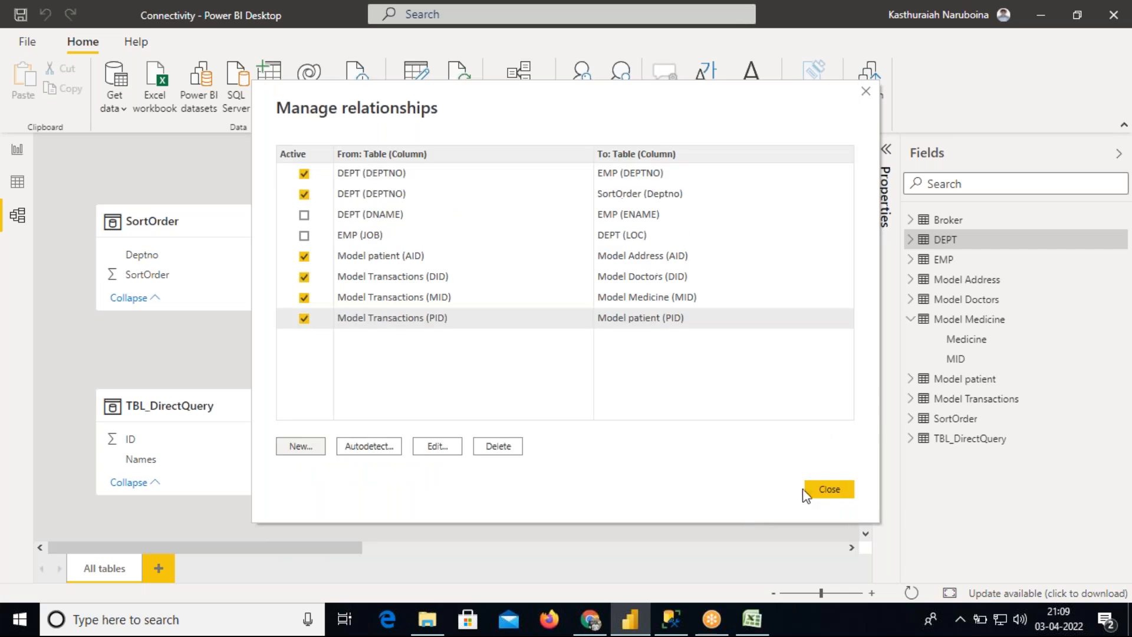
{"action": "left_click", "coordinate": [822, 491]}
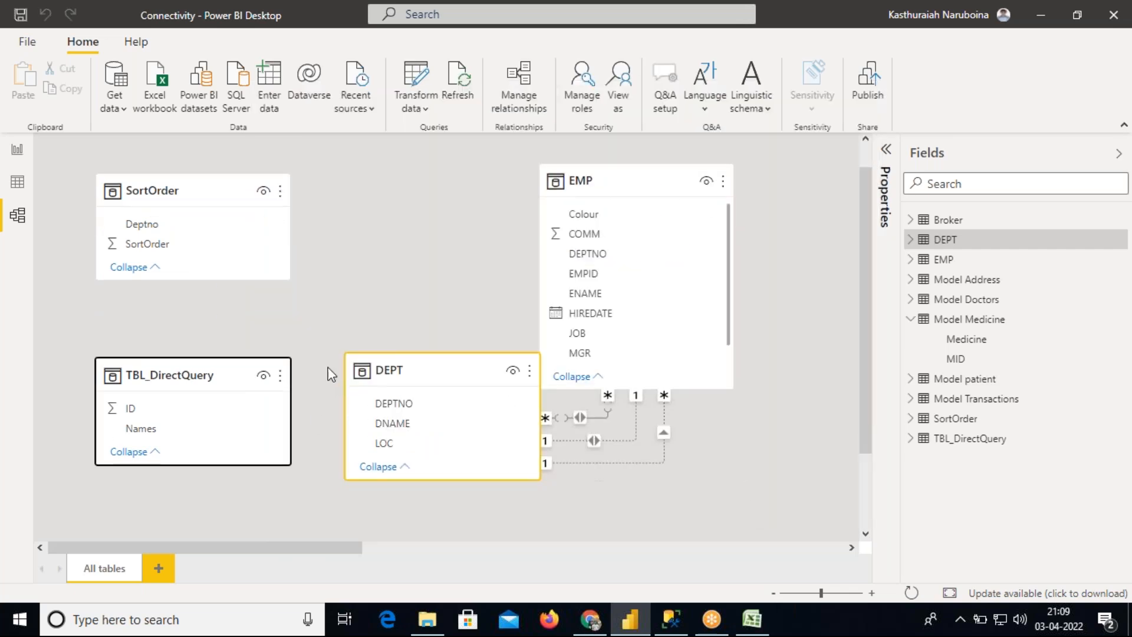
In Report view, move the Deptno field to the first column of the table visual
{"action": "left_click", "coordinate": [17, 149]}
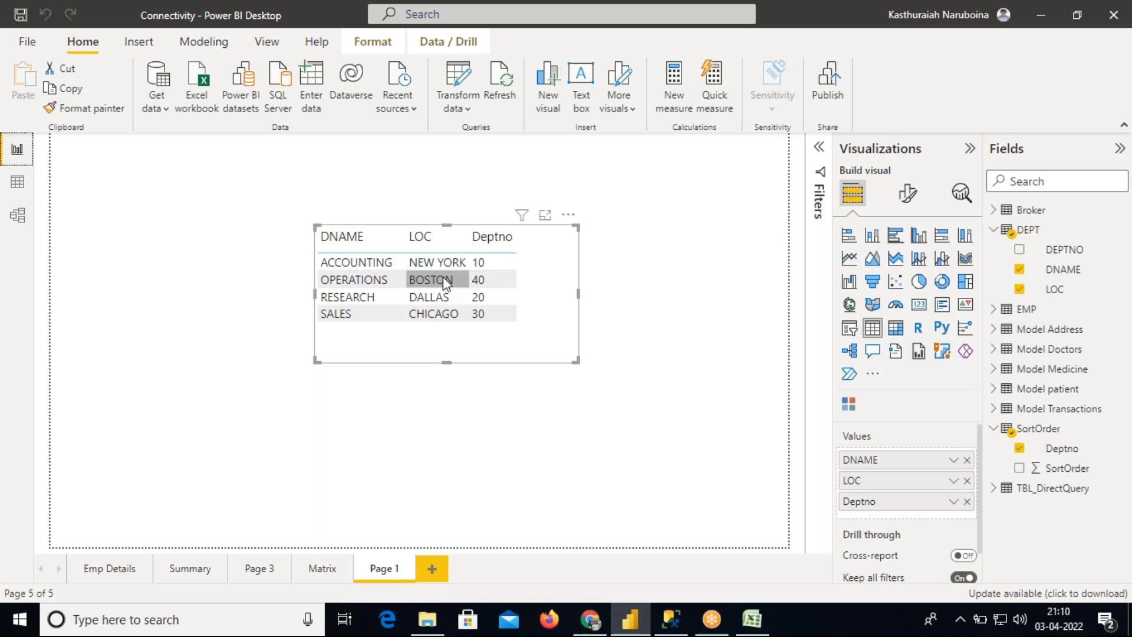
{"action": "left_click_drag", "start_coordinate": [880, 508], "coordinate": [878, 462]}
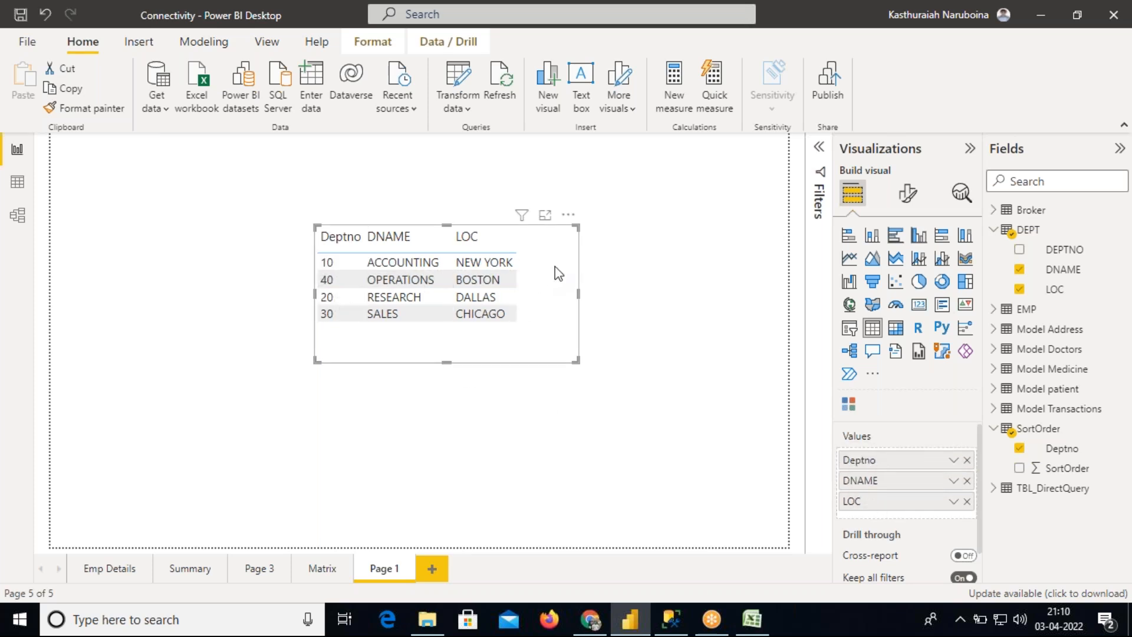
Sort the table visual ascending by Deptno from its options menu
{"action": "left_click", "coordinate": [568, 214]}
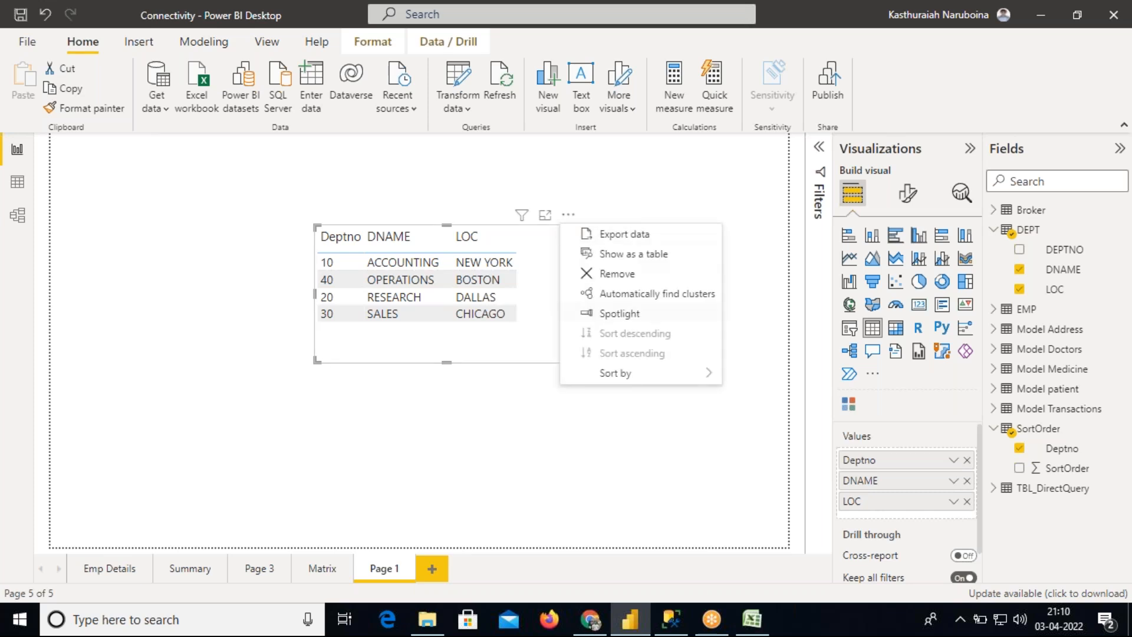
{"action": "mouse_move", "coordinate": [667, 383]}
{"action": "left_click", "coordinate": [781, 377]}
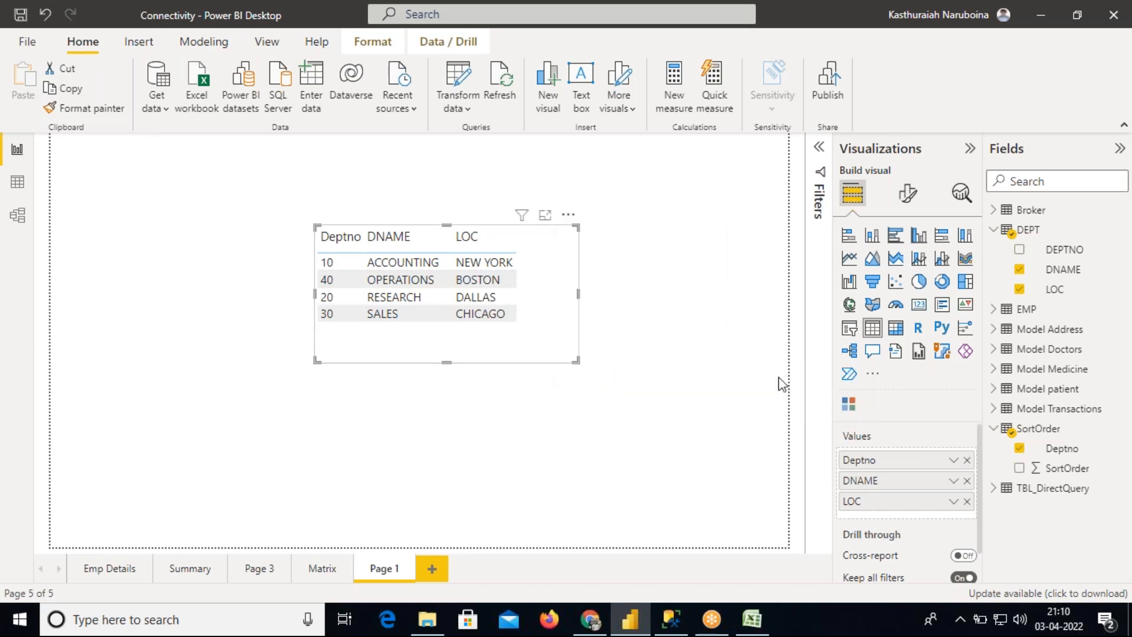
{"action": "left_click", "coordinate": [568, 215]}
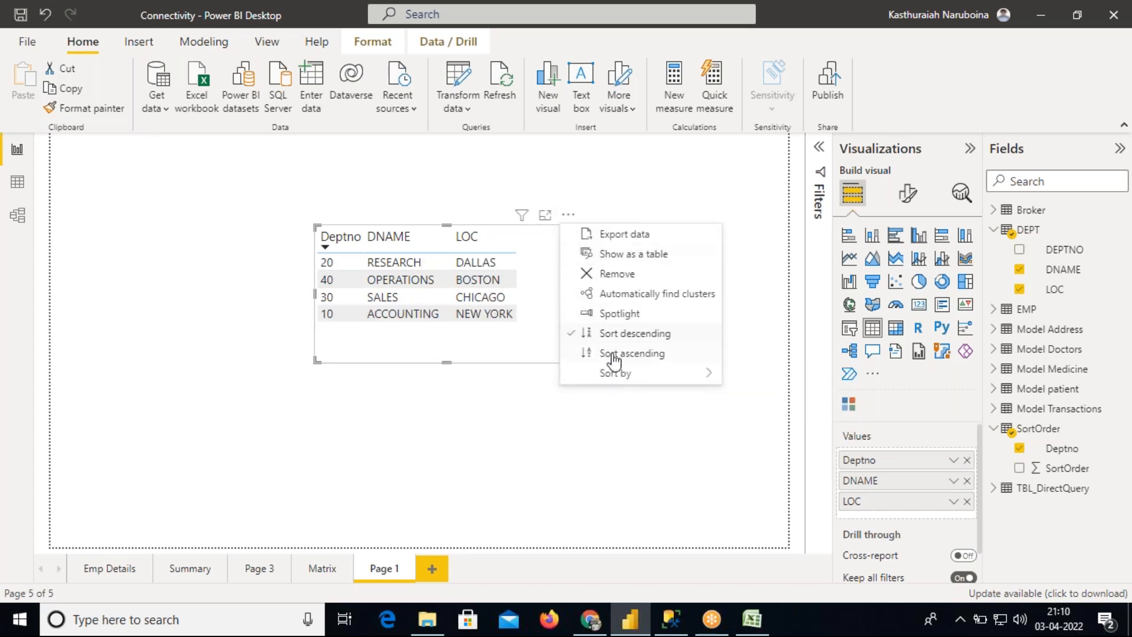
{"action": "left_click", "coordinate": [619, 355]}
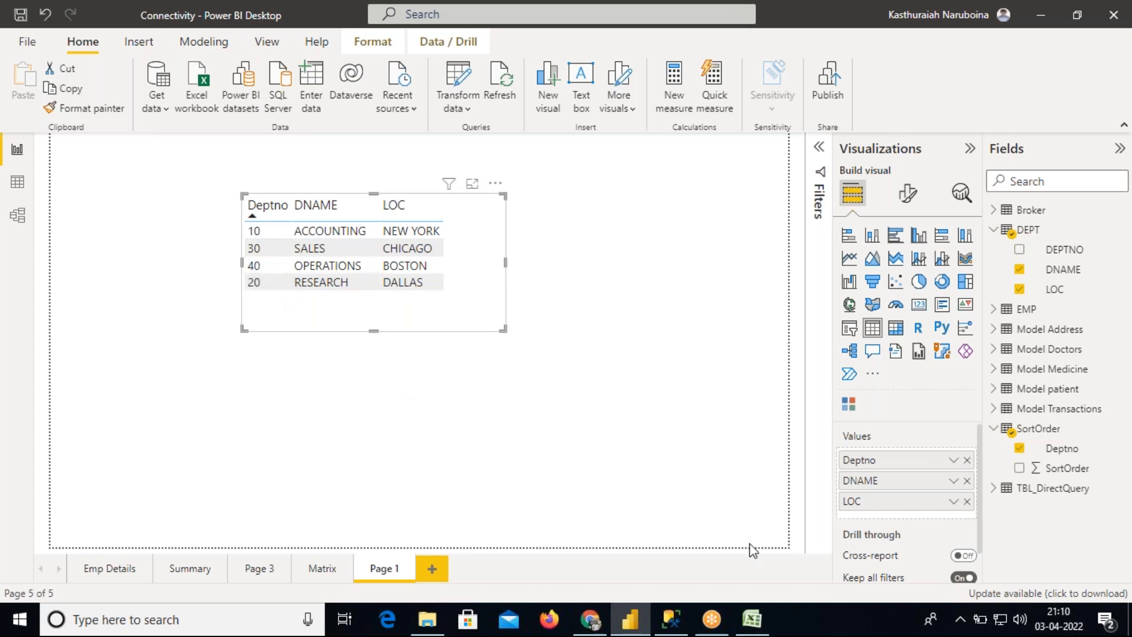
Switch to Excel and examine the Deptno and SortOrder values on the CustomSort sheet
{"action": "left_click", "coordinate": [753, 621]}
{"action": "left_click", "coordinate": [235, 212]}
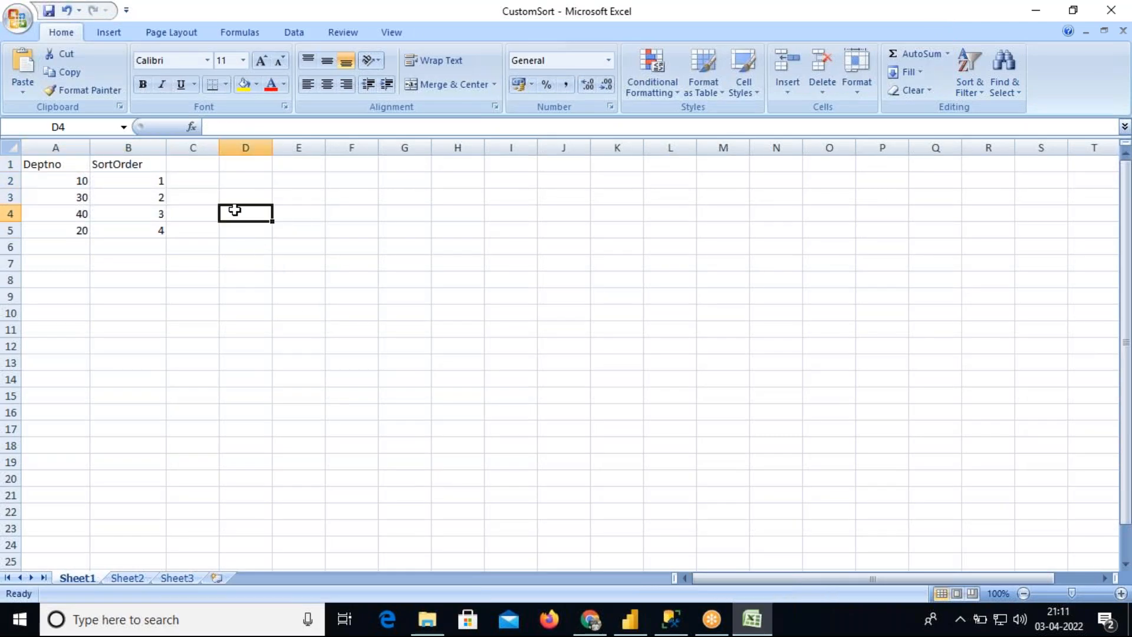
{"action": "left_click", "coordinate": [49, 160]}
{"action": "left_click", "coordinate": [63, 178]}
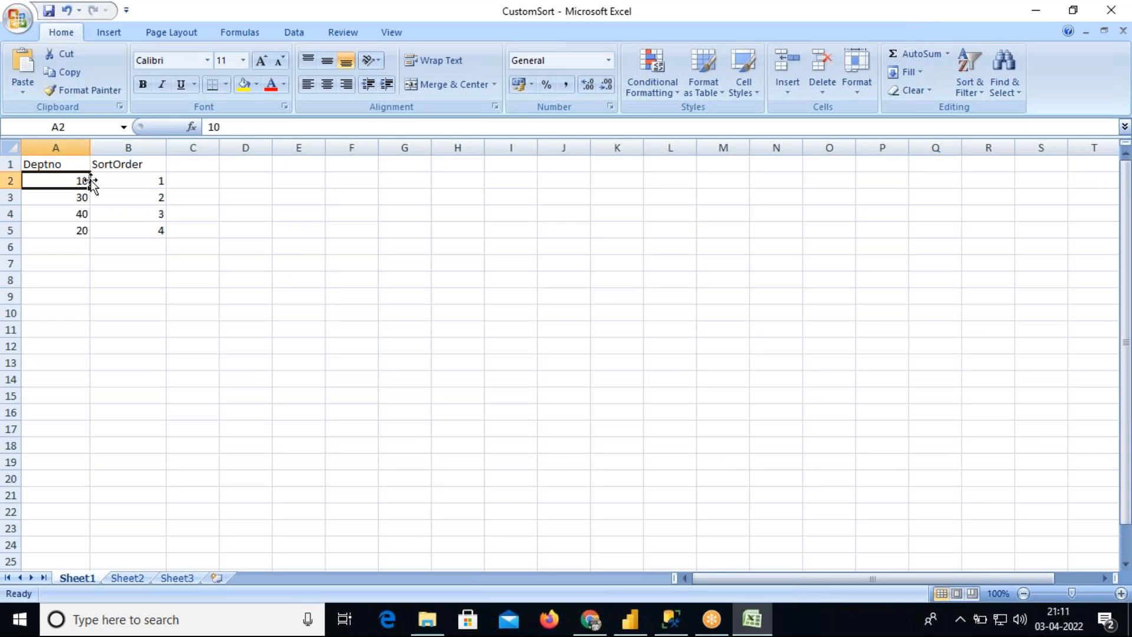
{"action": "left_click", "coordinate": [101, 180]}
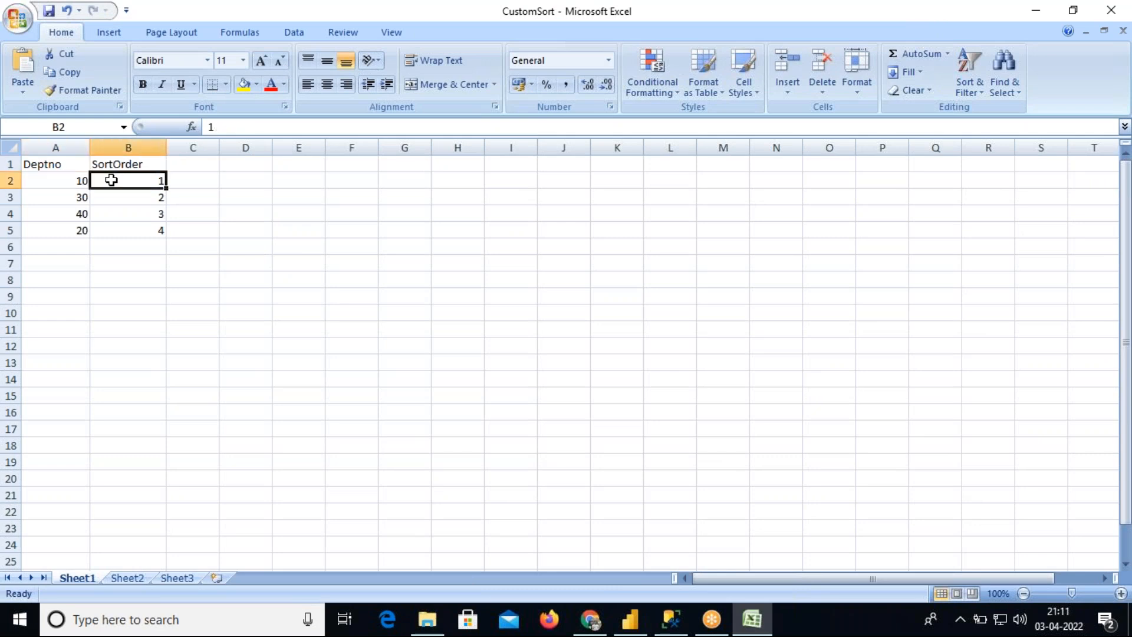
{"action": "left_click", "coordinate": [75, 197]}
{"action": "left_click", "coordinate": [122, 197]}
{"action": "left_click", "coordinate": [81, 212]}
{"action": "left_click", "coordinate": [115, 212]}
{"action": "left_click", "coordinate": [81, 230]}
{"action": "left_click", "coordinate": [129, 229]}
{"action": "left_click_drag", "start_coordinate": [69, 168], "coordinate": [131, 226]}
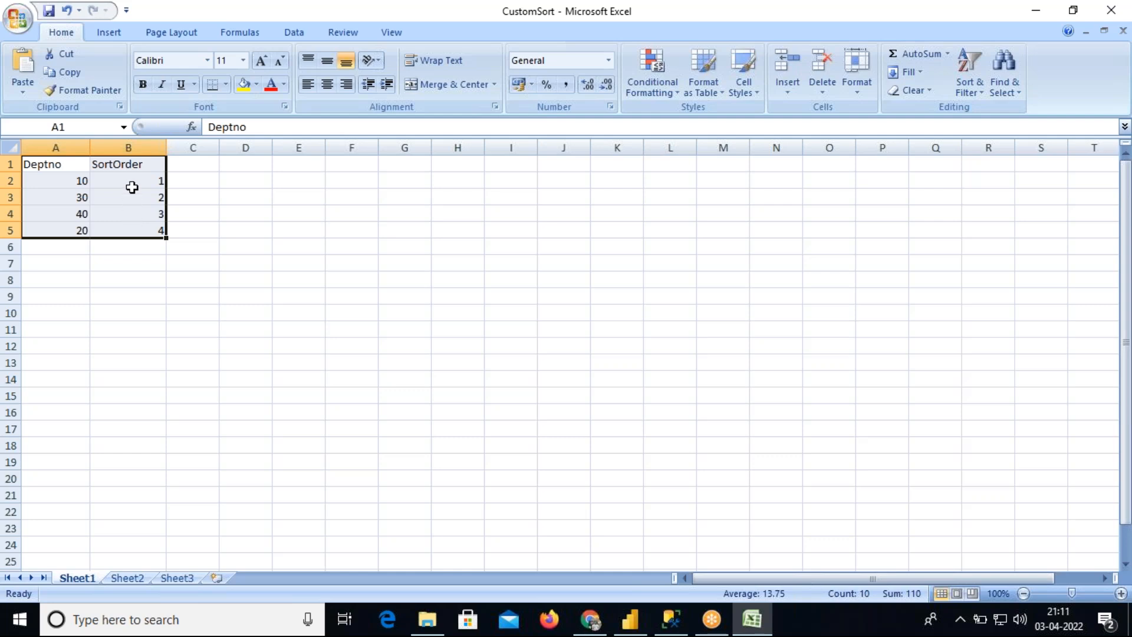
{"action": "left_click", "coordinate": [134, 162]}
{"action": "left_click_drag", "start_coordinate": [134, 163], "coordinate": [134, 230]}
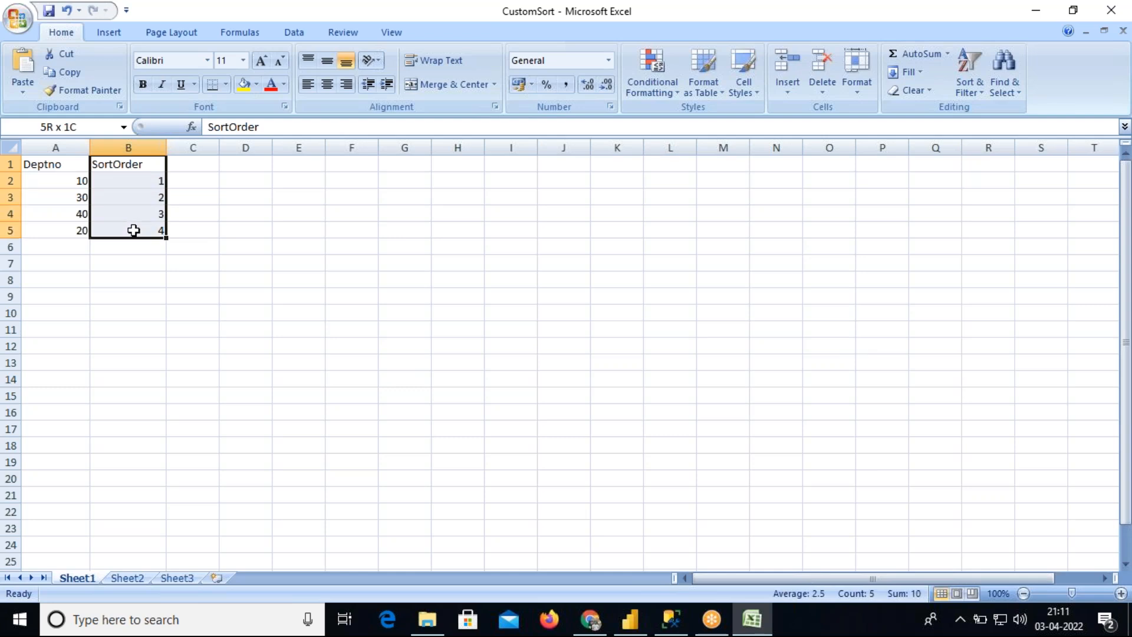
{"action": "left_click_drag", "start_coordinate": [133, 230], "coordinate": [134, 230]}
{"action": "left_click_drag", "start_coordinate": [63, 168], "coordinate": [82, 237]}
{"action": "left_click_drag", "start_coordinate": [82, 263], "coordinate": [88, 233]}
{"action": "left_click_drag", "start_coordinate": [144, 184], "coordinate": [126, 501]}
Widen column B holding the SortOrder values and reselect the data ranges
{"action": "left_click_drag", "start_coordinate": [165, 151], "coordinate": [181, 149]}
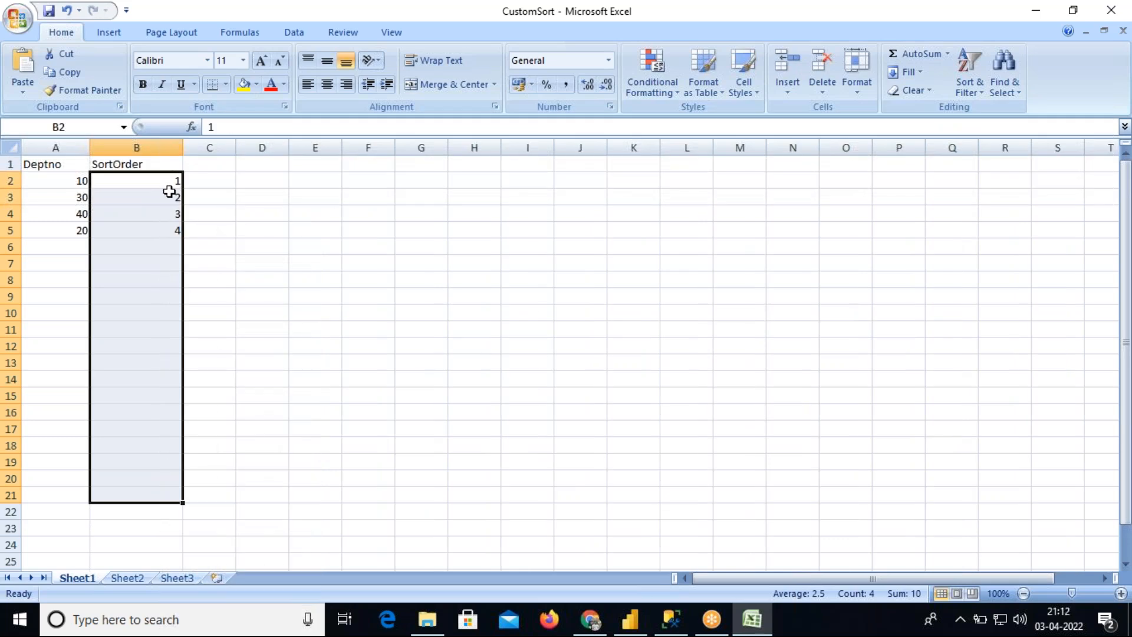
{"action": "left_click", "coordinate": [69, 164]}
{"action": "left_click_drag", "start_coordinate": [69, 165], "coordinate": [145, 229]}
{"action": "left_click_drag", "start_coordinate": [76, 169], "coordinate": [77, 214]}
{"action": "left_click_drag", "start_coordinate": [135, 169], "coordinate": [140, 225]}
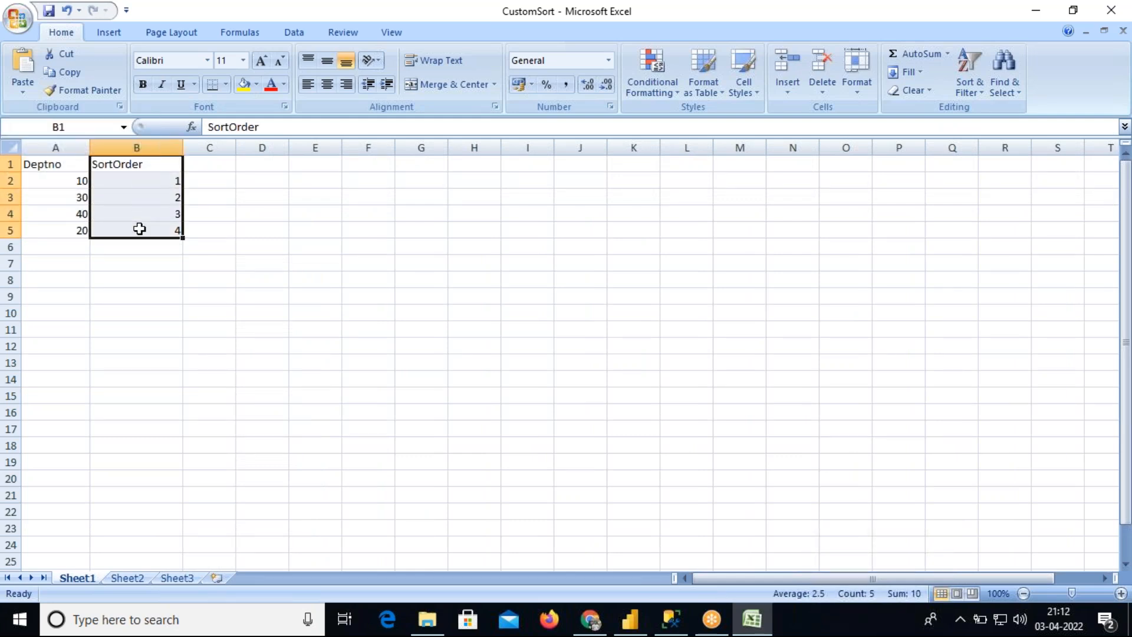
Return to Power BI Desktop and sort the table visual descending by its Deptno column header
{"action": "left_click", "coordinate": [642, 629]}
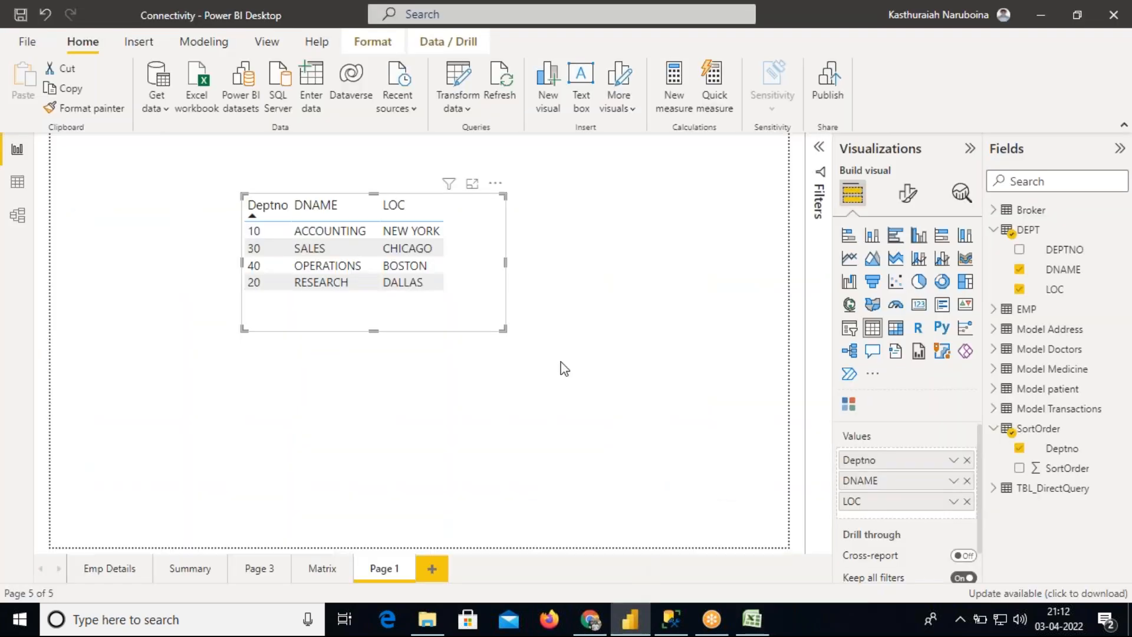
{"action": "left_click", "coordinate": [162, 111]}
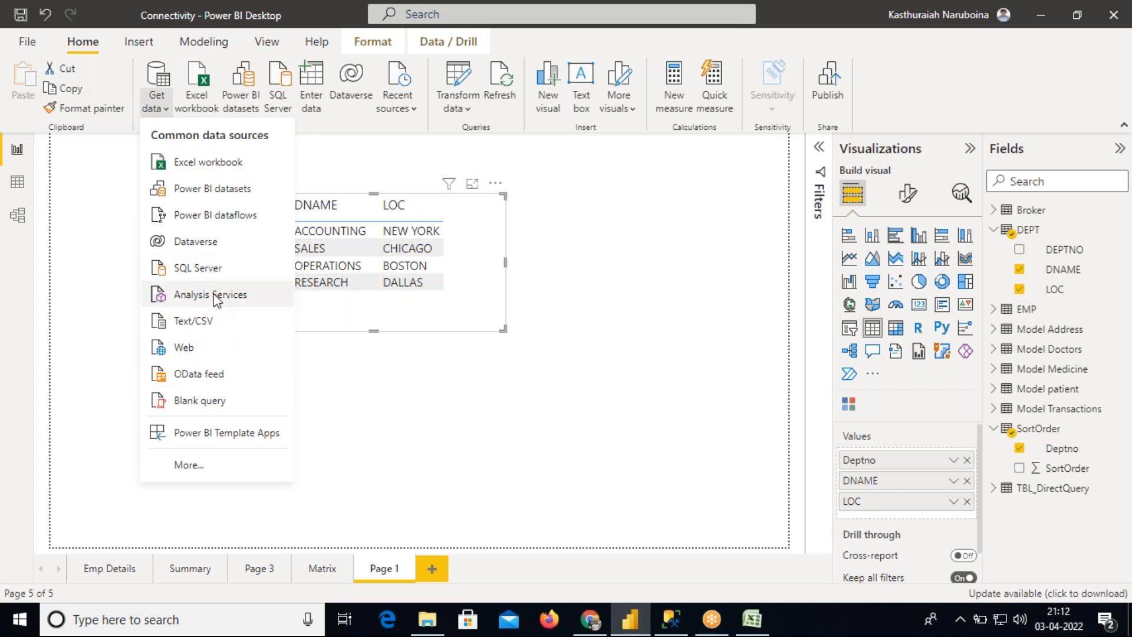
{"action": "left_click", "coordinate": [18, 184]}
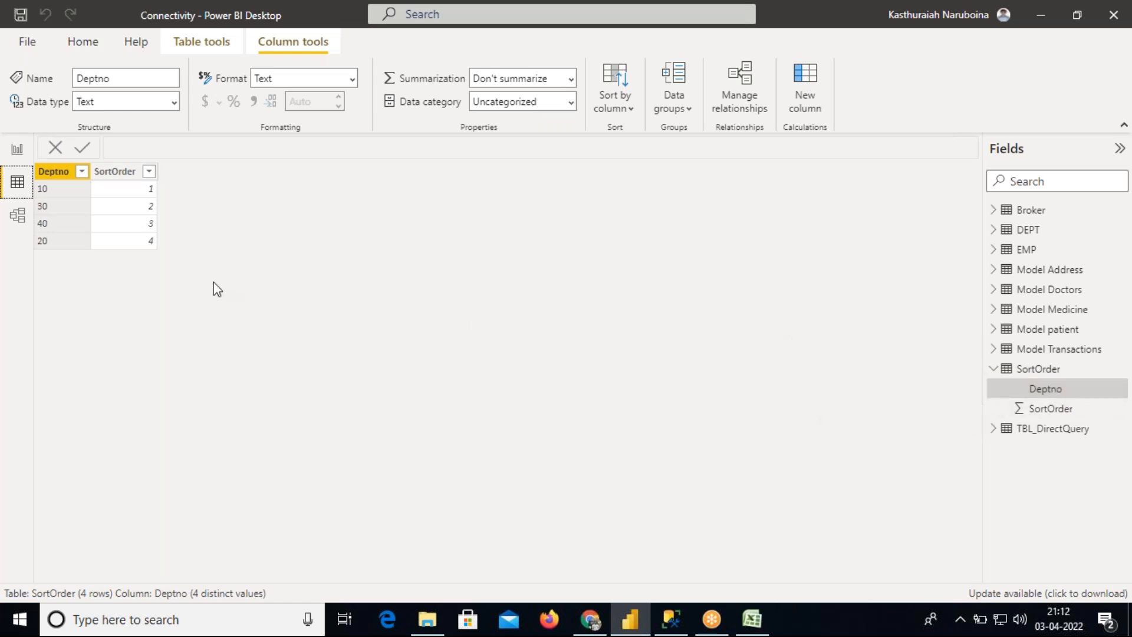
{"action": "left_click", "coordinate": [18, 152]}
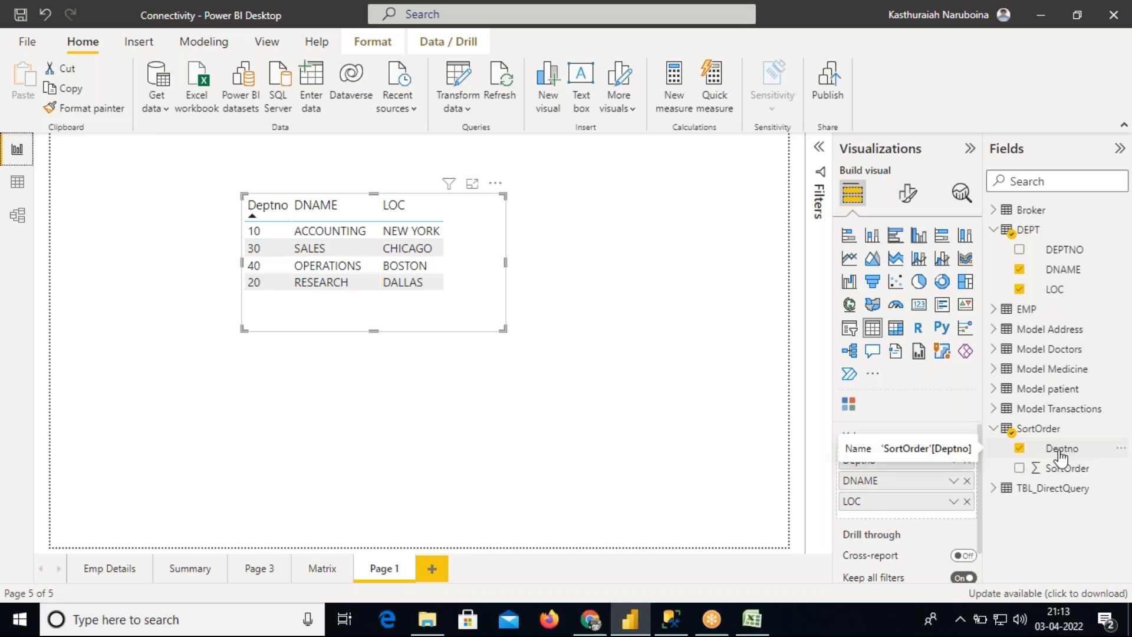
{"action": "left_click", "coordinate": [261, 205]}
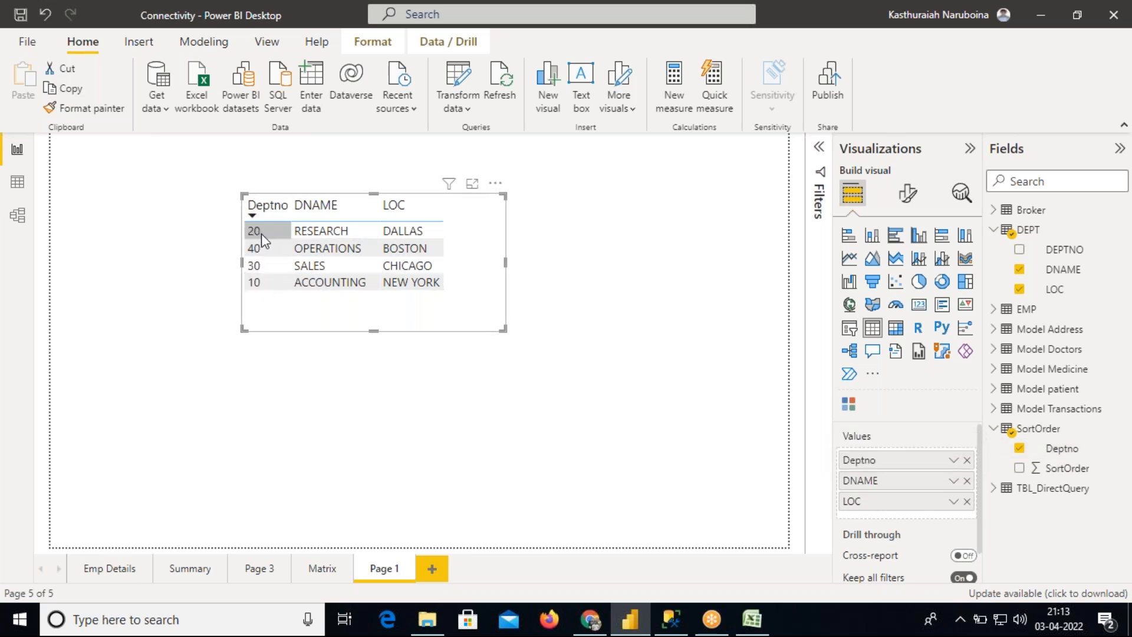
In Data view, set SortOrder's Deptno column to sort by the SortOrder column
{"action": "left_click", "coordinate": [17, 186]}
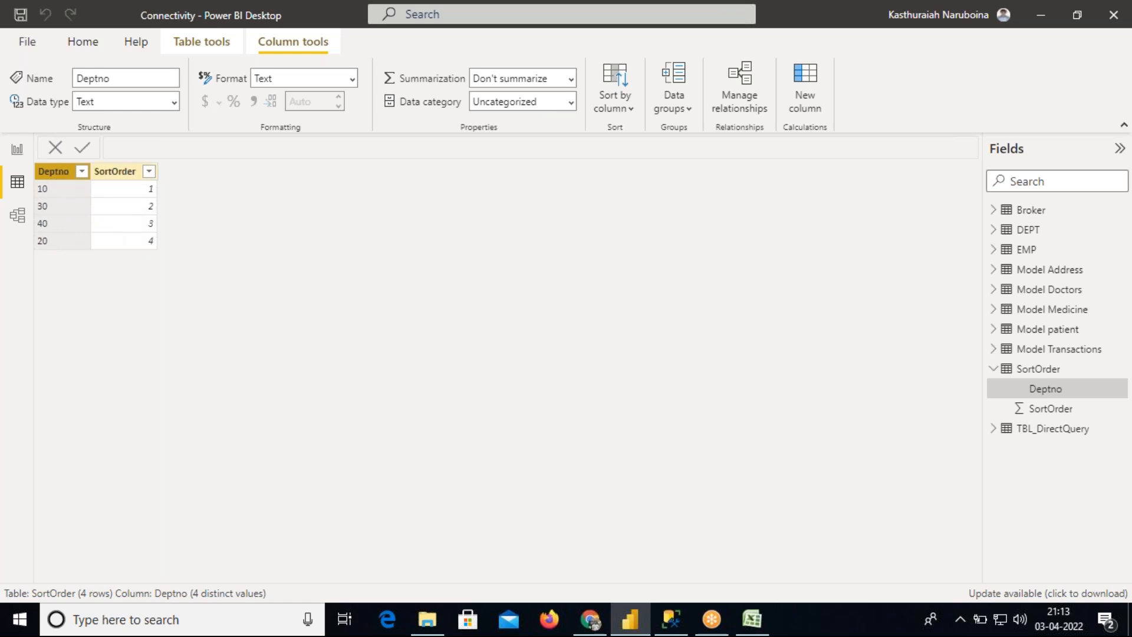
{"action": "left_click", "coordinate": [618, 110]}
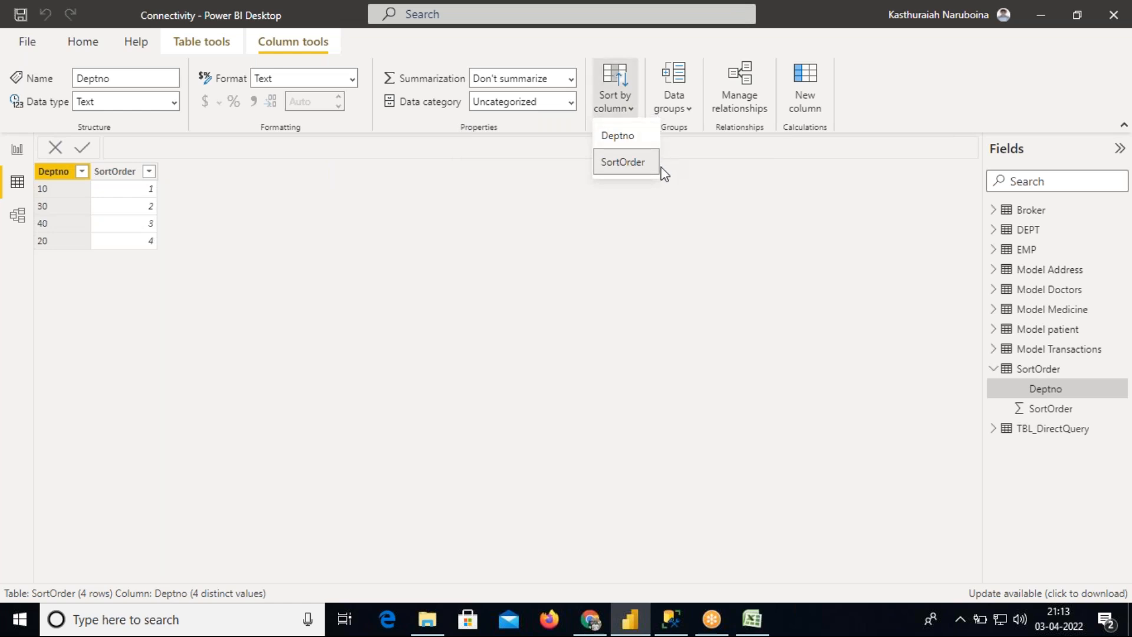
{"action": "left_click", "coordinate": [621, 163]}
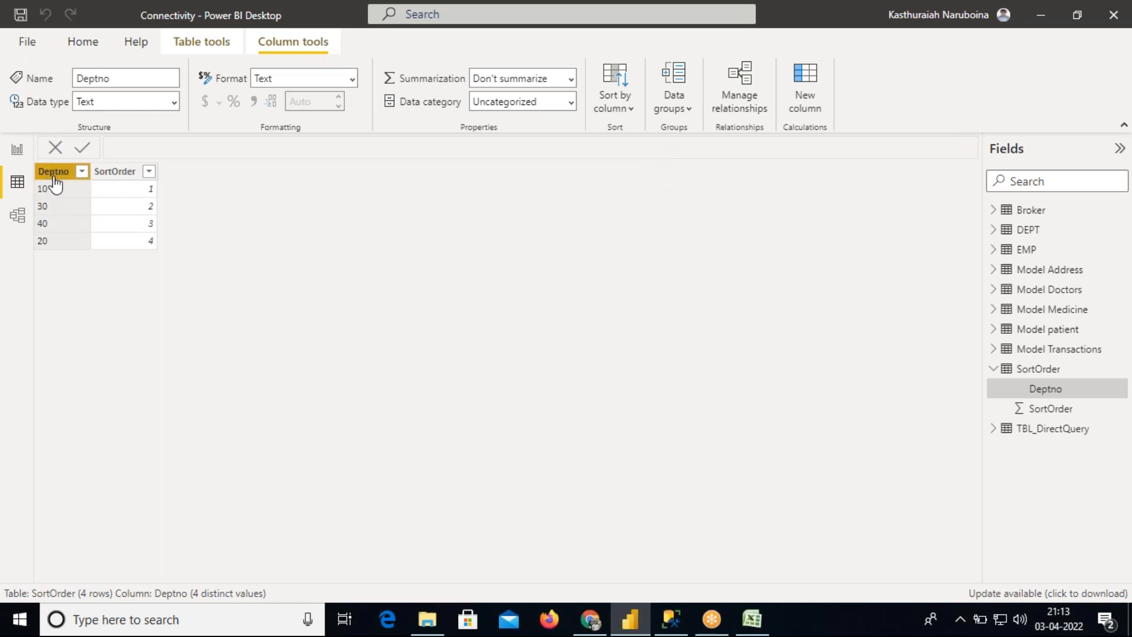
{"action": "left_click", "coordinate": [612, 106]}
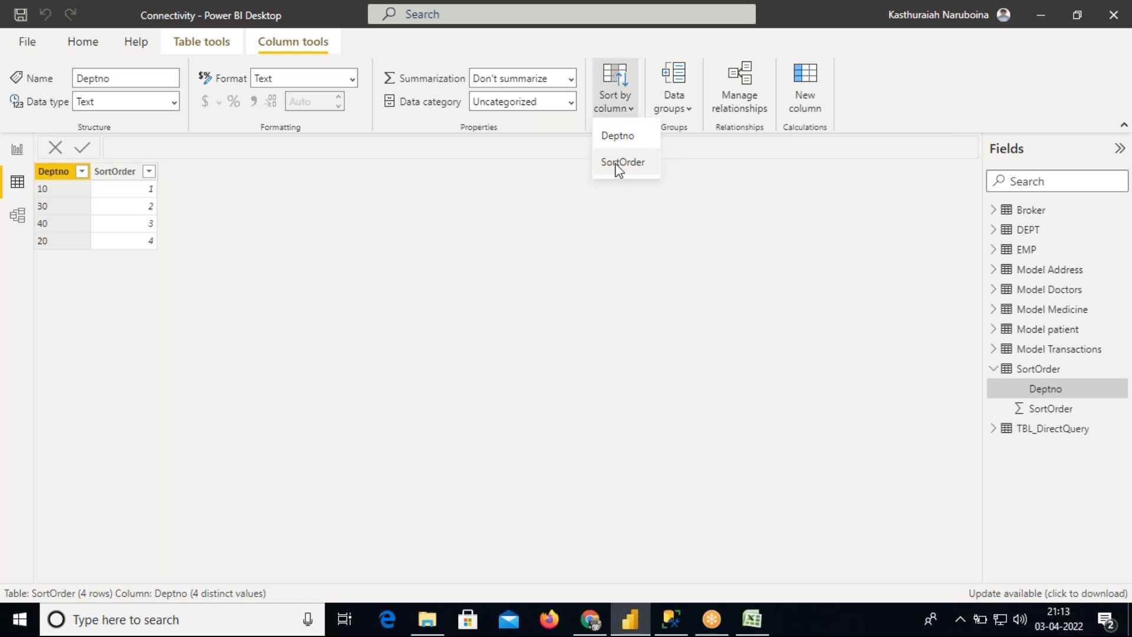
{"action": "left_click", "coordinate": [653, 170]}
{"action": "left_click", "coordinate": [688, 187]}
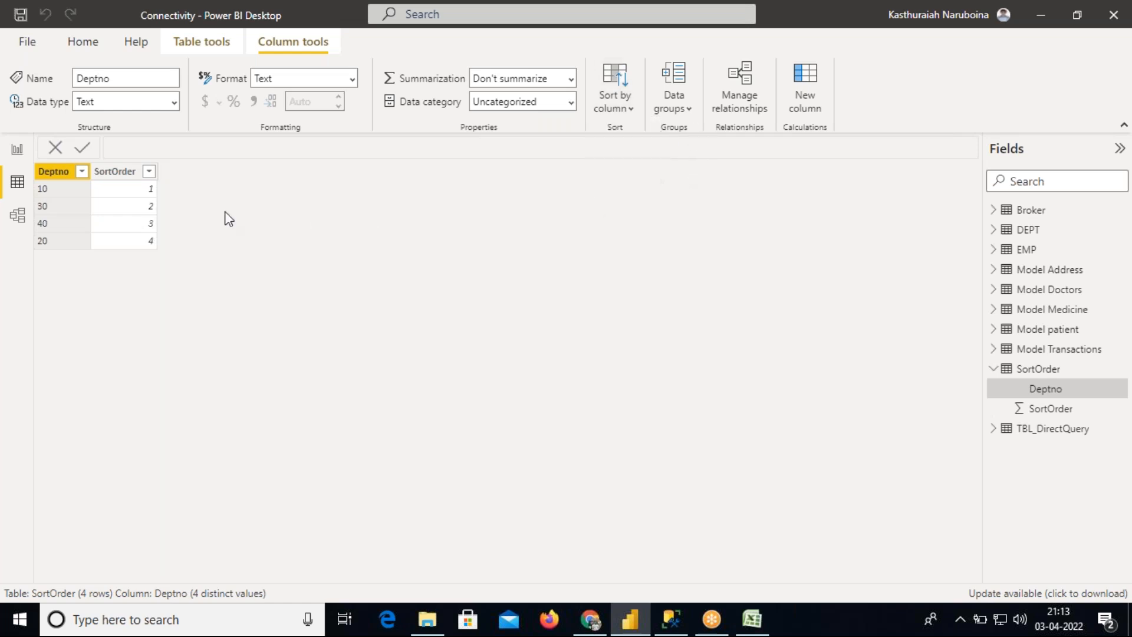
In Report view, sort the table visual by Deptno through its Sort by options
{"action": "left_click", "coordinate": [18, 151]}
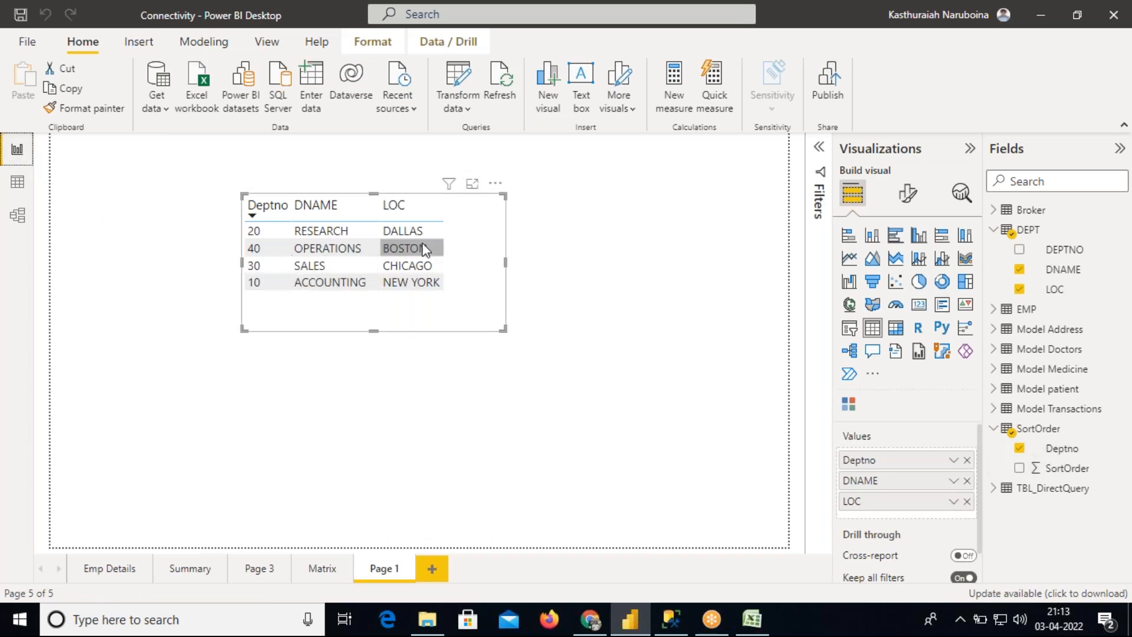
{"action": "left_click", "coordinate": [495, 186]}
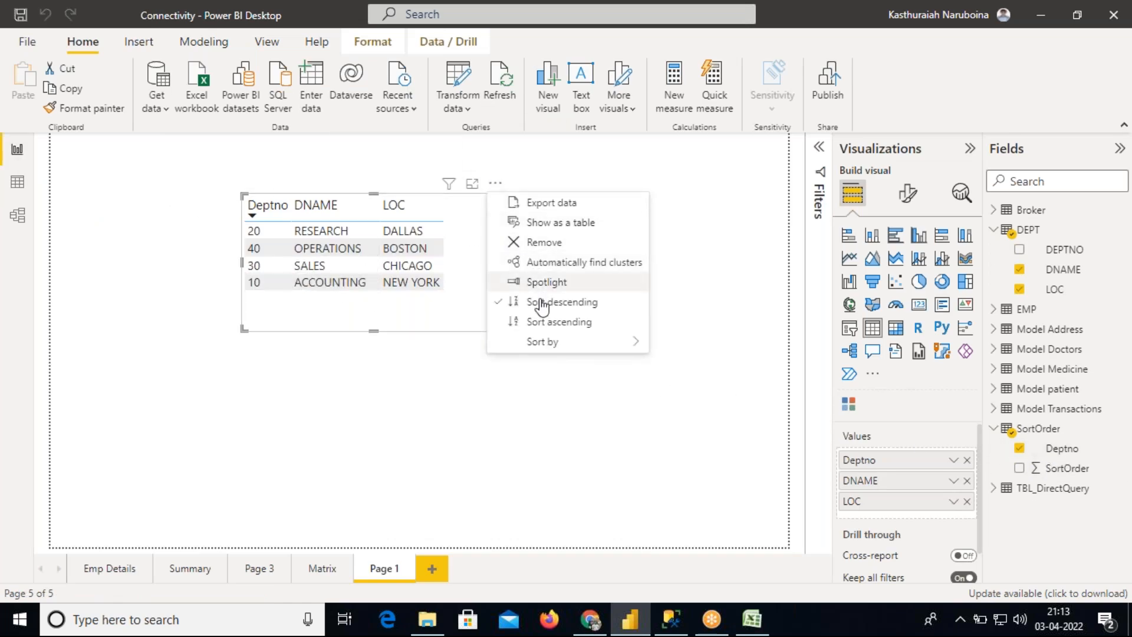
{"action": "mouse_move", "coordinate": [548, 344]}
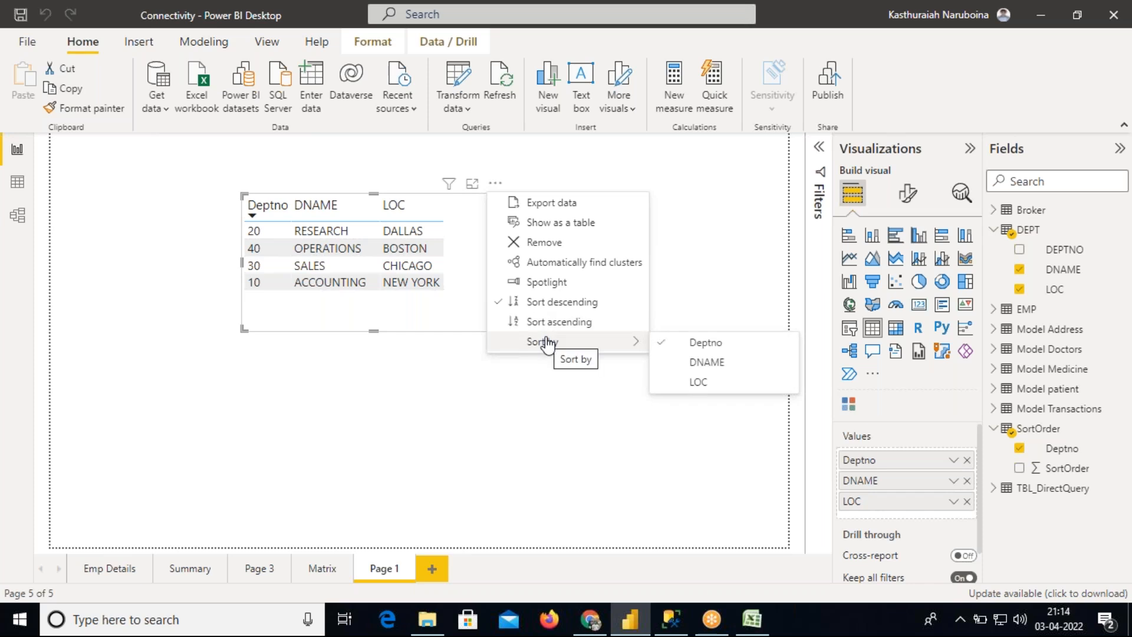
{"action": "left_click", "coordinate": [700, 349]}
{"action": "left_click", "coordinate": [496, 183]}
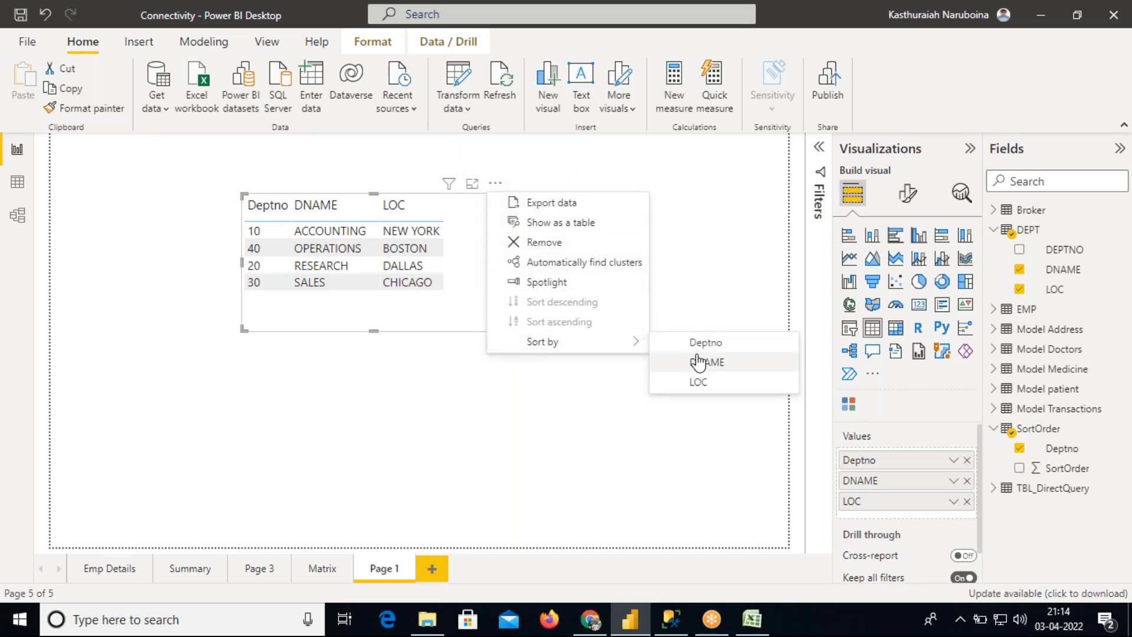
Sort the table visual ascending by Deptno using the custom sort order, and move the visual slightly left
{"action": "left_click", "coordinate": [702, 362]}
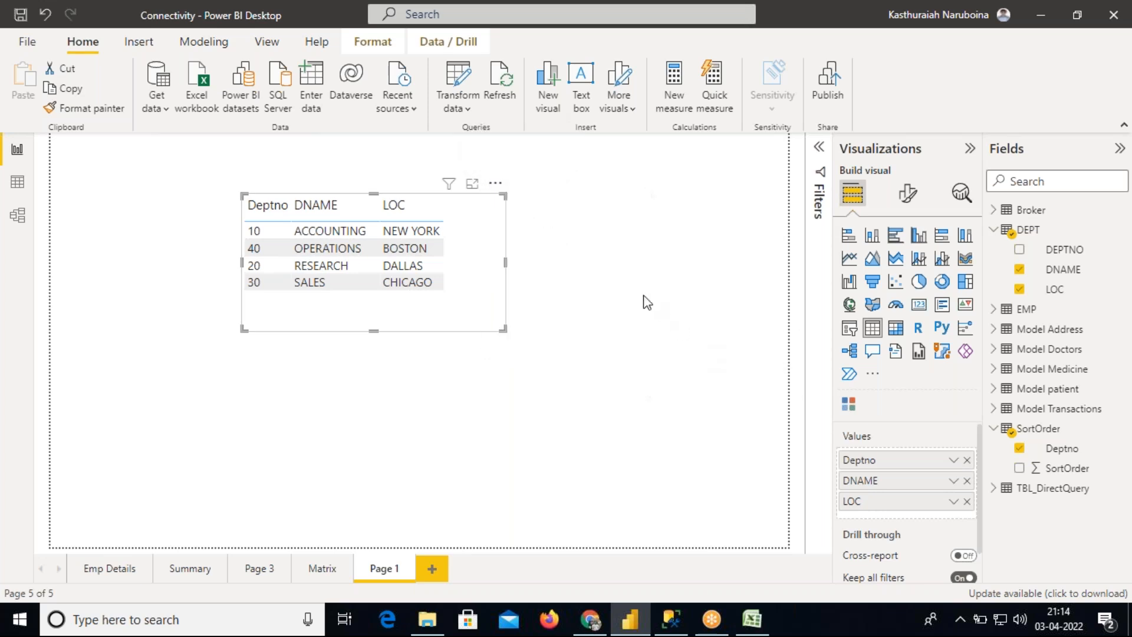
{"action": "left_click", "coordinate": [495, 184]}
{"action": "left_click", "coordinate": [554, 321]}
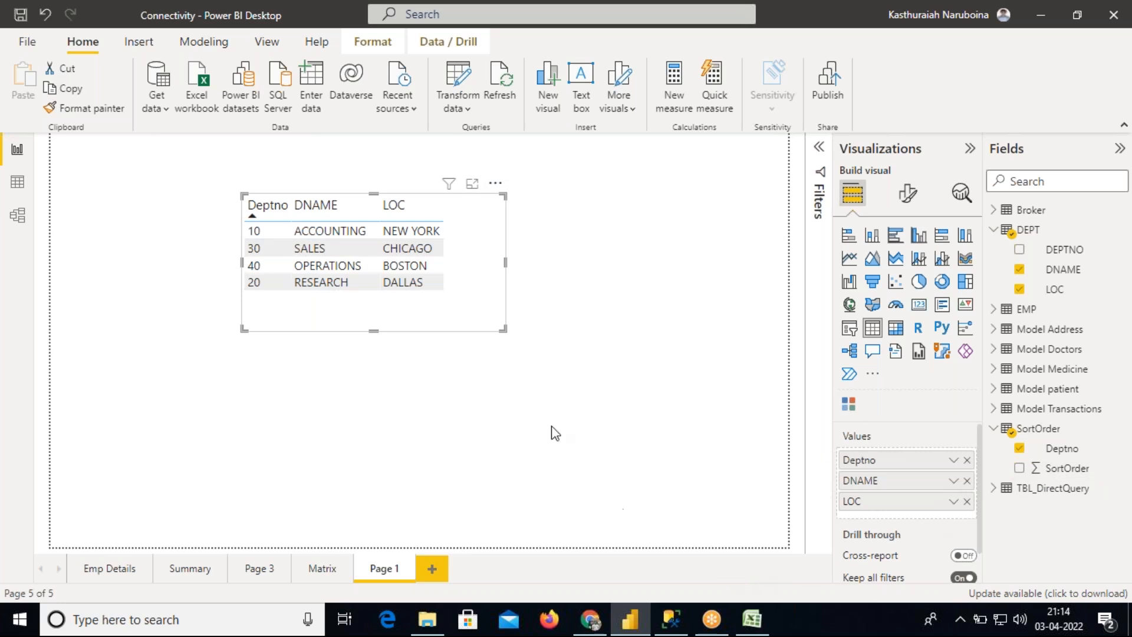
{"action": "left_click_drag", "start_coordinate": [478, 309], "coordinate": [429, 311]}
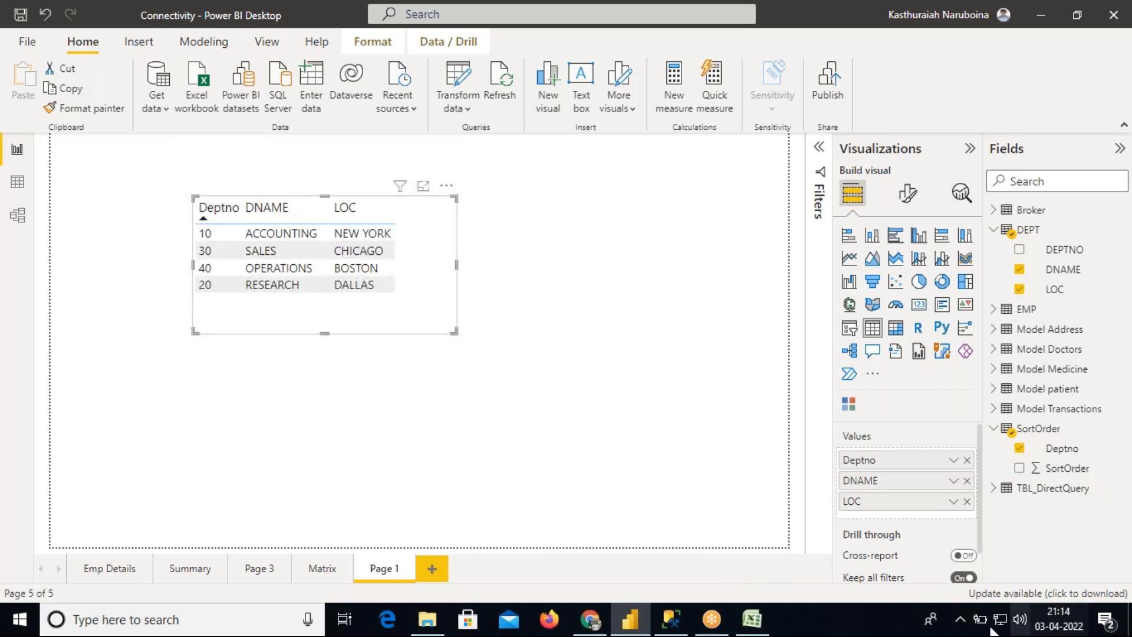
Switch to SQL Server Management Studio and delete the Sorting options, Normal Sort and Custom sort note lines
{"action": "left_click", "coordinate": [673, 621]}
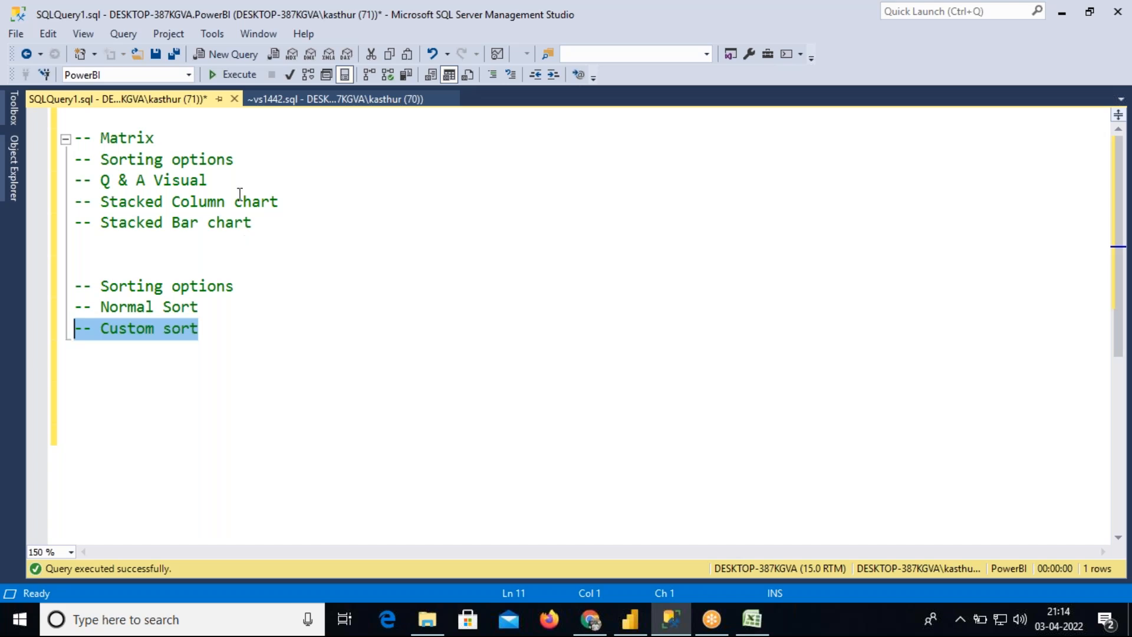
{"action": "left_click_drag", "start_coordinate": [239, 158], "coordinate": [78, 145]}
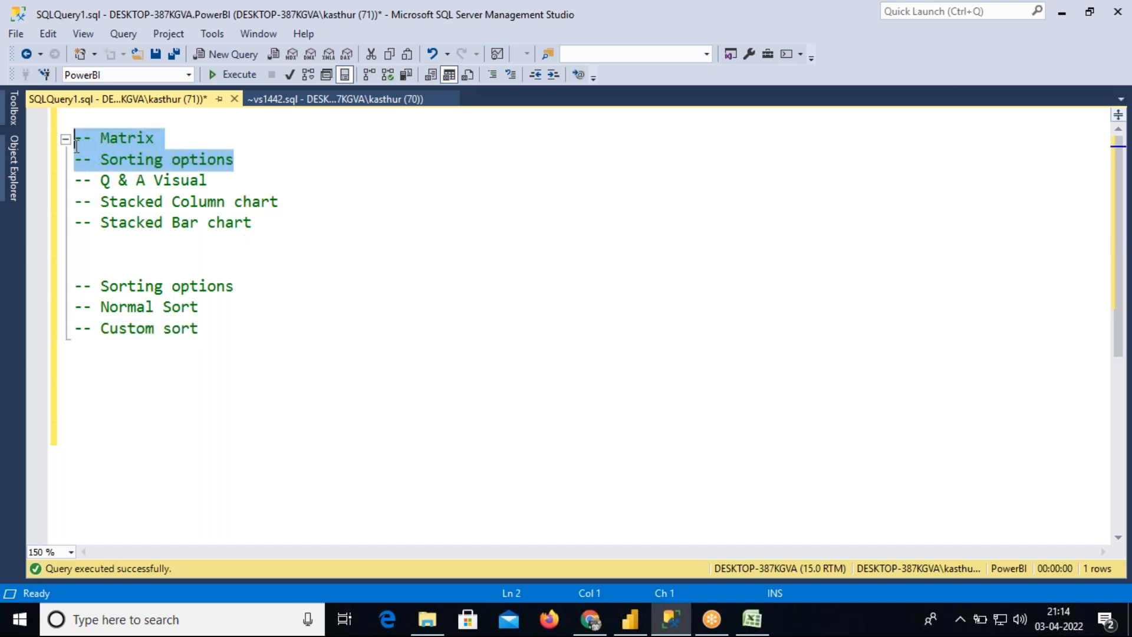
{"action": "left_click_drag", "start_coordinate": [212, 331], "coordinate": [61, 289]}
{"action": "key", "text": "Delete"}
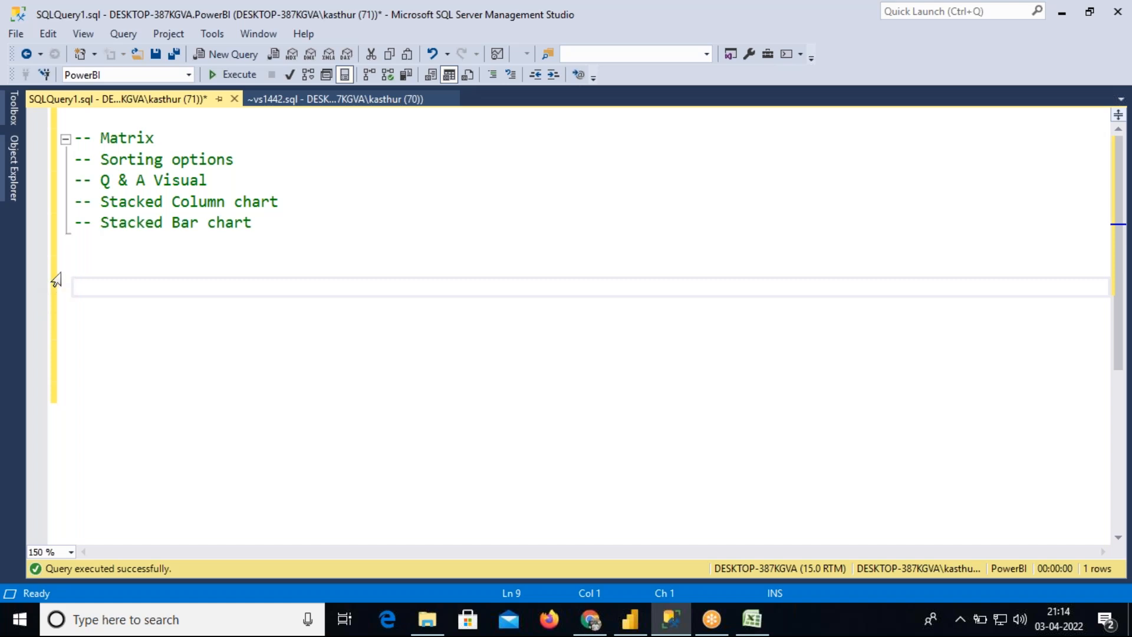
Insert a blank line after the -- Q & A Visual note and highlight that note line
{"action": "left_click_drag", "start_coordinate": [207, 180], "coordinate": [75, 181]}
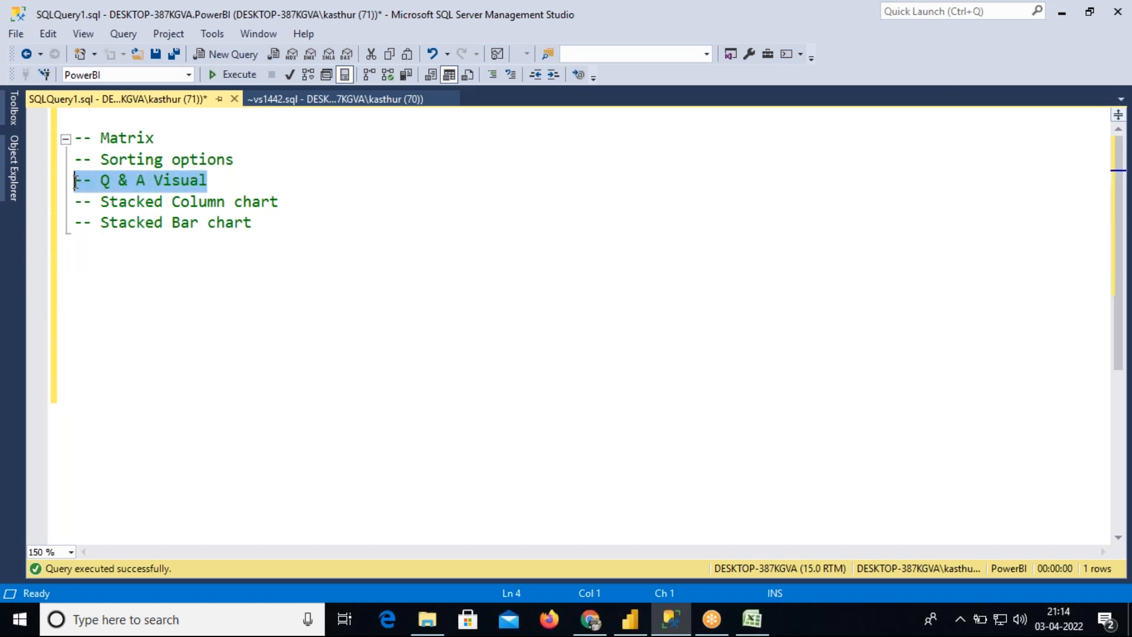
{"action": "left_click", "coordinate": [218, 186]}
{"action": "key", "text": "Return"}
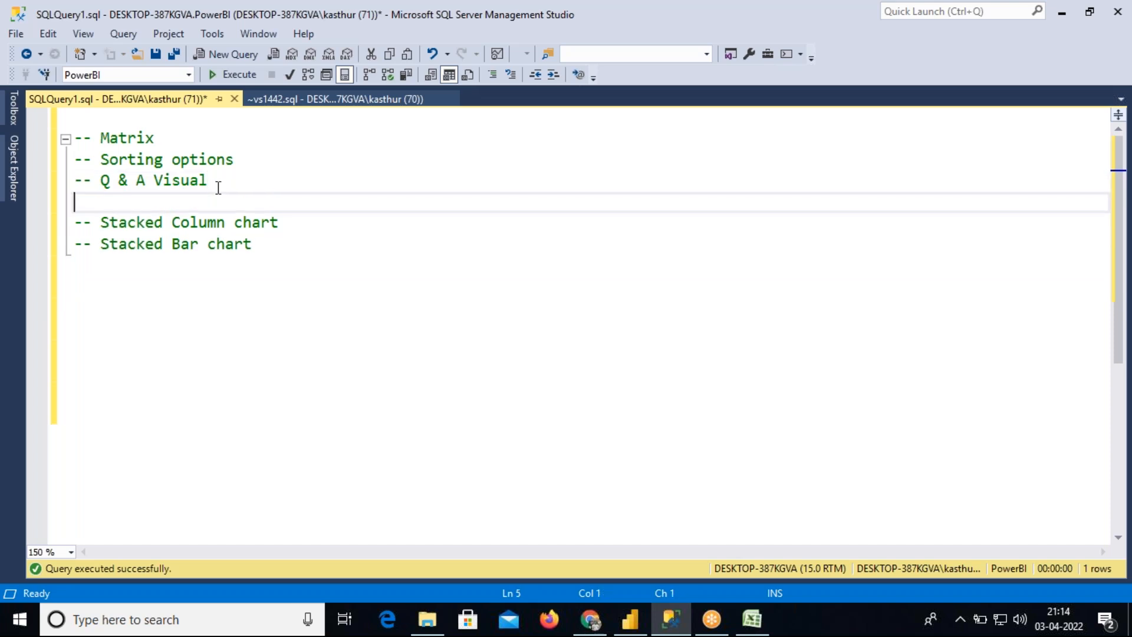
{"action": "left_click_drag", "start_coordinate": [213, 182], "coordinate": [75, 181]}
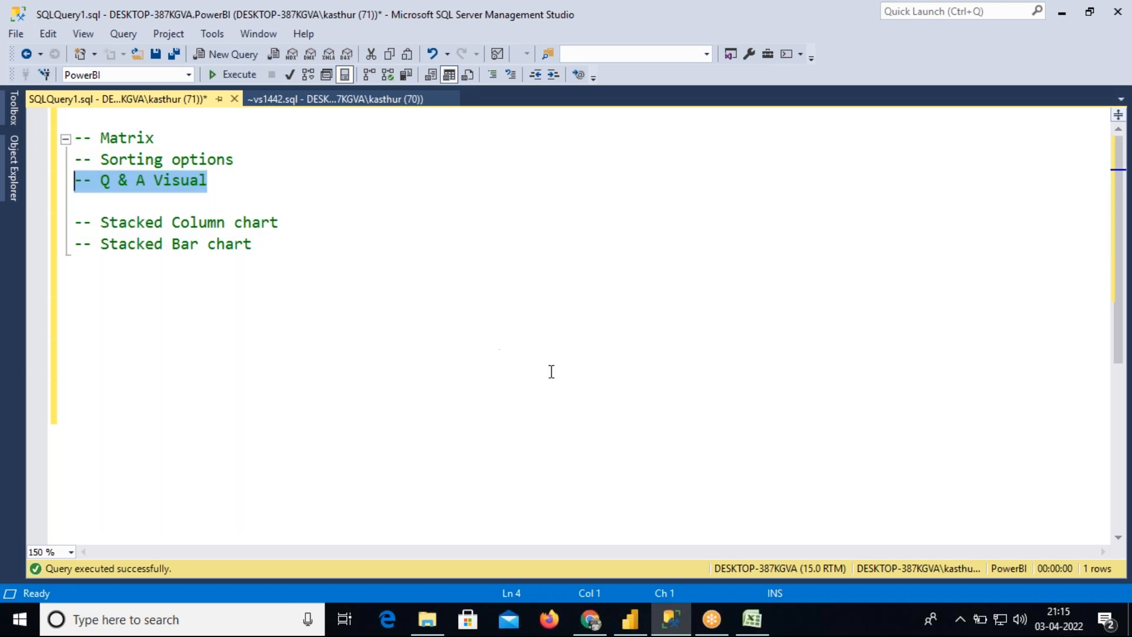
Return to Power BI Desktop and move the table visual into the canvas's lower-left corner, resizing it to fit
{"action": "left_click", "coordinate": [635, 619]}
{"action": "left_click_drag", "start_coordinate": [395, 302], "coordinate": [256, 518]}
{"action": "left_click_drag", "start_coordinate": [313, 480], "coordinate": [252, 480]}
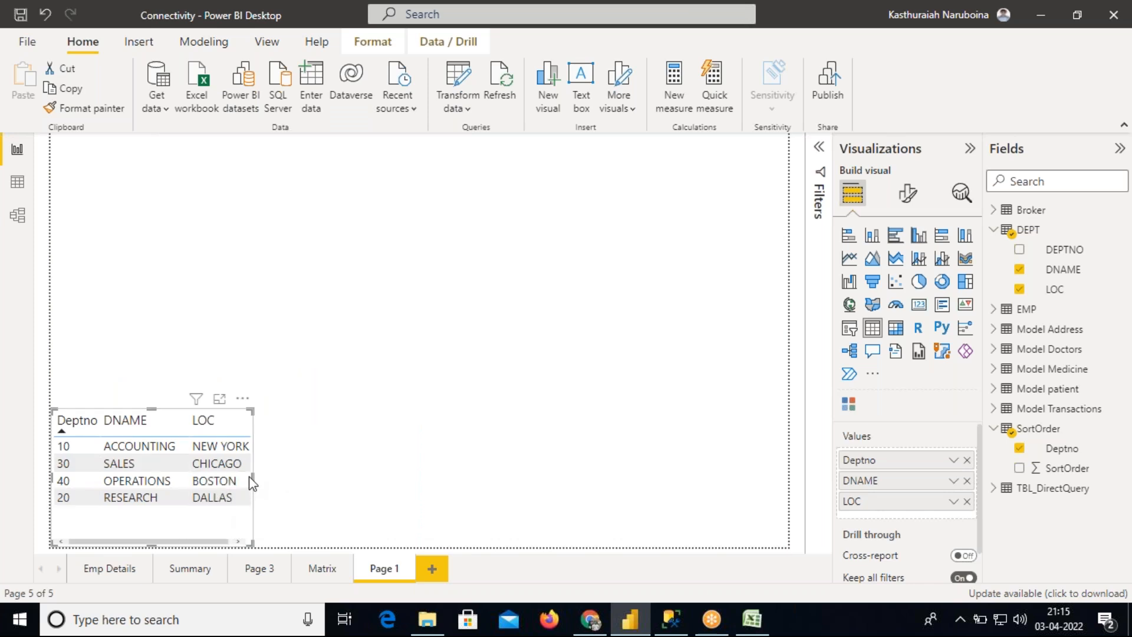
{"action": "left_click_drag", "start_coordinate": [252, 474], "coordinate": [289, 479]}
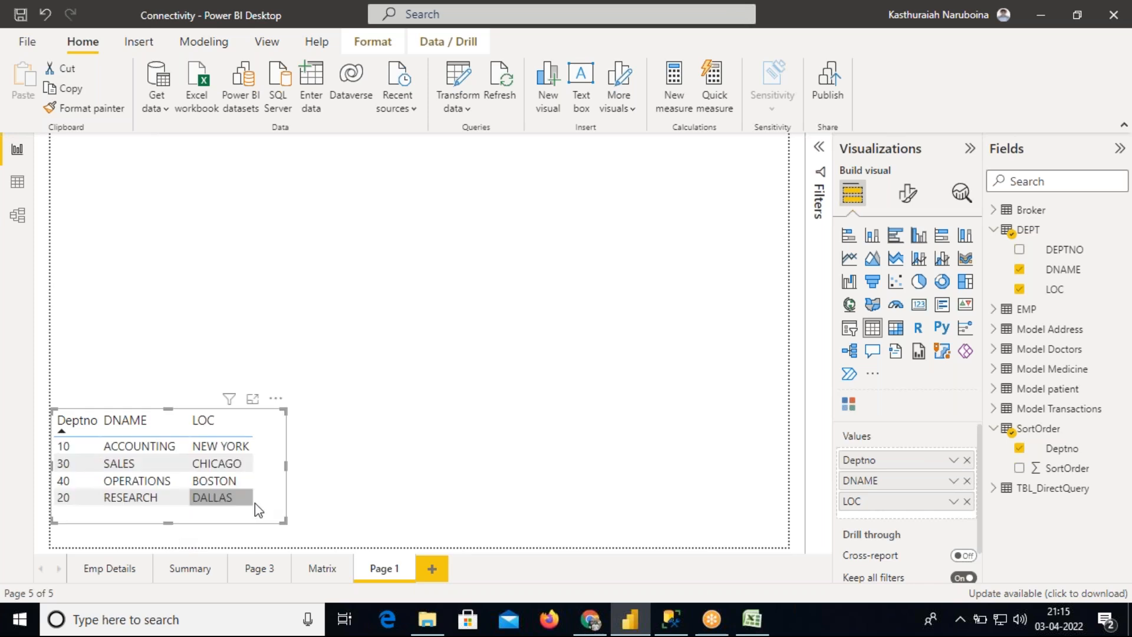
{"action": "left_click", "coordinate": [283, 475]}
{"action": "left_click_drag", "start_coordinate": [286, 475], "coordinate": [267, 501]}
{"action": "left_click", "coordinate": [274, 473]}
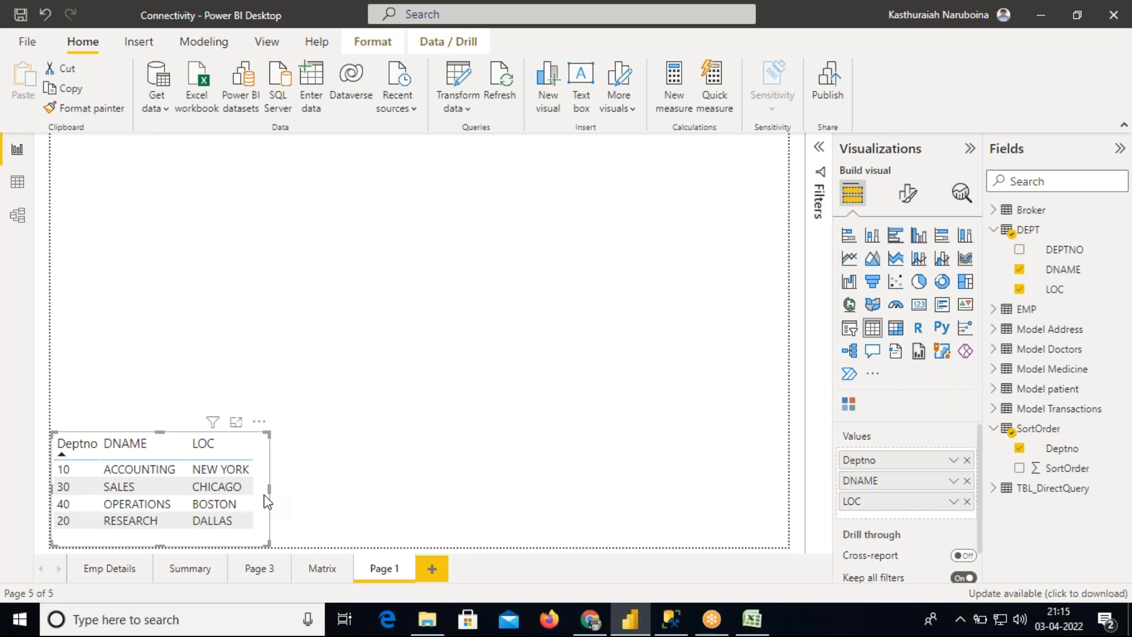
Convert the selected table visual into a Q&A visual and delete it from the page
{"action": "left_click", "coordinate": [873, 352]}
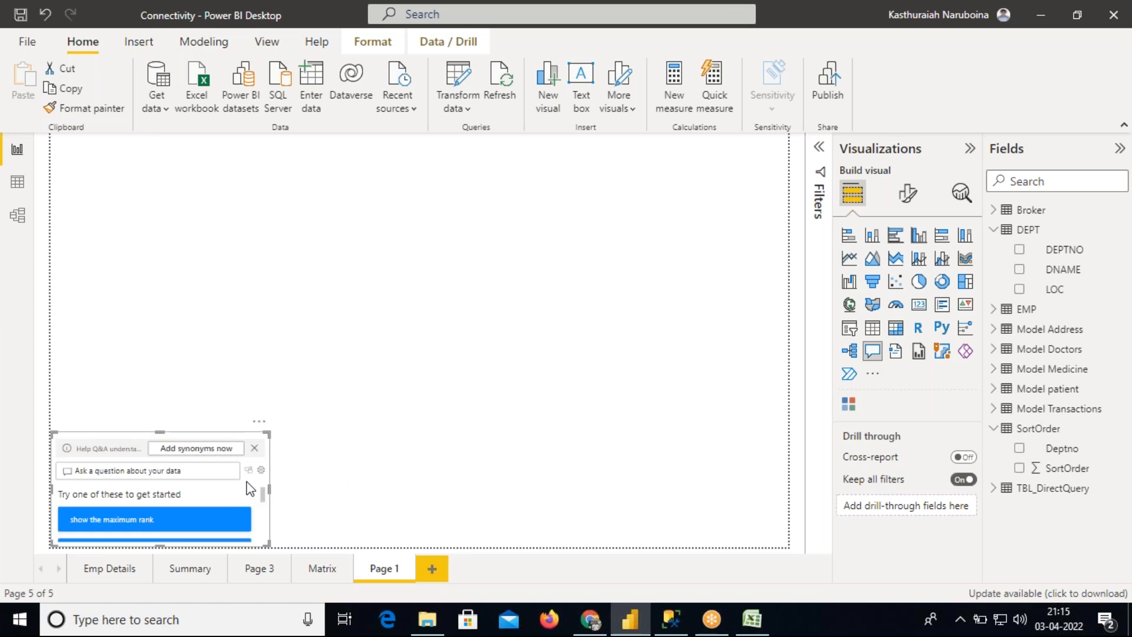
{"action": "key", "text": "Delete"}
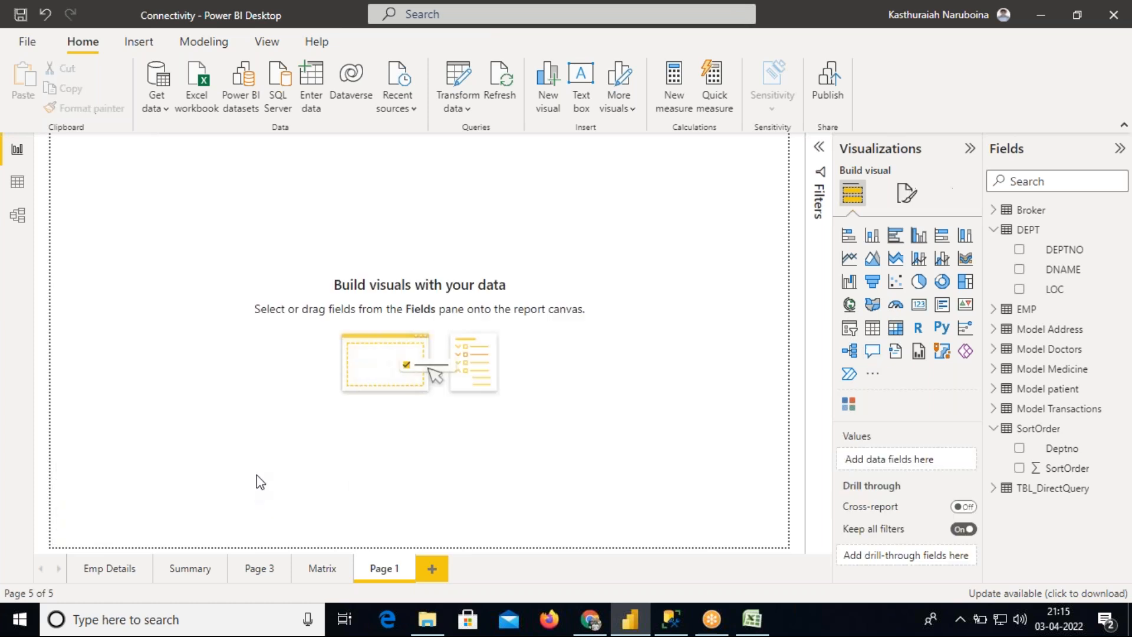
Insert a Q&A visual and enlarge it toward the middle of the canvas
{"action": "left_click", "coordinate": [872, 352]}
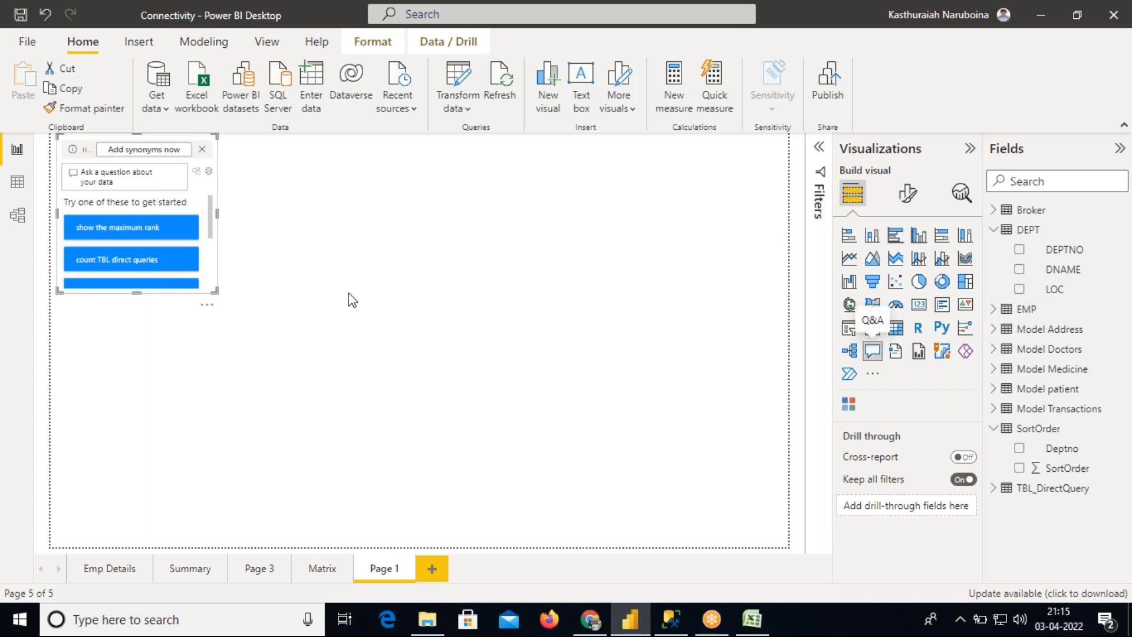
{"action": "left_click_drag", "start_coordinate": [218, 214], "coordinate": [565, 214]}
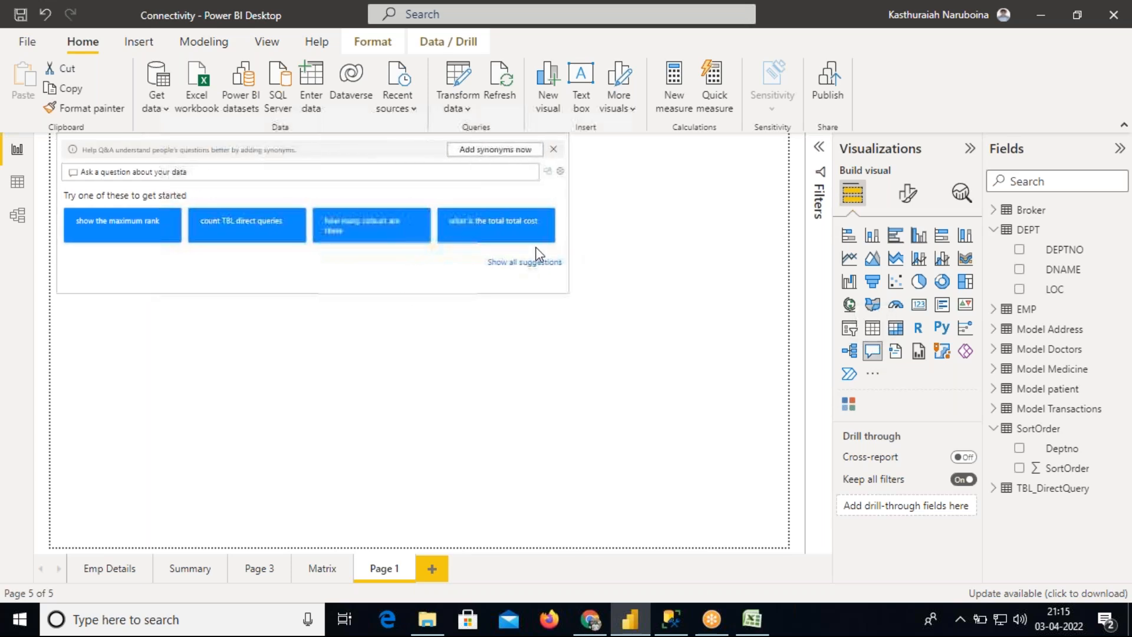
{"action": "left_click_drag", "start_coordinate": [315, 292], "coordinate": [319, 426]}
{"action": "left_click_drag", "start_coordinate": [427, 336], "coordinate": [594, 386]}
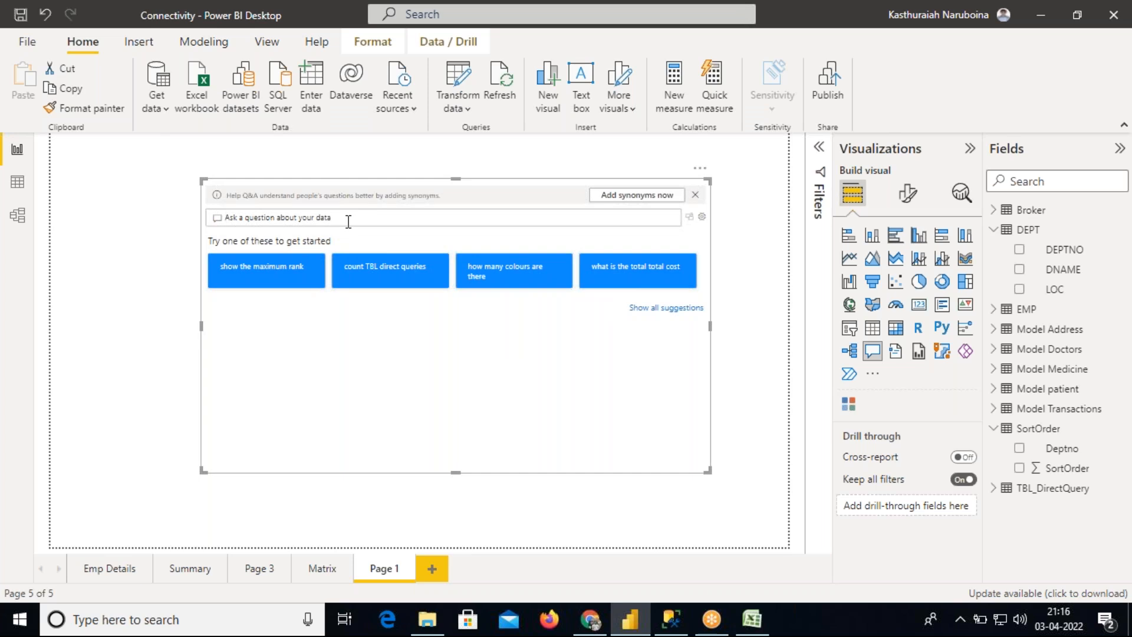
Ask the Q&A visual for sum of sal by deptno in pie chart and pick that suggestion
{"action": "left_click", "coordinate": [348, 221]}
{"action": "type", "text": "sum"}
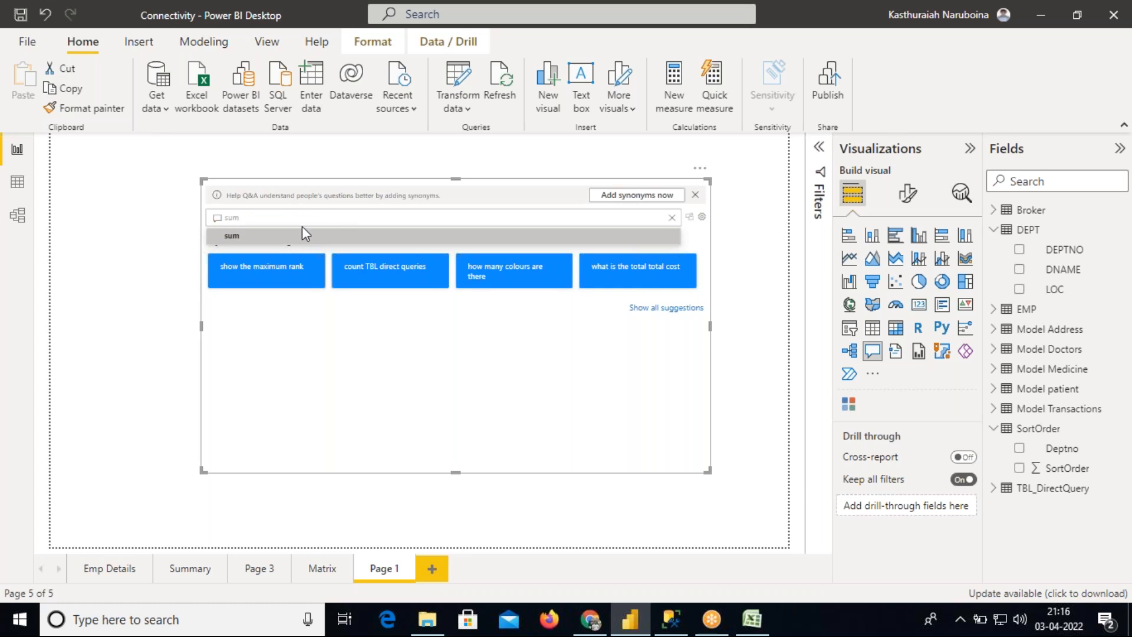
{"action": "type", "text": " of sal"}
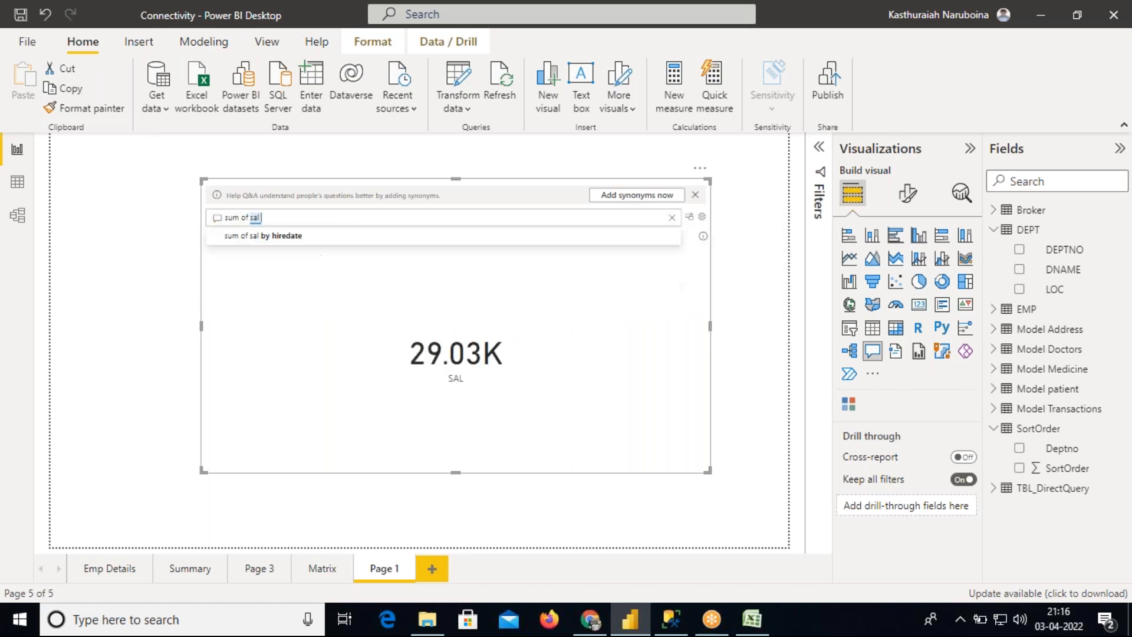
{"action": "type", "text": " by deptno in"}
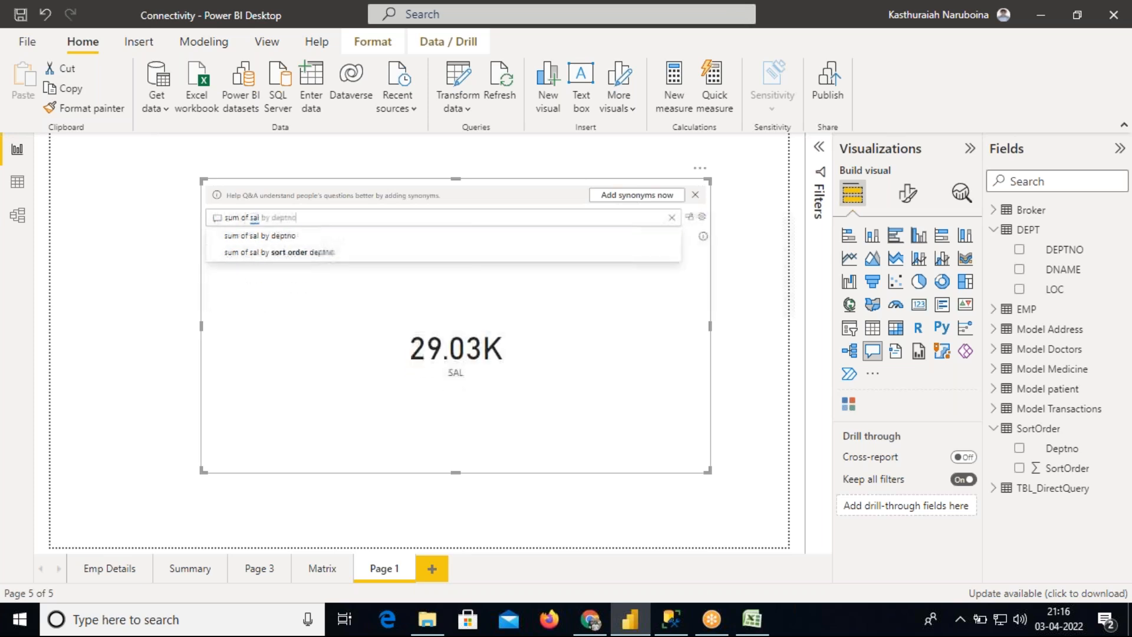
{"action": "type", "text": " pie chart"}
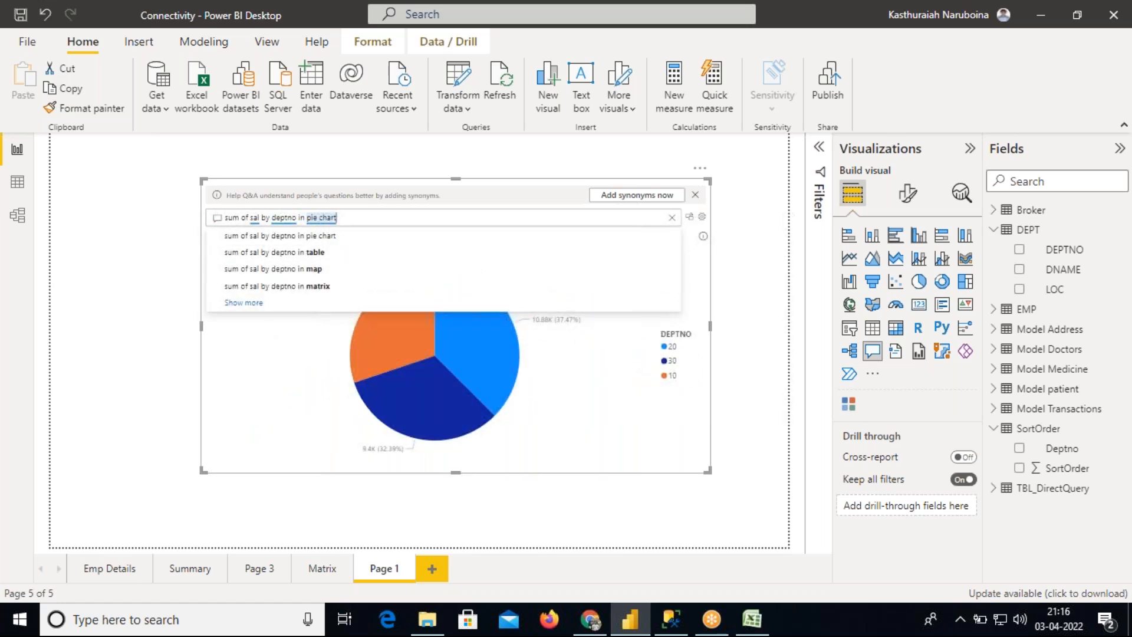
{"action": "left_click", "coordinate": [320, 242]}
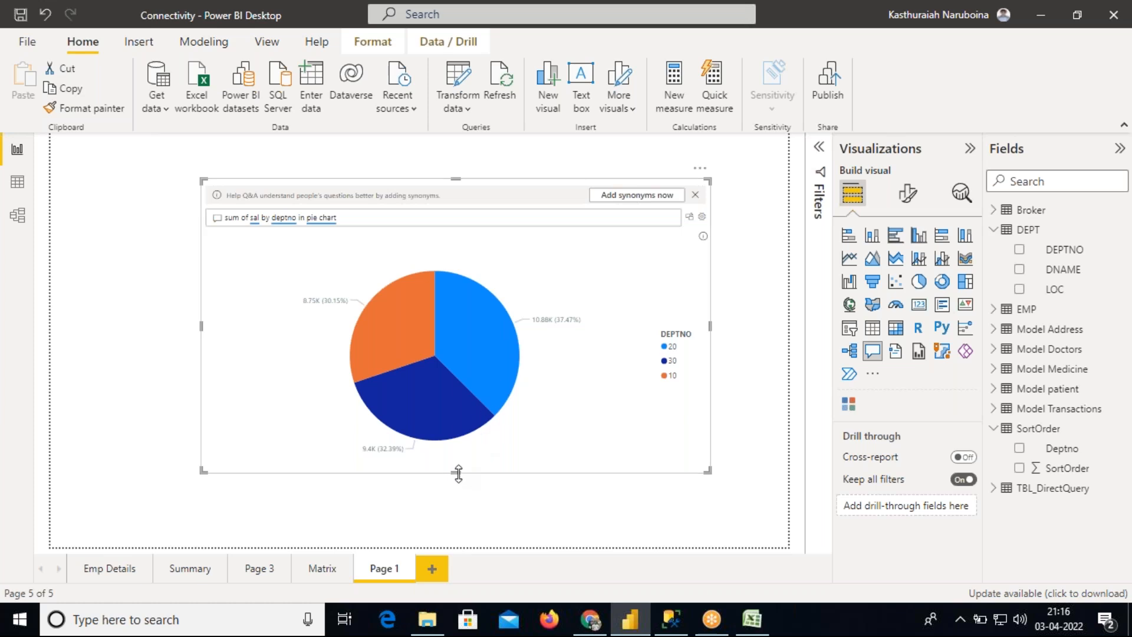
Resize and reposition the pie chart Q&A visual, dismiss its synonyms banner, and delete the visual
{"action": "left_click_drag", "start_coordinate": [456, 472], "coordinate": [455, 495]}
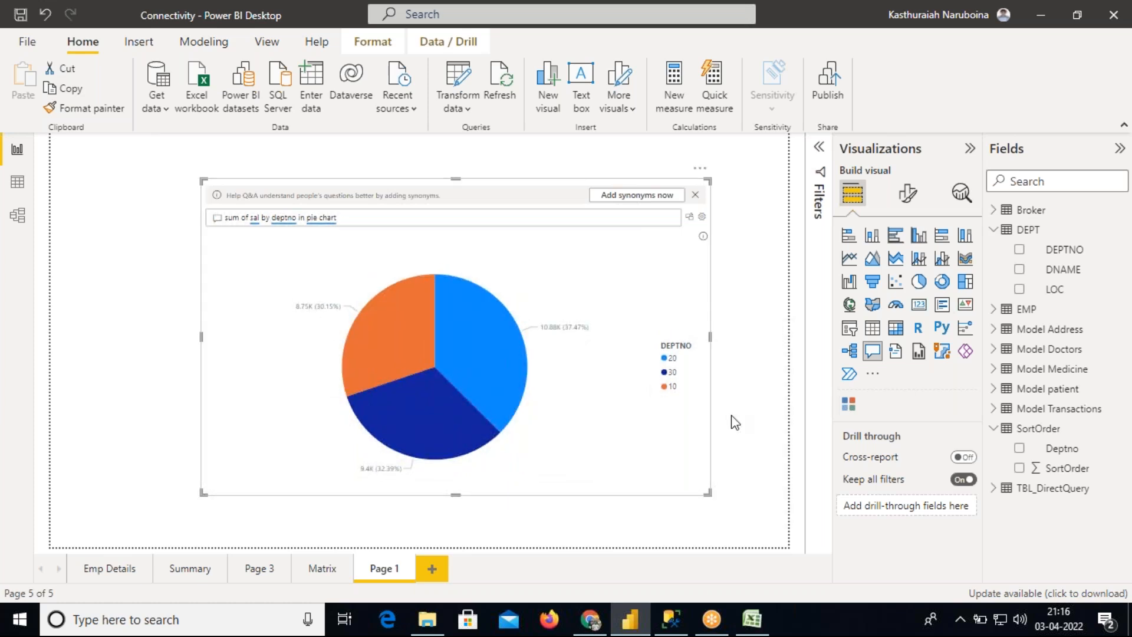
{"action": "left_click_drag", "start_coordinate": [590, 353], "coordinate": [491, 336]}
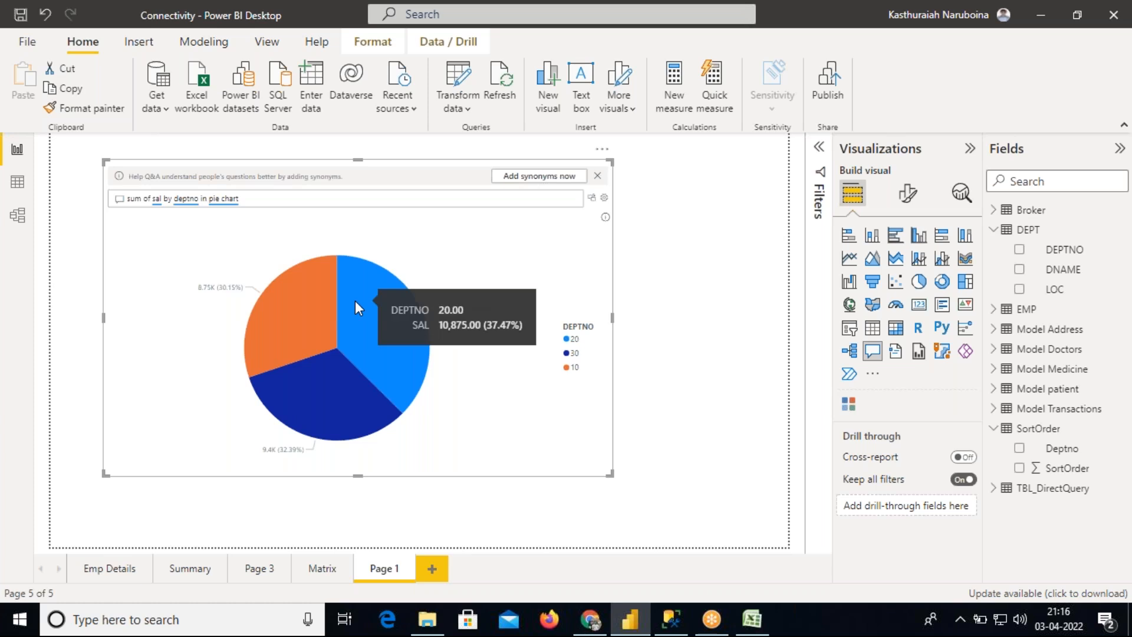
{"action": "left_click_drag", "start_coordinate": [255, 199], "coordinate": [201, 198]}
{"action": "left_click", "coordinate": [597, 177]}
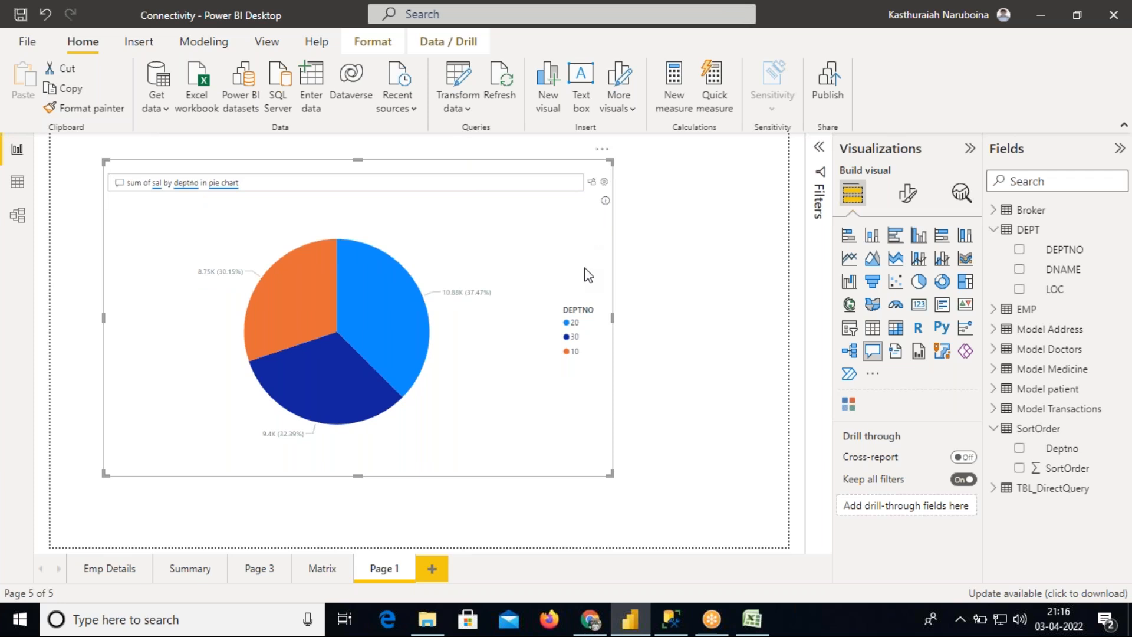
{"action": "key", "text": "Delete"}
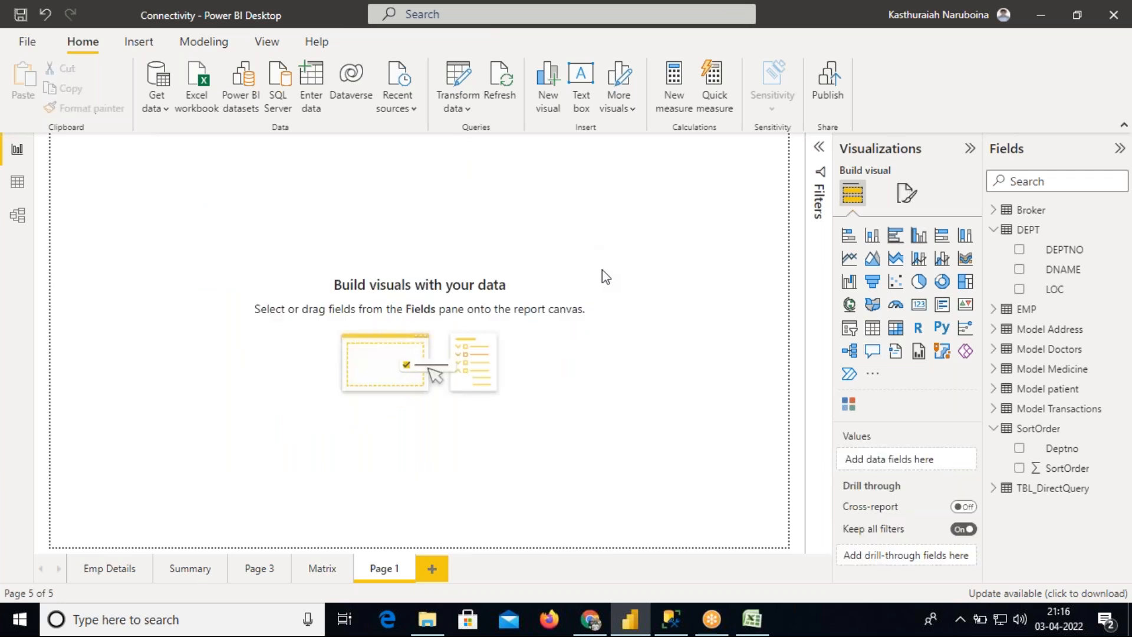
Insert a new Q&A visual and enlarge it across the middle of the canvas
{"action": "left_click", "coordinate": [873, 353]}
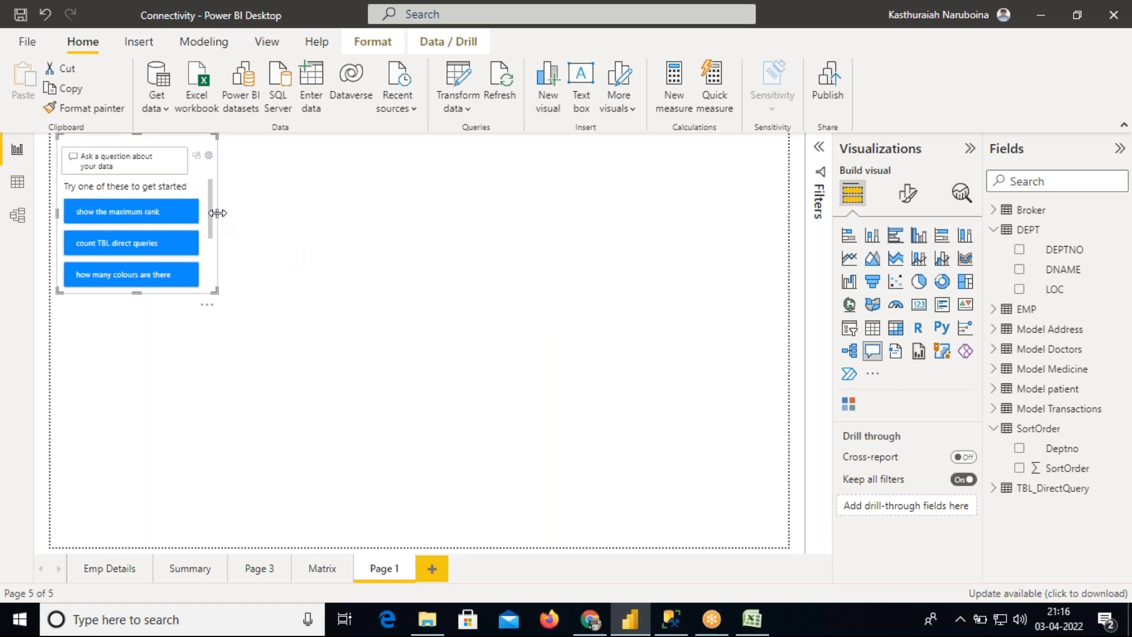
{"action": "left_click_drag", "start_coordinate": [335, 220], "coordinate": [556, 228]}
{"action": "left_click_drag", "start_coordinate": [306, 293], "coordinate": [307, 439]}
{"action": "left_click_drag", "start_coordinate": [365, 347], "coordinate": [455, 372]}
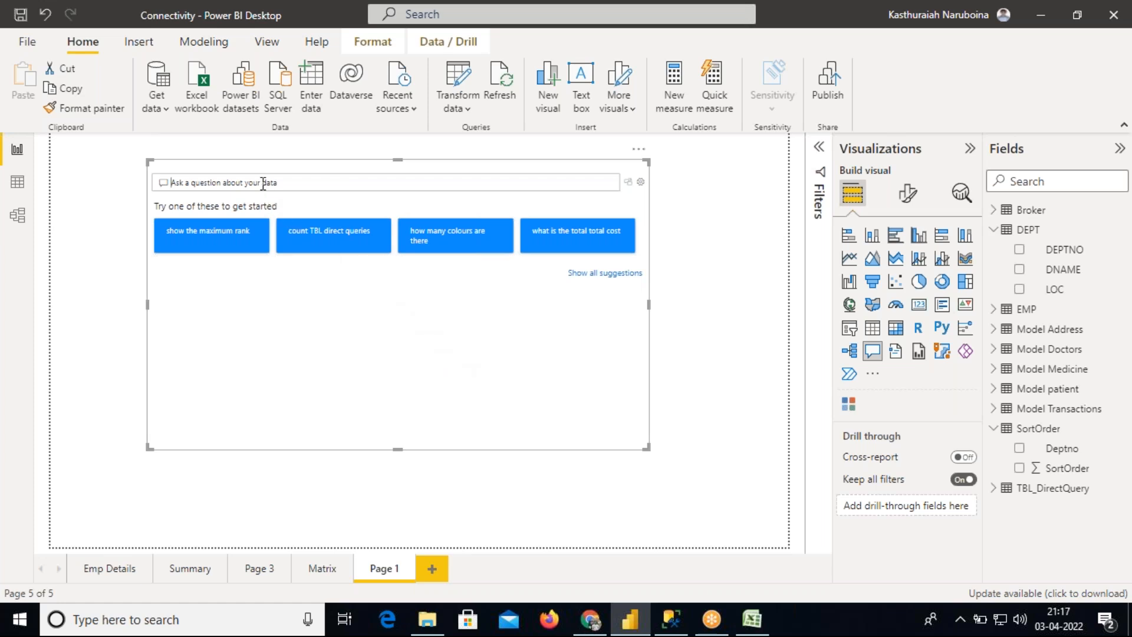
Ask the Q&A visual the question sum of sal by job
{"action": "type", "text": "sum of sal by job"}
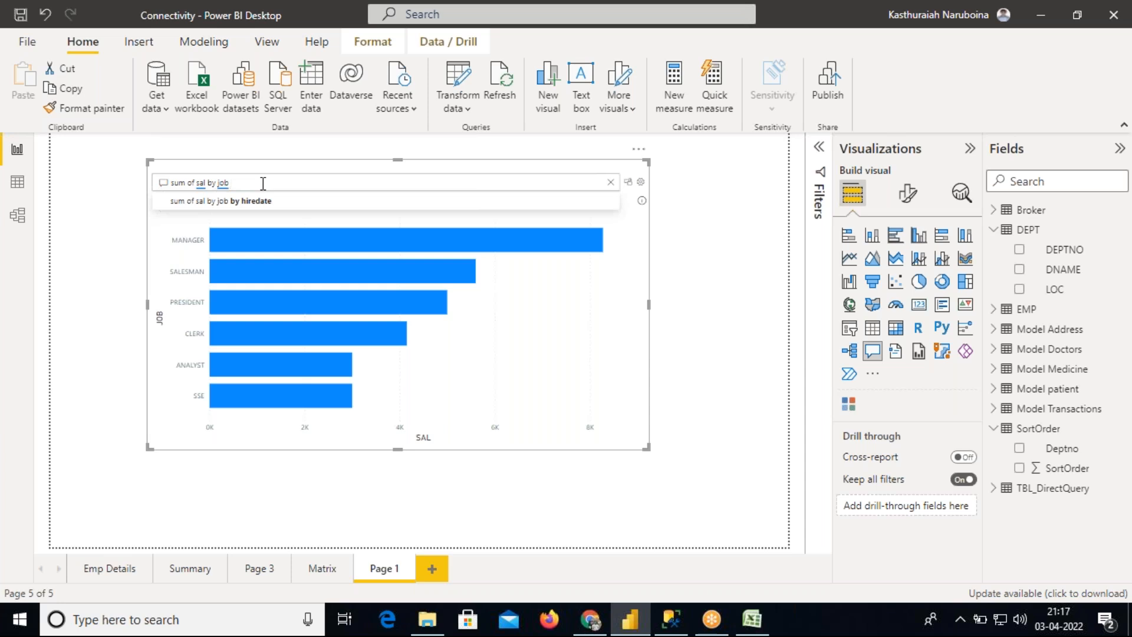
Extend the question to sum of sal by job in donut chart
{"action": "type", "text": "i"}
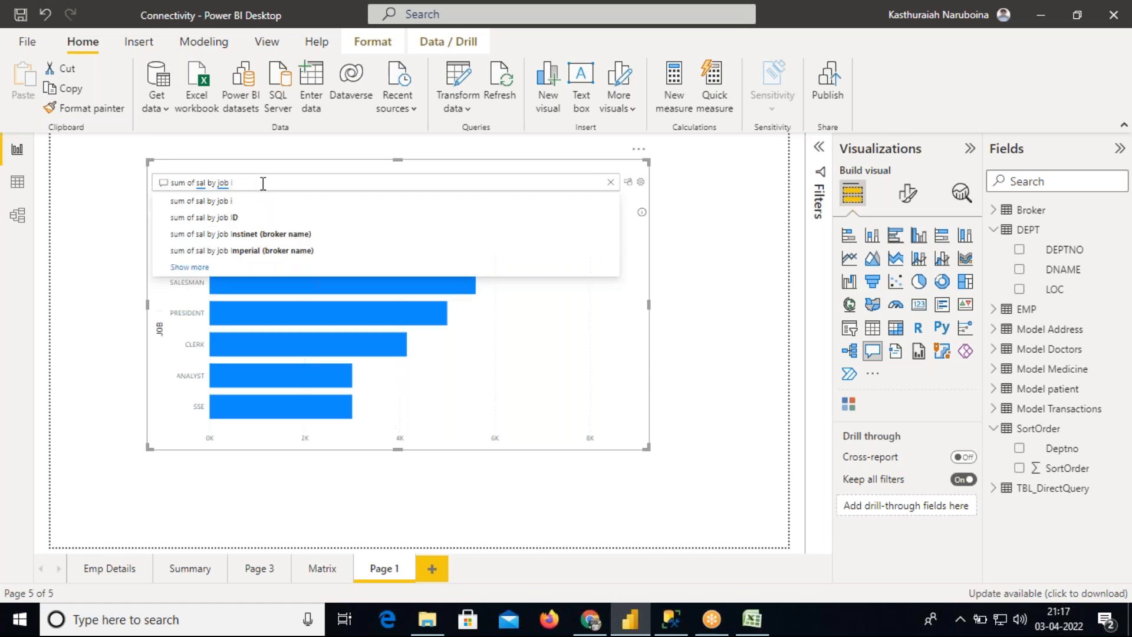
{"action": "type", "text": "n dout"}
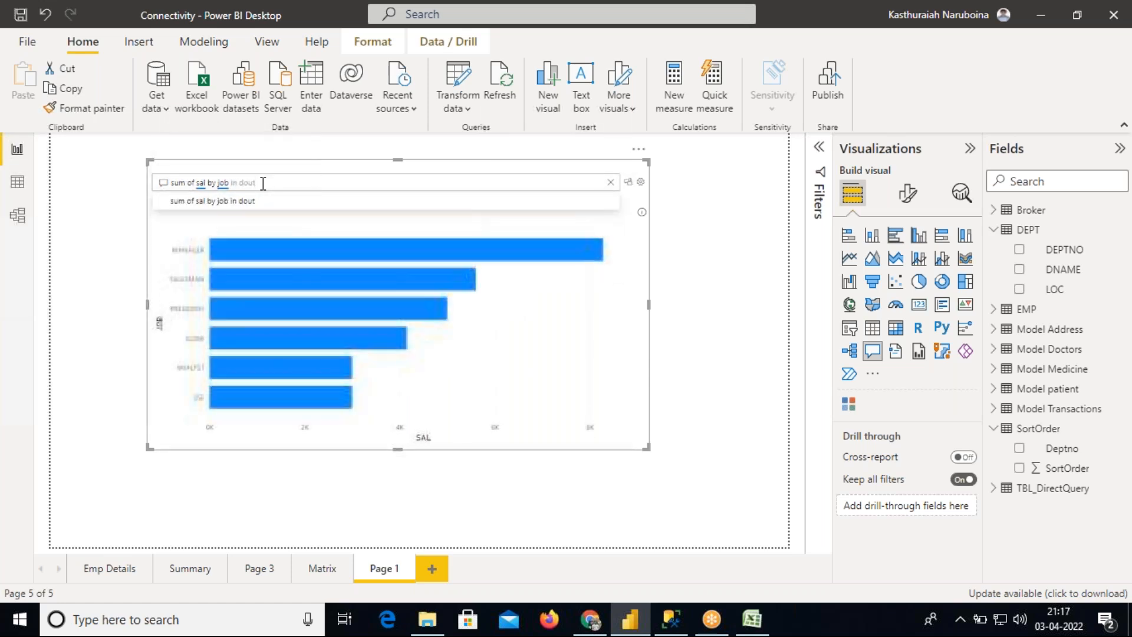
{"action": "key", "text": "BackSpace"}
{"action": "key", "text": "BackSpace"}
{"action": "type", "text": "n"}
{"action": "type", "text": "ut"}
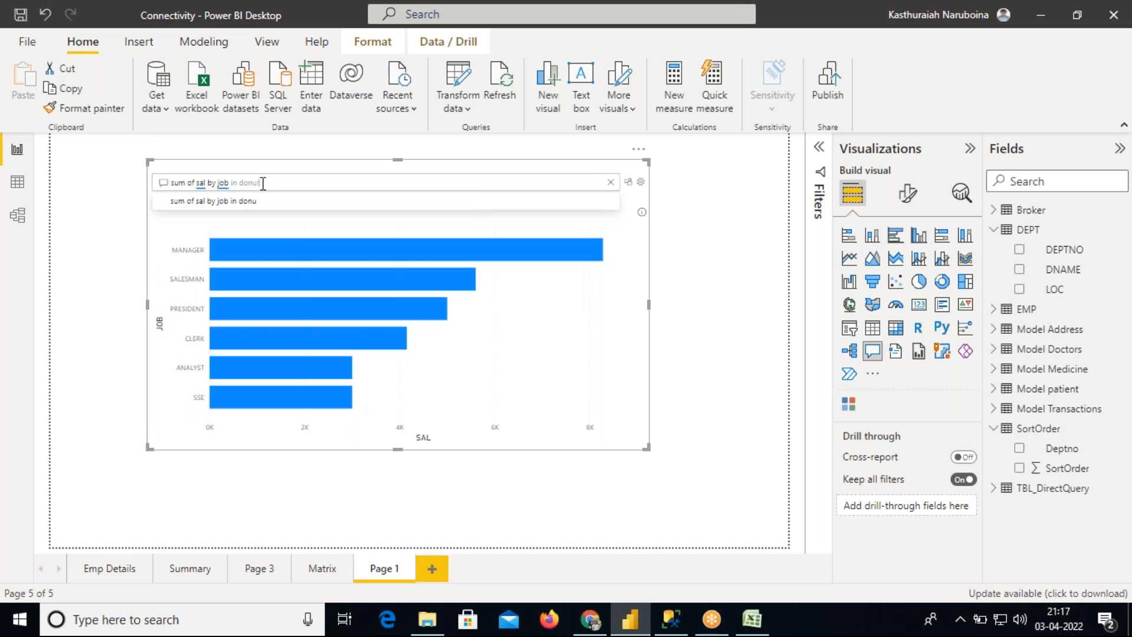
{"action": "type", "text": " chart"}
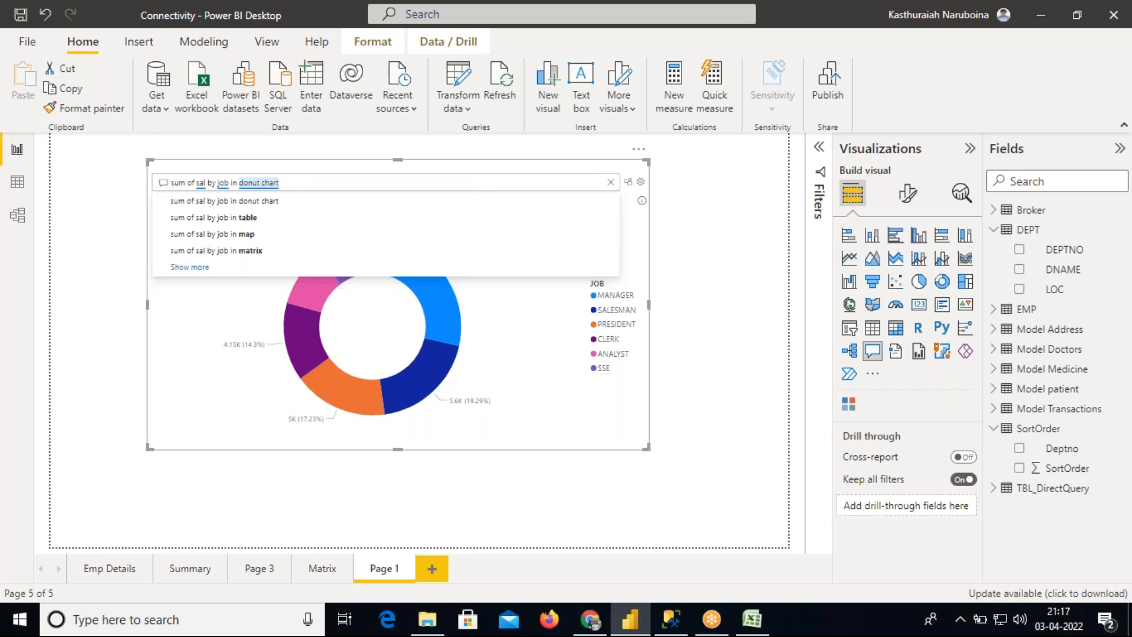
Erase the donut chart wording from the question, leaving sum of sal by job
{"action": "type", "text": "d"}
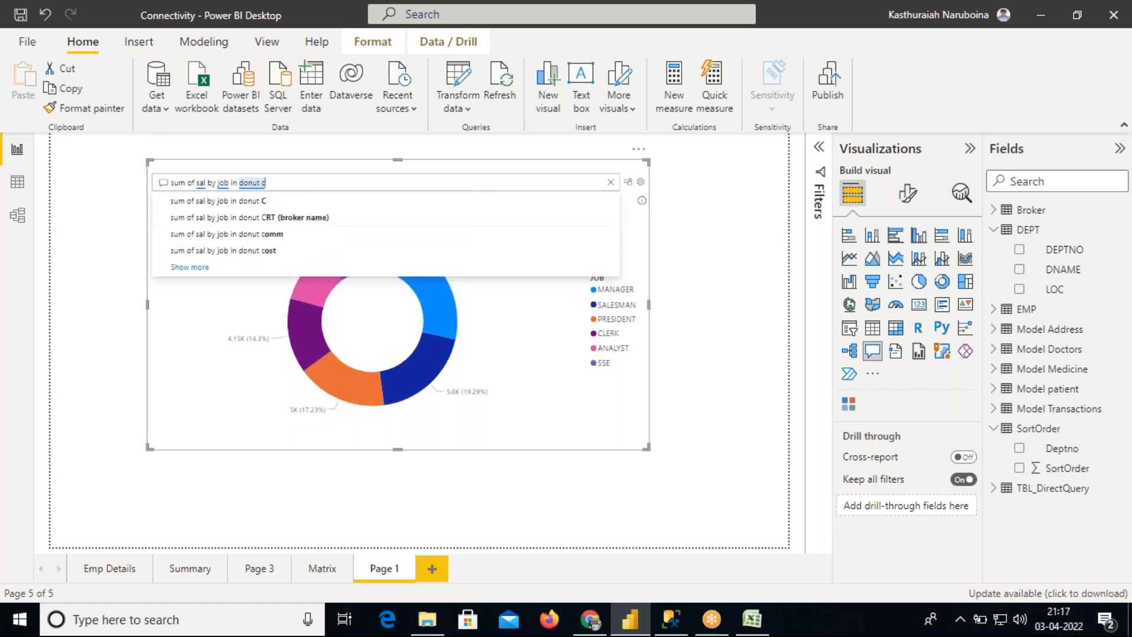
{"action": "key", "text": "BackSpace"}
{"action": "key", "text": "BackSpace"}
{"action": "key", "text": "BackSpace"}
{"action": "key", "text": "BackSpace"}
{"action": "key", "text": "BackSpace"}
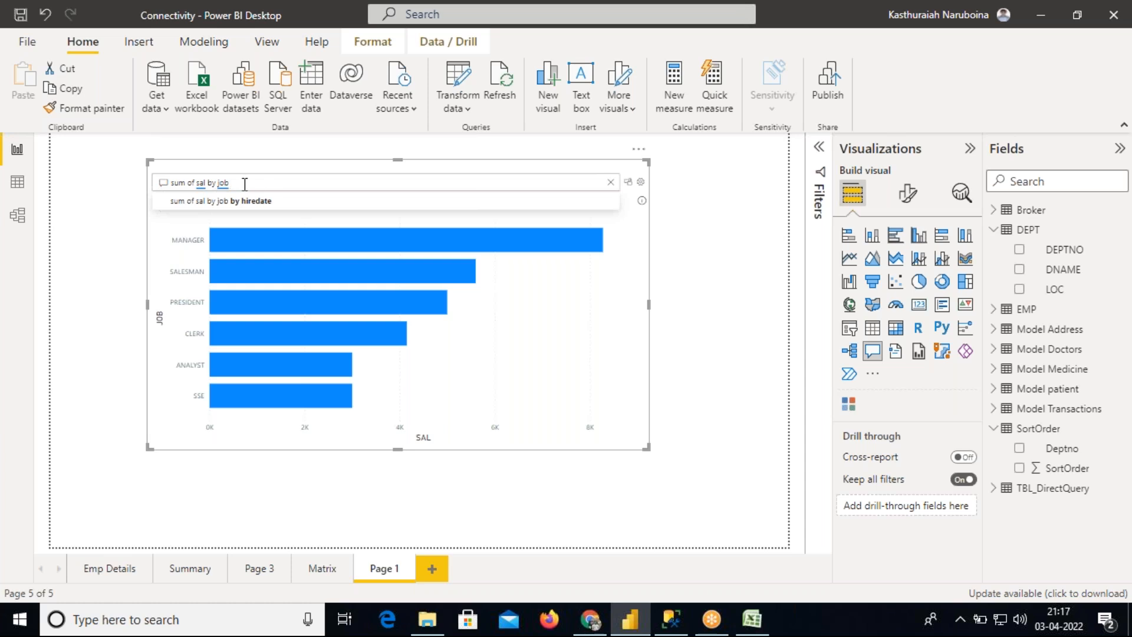
Ask the Q&A visual again for sum of sal by job in donut chart
{"action": "left_click_drag", "start_coordinate": [233, 185], "coordinate": [170, 184]}
{"action": "left_click", "coordinate": [252, 183]}
{"action": "left_click_drag", "start_coordinate": [260, 183], "coordinate": [171, 182]}
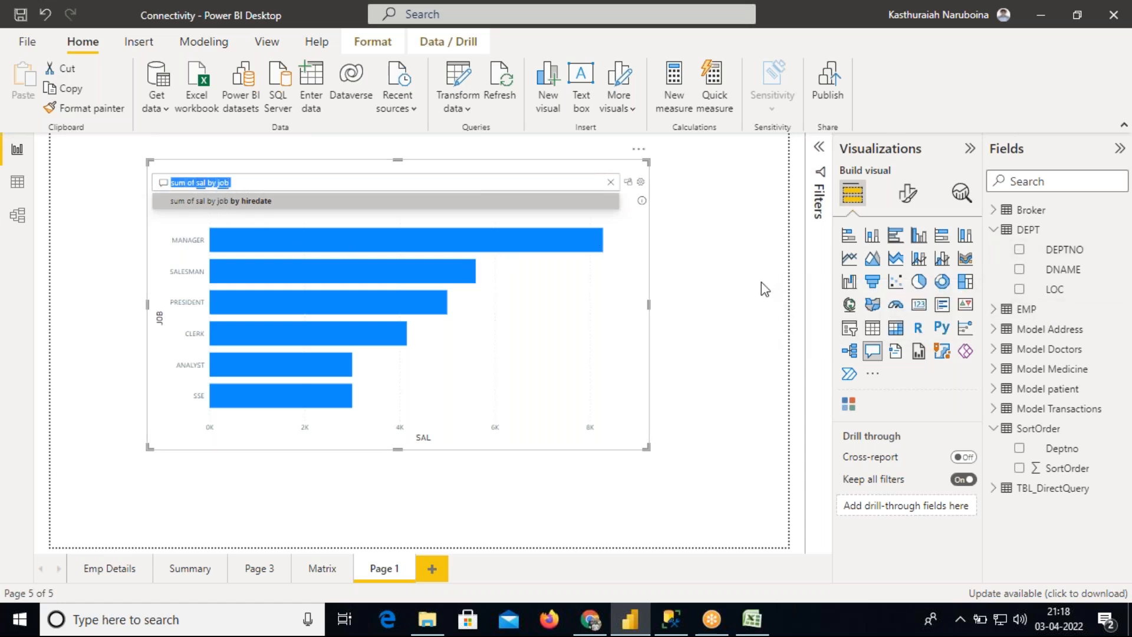
{"action": "left_click", "coordinate": [999, 311]}
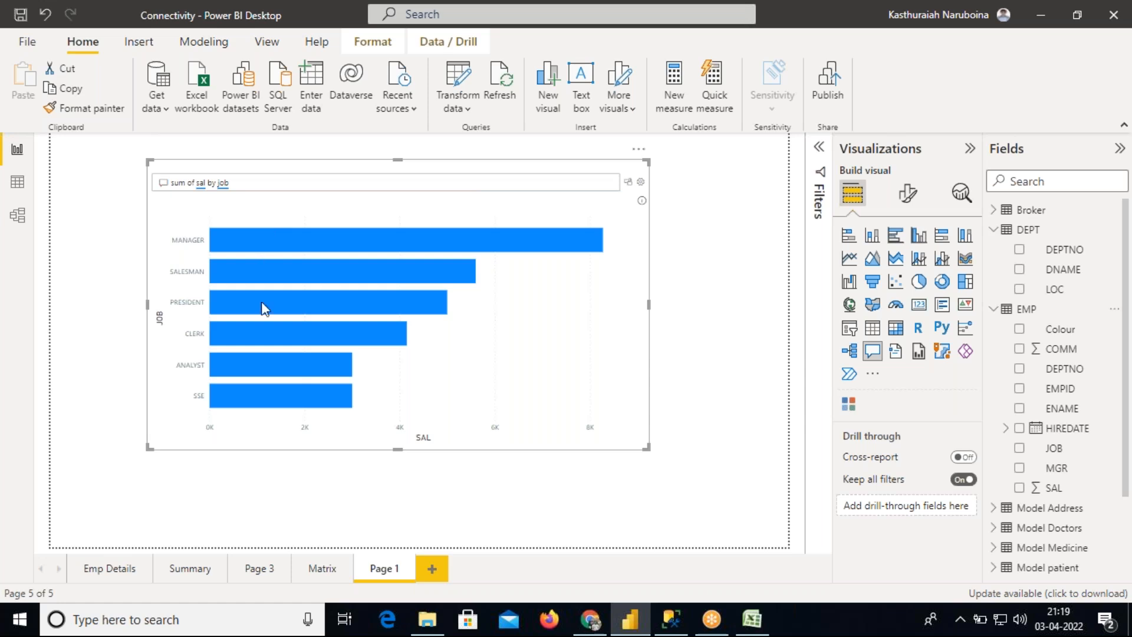
{"action": "mouse_move", "coordinate": [262, 250]}
{"action": "type", "text": "in"}
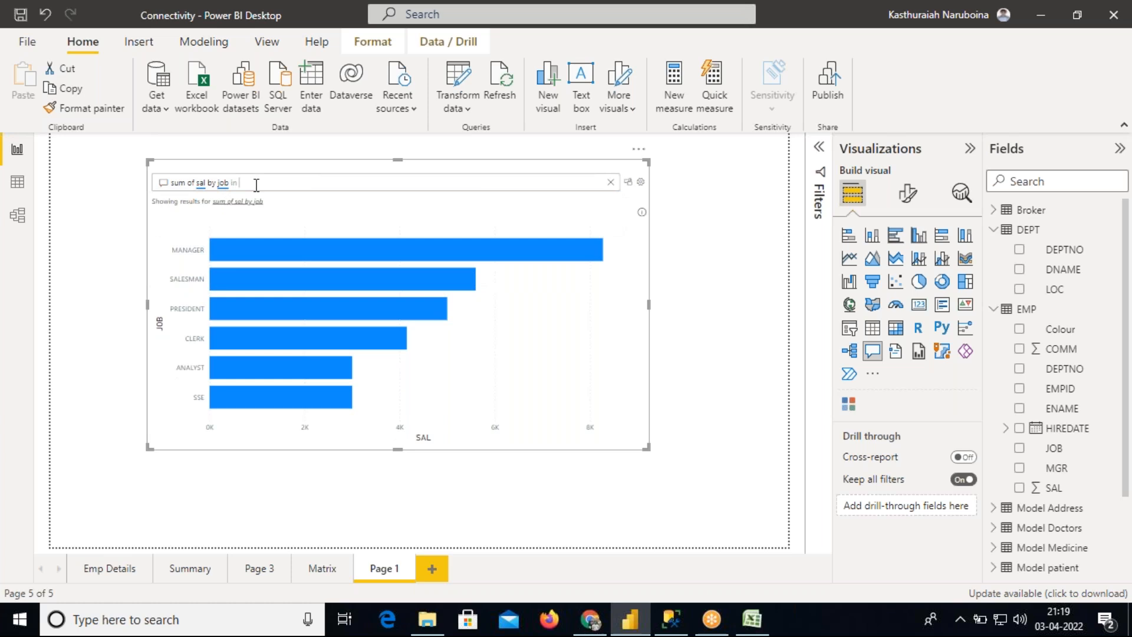
{"action": "type", "text": " d"}
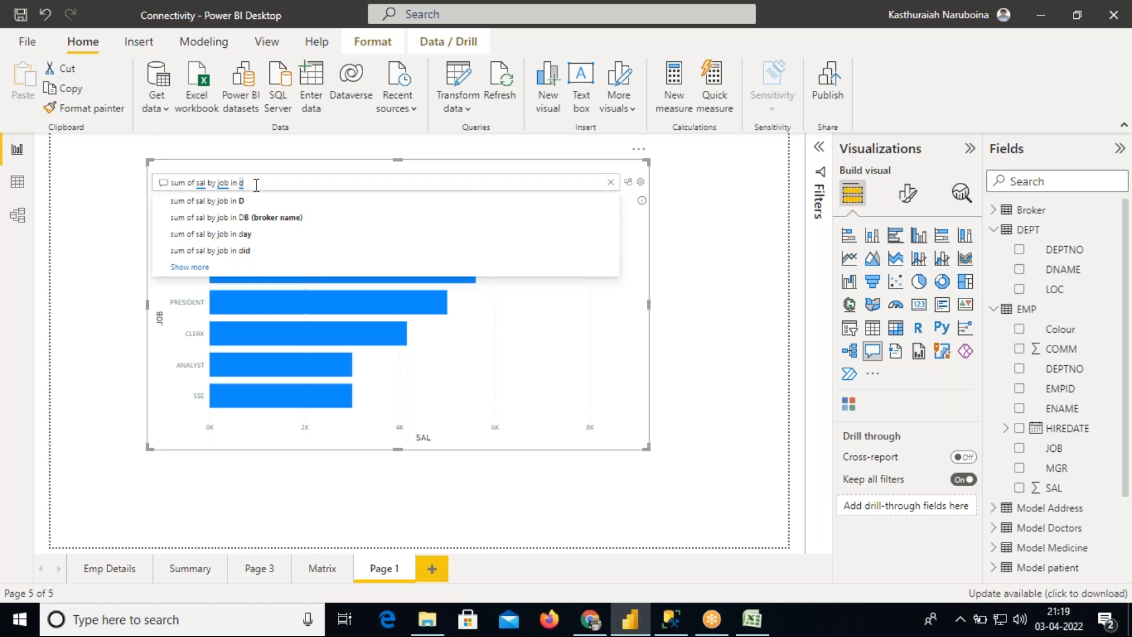
{"action": "type", "text": "onu"}
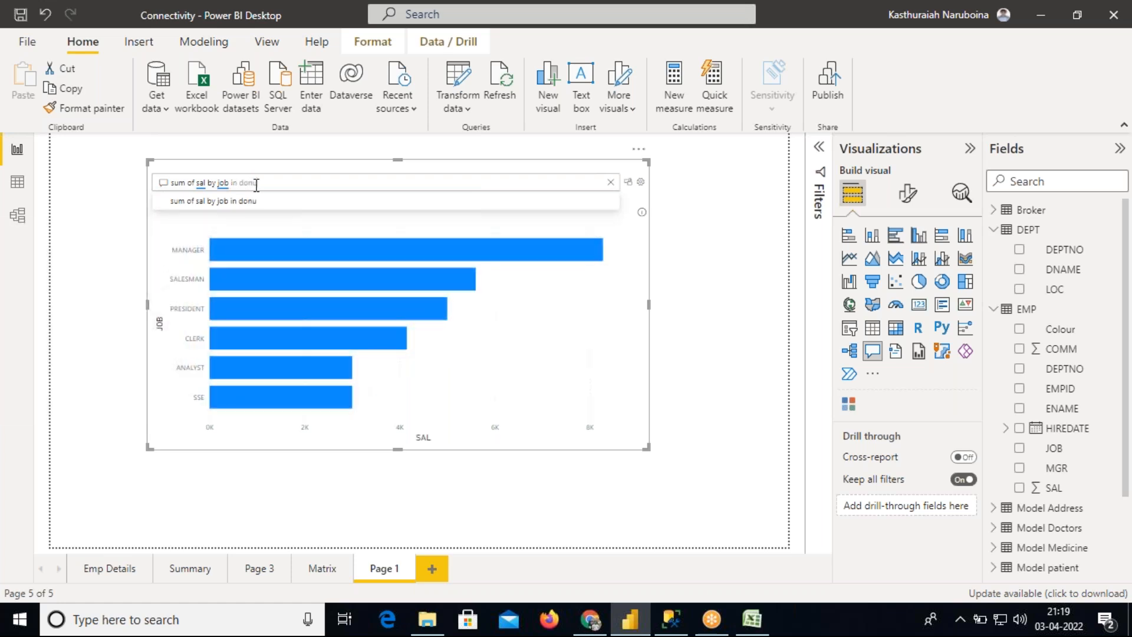
{"action": "type", "text": "t char"}
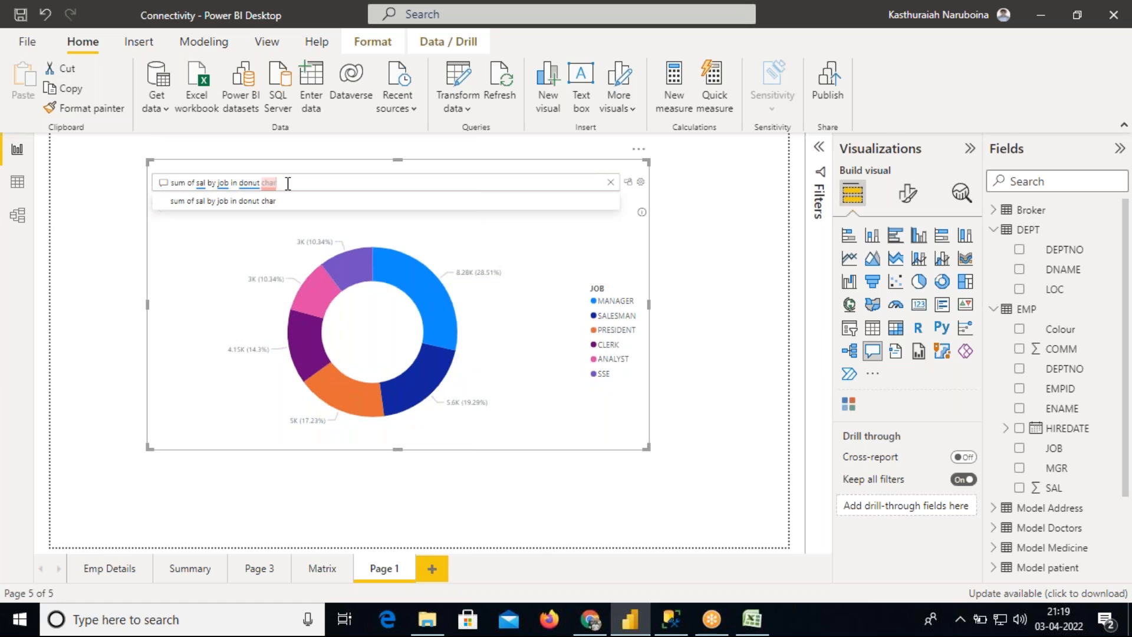
{"action": "type", "text": "t"}
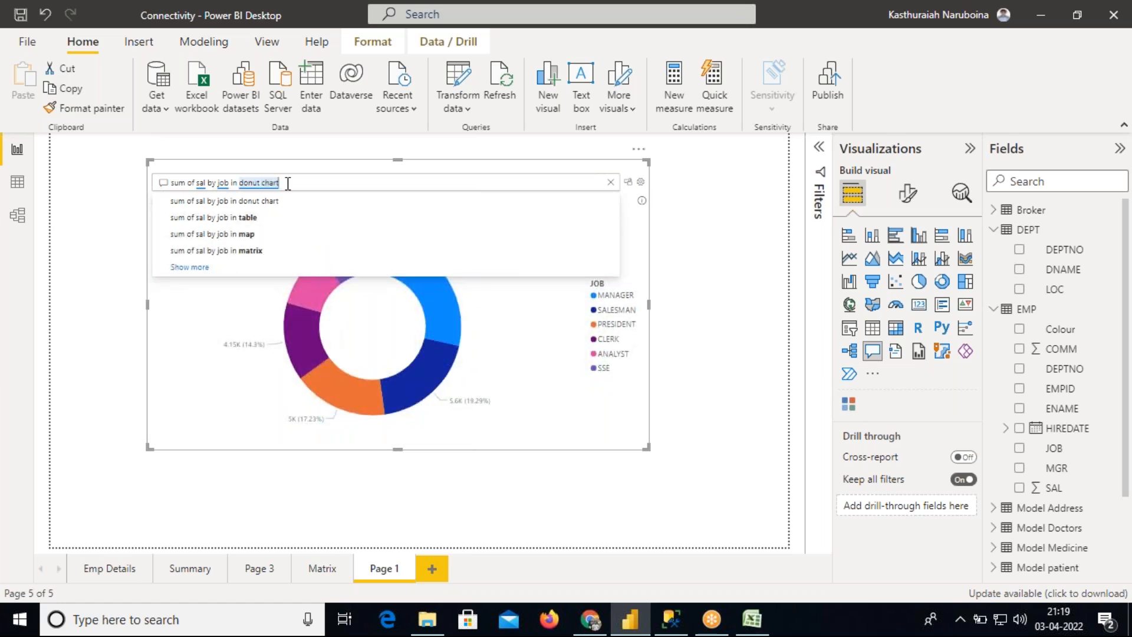
{"action": "key", "text": "Return"}
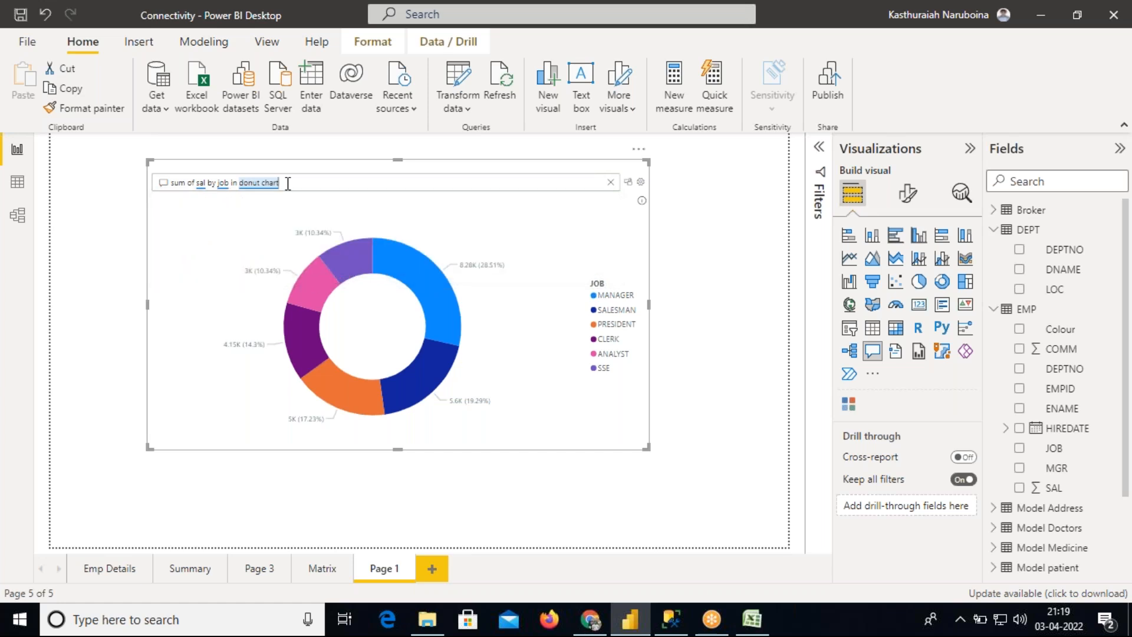
Delete the Q&A donut chart visual from the page
{"action": "left_click_drag", "start_coordinate": [1126, 283], "coordinate": [1128, 403]}
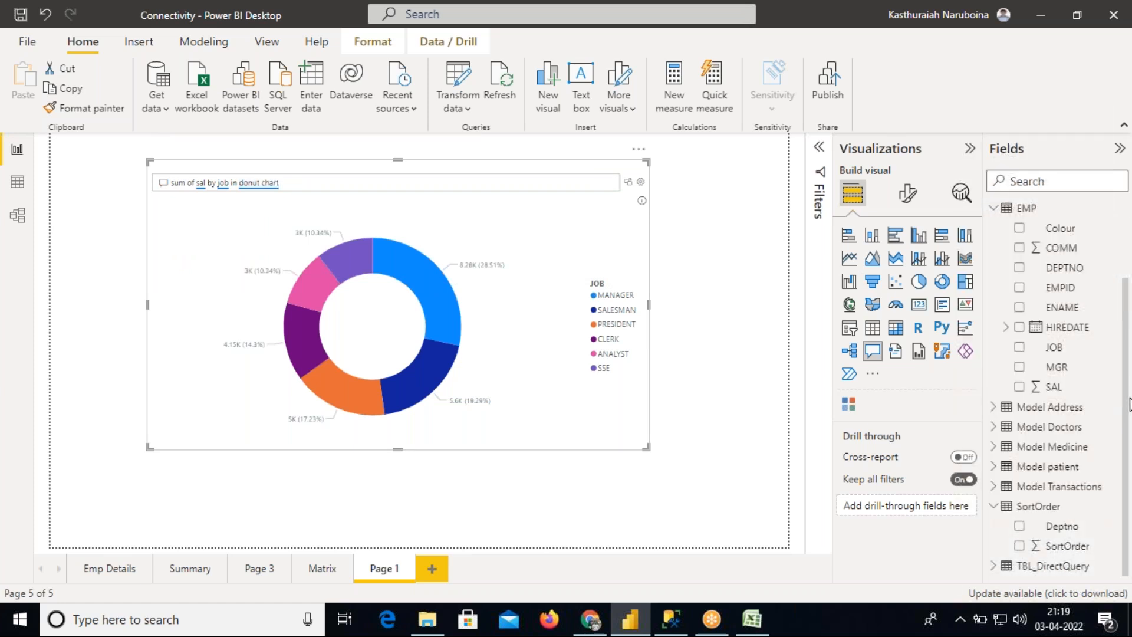
{"action": "left_click_drag", "start_coordinate": [1129, 404], "coordinate": [1129, 269]}
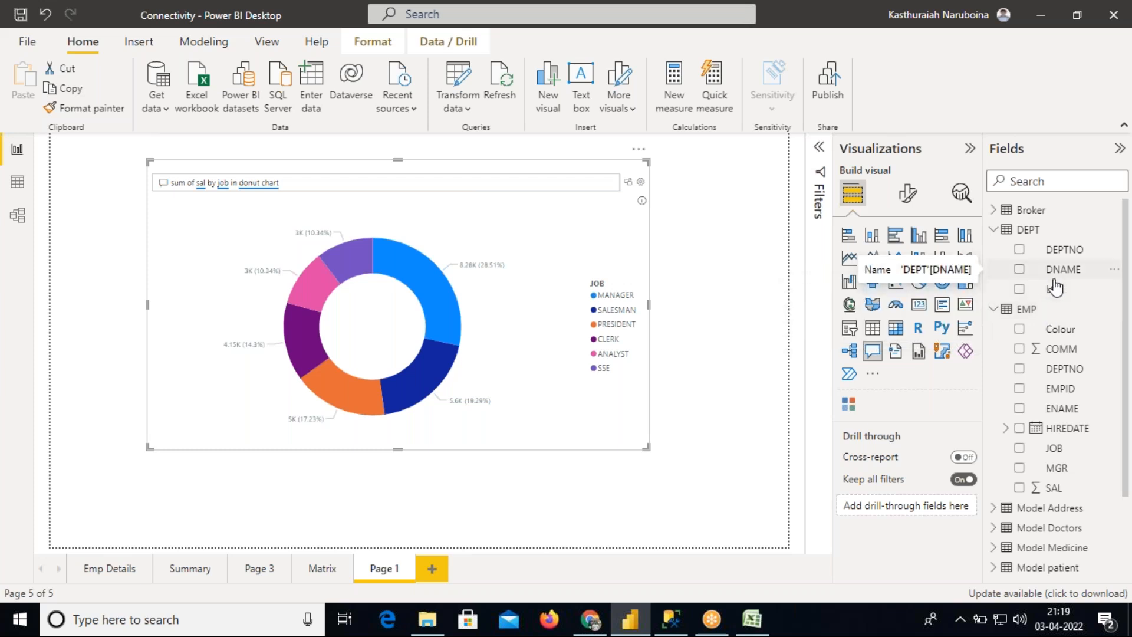
{"action": "left_click_drag", "start_coordinate": [610, 240], "coordinate": [609, 260]}
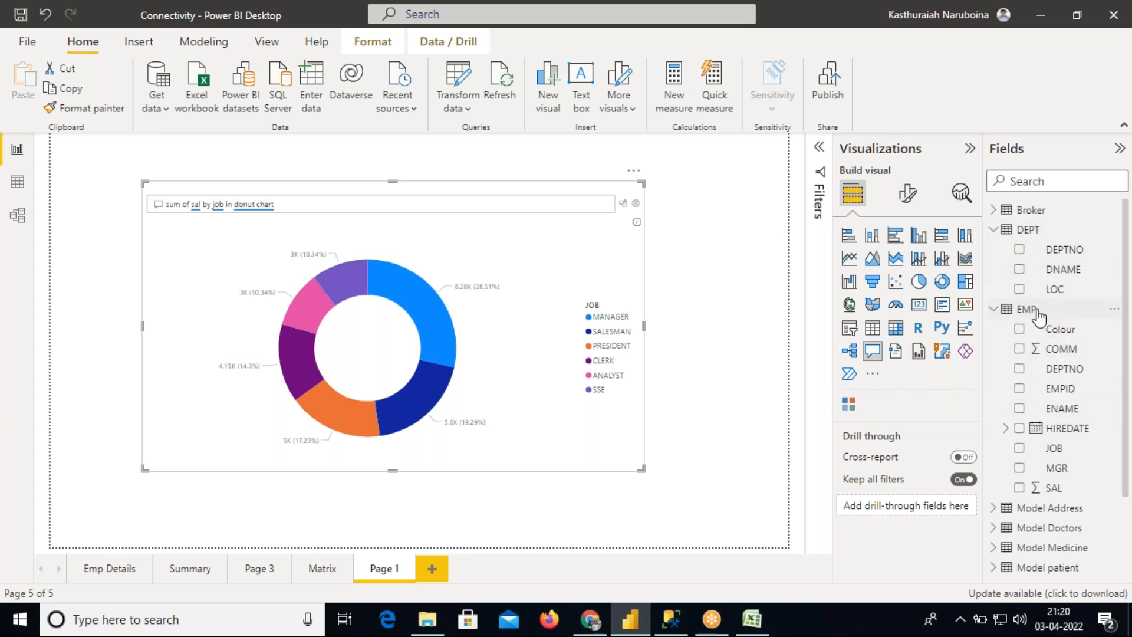
{"action": "double_click", "coordinate": [291, 205]}
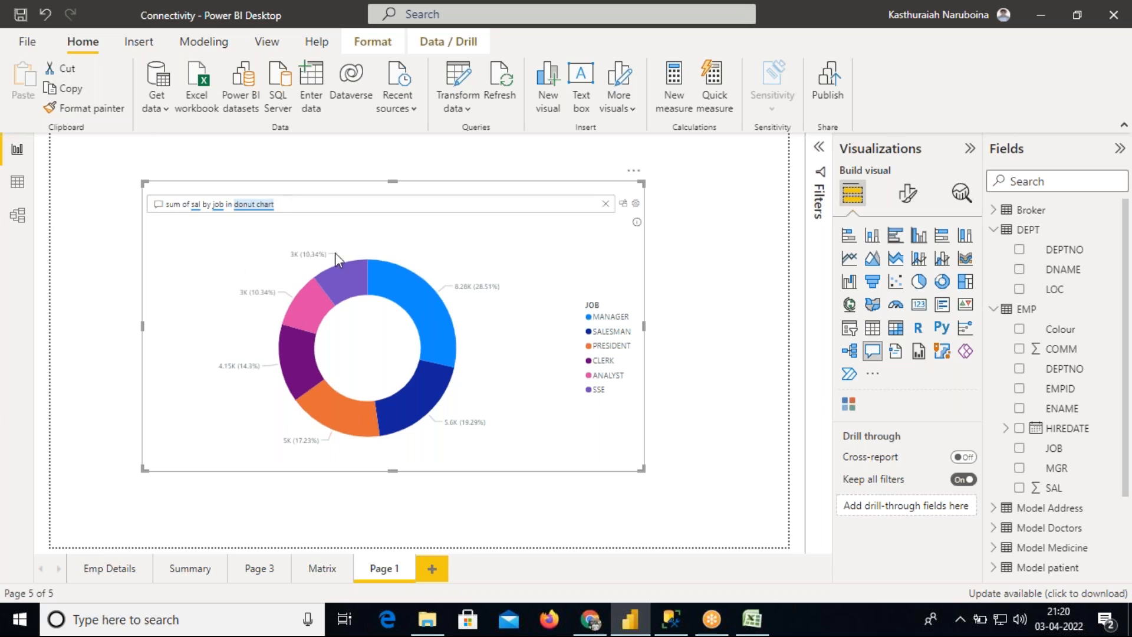
{"action": "left_click_drag", "start_coordinate": [284, 204], "coordinate": [168, 205]}
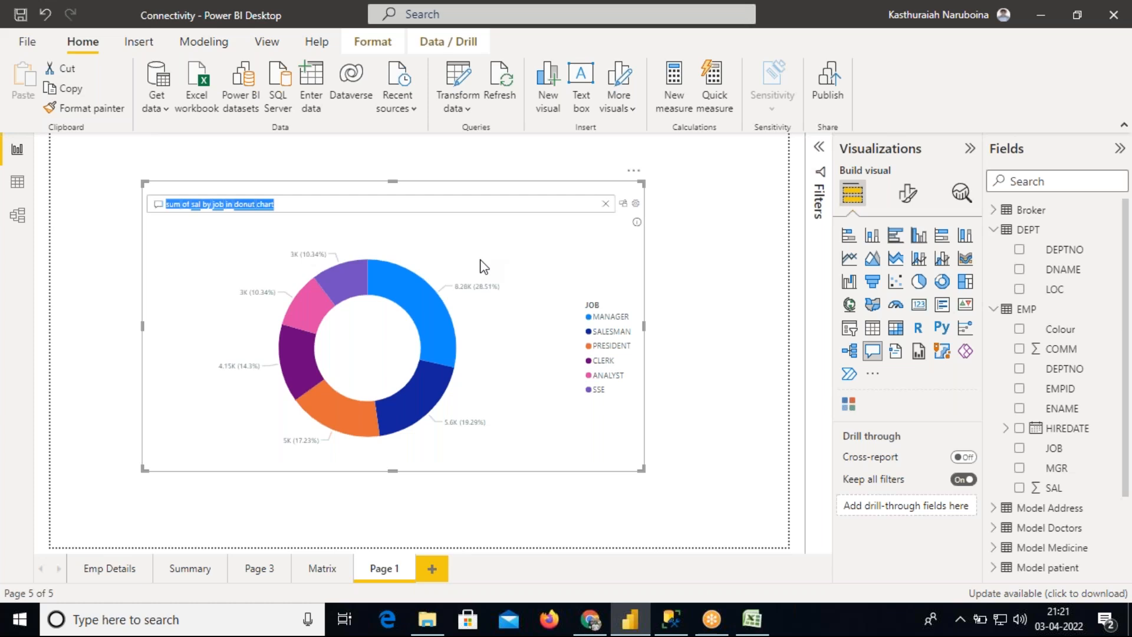
{"action": "left_click_drag", "start_coordinate": [290, 203], "coordinate": [246, 204]}
{"action": "mouse_move", "coordinate": [341, 274]}
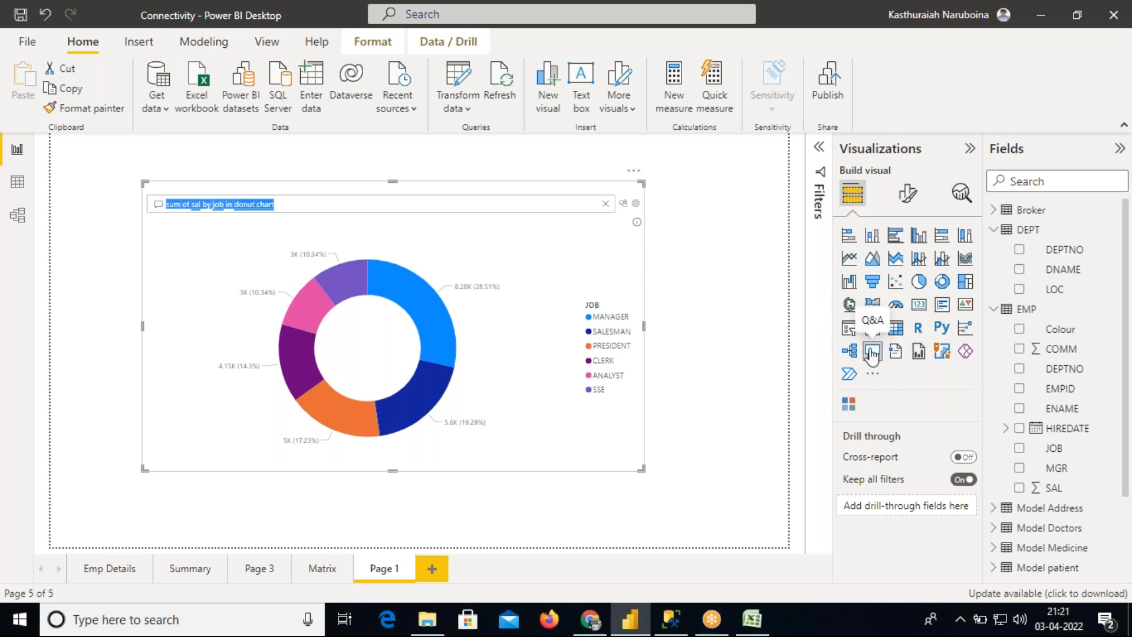
{"action": "left_click_drag", "start_coordinate": [614, 289], "coordinate": [521, 281]}
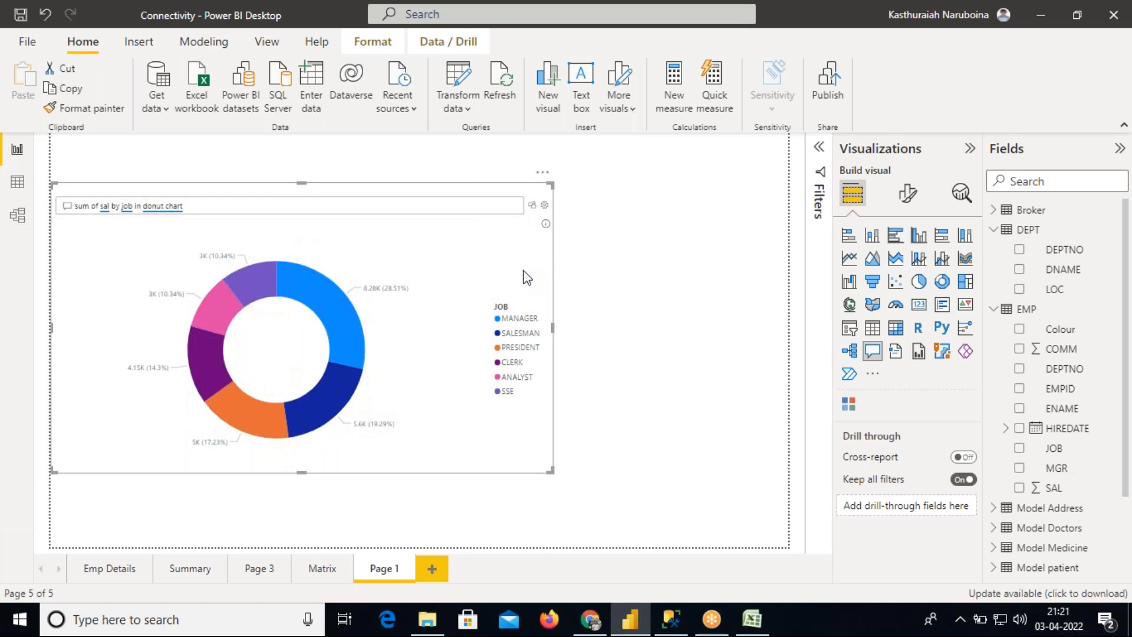
{"action": "key", "text": "Delete"}
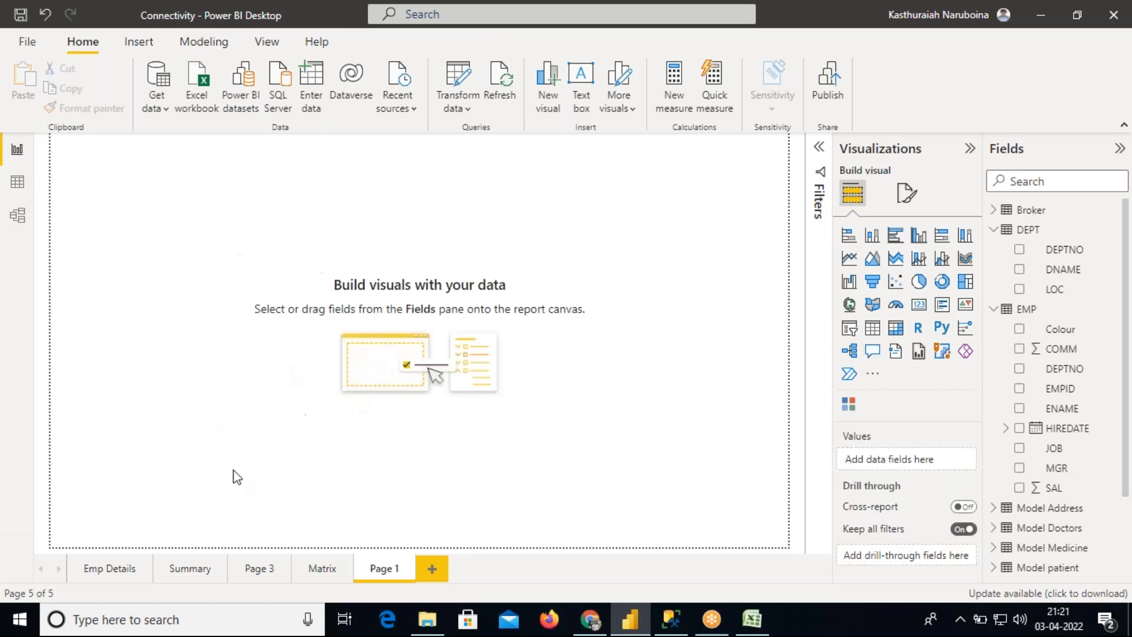
Browse through each report page, returning to Page 1
{"action": "left_click", "coordinate": [110, 569]}
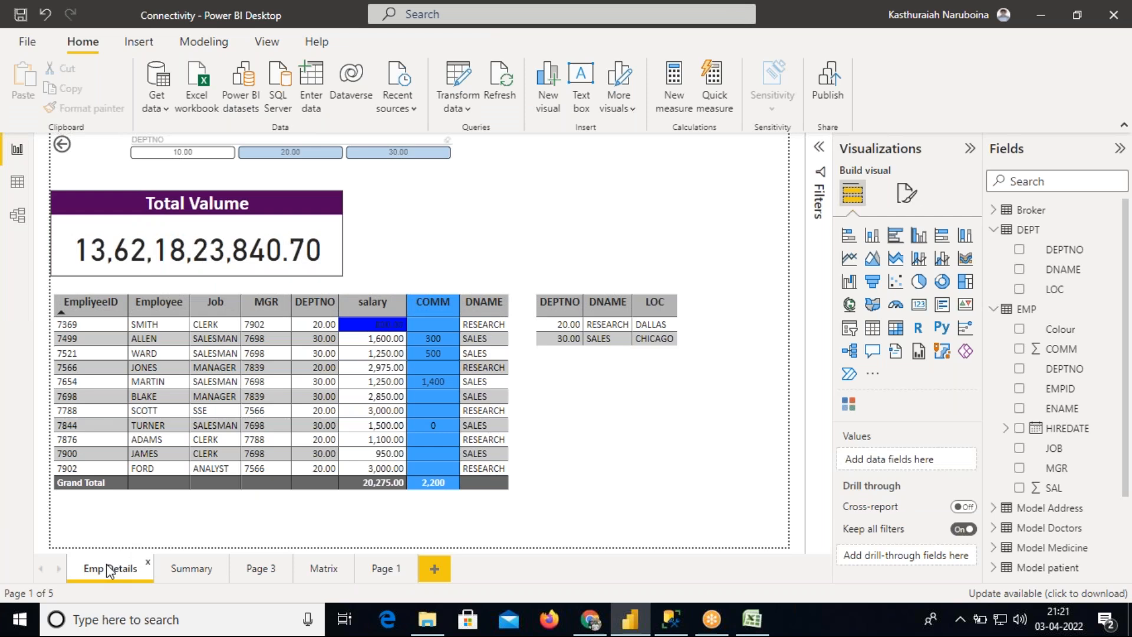
{"action": "left_click", "coordinate": [183, 571]}
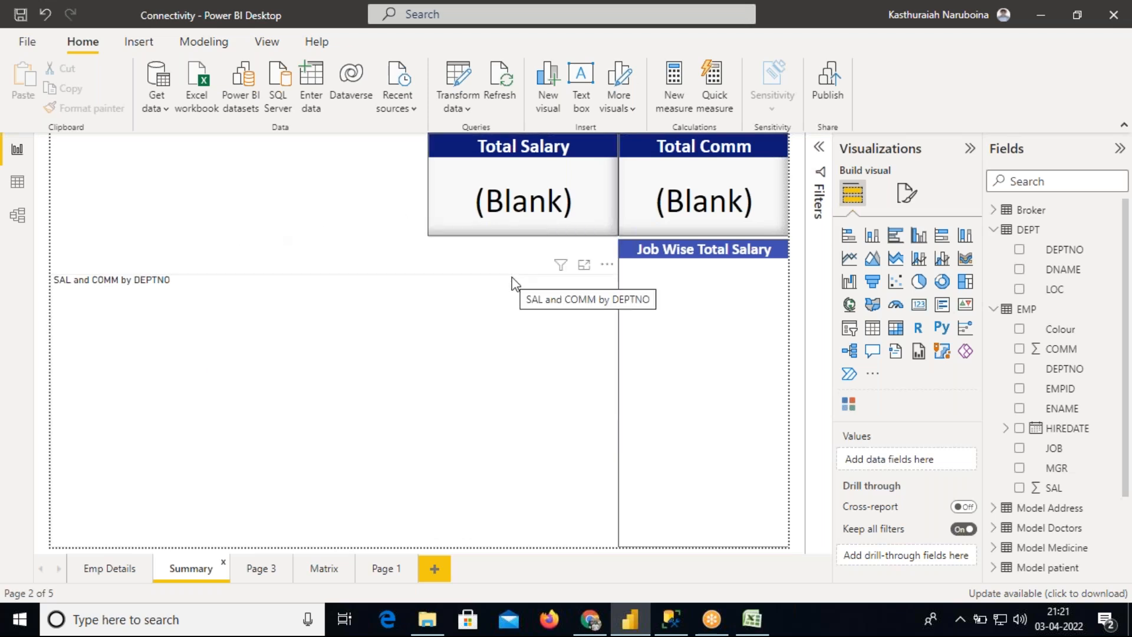
{"action": "left_click", "coordinate": [260, 570]}
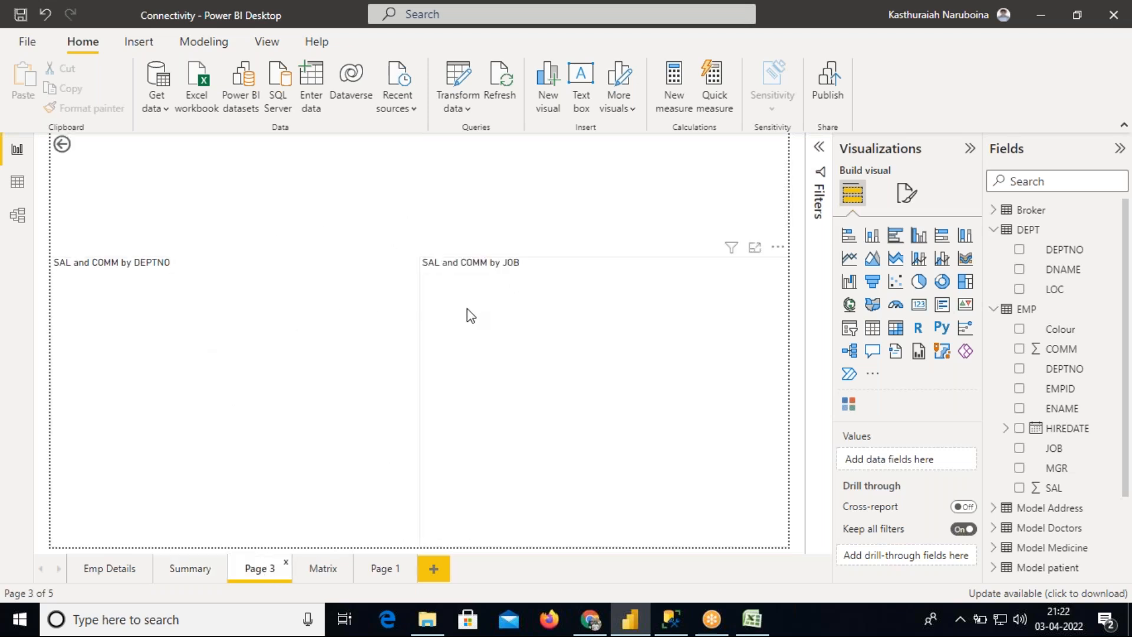
{"action": "left_click", "coordinate": [322, 570]}
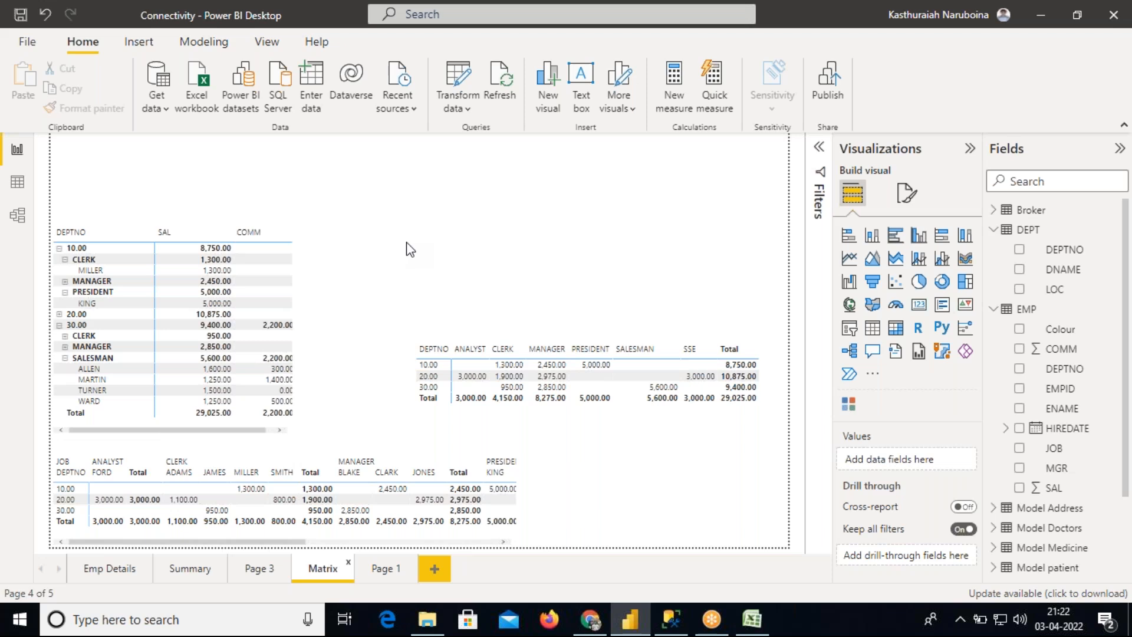
{"action": "left_click", "coordinate": [130, 573]}
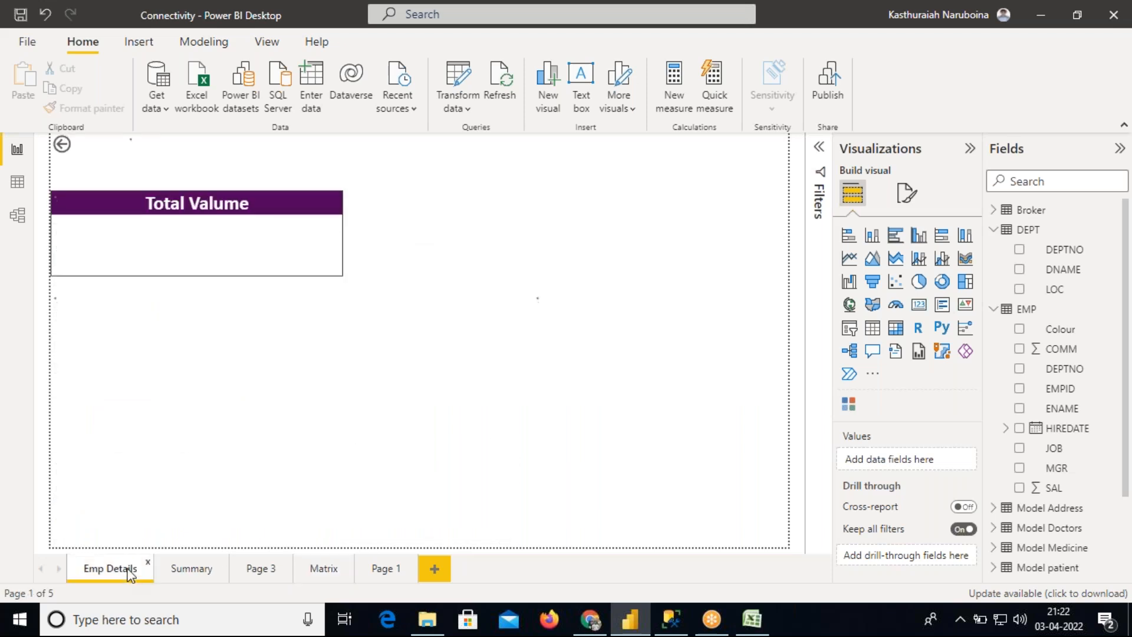
{"action": "left_click", "coordinate": [190, 571]}
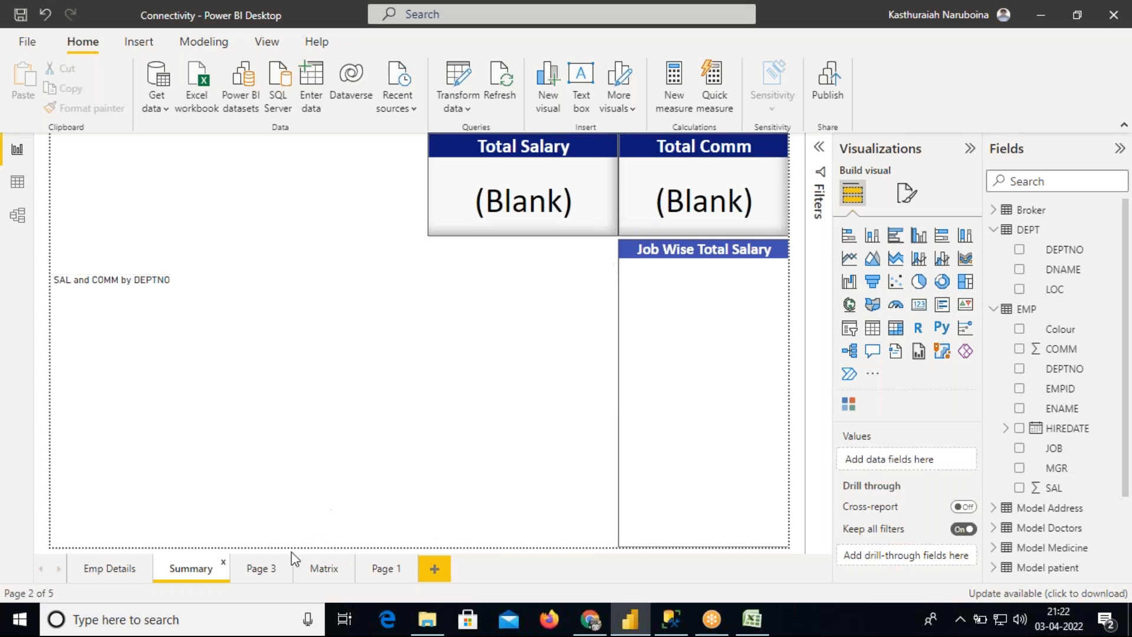
{"action": "left_click", "coordinate": [264, 570]}
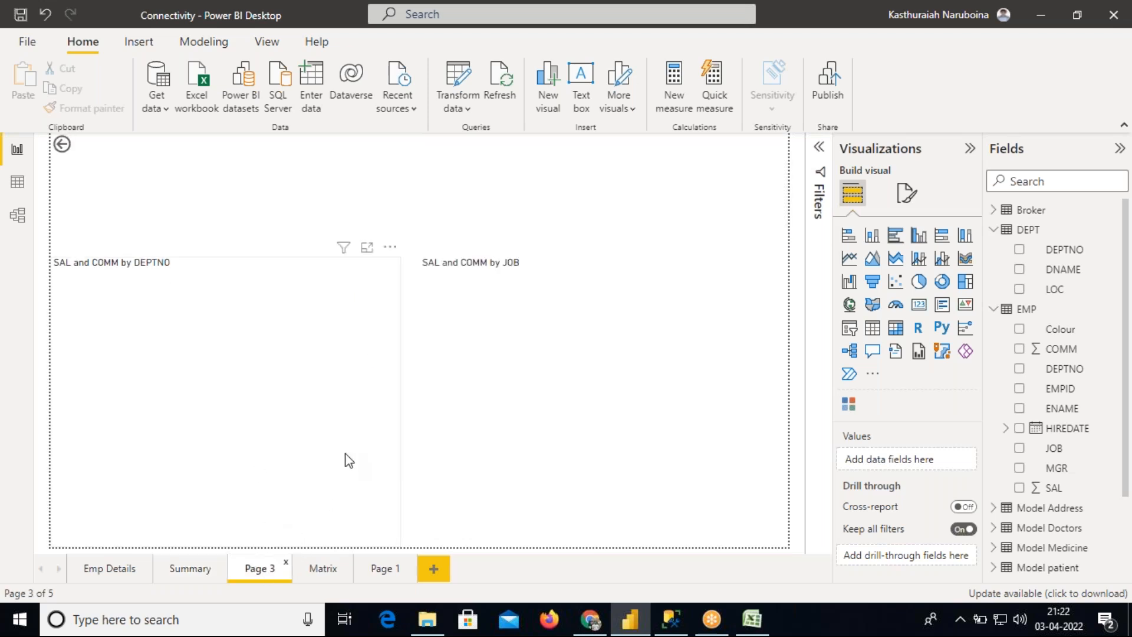
{"action": "left_click", "coordinate": [323, 569]}
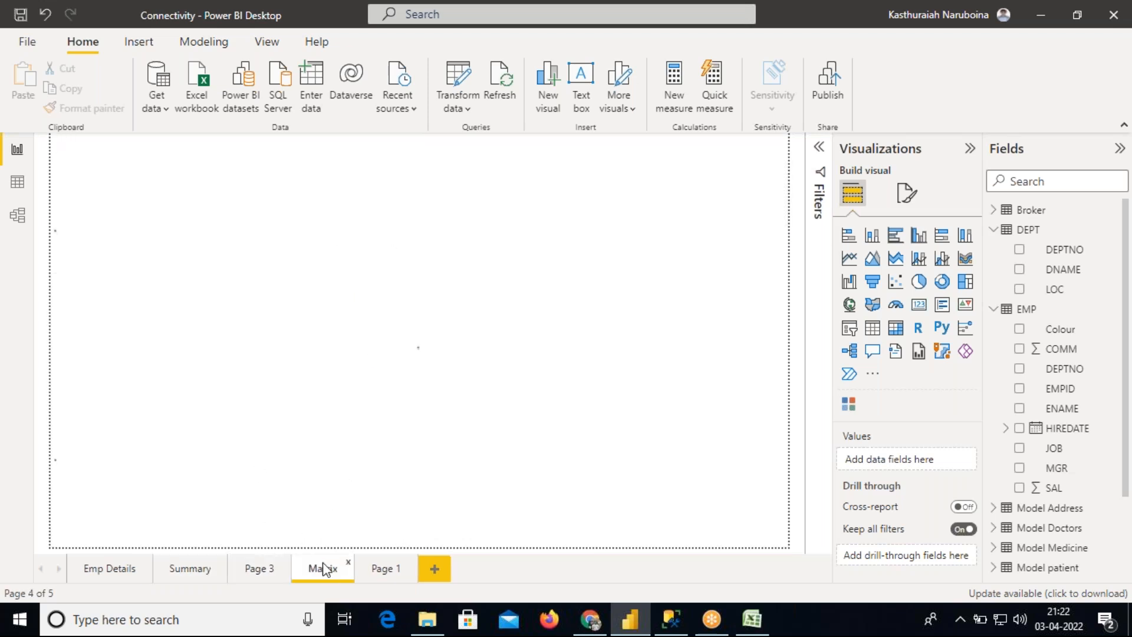
{"action": "left_click", "coordinate": [378, 571]}
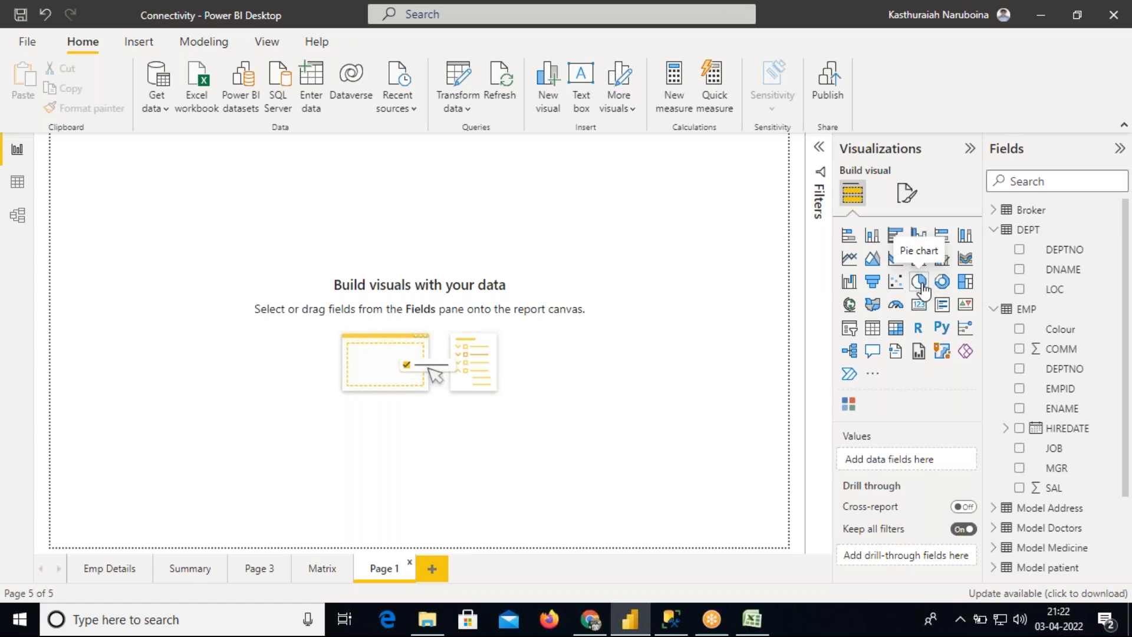
Build a donut chart of SAL by JOB on the page, enlarge it, then delete it
{"action": "left_click", "coordinate": [941, 282]}
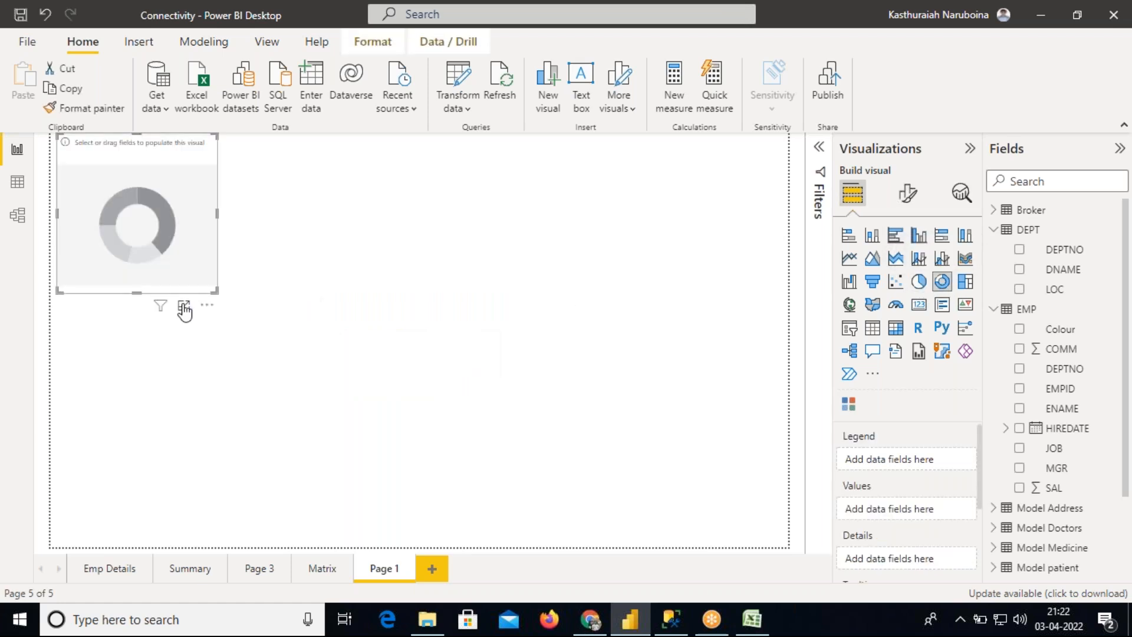
{"action": "left_click_drag", "start_coordinate": [140, 290], "coordinate": [136, 384]}
{"action": "left_click_drag", "start_coordinate": [222, 271], "coordinate": [346, 283]}
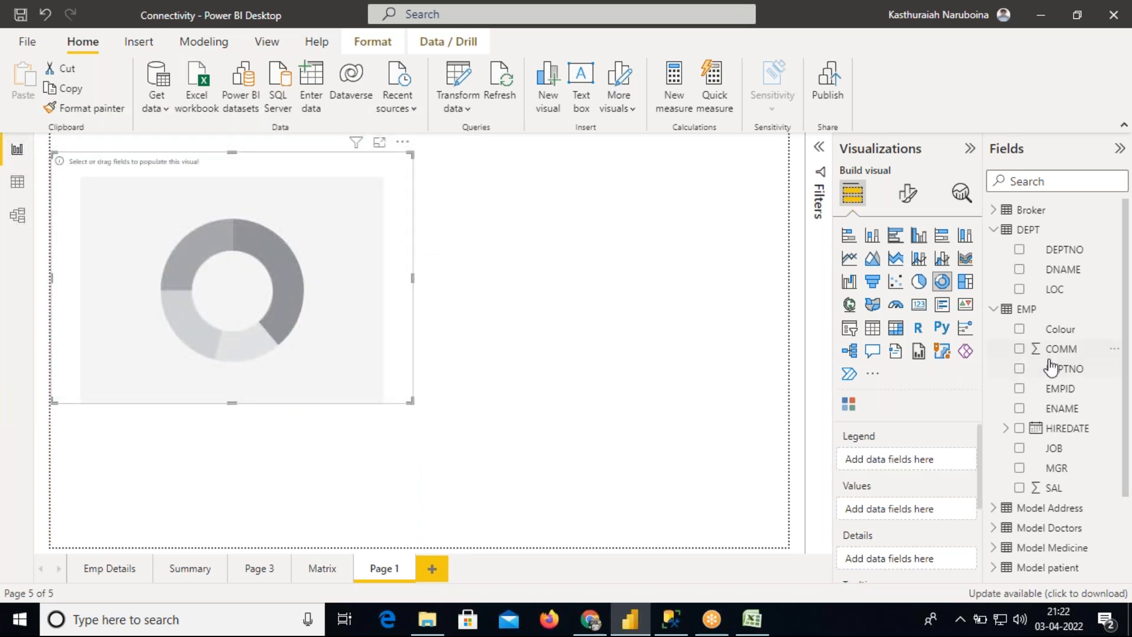
{"action": "left_click", "coordinate": [1045, 450]}
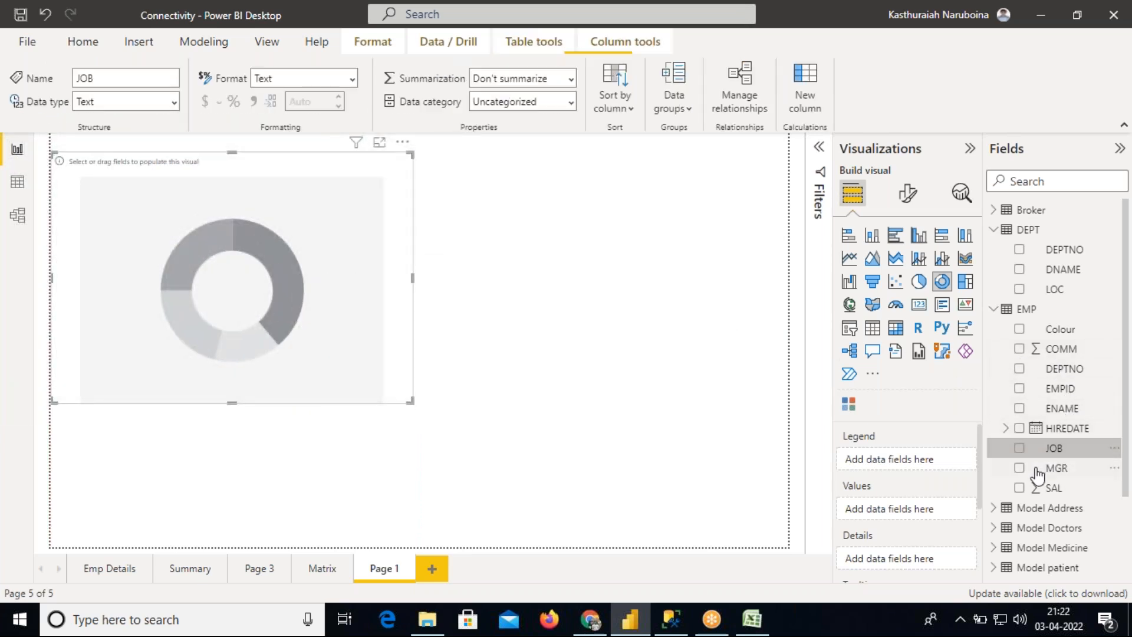
{"action": "left_click", "coordinate": [1020, 488]}
{"action": "left_click", "coordinate": [1020, 449]}
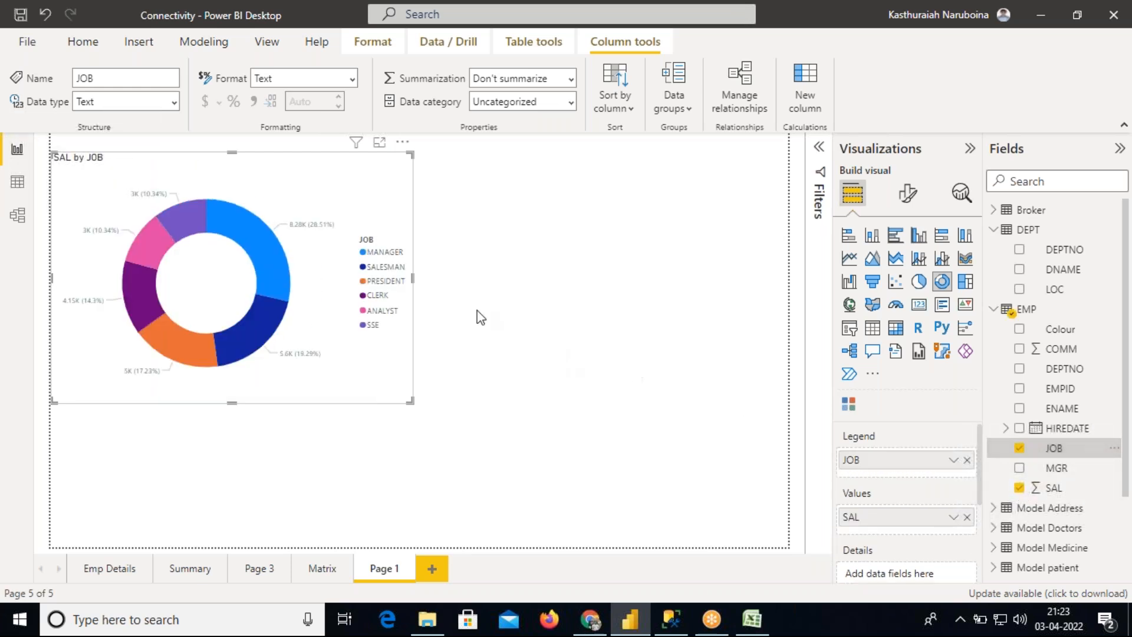
{"action": "left_click_drag", "start_coordinate": [407, 278], "coordinate": [392, 260]}
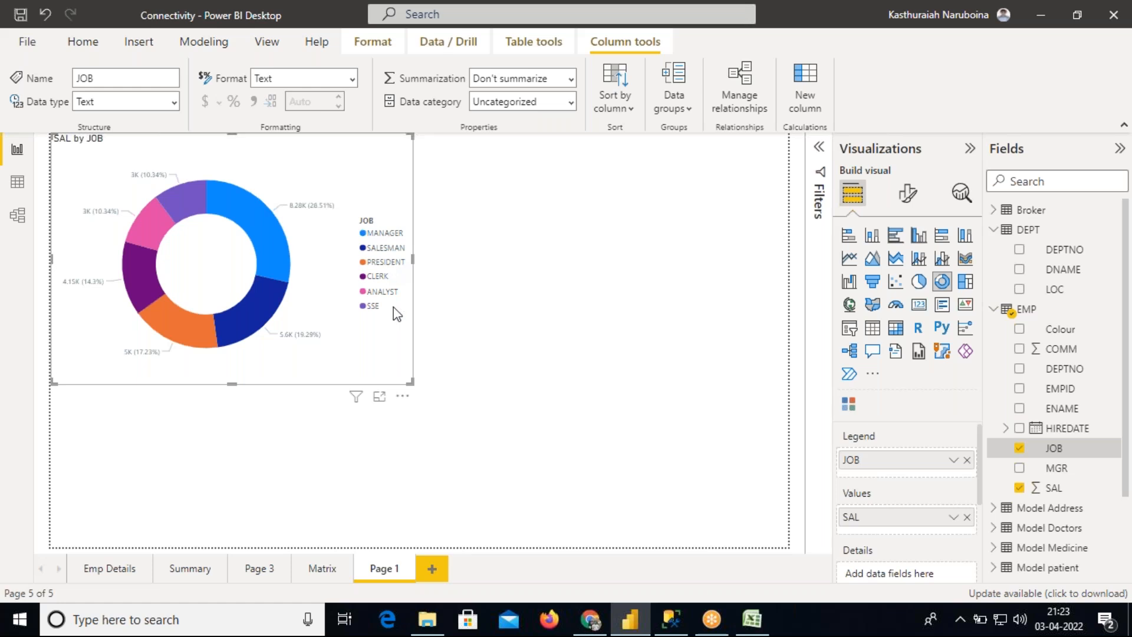
{"action": "key", "text": "Delete"}
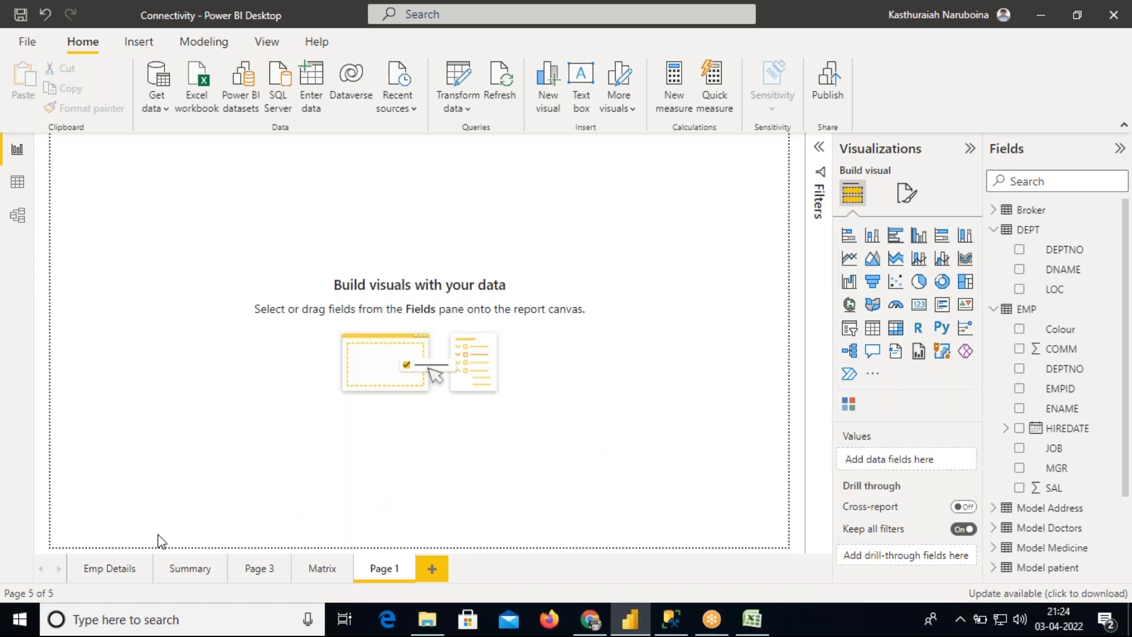
Switch to SQL Server Management Studio and highlight the Stacked Column chart and Stacked Bar chart topic notes
{"action": "left_click", "coordinate": [323, 569]}
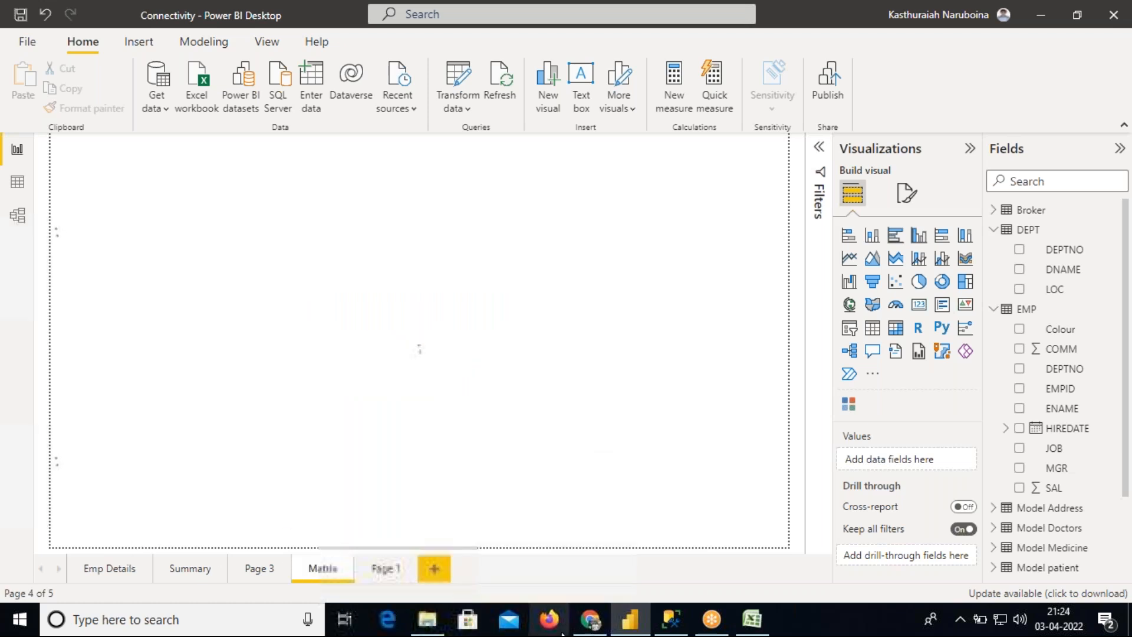
{"action": "mouse_move", "coordinate": [578, 625]}
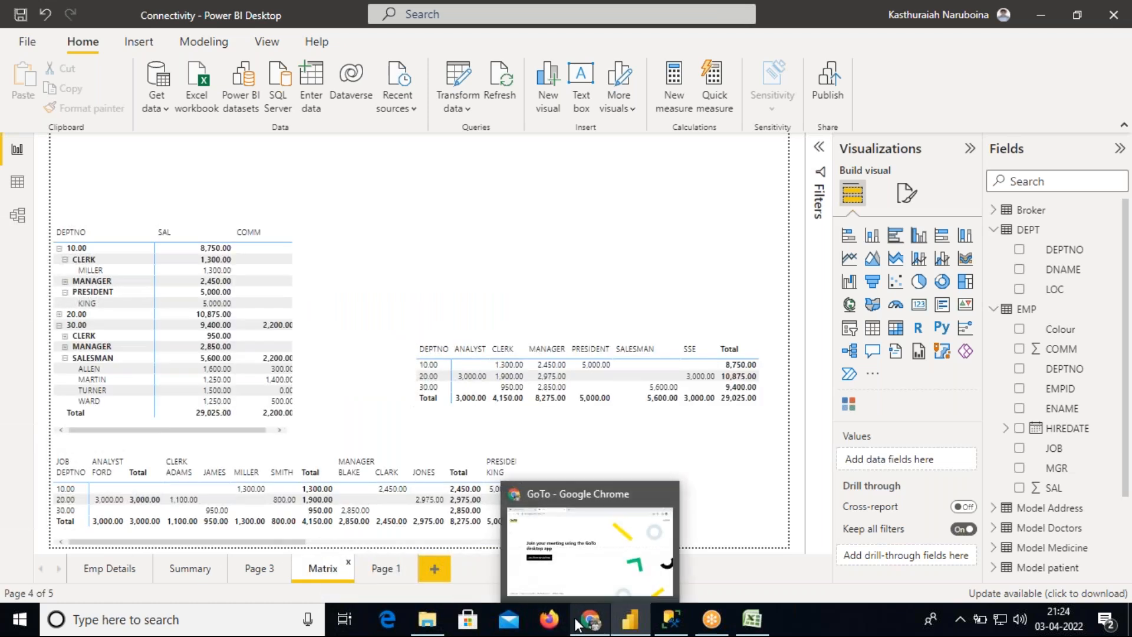
{"action": "left_click", "coordinate": [671, 620]}
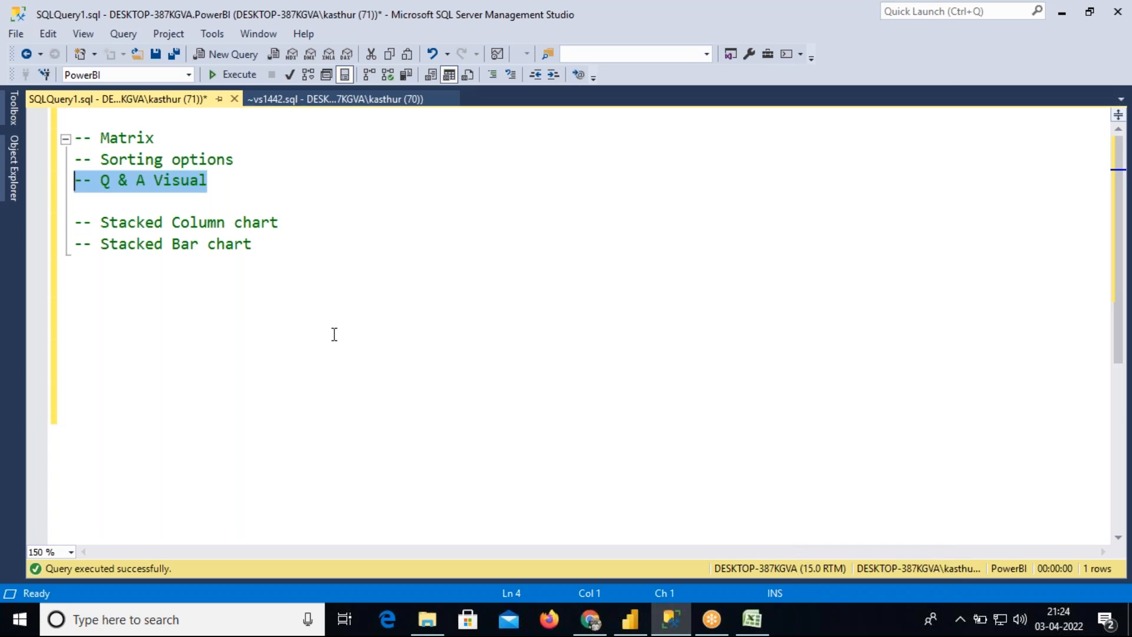
{"action": "left_click_drag", "start_coordinate": [252, 244], "coordinate": [58, 226]}
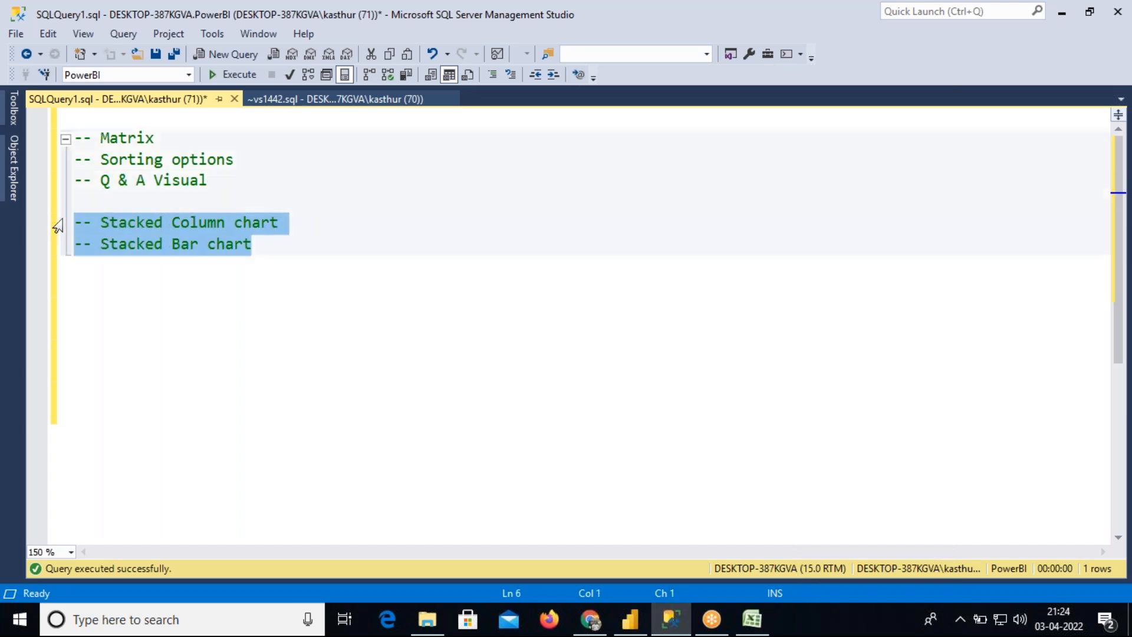
Insert blank lines between the Q & A Visual note and the stacked chart notes
{"action": "left_click", "coordinate": [79, 203]}
{"action": "key", "text": "Return"}
{"action": "key", "text": "Return"}
{"action": "key", "text": "Return"}
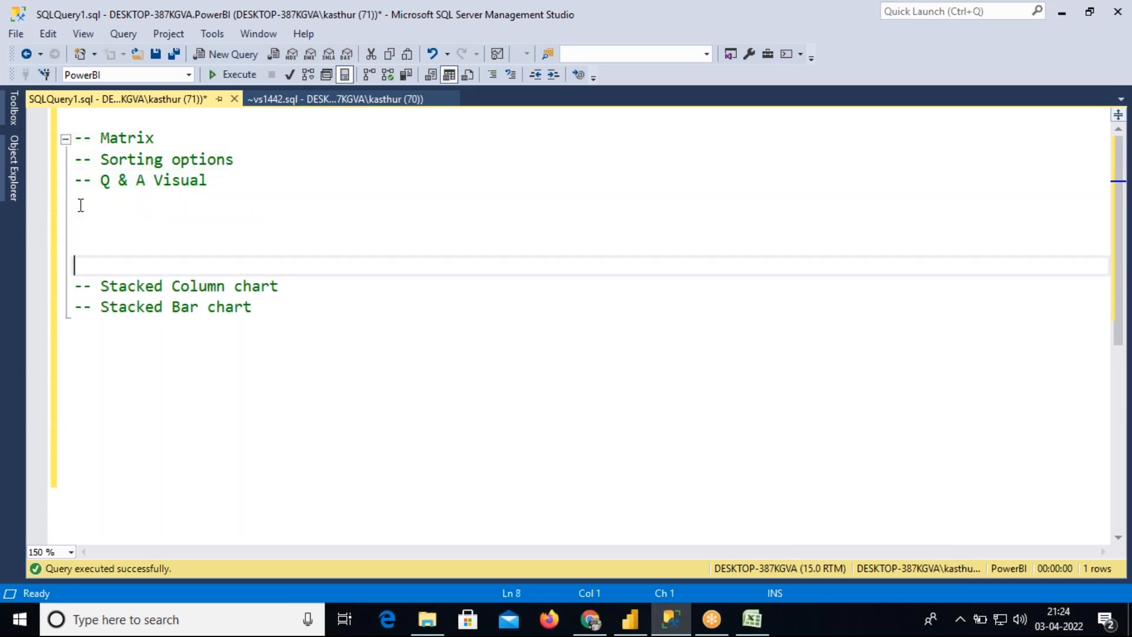
Switch to the browser and search Google for Q & A images
{"action": "left_click", "coordinate": [589, 621]}
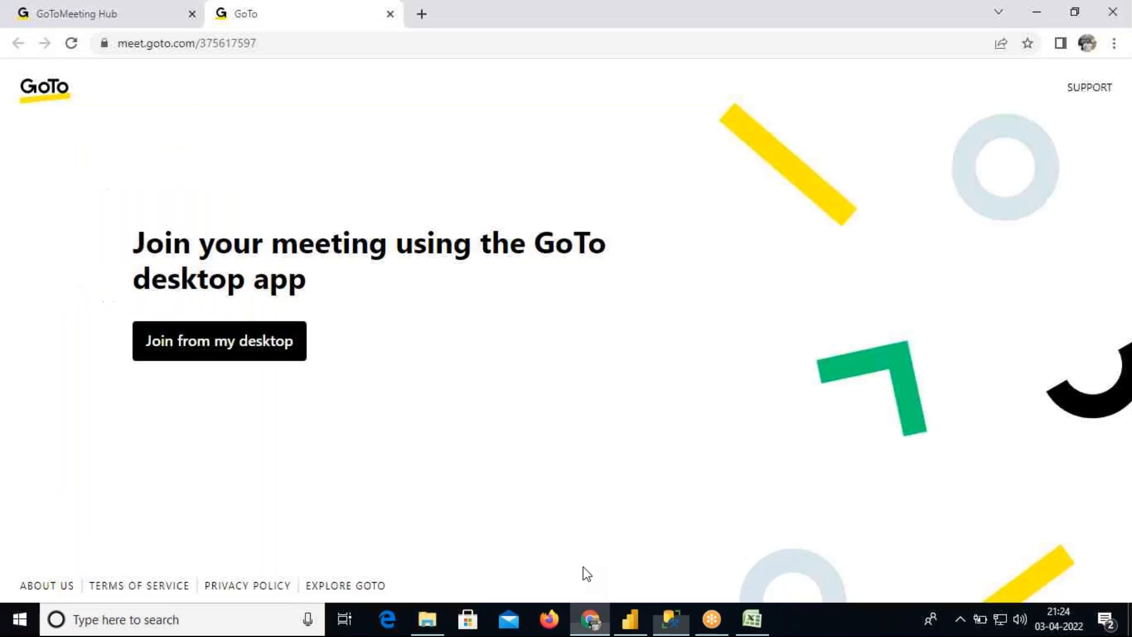
{"action": "left_click", "coordinate": [267, 43]}
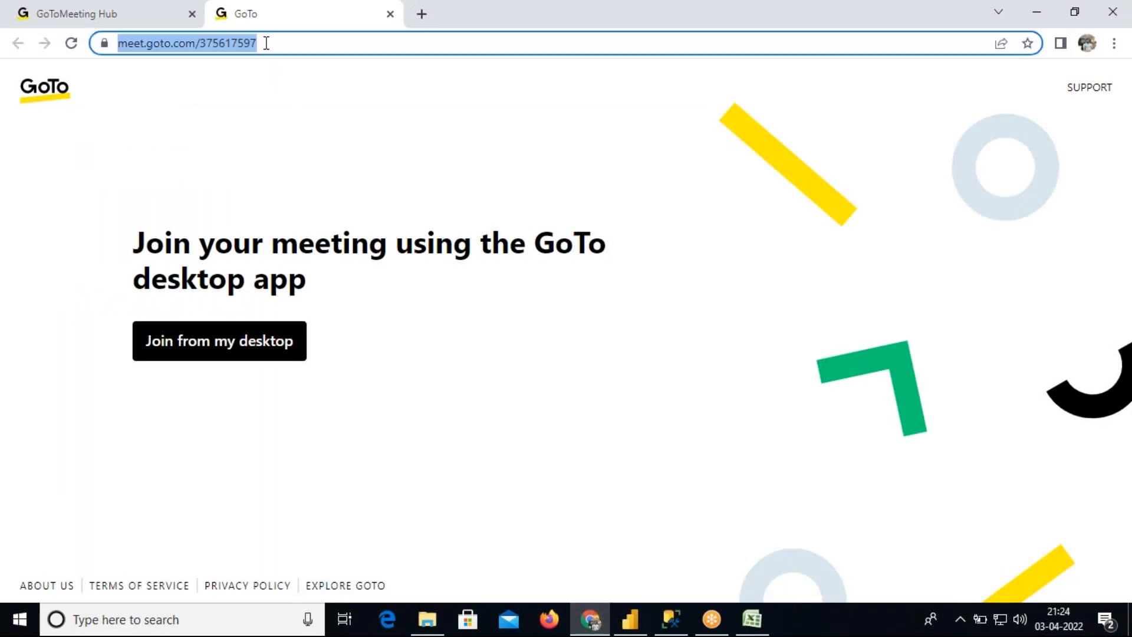
{"action": "type", "text": "Q & "}
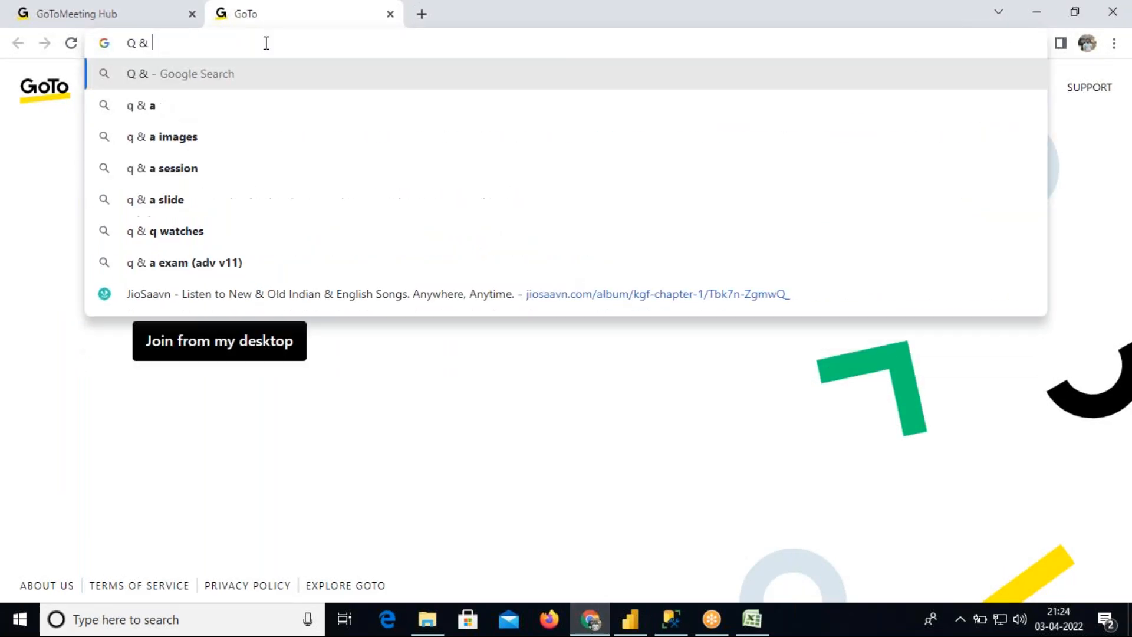
{"action": "type", "text": "A image"}
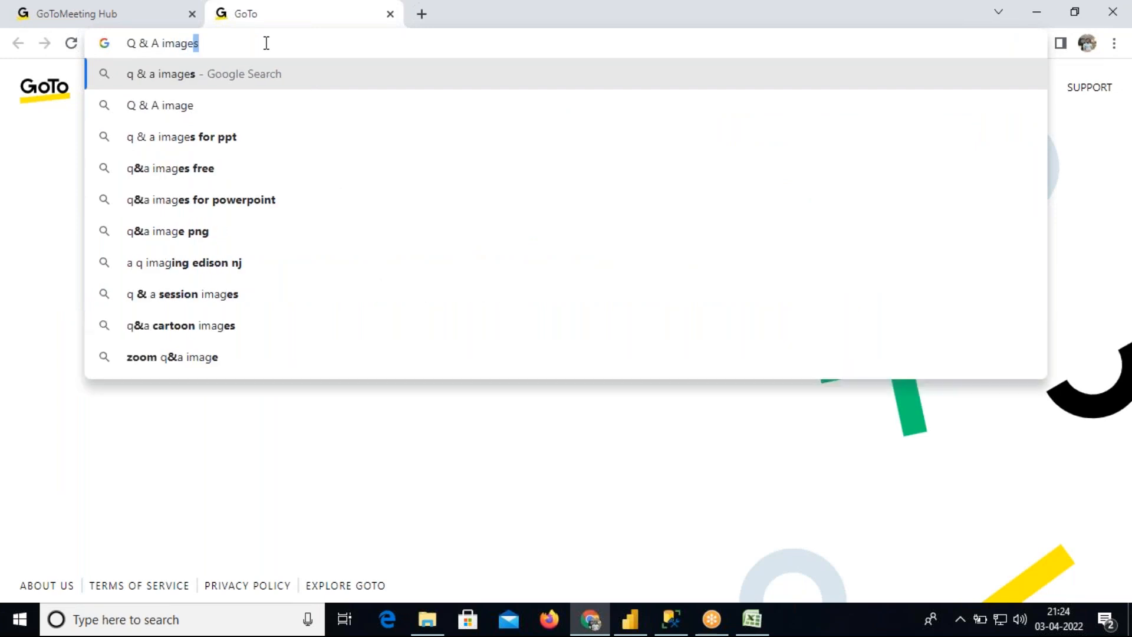
{"action": "key", "text": "Return"}
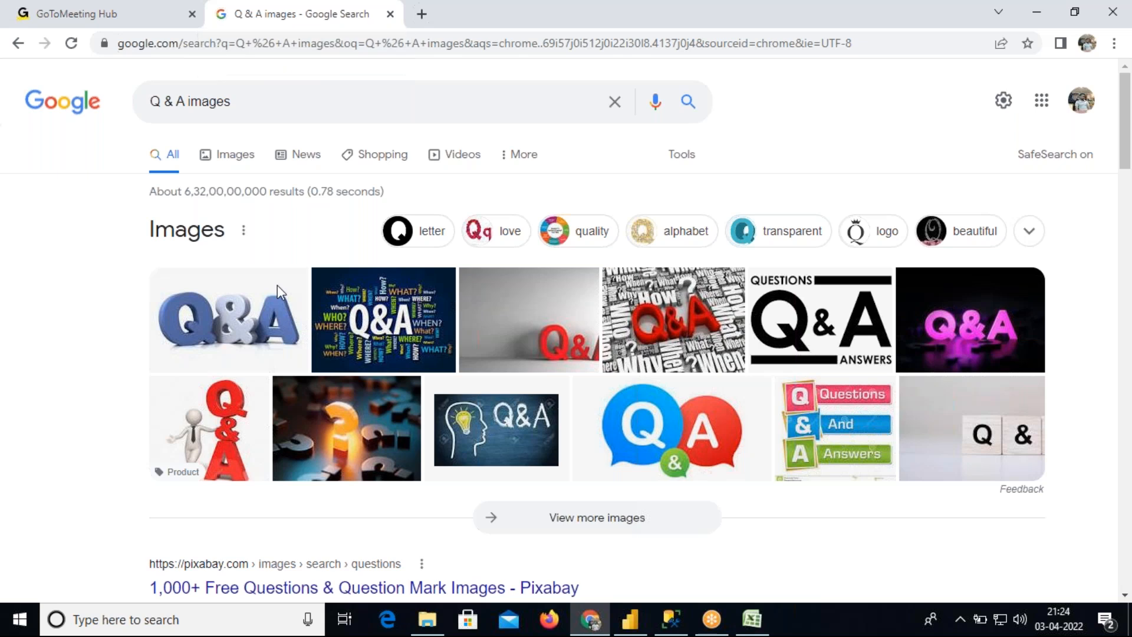
Save the first blue Q&A image into the Downloads folder with the file name Q&A
{"action": "left_click", "coordinate": [253, 321]}
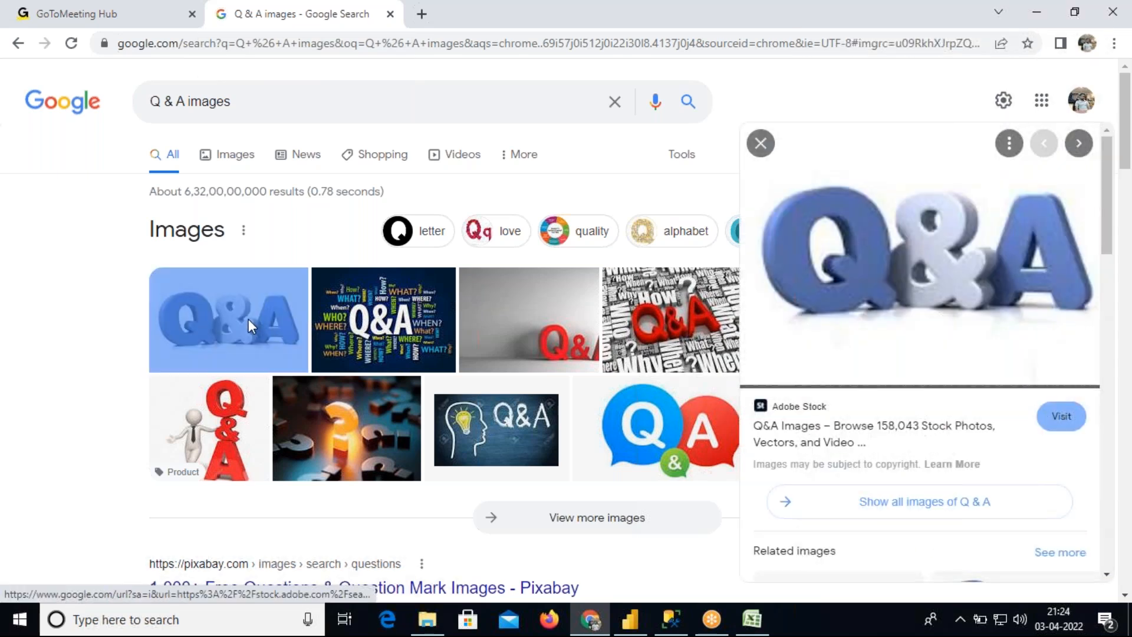
{"action": "right_click", "coordinate": [849, 224]}
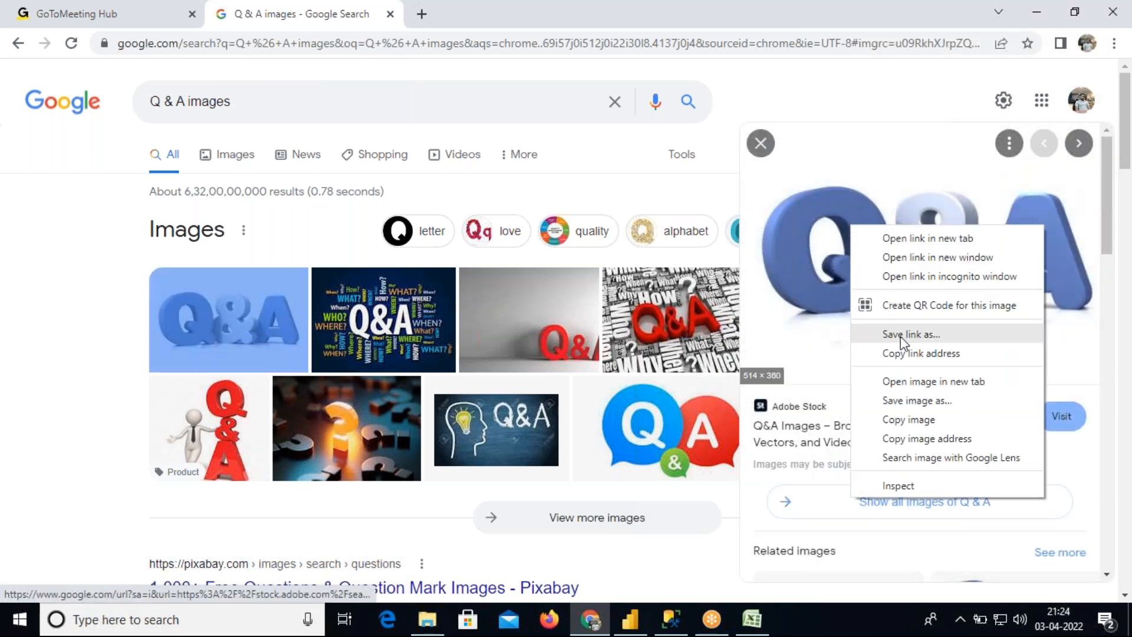
{"action": "left_click", "coordinate": [942, 403]}
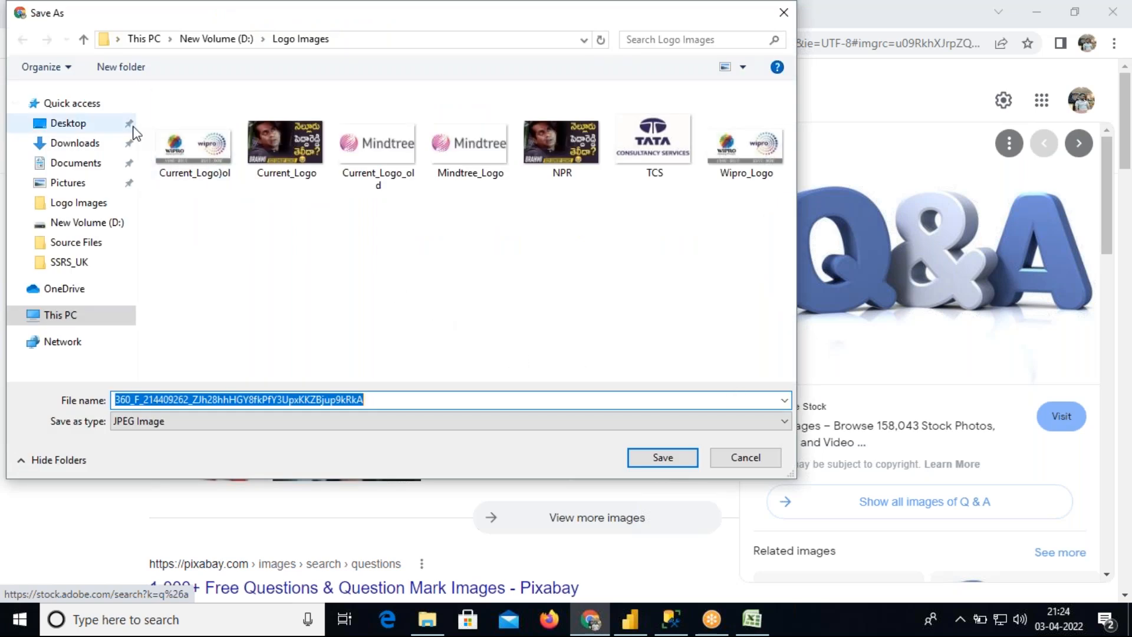
{"action": "left_click", "coordinate": [71, 144]}
{"action": "left_click", "coordinate": [348, 400]}
{"action": "double_click", "coordinate": [348, 400]}
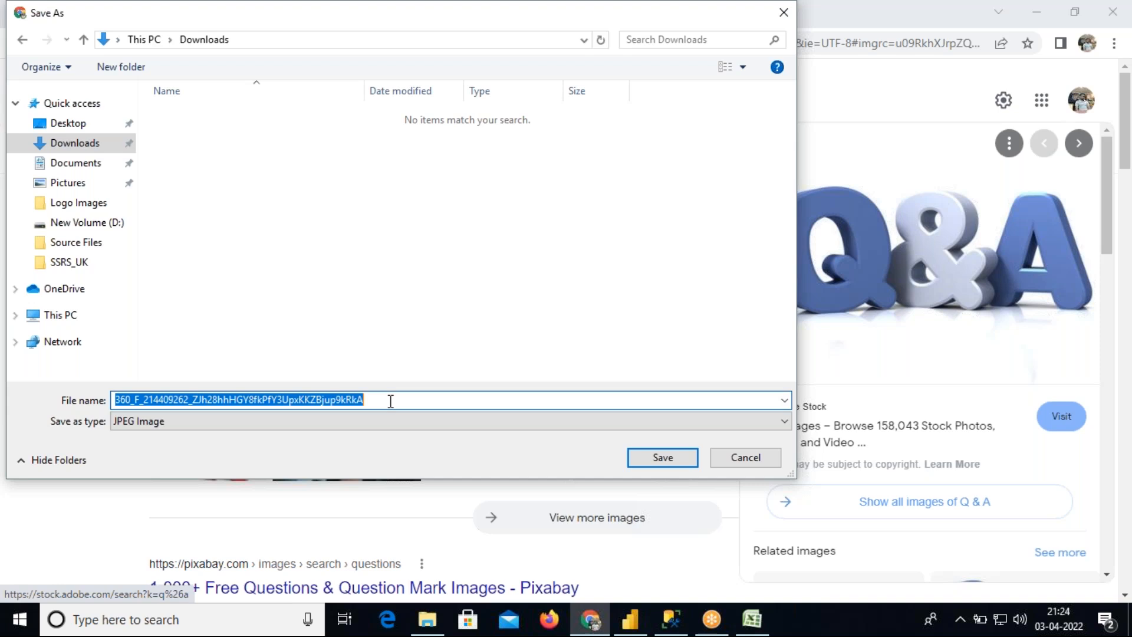
{"action": "type", "text": "Q&A"}
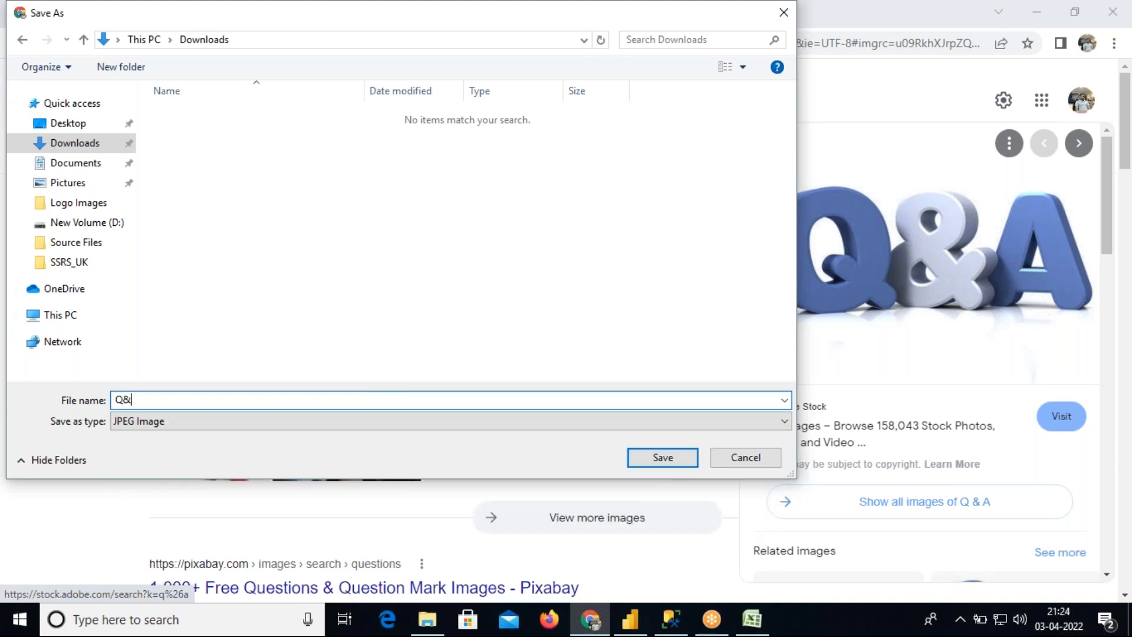
{"action": "left_click", "coordinate": [662, 457]}
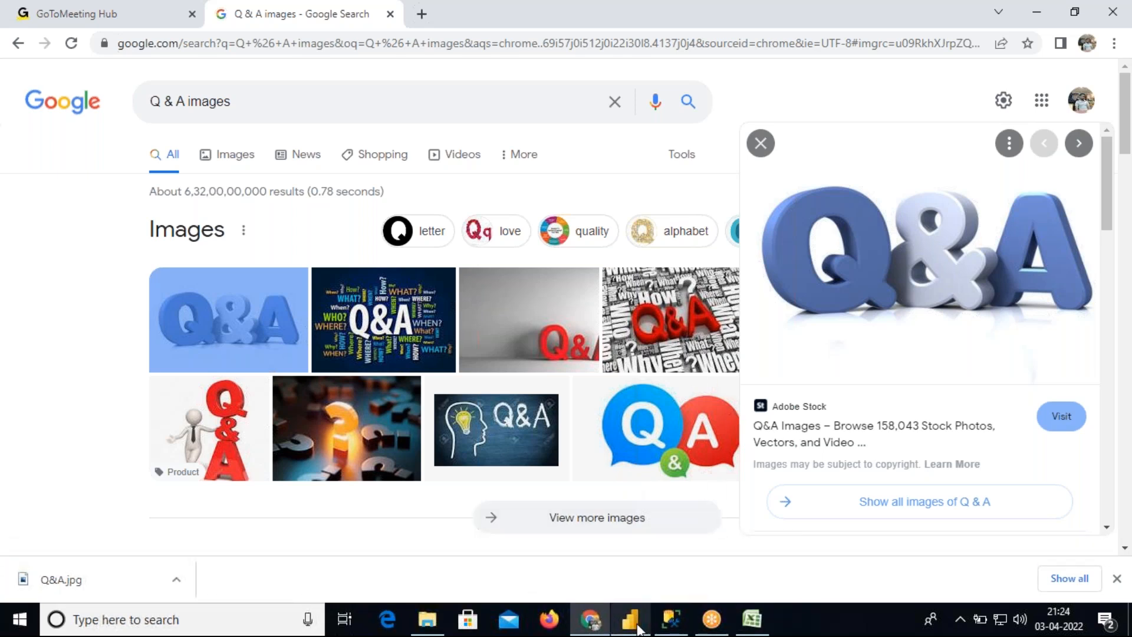
Switch to Power BI and insert the Q&A image from Downloads onto the Matrix page
{"action": "left_click", "coordinate": [630, 619]}
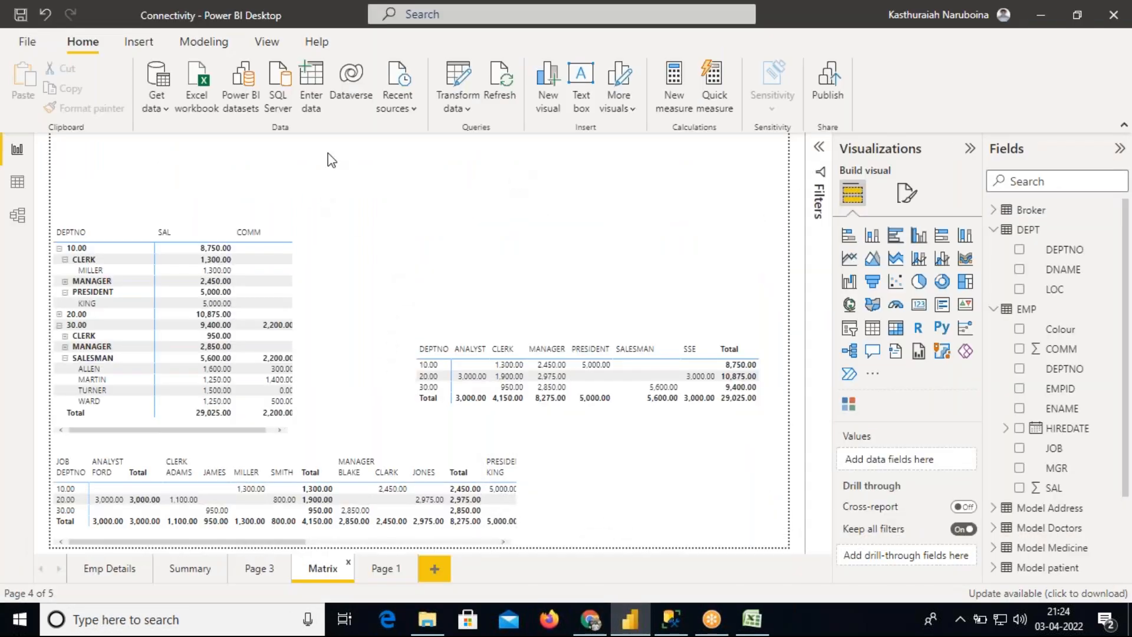
{"action": "left_click", "coordinate": [139, 46]}
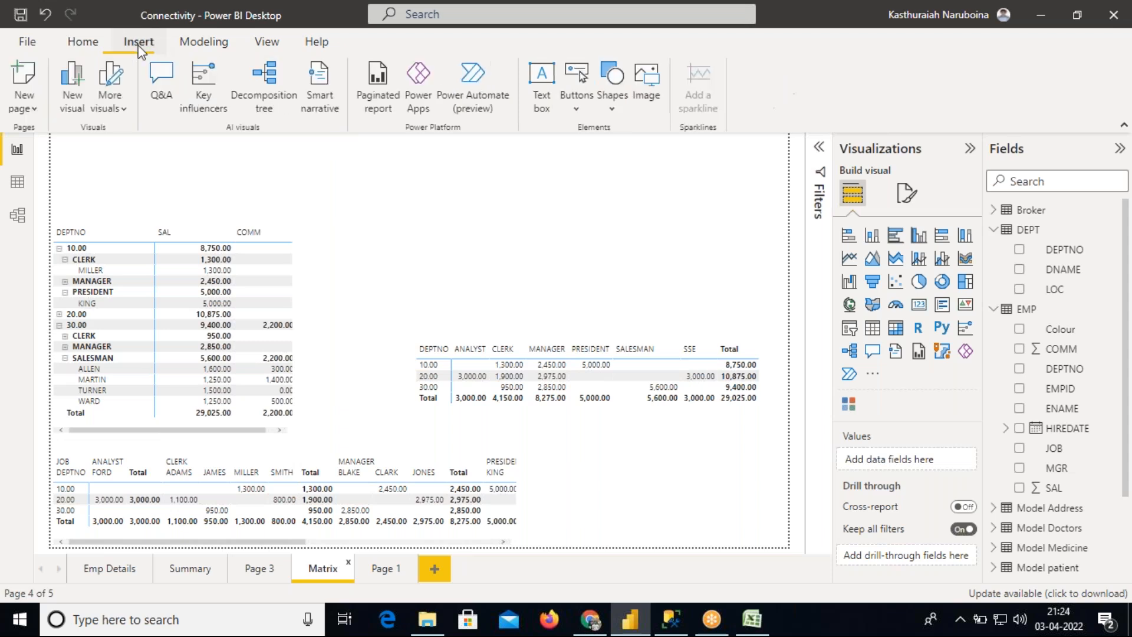
{"action": "left_click", "coordinate": [647, 84]}
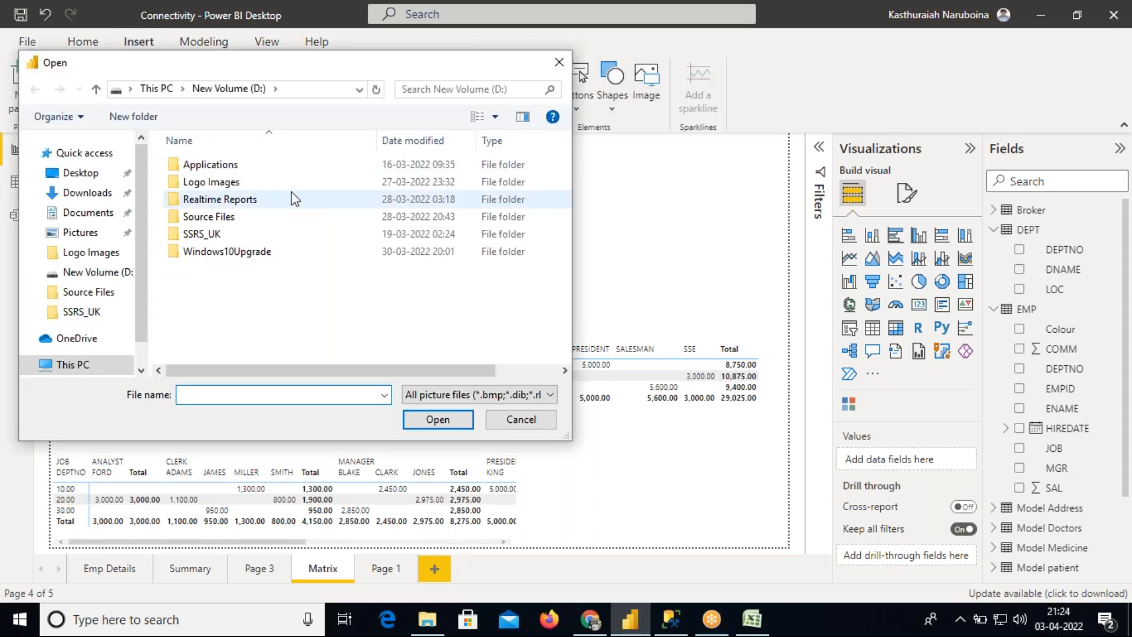
{"action": "left_click", "coordinate": [89, 193]}
{"action": "left_click", "coordinate": [202, 189]}
{"action": "left_click", "coordinate": [423, 416]}
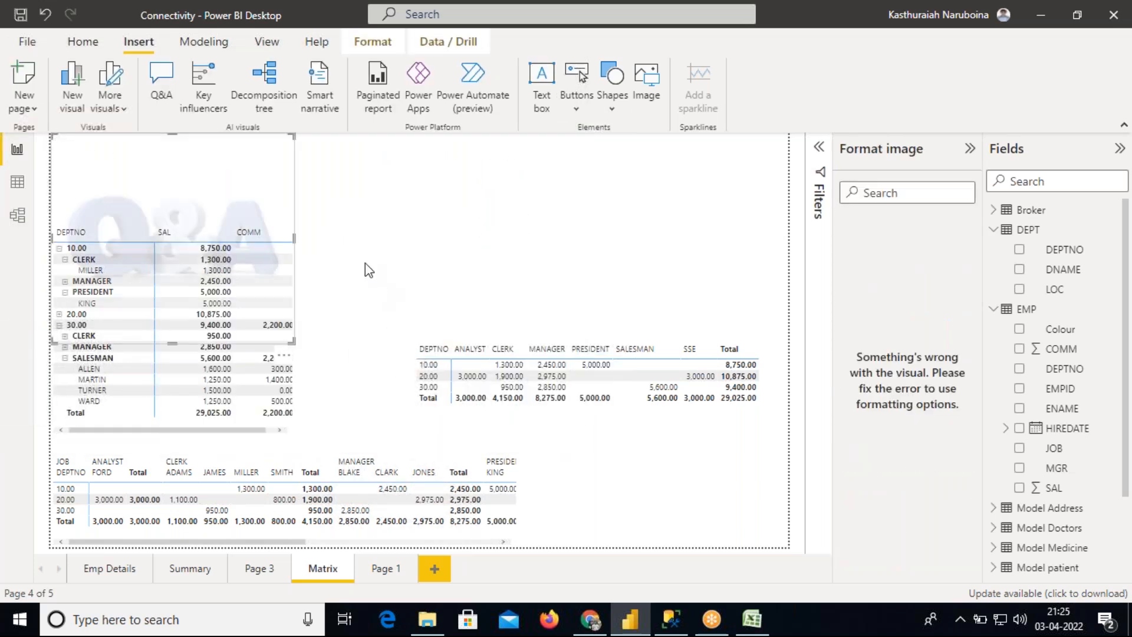
Move the Q&A image to the page's upper-right corner and shrink it to a small button
{"action": "left_click_drag", "start_coordinate": [185, 198], "coordinate": [499, 212]}
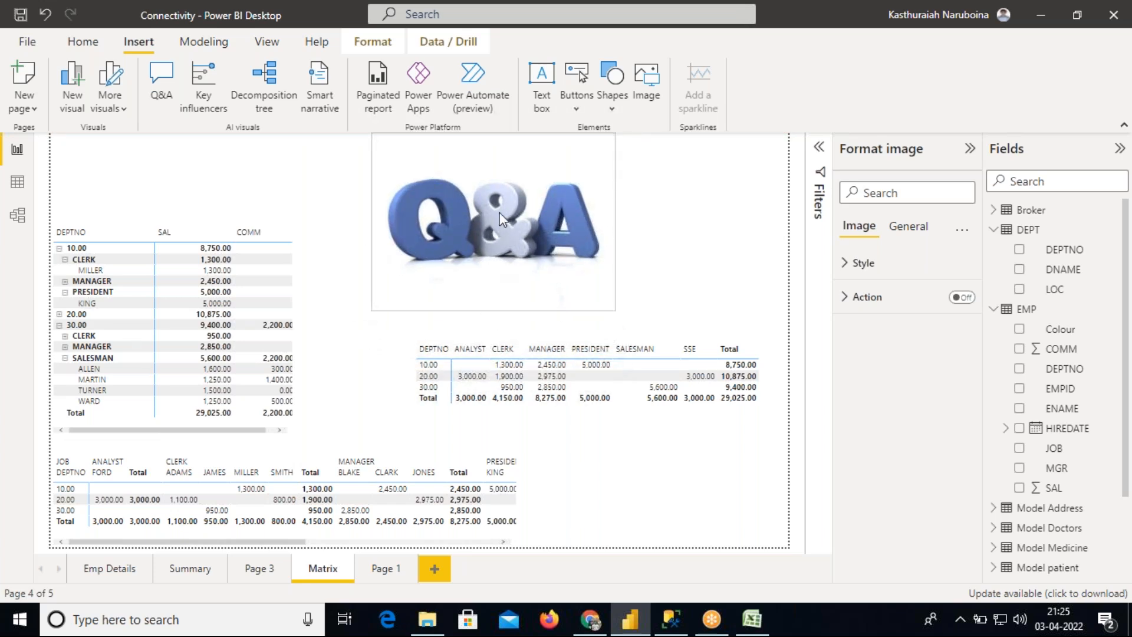
{"action": "left_click_drag", "start_coordinate": [533, 175], "coordinate": [729, 177]}
{"action": "left_click_drag", "start_coordinate": [544, 173], "coordinate": [664, 173]}
{"action": "left_click_drag", "start_coordinate": [726, 207], "coordinate": [724, 186]}
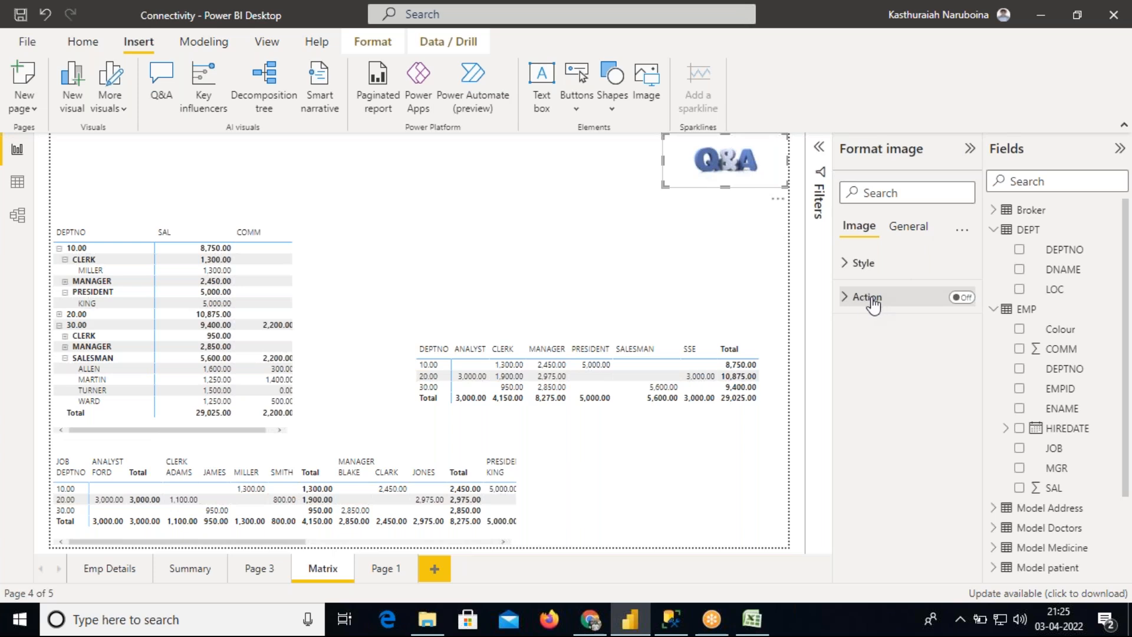
Turn on the image's action, set its type to Q&A, and test it by opening and closing the Q&A box
{"action": "left_click", "coordinate": [962, 297]}
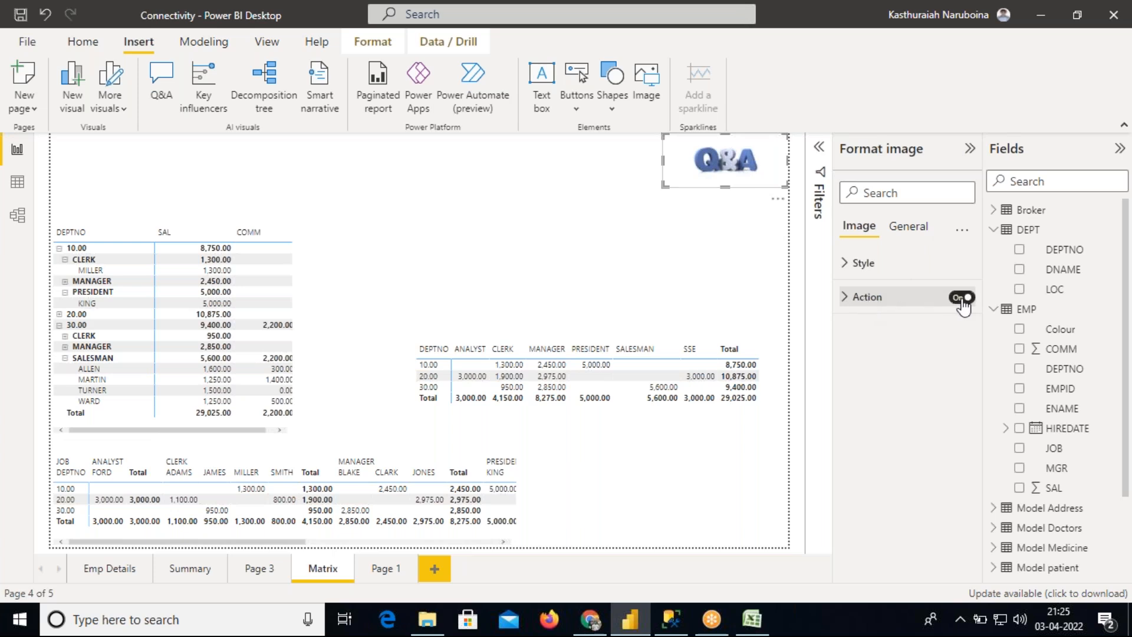
{"action": "left_click", "coordinate": [846, 298]}
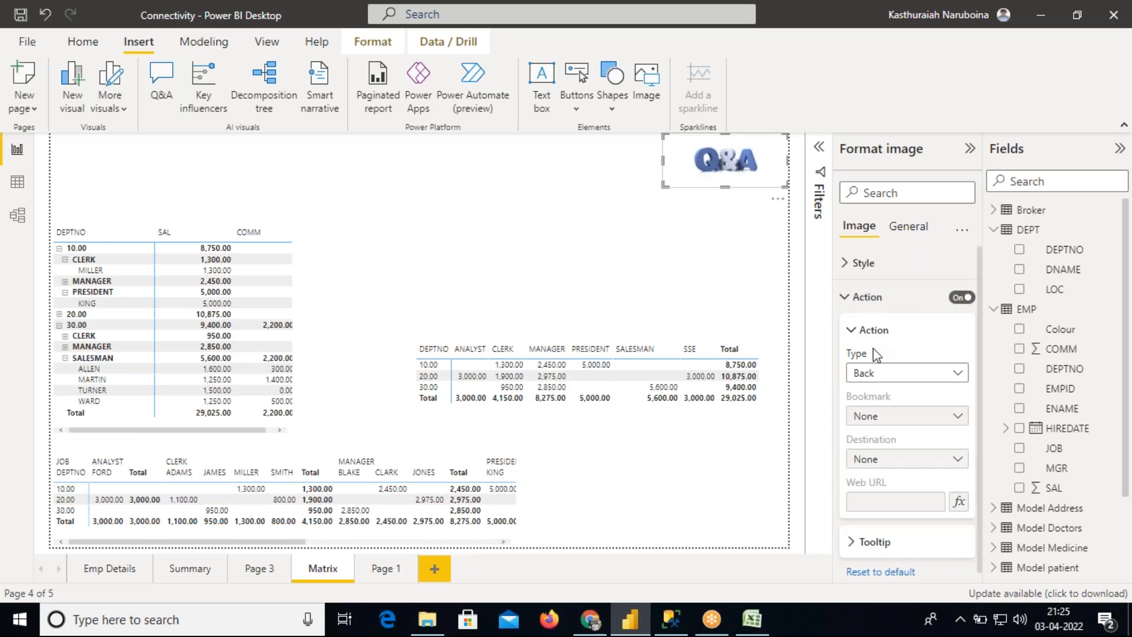
{"action": "left_click", "coordinate": [890, 381]}
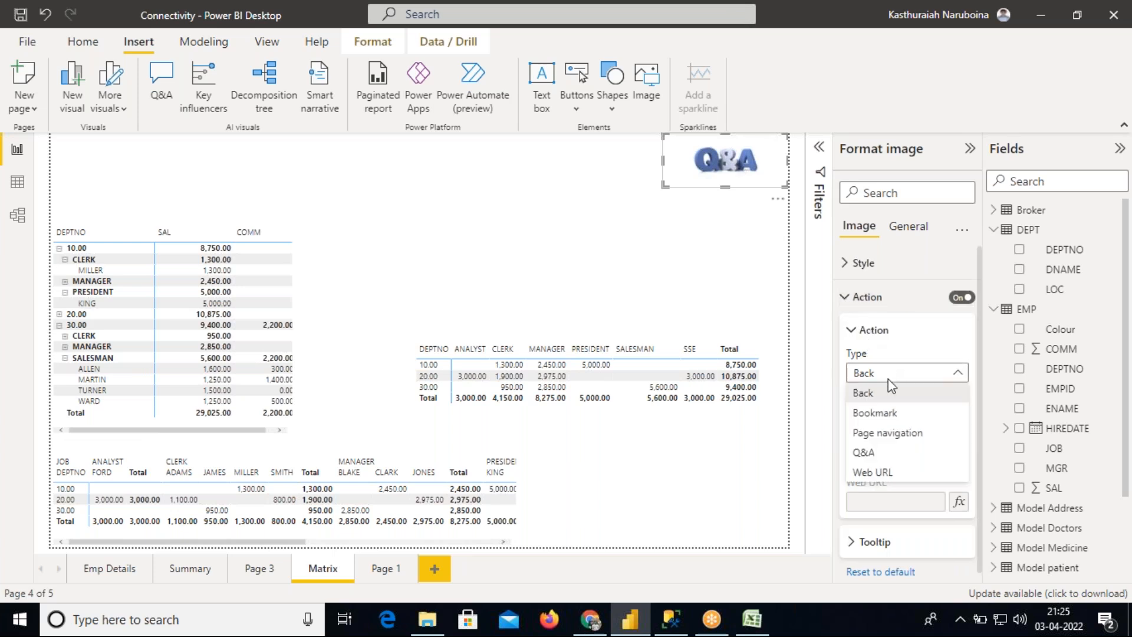
{"action": "left_click", "coordinate": [866, 453]}
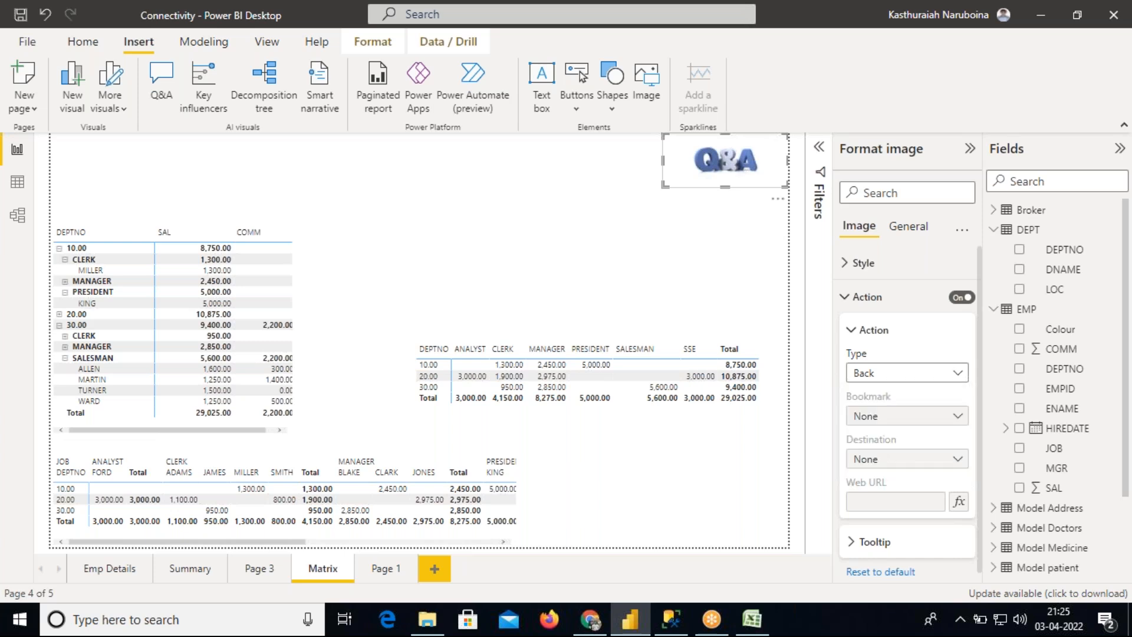
{"action": "left_click", "coordinate": [698, 228]}
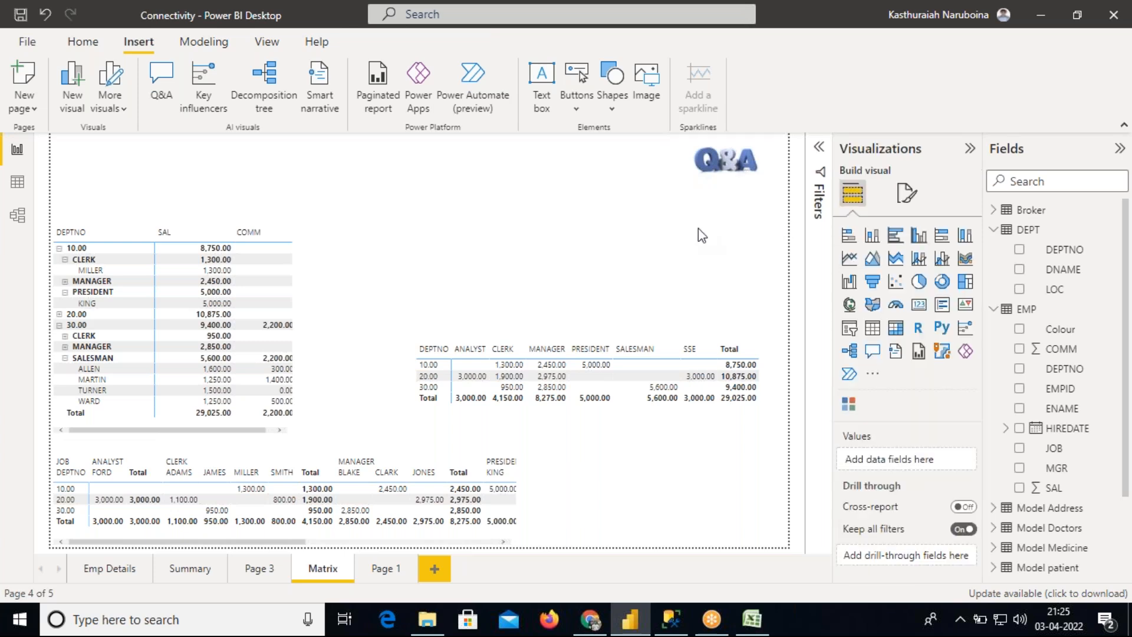
{"action": "left_click", "coordinate": [729, 172], "text": "ctrl"}
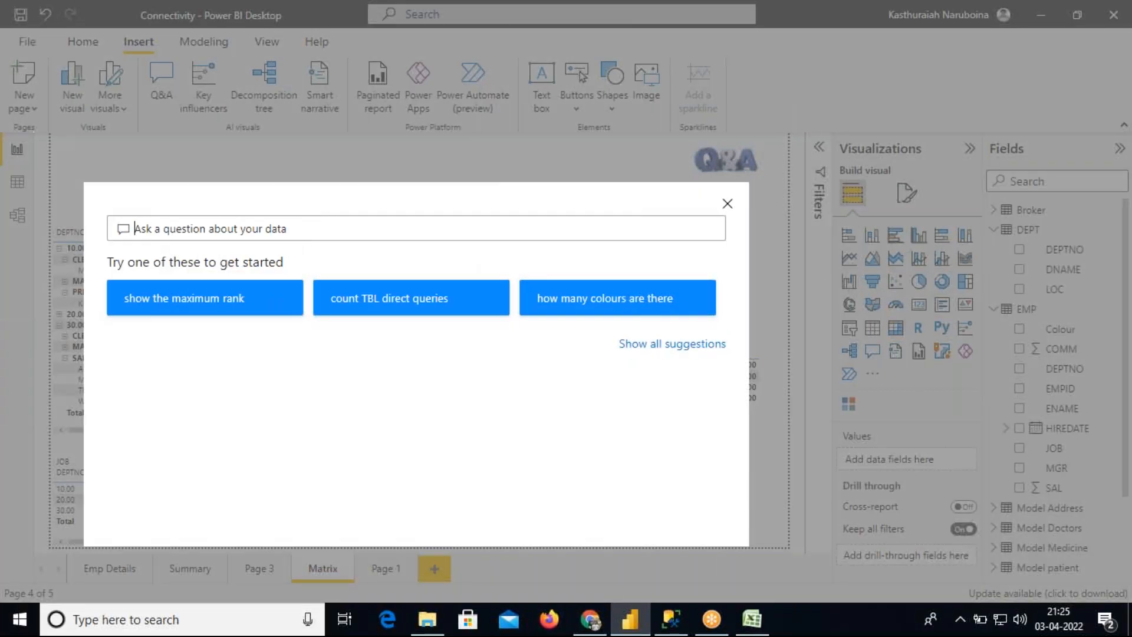
{"action": "left_click", "coordinate": [727, 203]}
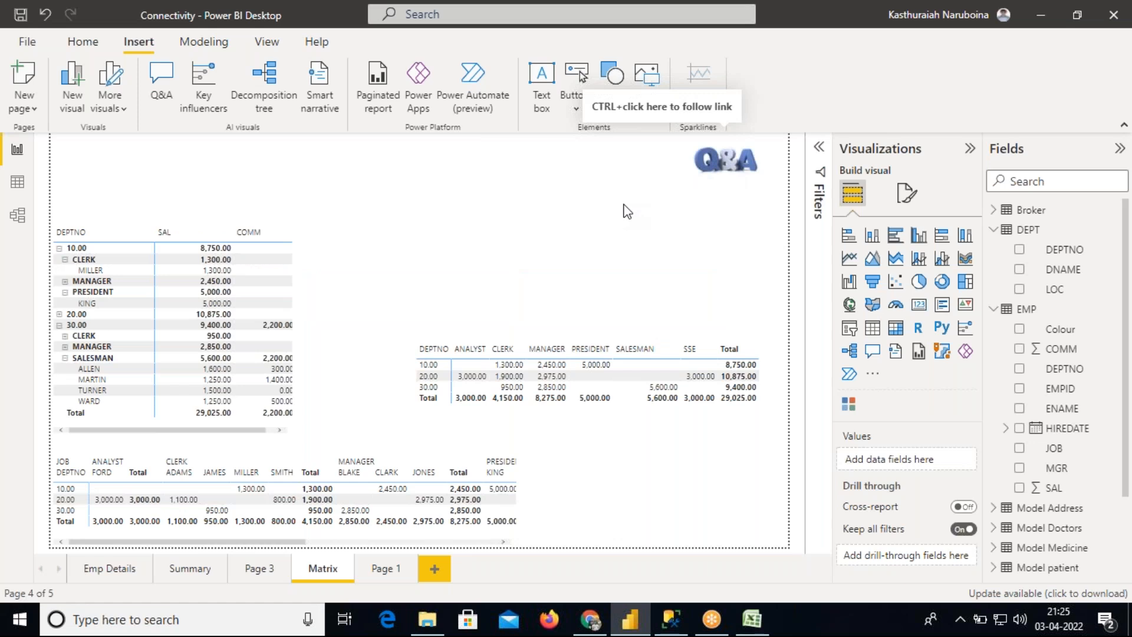
Browse through the Emp Details, Summary and Page 3 pages, returning to the Matrix page
{"action": "left_click", "coordinate": [104, 576]}
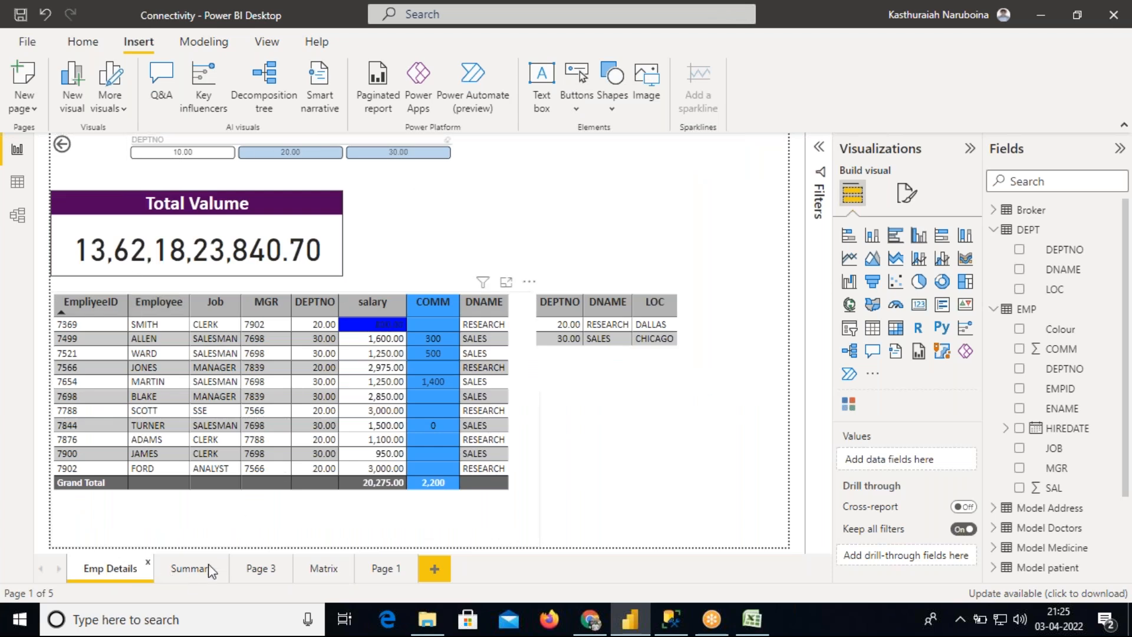
{"action": "left_click", "coordinate": [190, 571]}
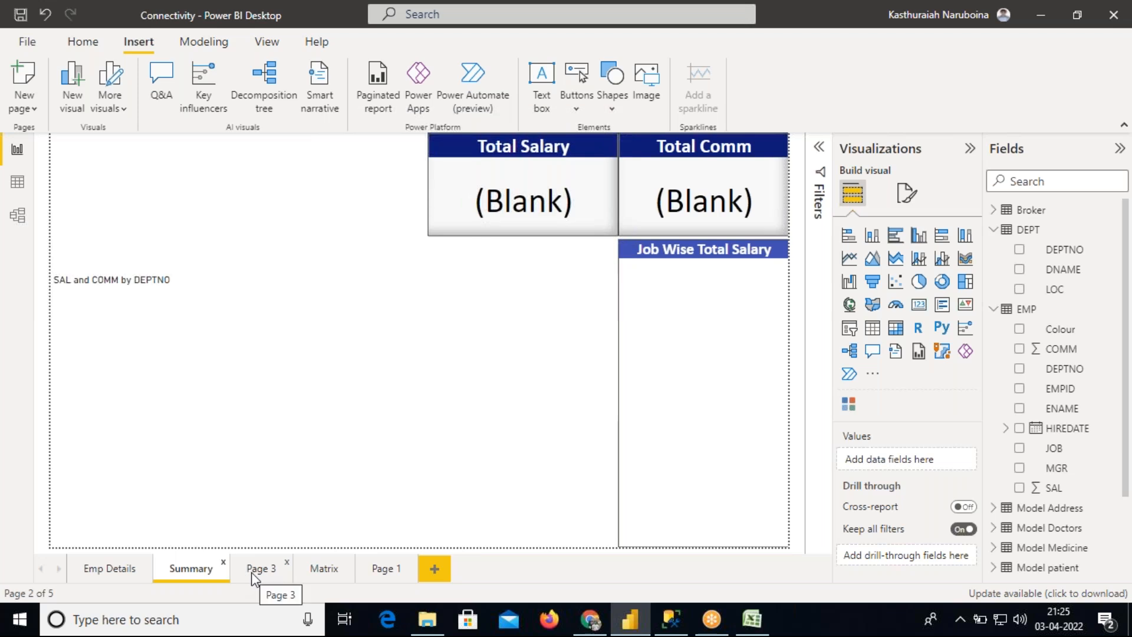
{"action": "left_click", "coordinate": [252, 572]}
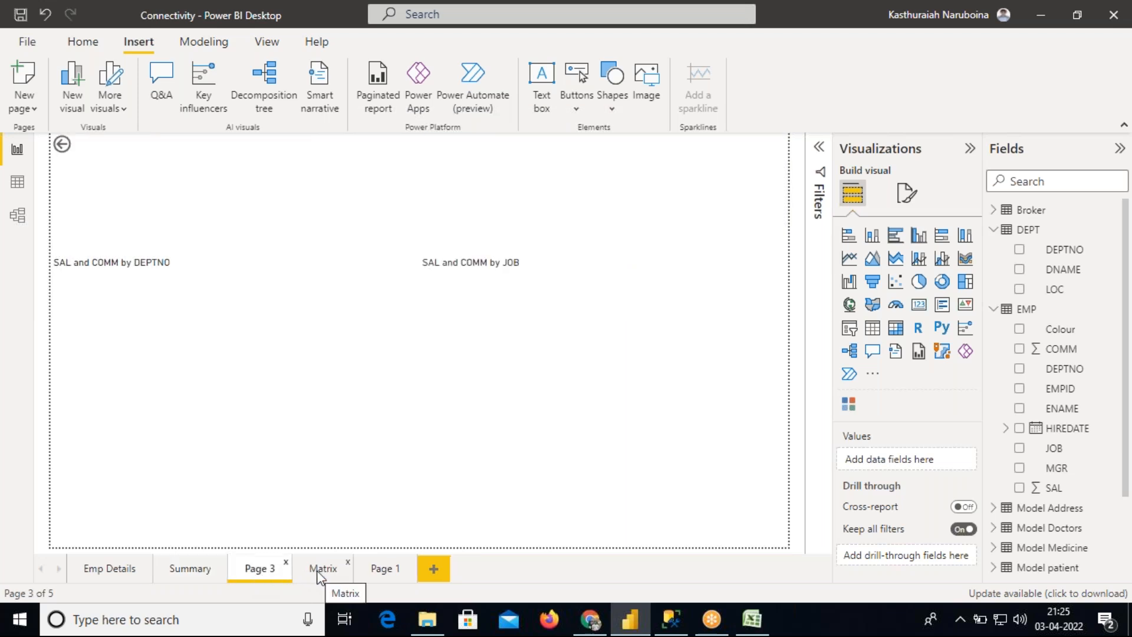
{"action": "left_click", "coordinate": [318, 572]}
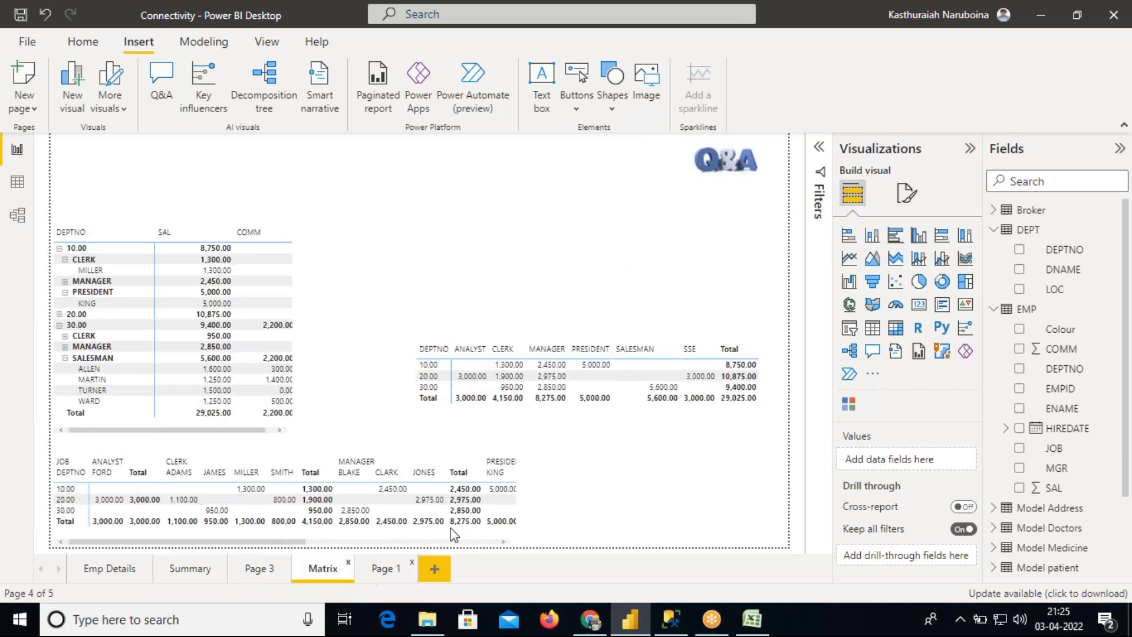
Open Q&A from the image button and ask "Sum of sal by job in pie chart"
{"action": "left_click", "coordinate": [735, 168], "text": "ctrl"}
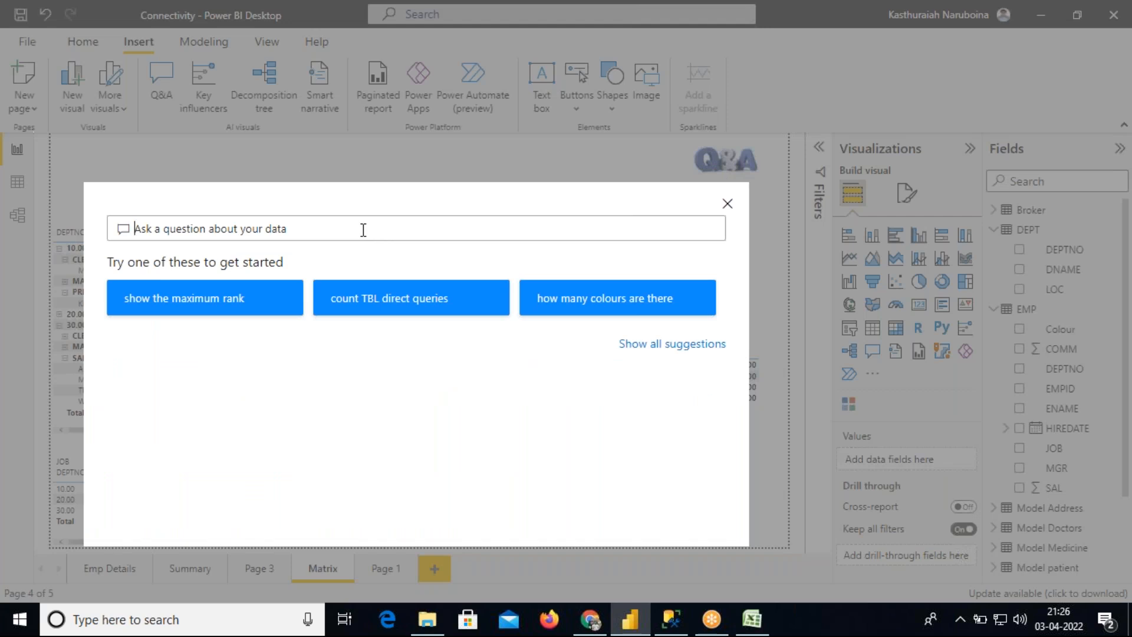
{"action": "type", "text": "Sum "}
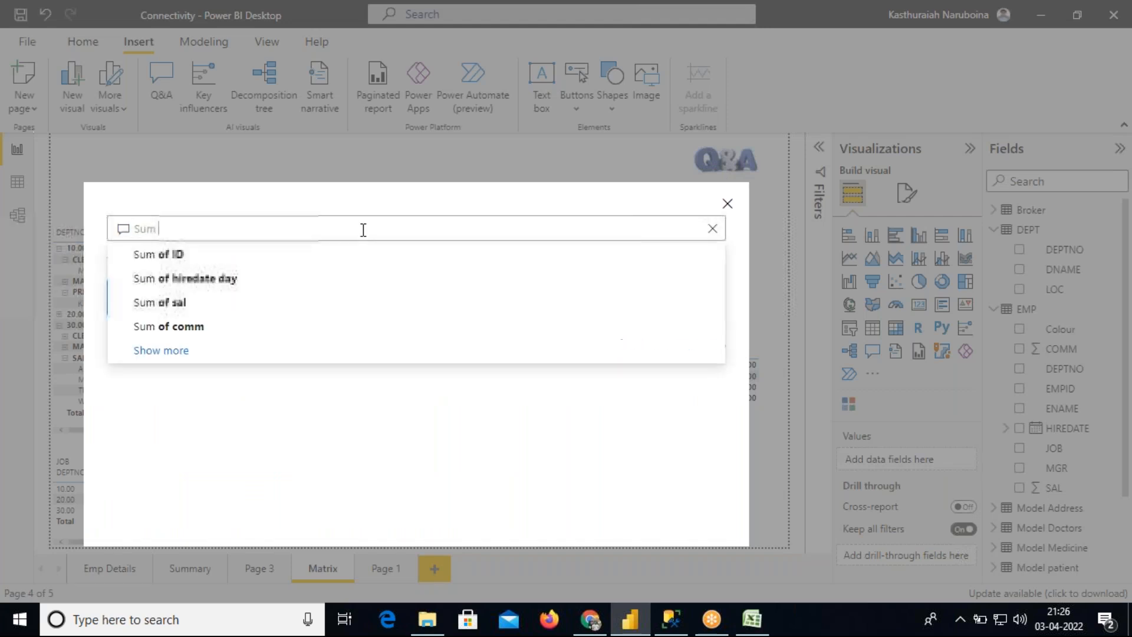
{"action": "type", "text": "of sal"}
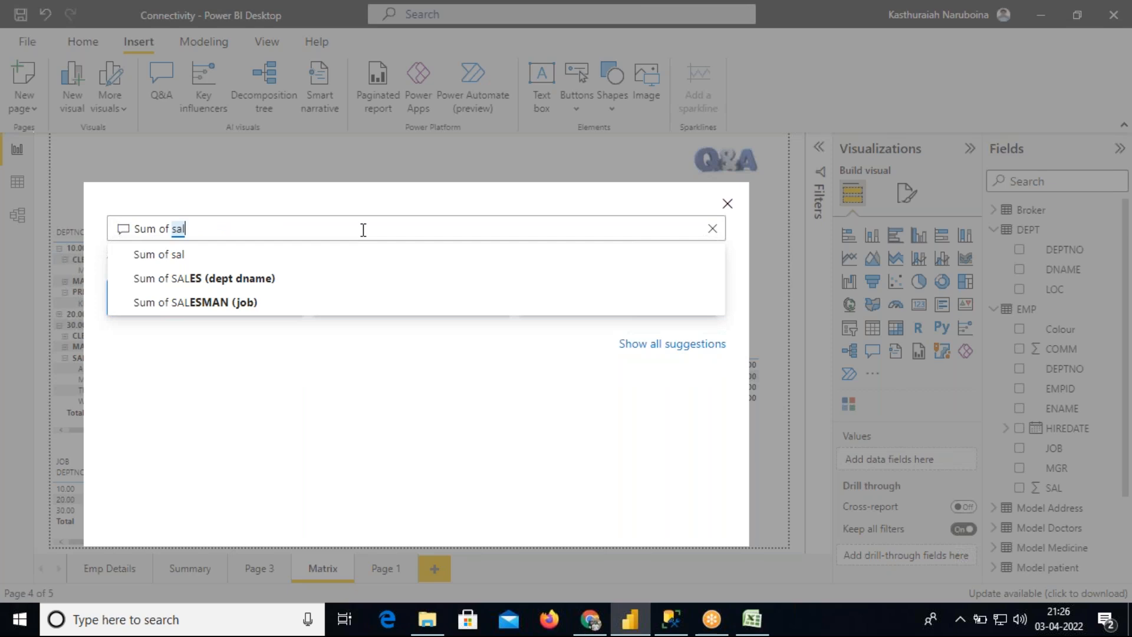
{"action": "type", "text": " by jo"}
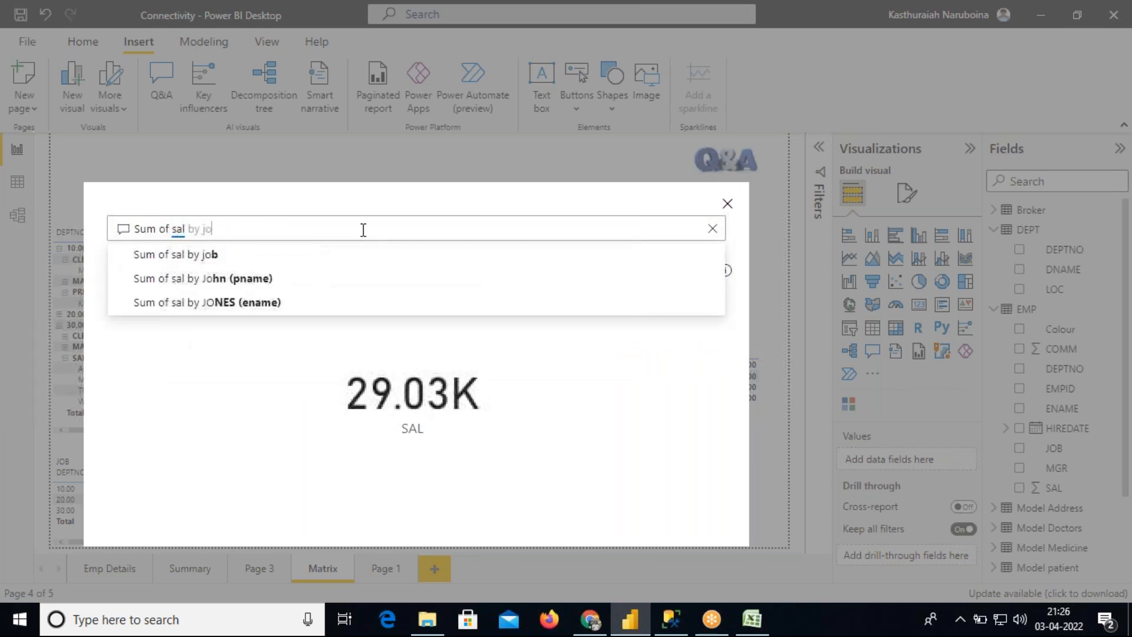
{"action": "type", "text": "b in pi"}
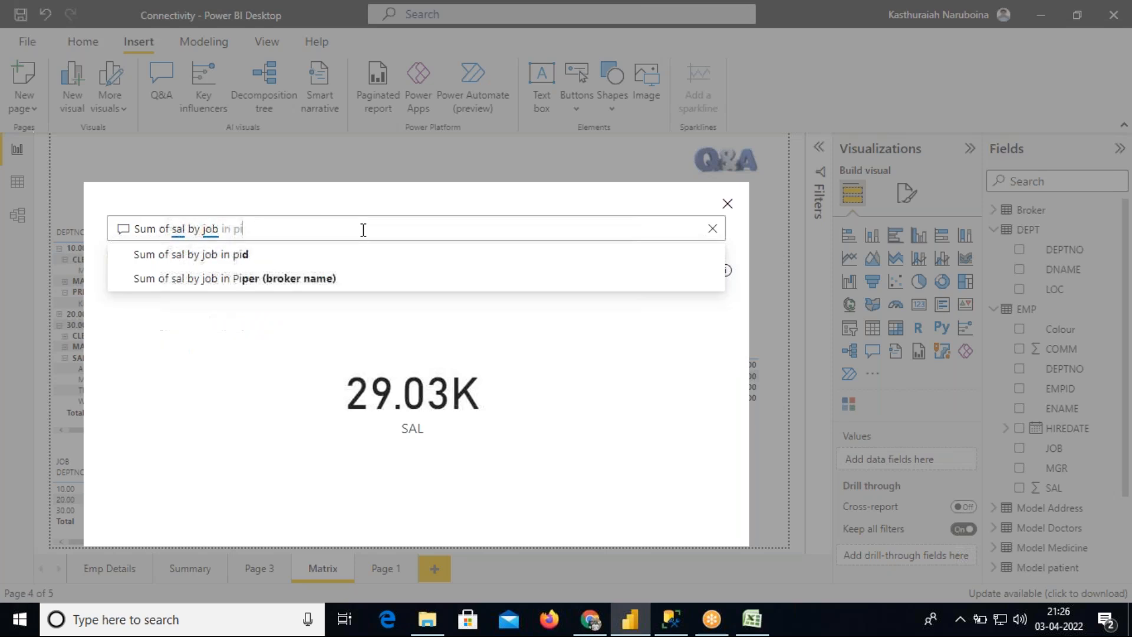
{"action": "type", "text": "e chart"}
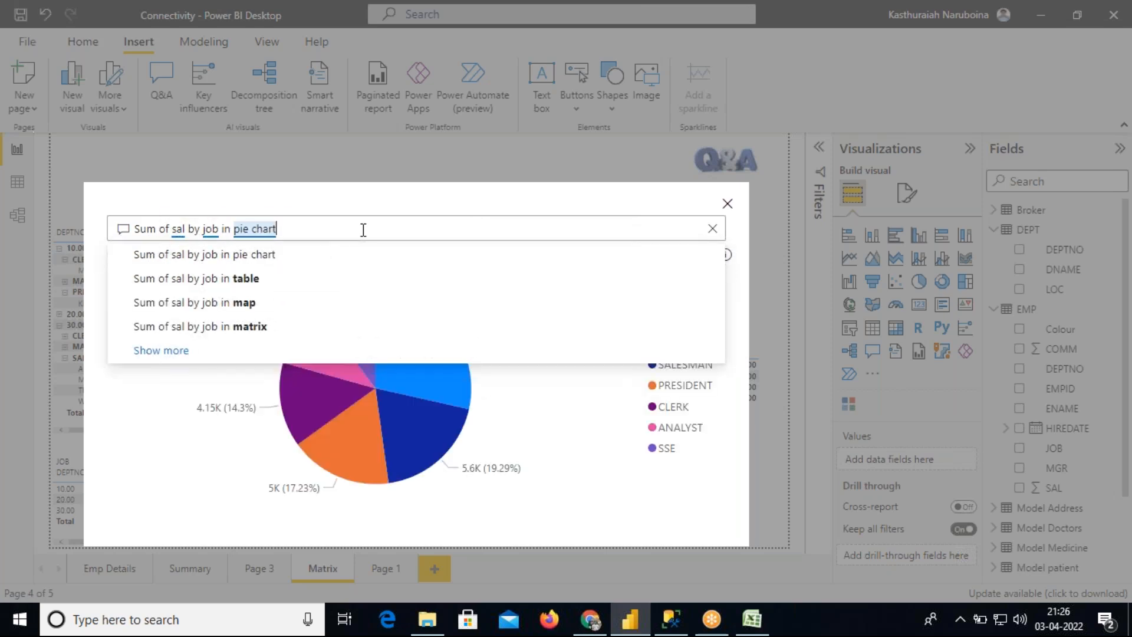
{"action": "left_click", "coordinate": [158, 404]}
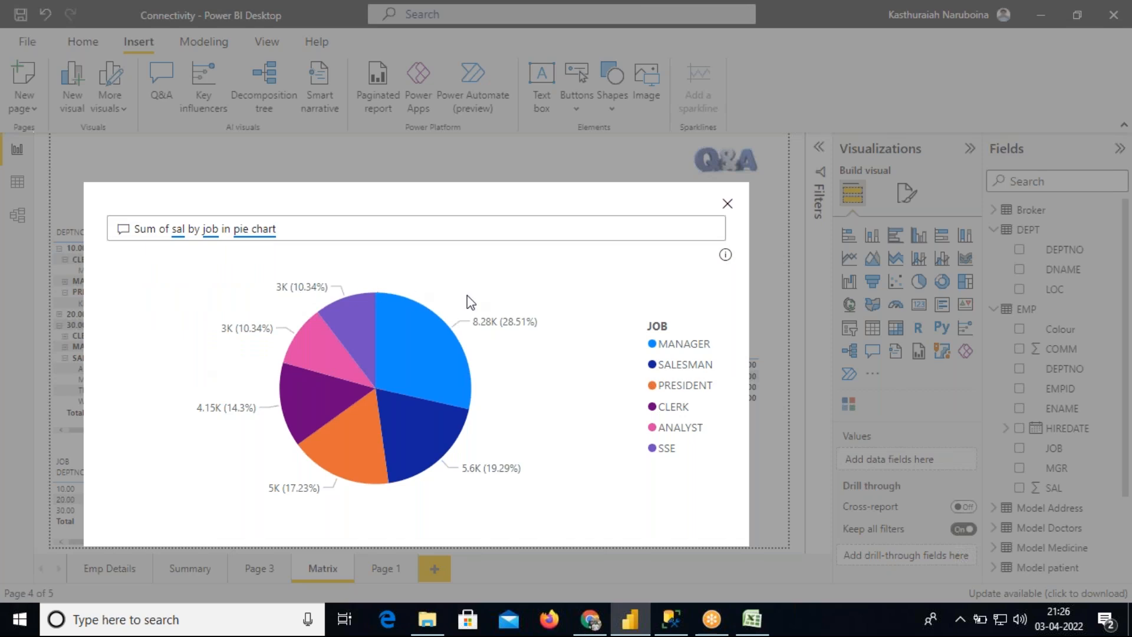
Edit the Q&A question to "Sum of sal by deptno in pie chart", then close the Q&A box
{"action": "mouse_move", "coordinate": [407, 349]}
{"action": "left_click_drag", "start_coordinate": [279, 228], "coordinate": [132, 231]}
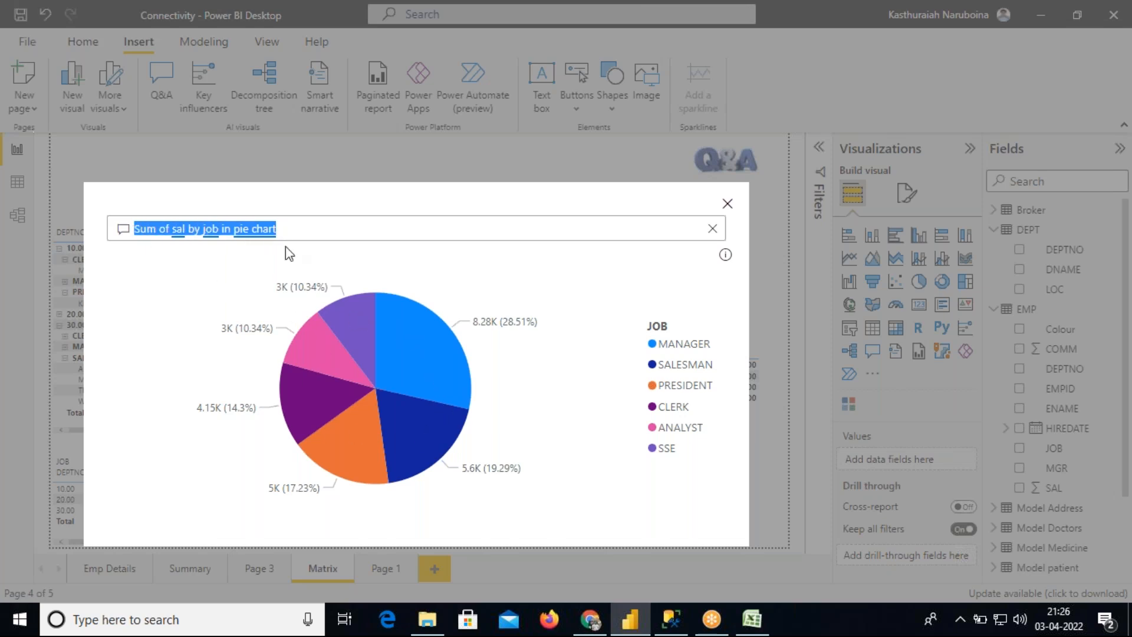
{"action": "left_click", "coordinate": [221, 230]}
{"action": "key", "text": "BackSpace"}
{"action": "key", "text": "BackSpace"}
{"action": "key", "text": "BackSpace"}
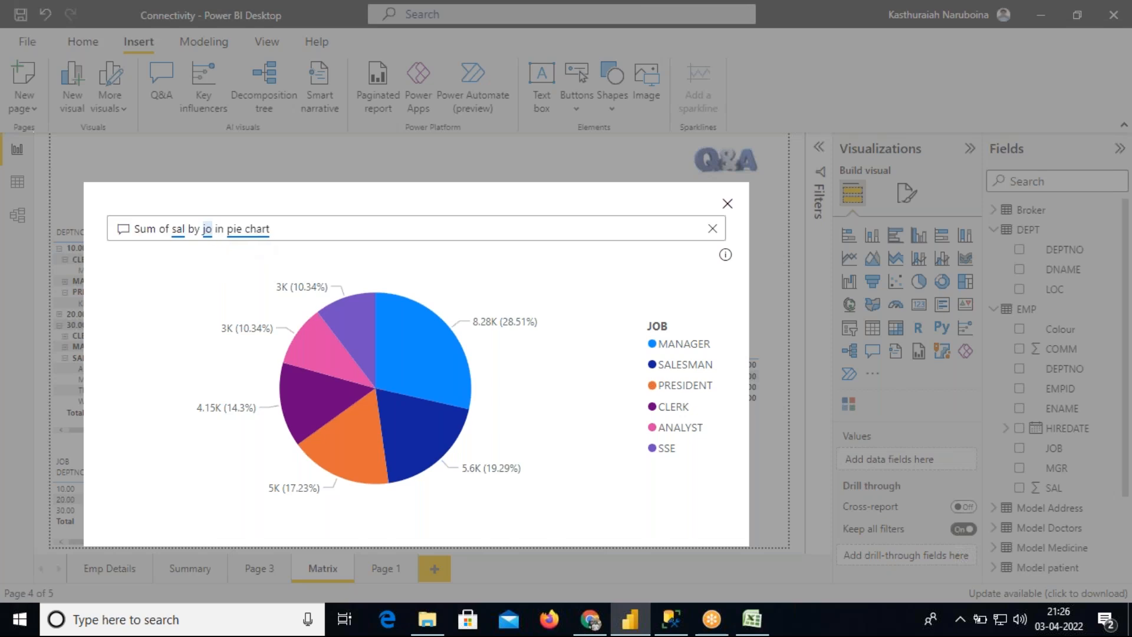
{"action": "type", "text": "deptno"}
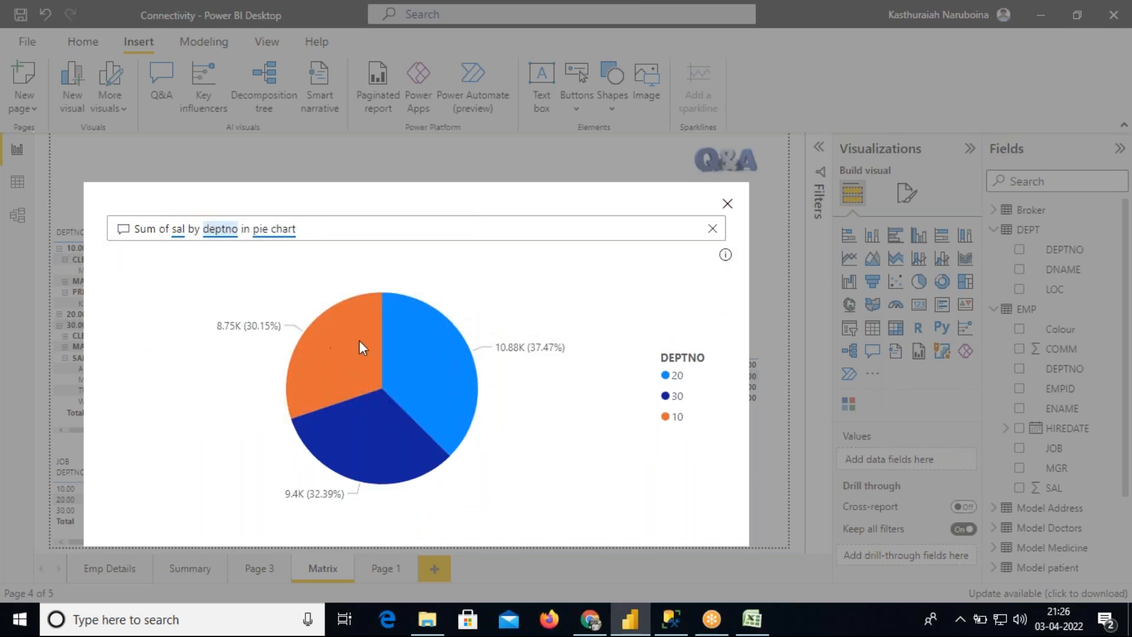
{"action": "mouse_move", "coordinate": [378, 422]}
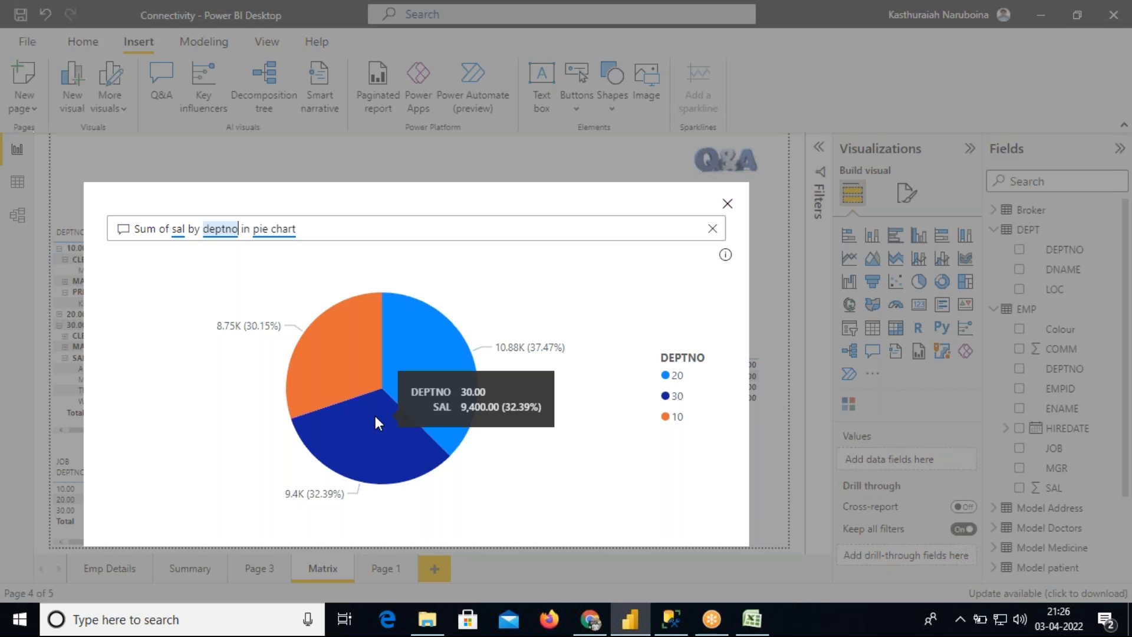
{"action": "left_click", "coordinate": [728, 206]}
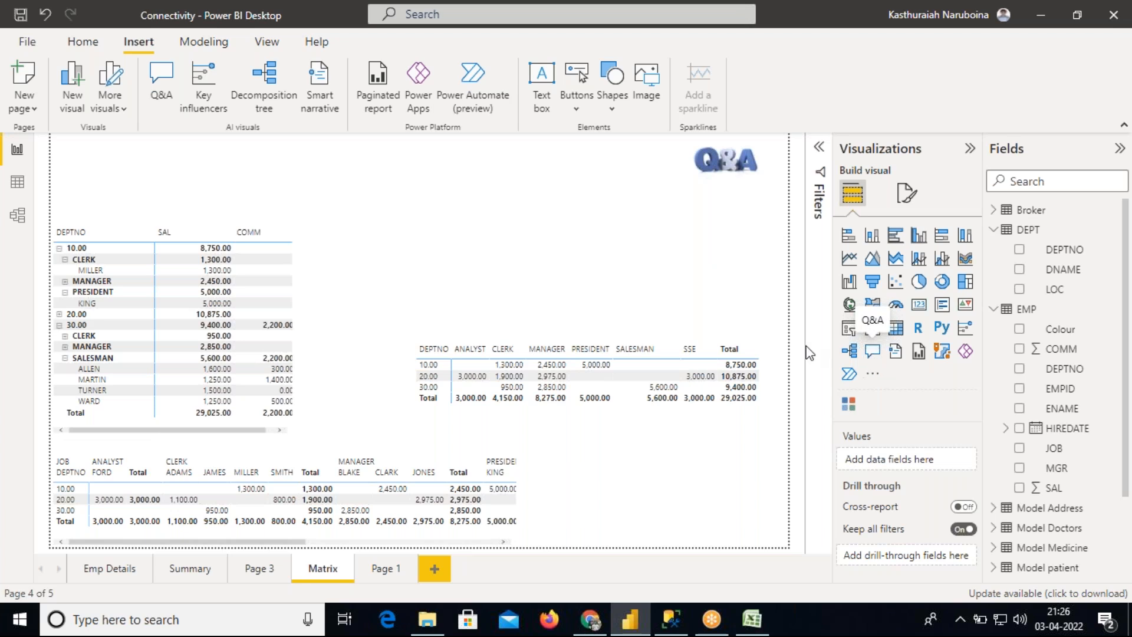
Check that the image's action type is Q&A, then test the button by opening and closing the Q&A box
{"action": "left_click", "coordinate": [725, 169]}
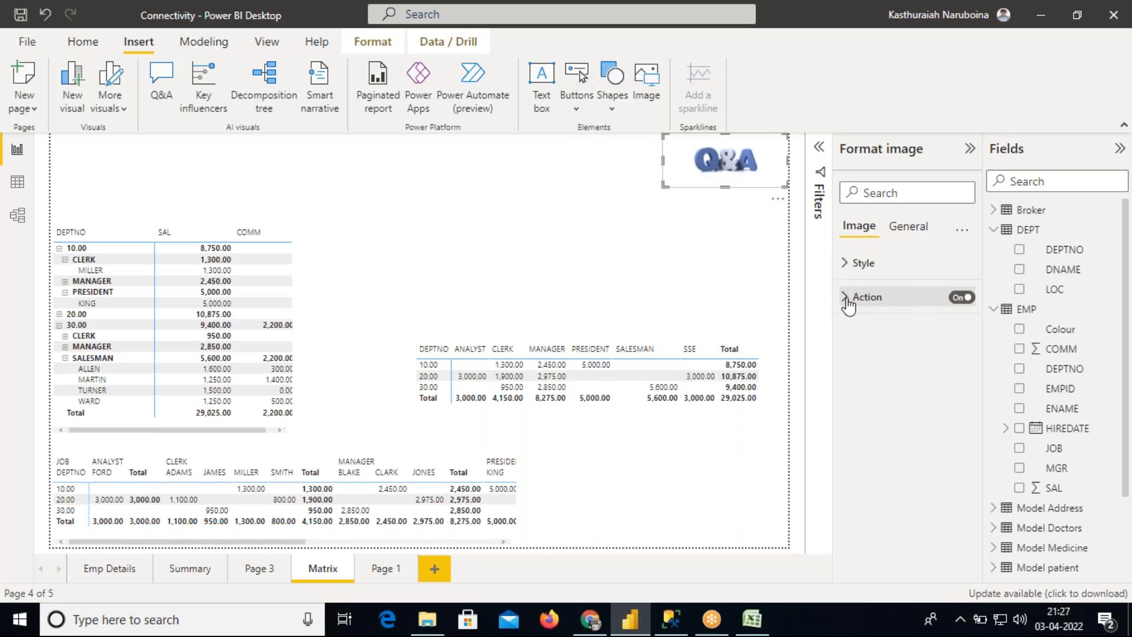
{"action": "left_click", "coordinate": [847, 297]}
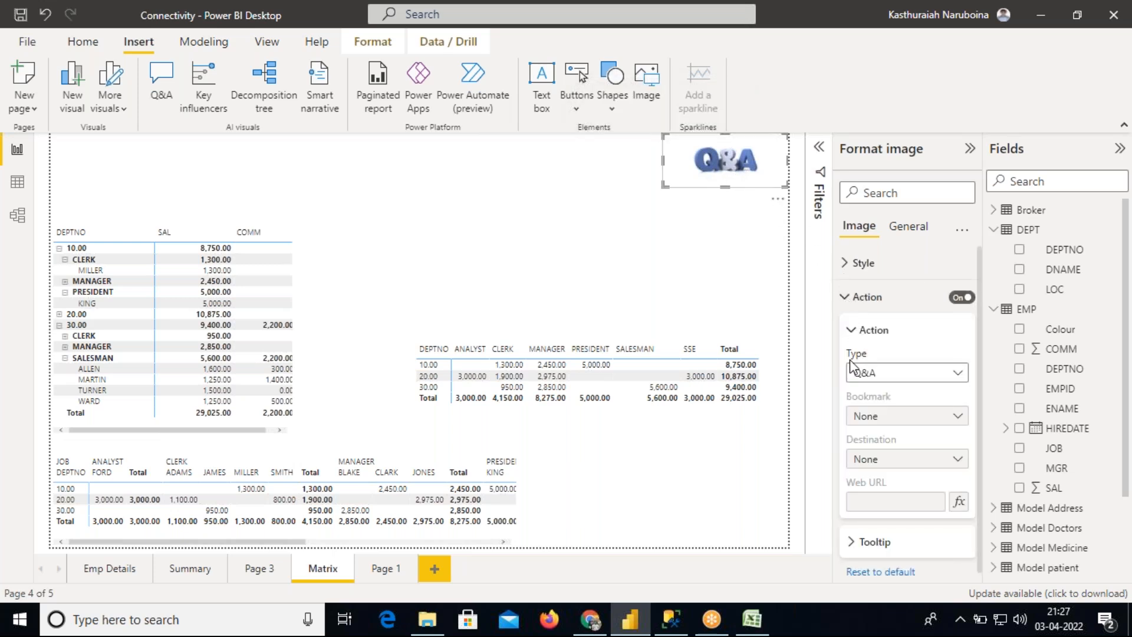
{"action": "left_click", "coordinate": [883, 376]}
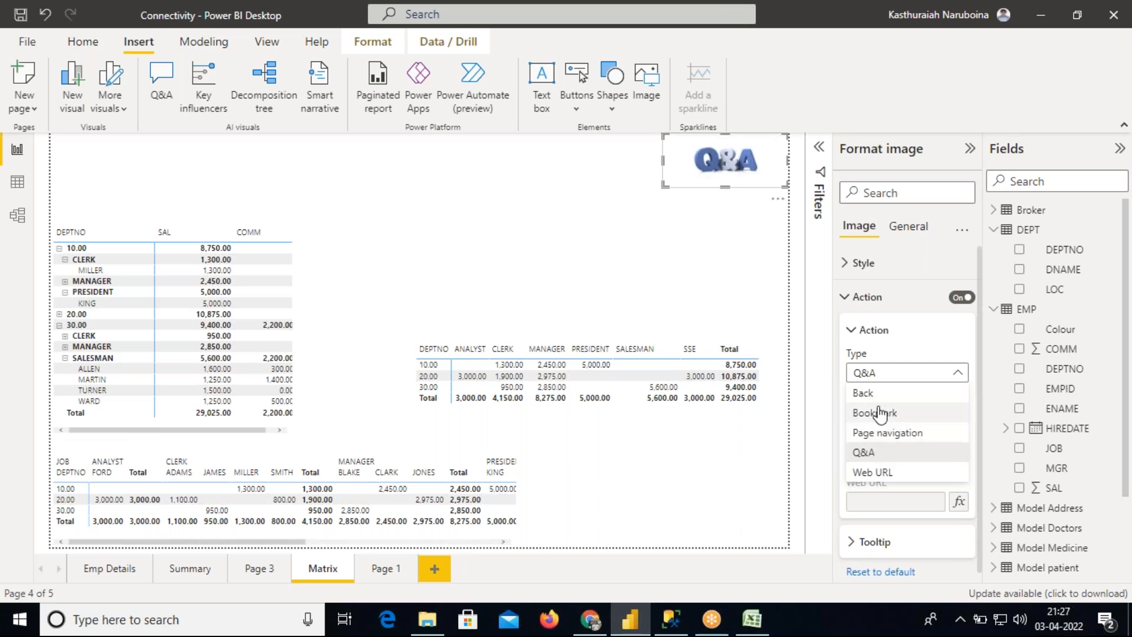
{"action": "left_click", "coordinate": [865, 452]}
{"action": "left_click", "coordinate": [731, 234]}
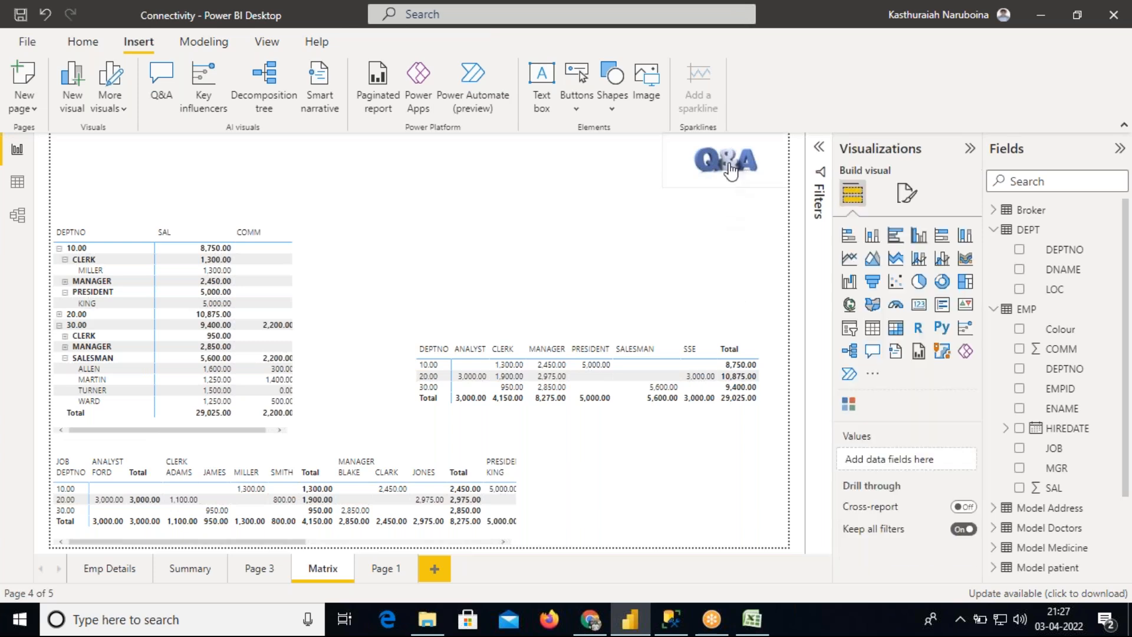
{"action": "left_click", "coordinate": [720, 163], "text": "ctrl"}
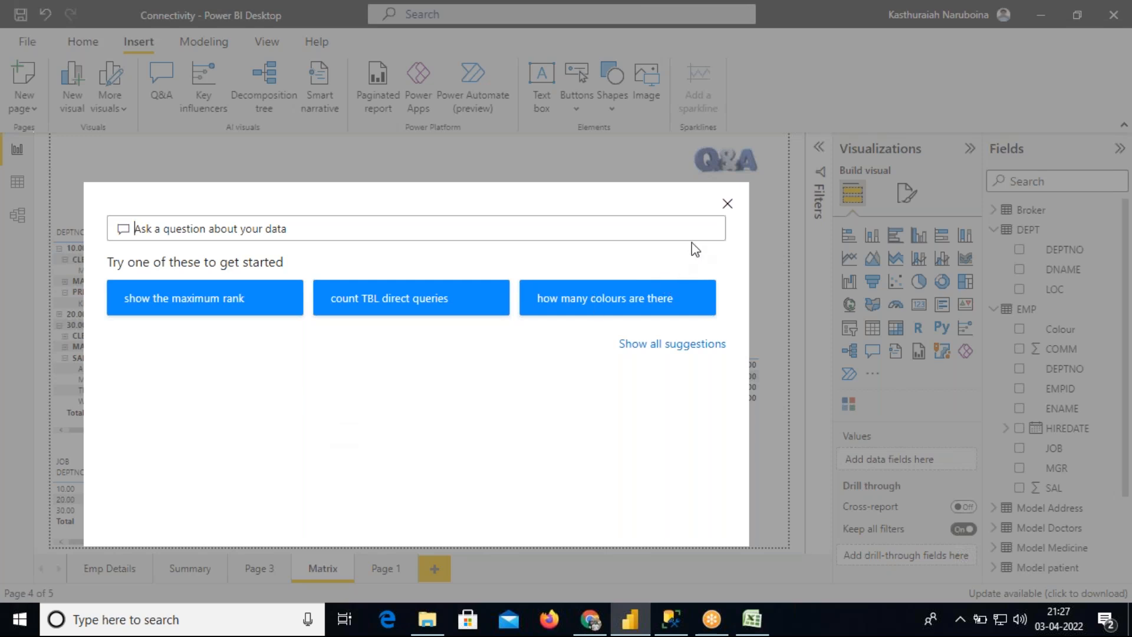
{"action": "left_click", "coordinate": [728, 204]}
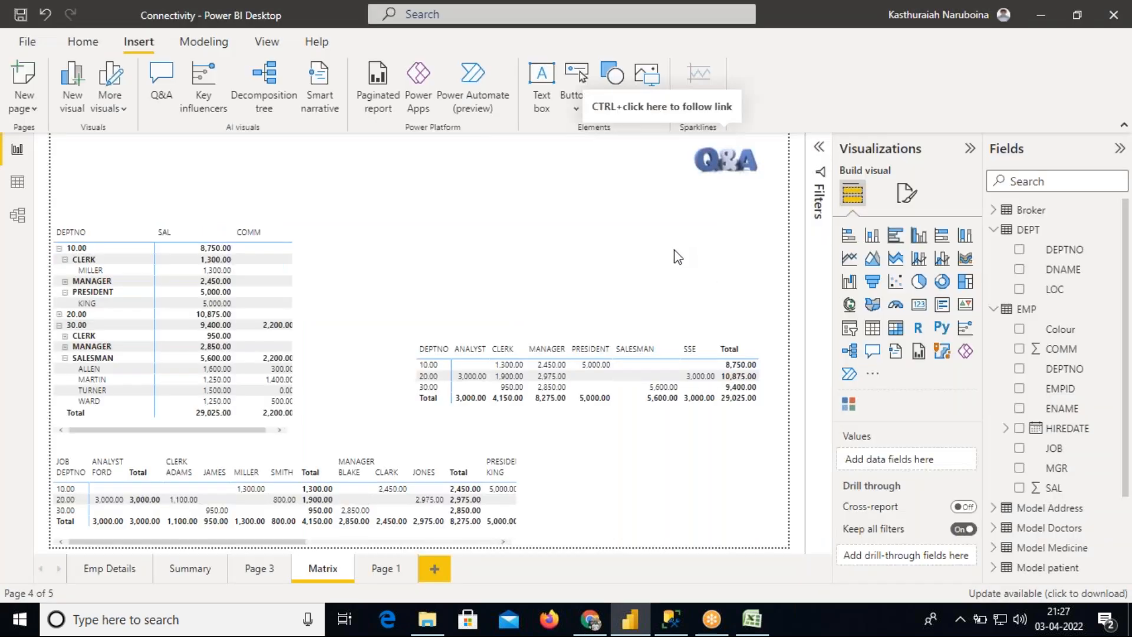